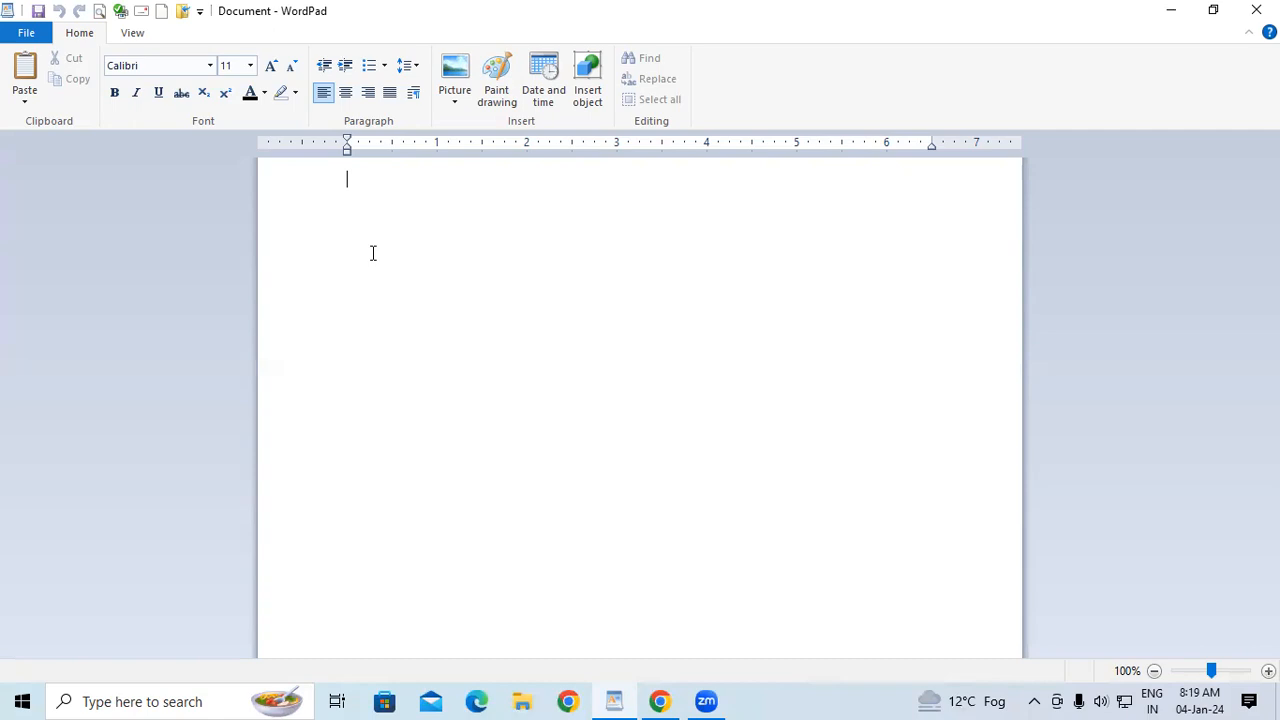
- Launch Word with the winword run command and open a new blank document
{"action": "key", "text": "super+r"}
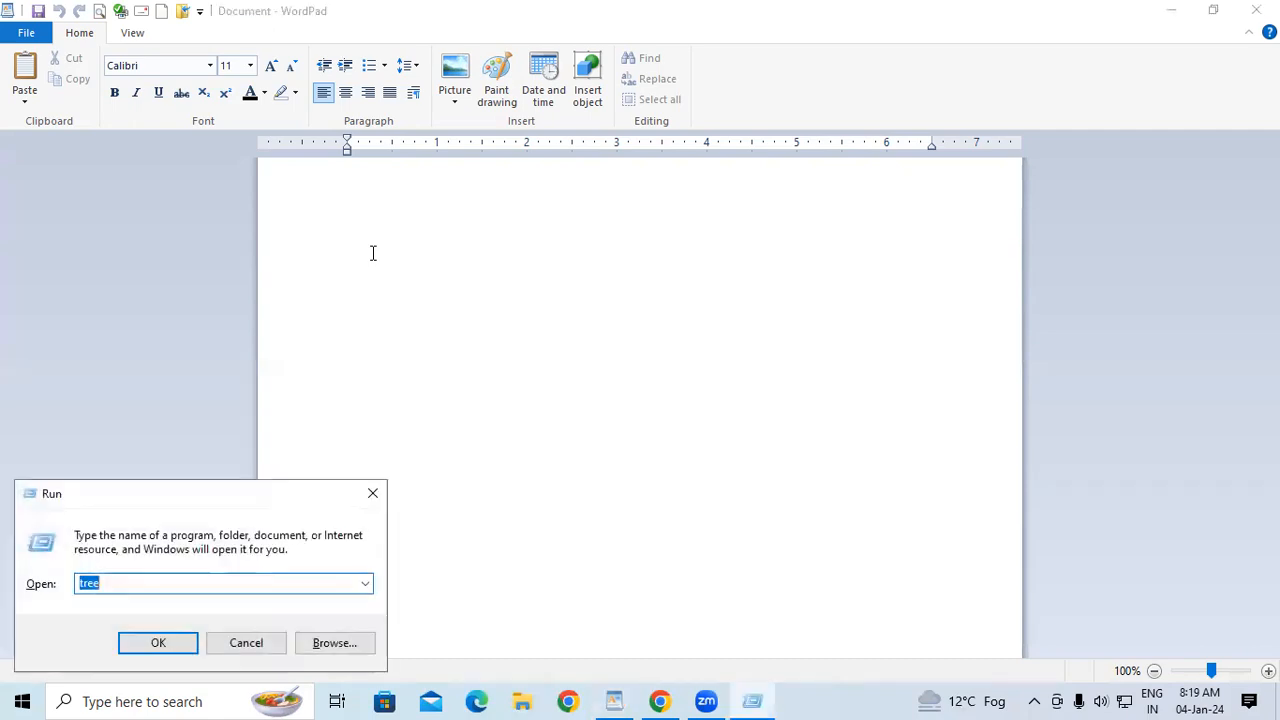
{"action": "type", "text": "w"}
{"action": "key", "text": "Down"}
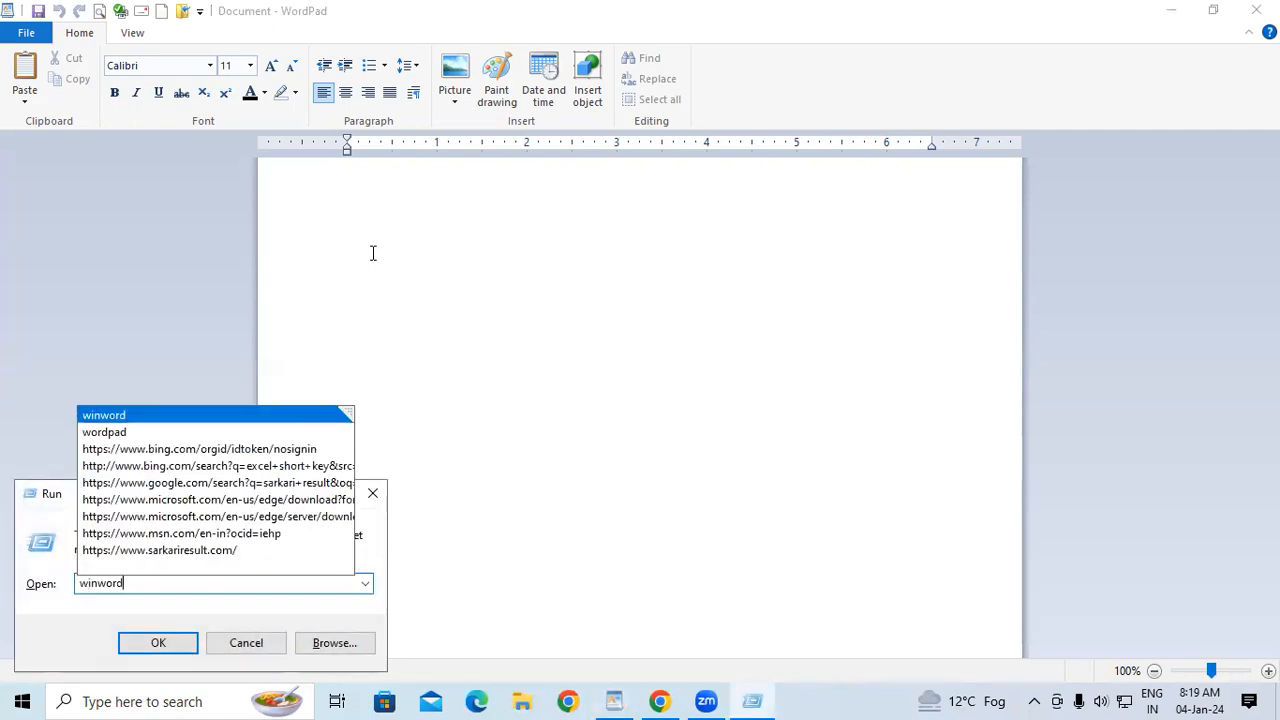
{"action": "key", "text": "Return"}
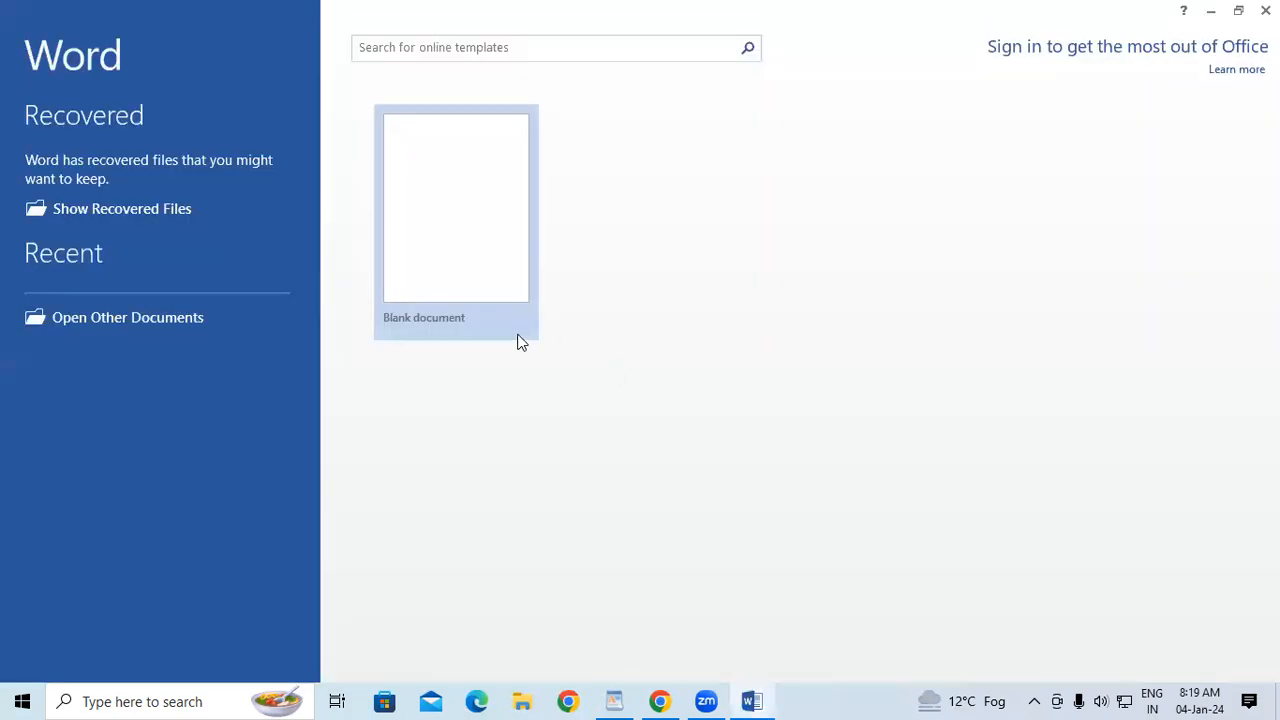
{"action": "left_click", "coordinate": [480, 260]}
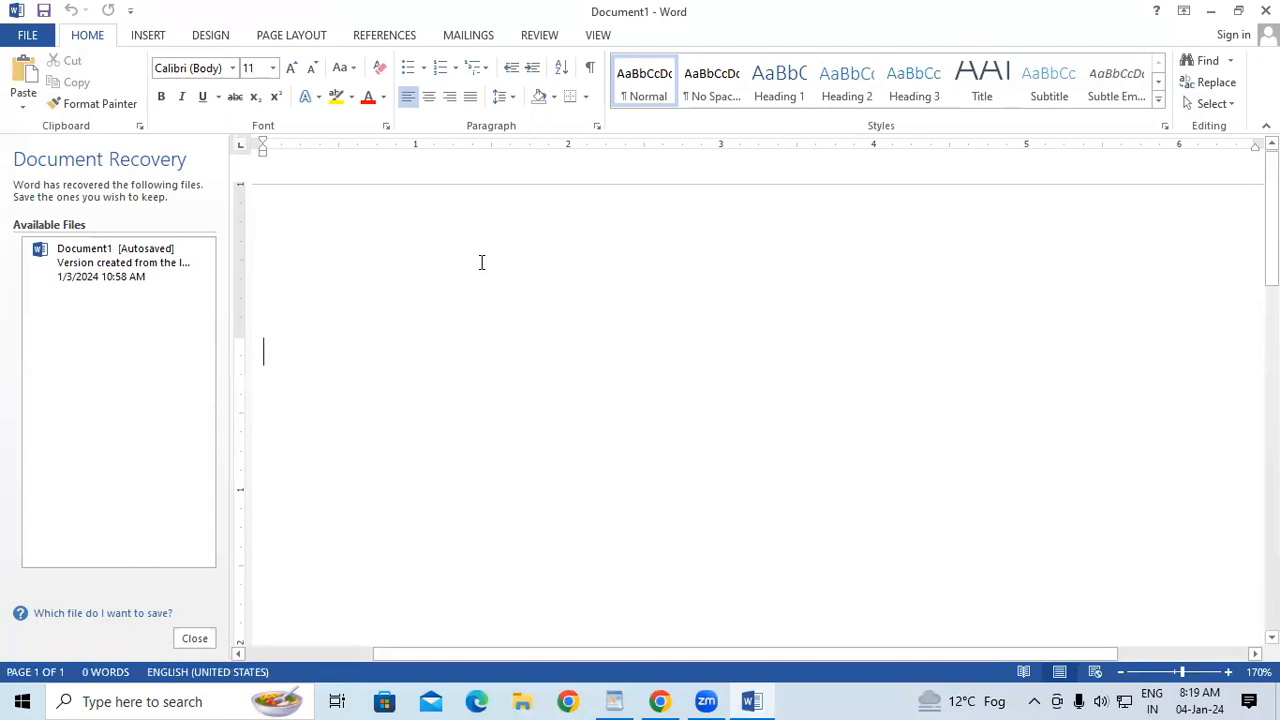
- Generate sample paragraphs in the blank document with the =rand() formula
{"action": "type", "text": "=ra"}
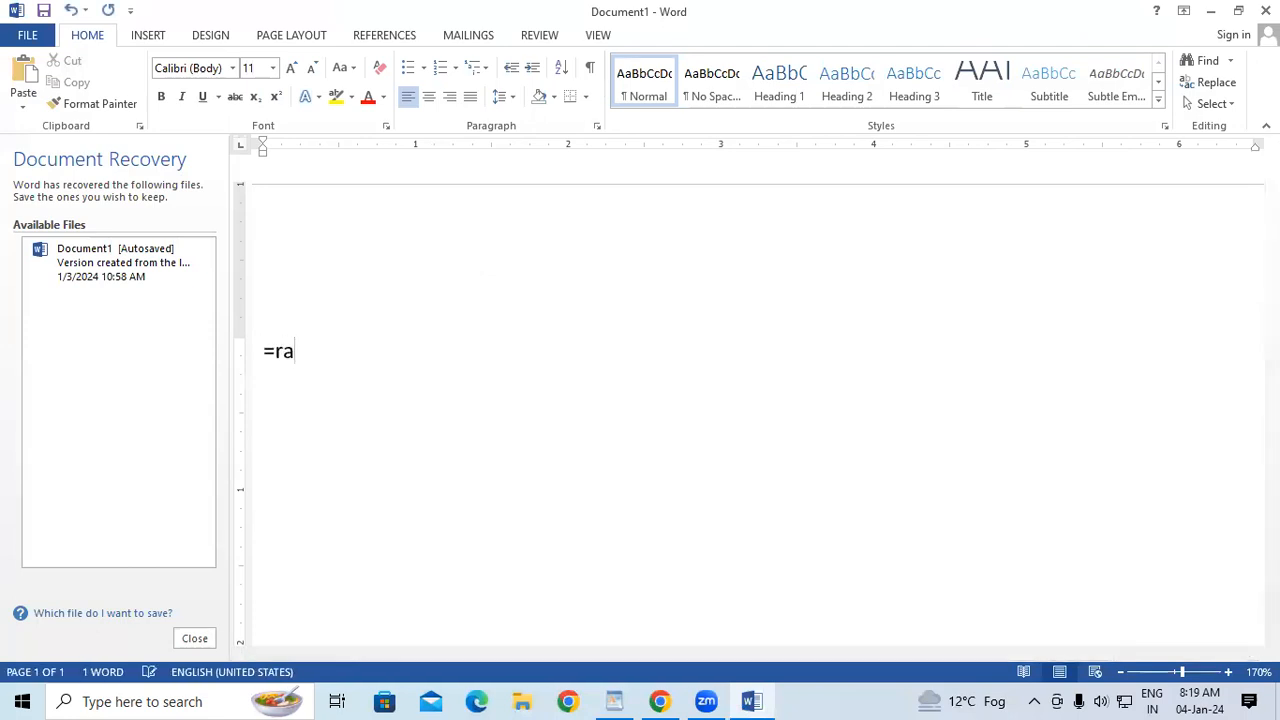
{"action": "type", "text": "nd()"}
{"action": "key", "text": "Return"}
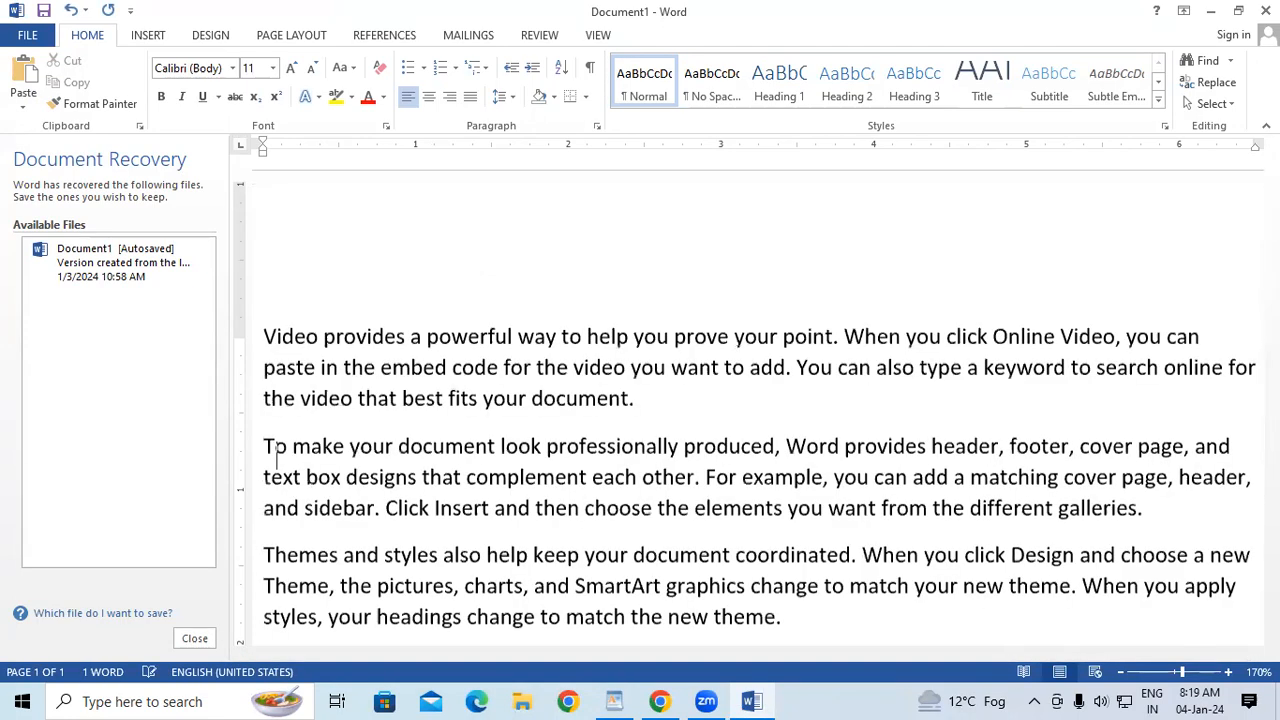
- Copy all the sample text and paste it into the empty WordPad document
{"action": "key", "text": "ctrl+a"}
{"action": "key", "text": "ctrl+c"}
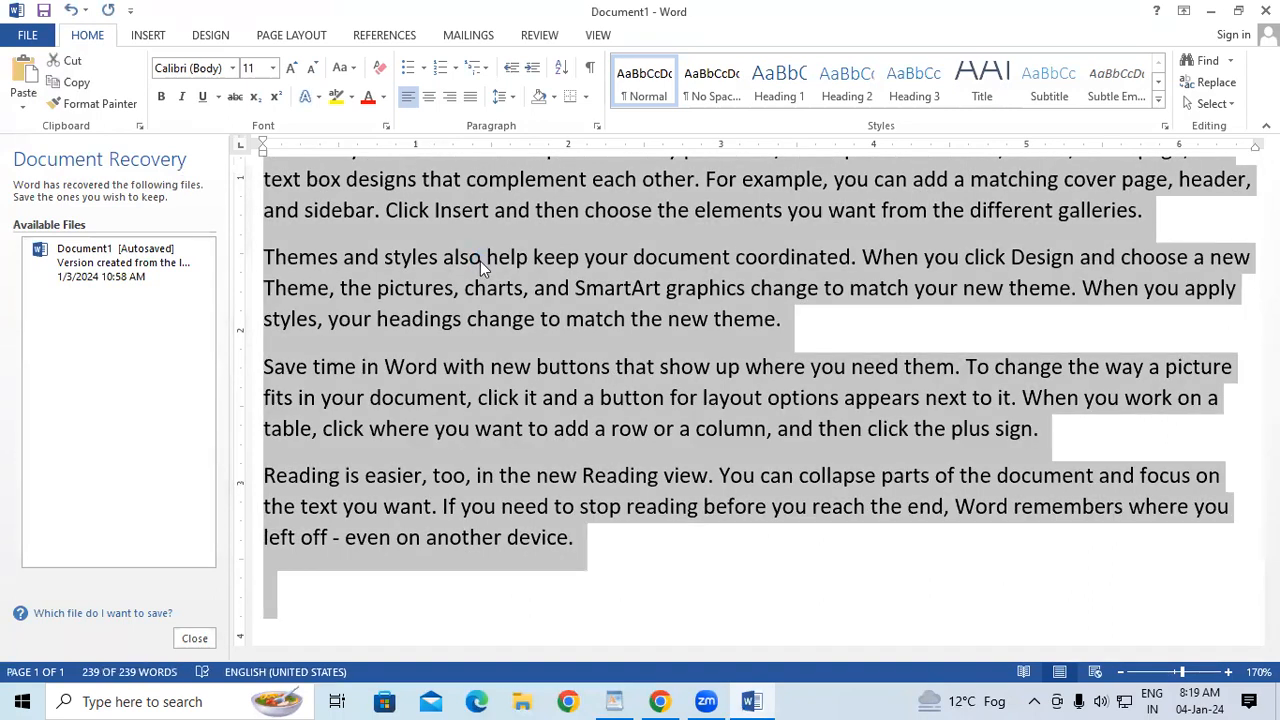
{"action": "left_click", "coordinate": [608, 697]}
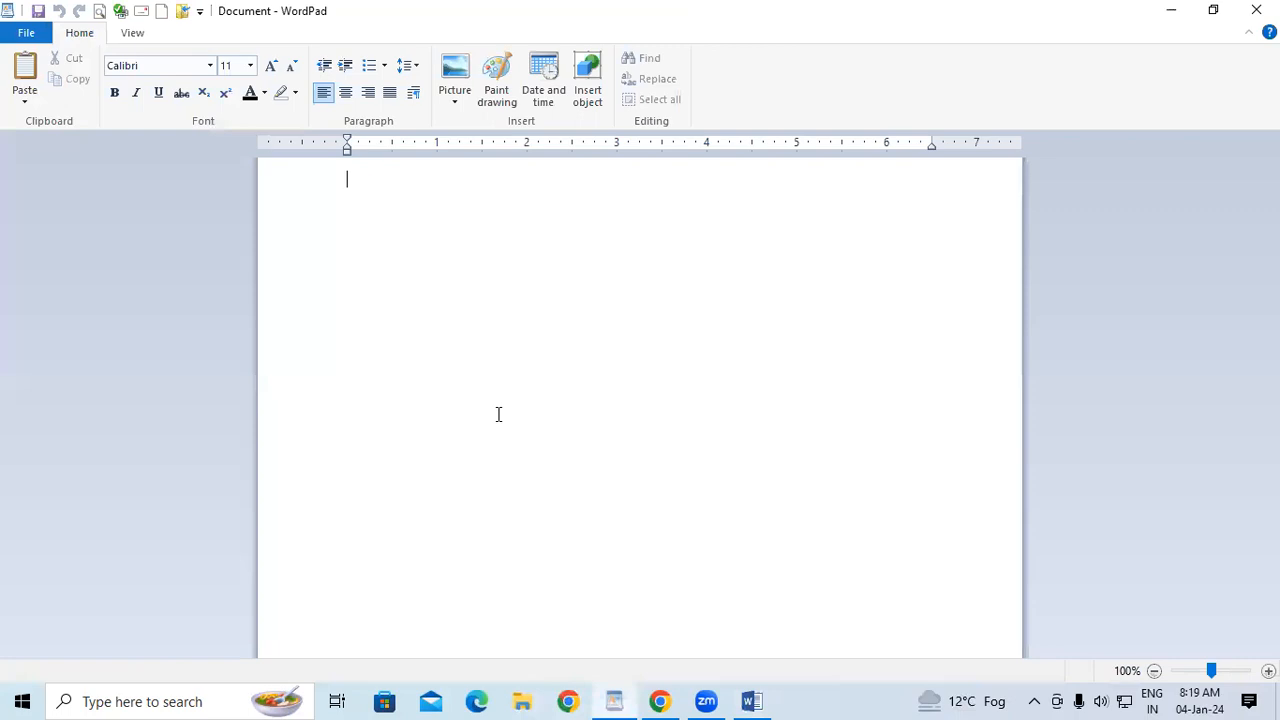
{"action": "key", "text": "ctrl+v"}
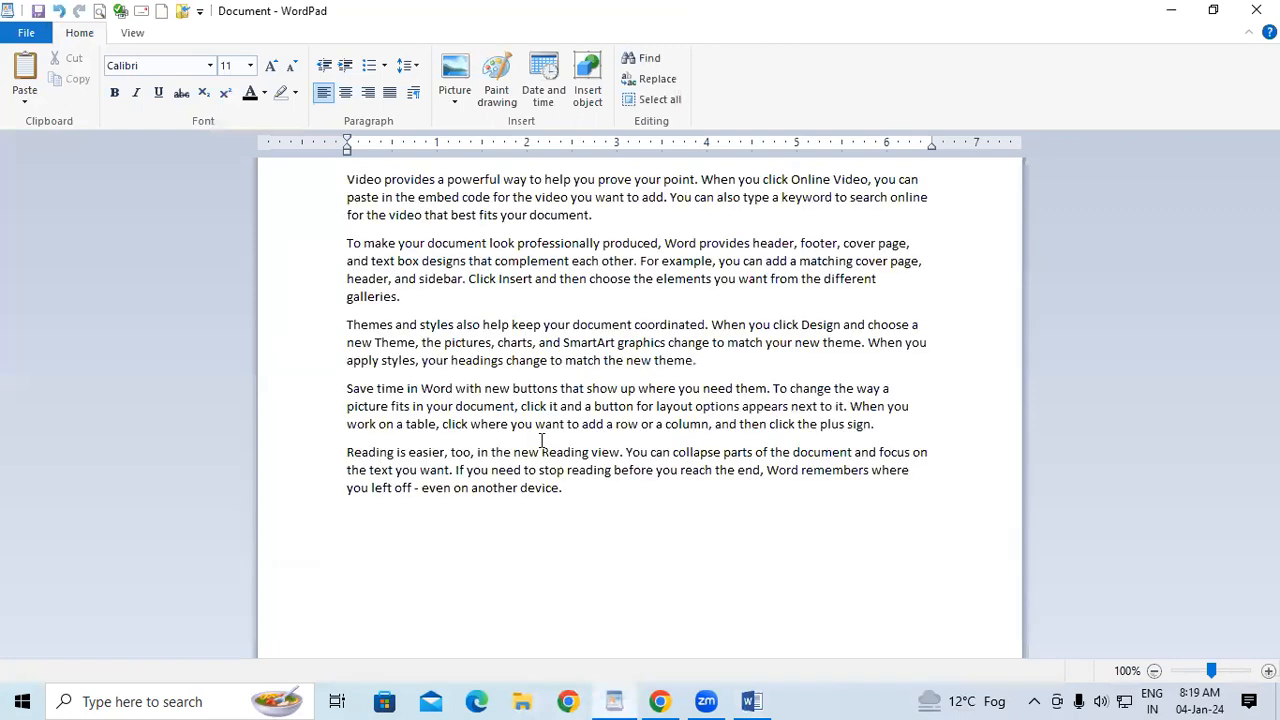
- Increase the font size of all the pasted text to 16
{"action": "key", "text": "ctrl+a"}
{"action": "key", "text": "ctrl+shift+period"}
{"action": "key", "text": "ctrl+shift+period"}
{"action": "key", "text": "ctrl+shift+period"}
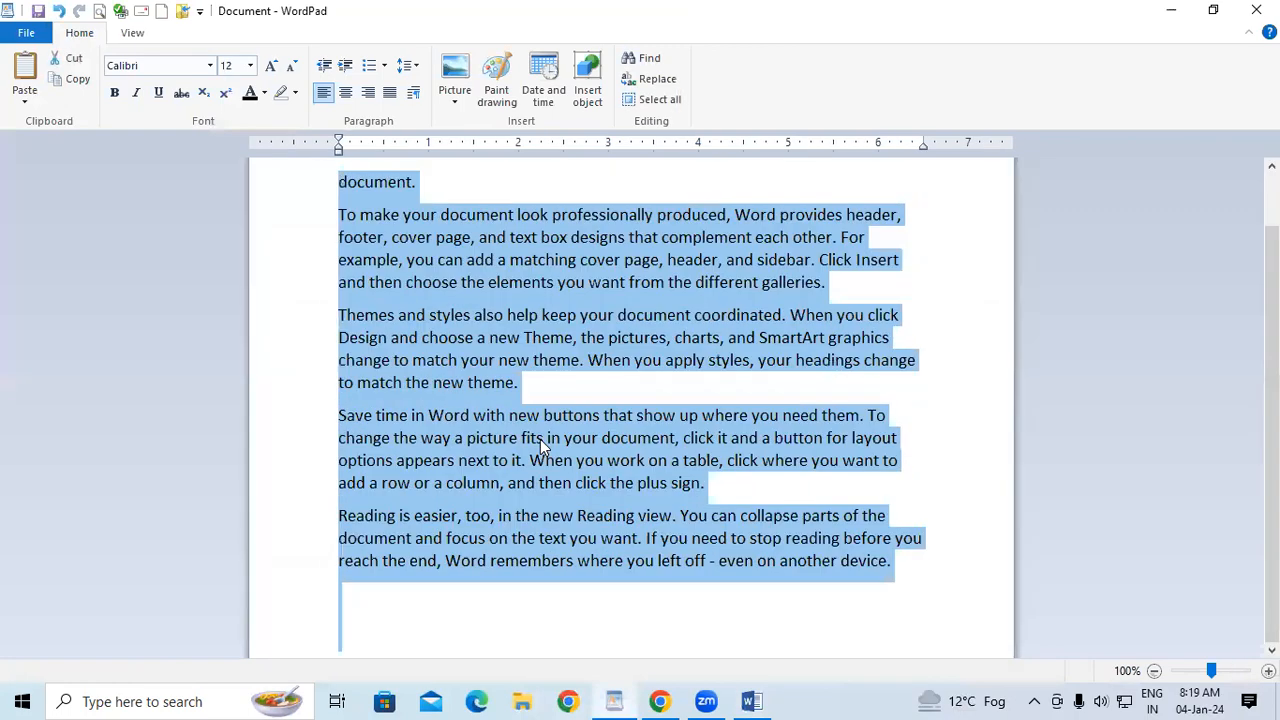
{"action": "scroll", "coordinate": [487, 445], "scroll_direction": "up", "scroll_amount": 3}
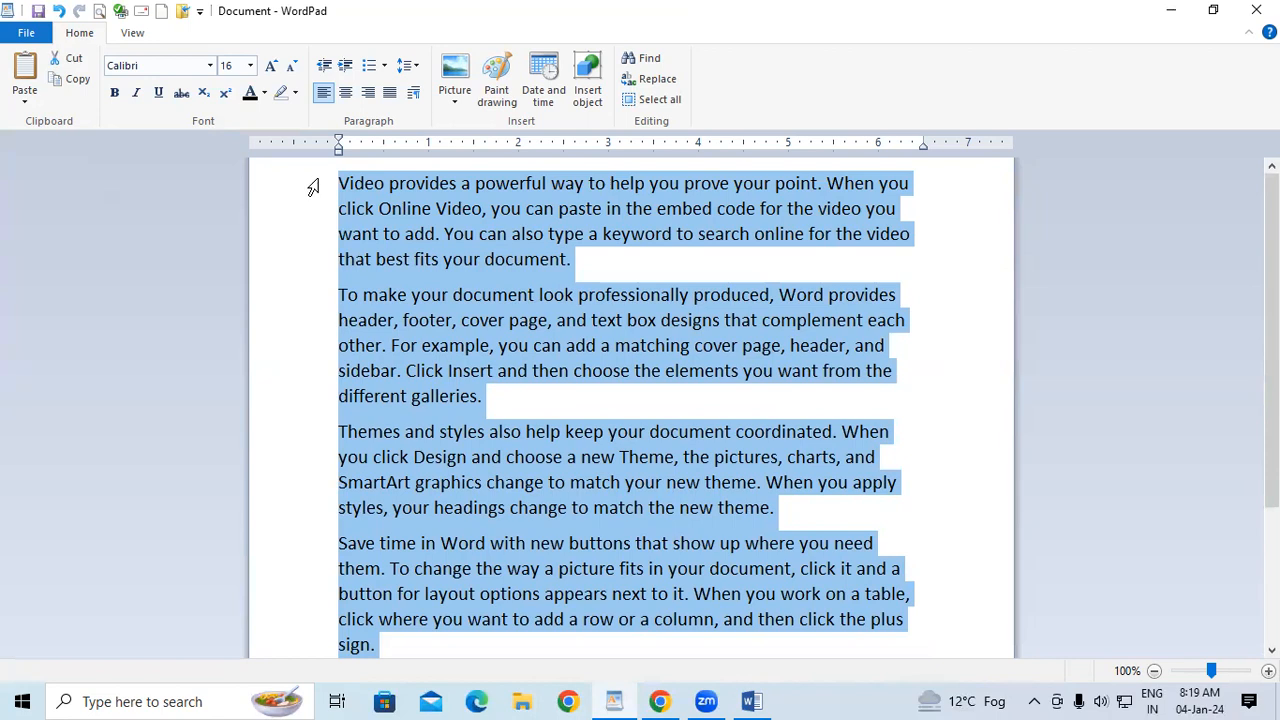
{"action": "left_click", "coordinate": [447, 370]}
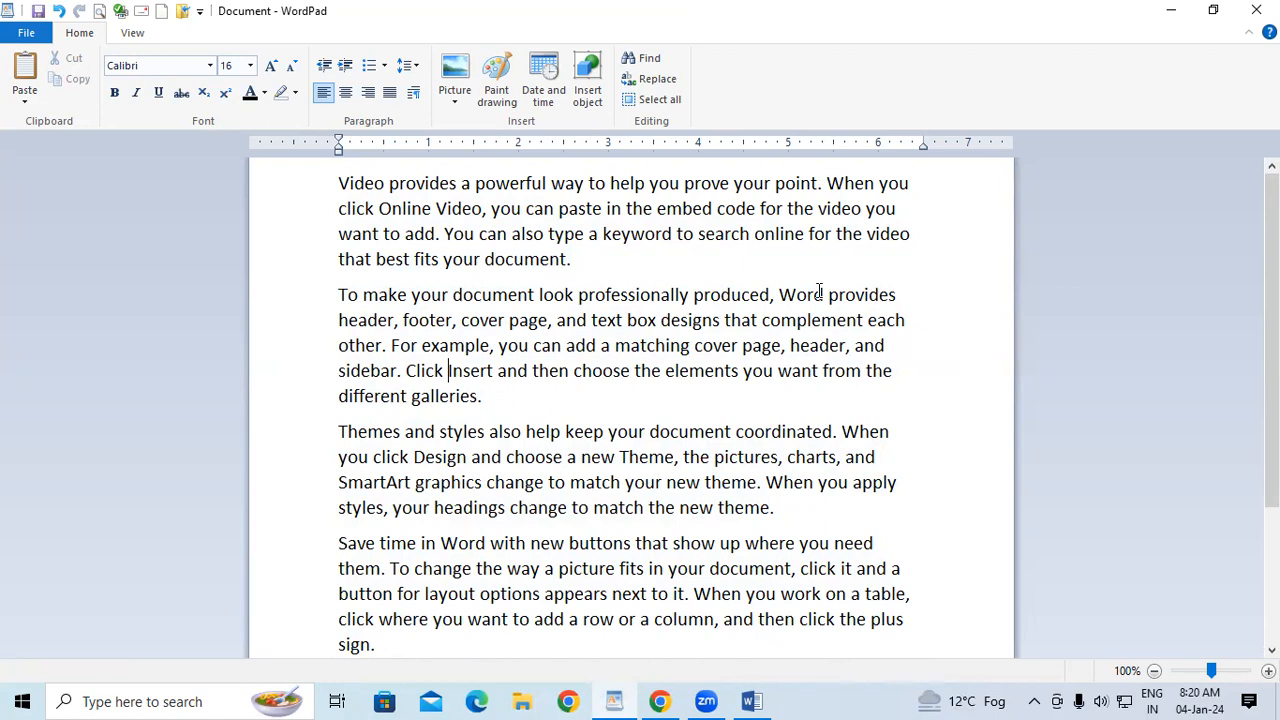
- Try right, centre and left alignment on all five paragraphs
{"action": "key", "text": "ctrl+shift+End"}
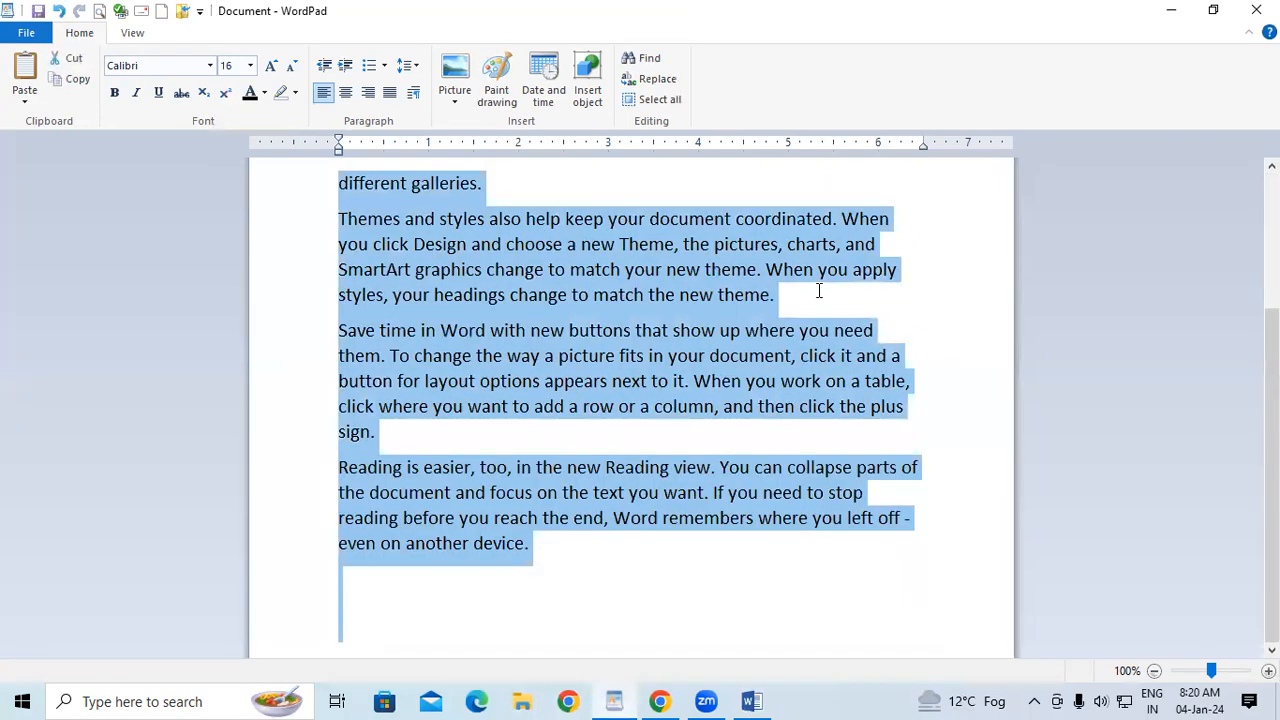
{"action": "key", "text": "ctrl+r"}
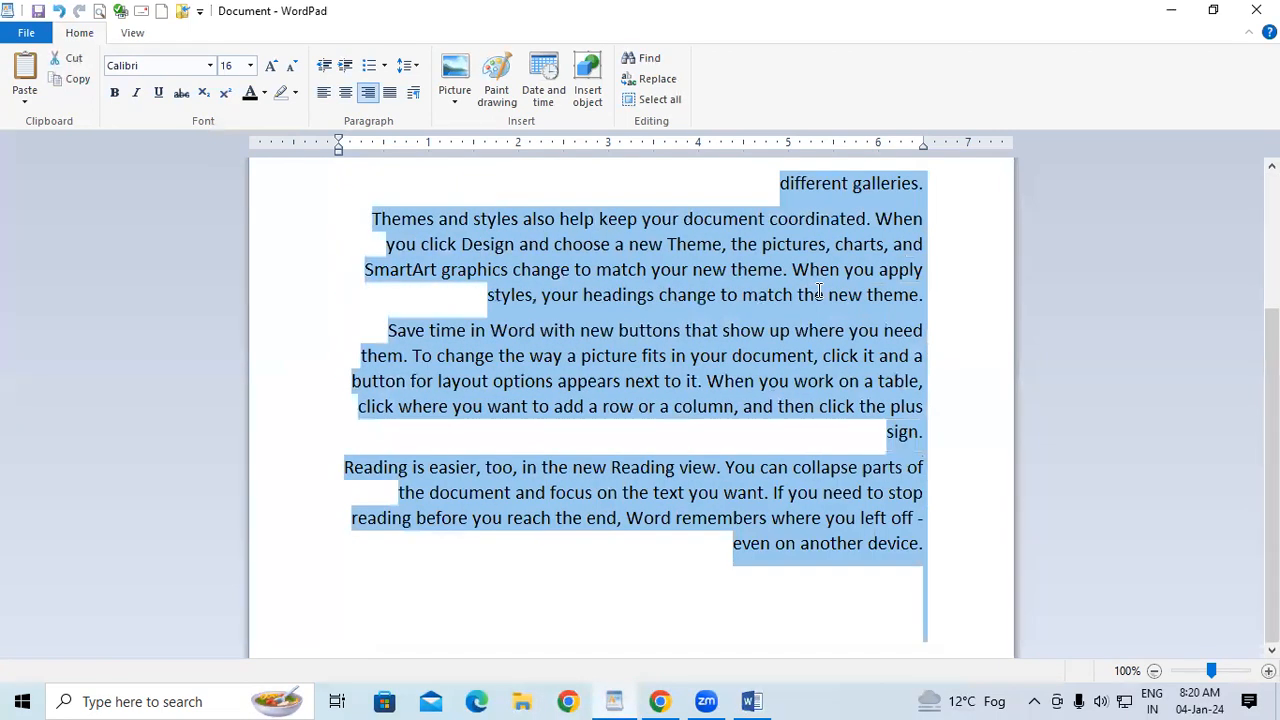
{"action": "scroll", "coordinate": [818, 291], "scroll_direction": "up", "scroll_amount": 3}
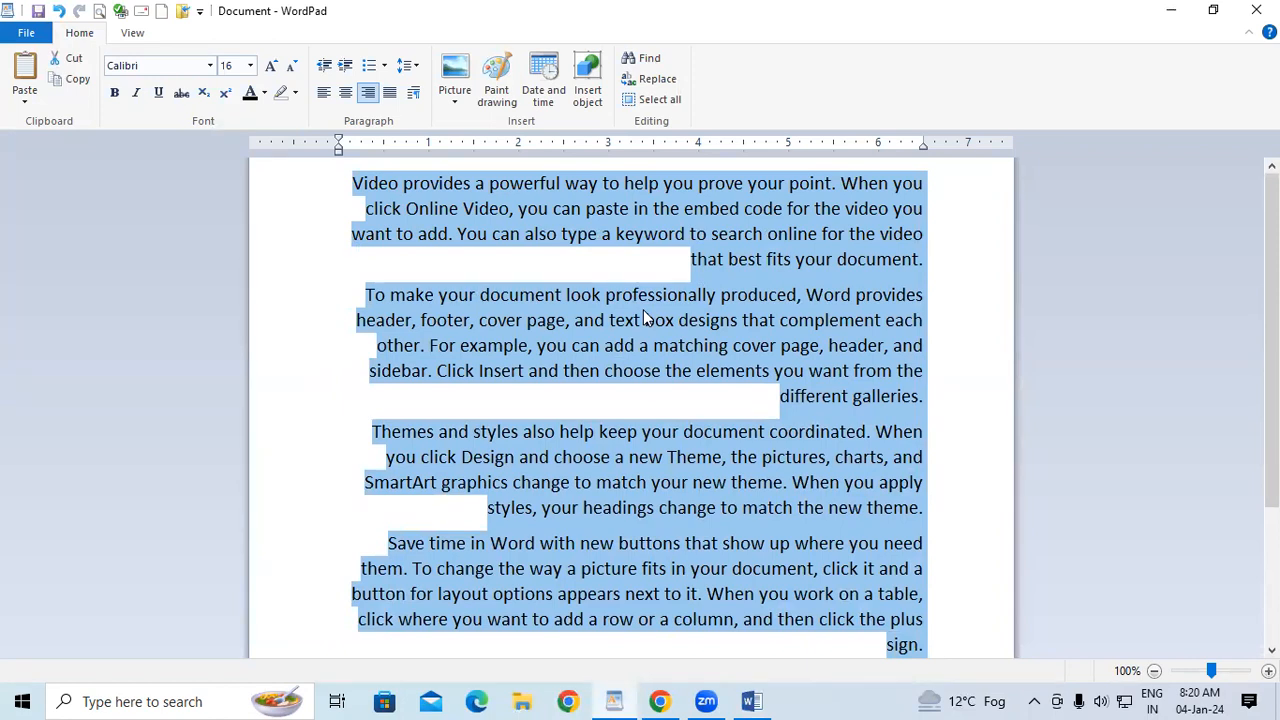
{"action": "key", "text": "ctrl+e"}
{"action": "scroll", "coordinate": [643, 309], "scroll_direction": "up", "scroll_amount": 5}
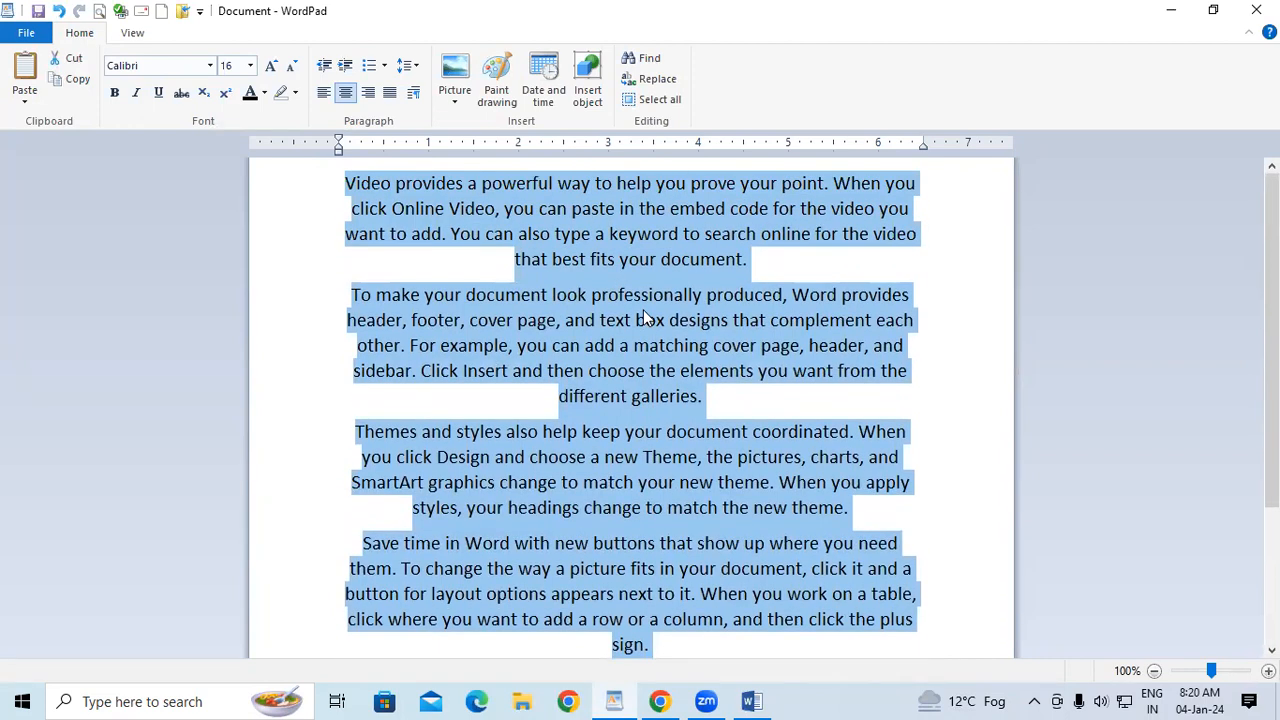
{"action": "key", "text": "ctrl+l"}
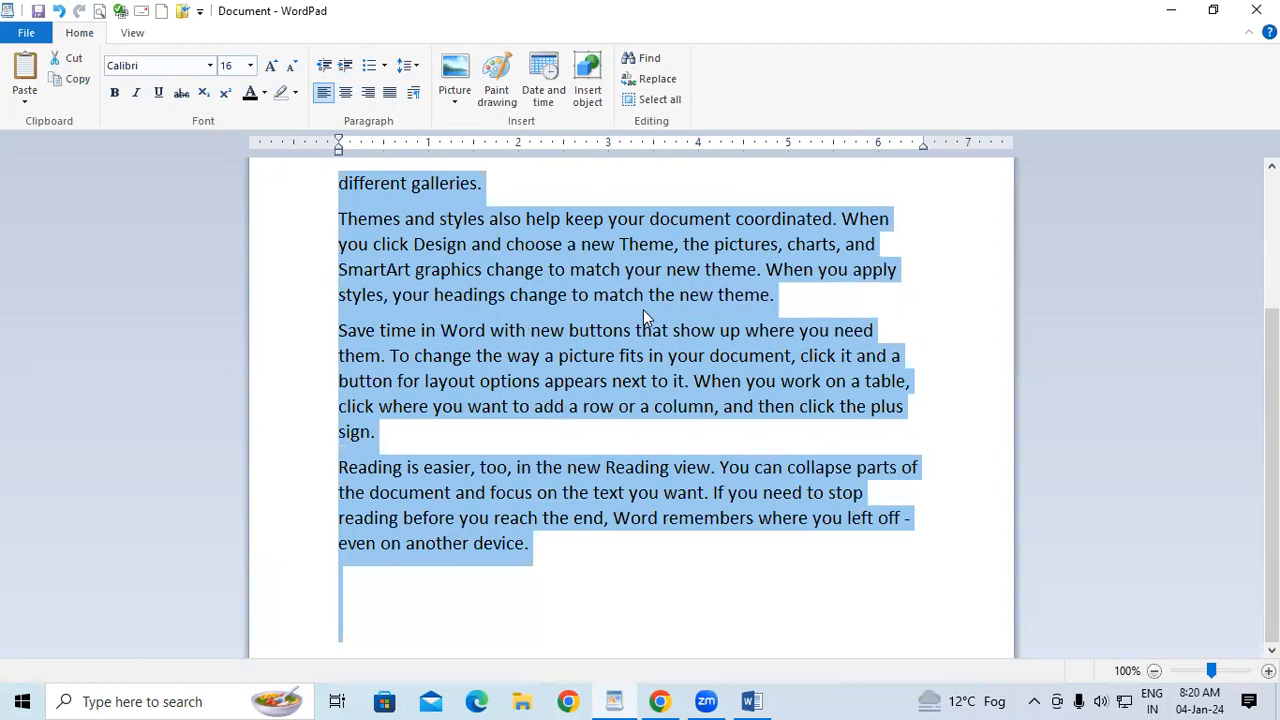
{"action": "scroll", "coordinate": [641, 366], "scroll_direction": "up", "scroll_amount": 3}
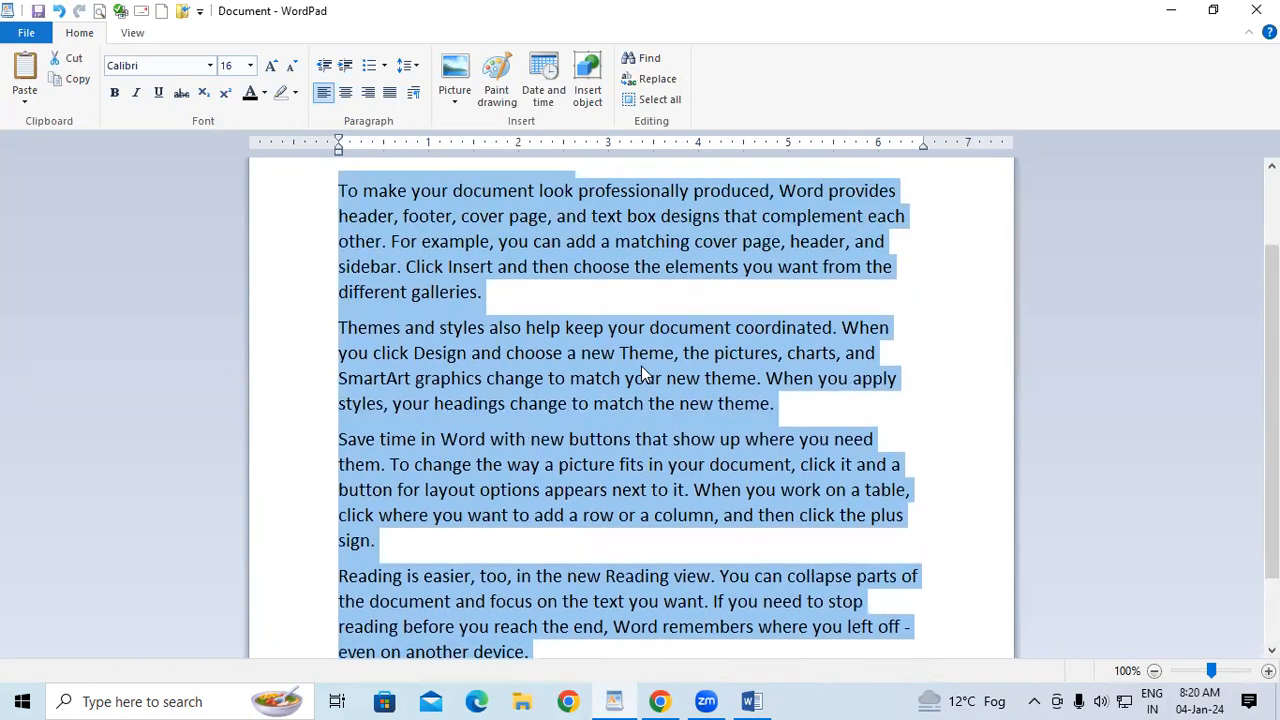
- Justify all five paragraphs between both margins and clear the selection
{"action": "key", "text": "ctrl+j"}
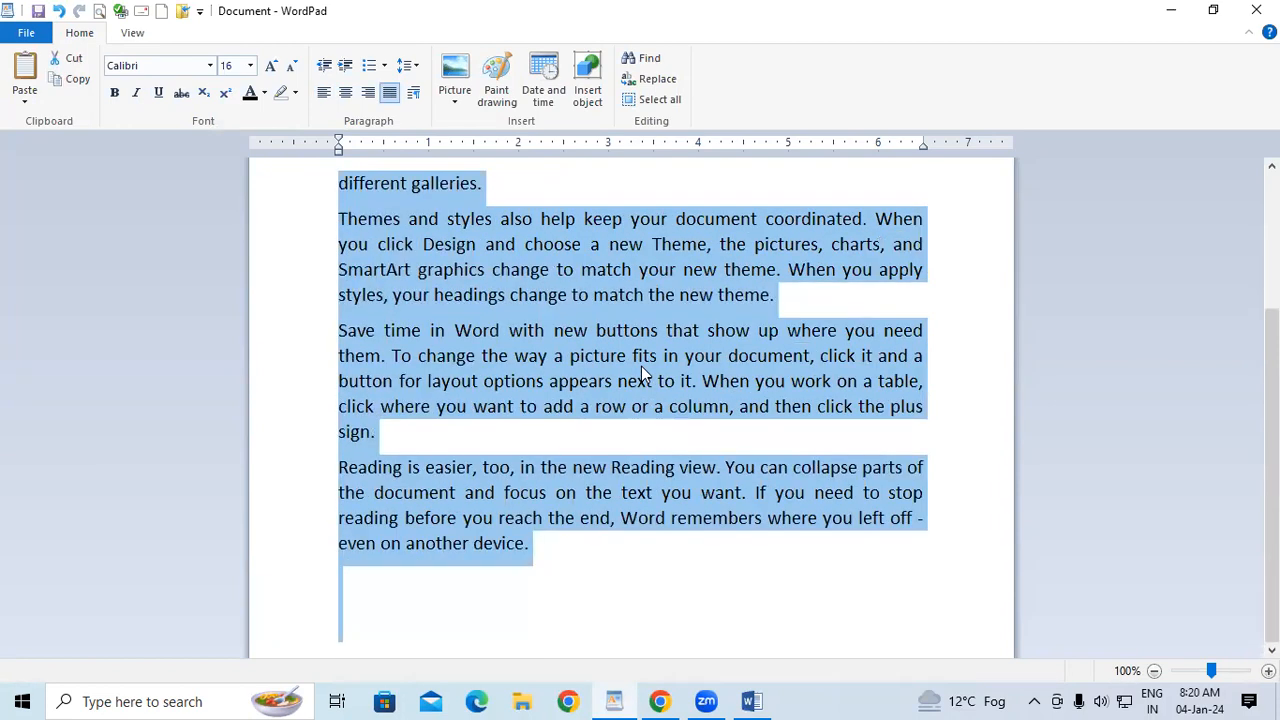
{"action": "scroll", "coordinate": [660, 368], "scroll_direction": "up", "scroll_amount": 6}
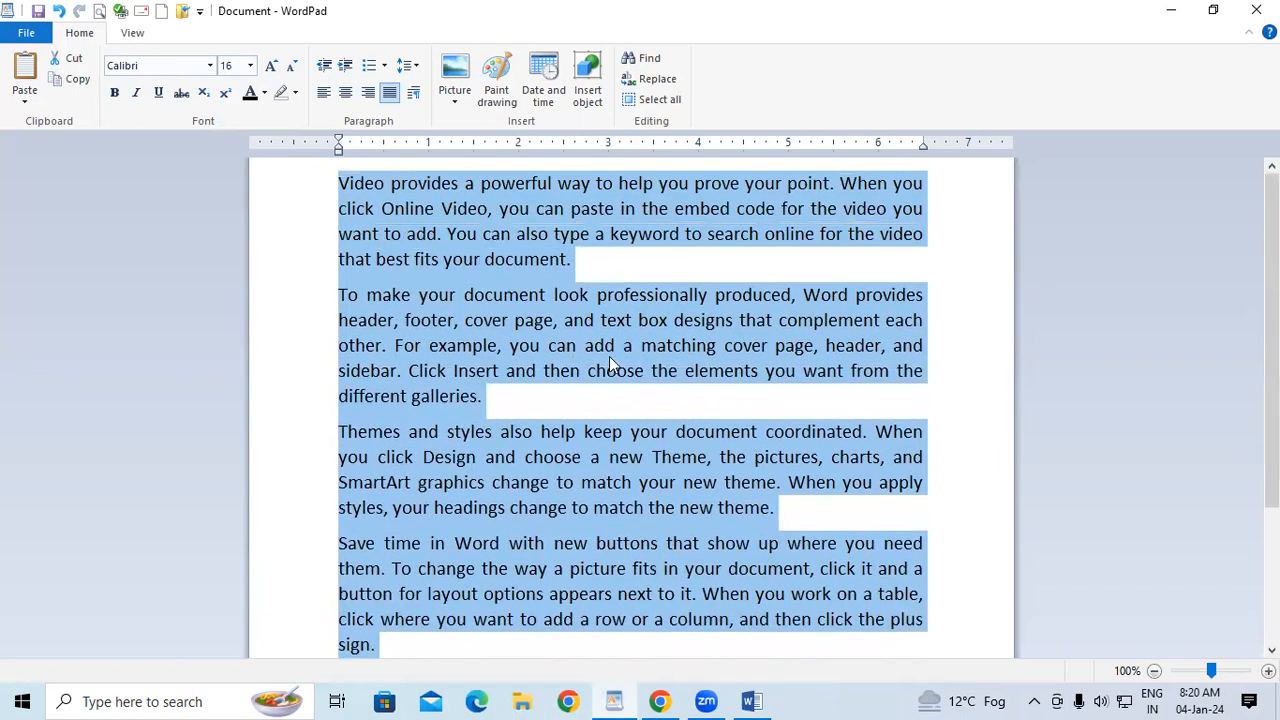
{"action": "left_click", "coordinate": [609, 356]}
- Merge the five paragraphs into one by removing the break before each of the last four paragraphs
{"action": "left_click", "coordinate": [340, 297]}
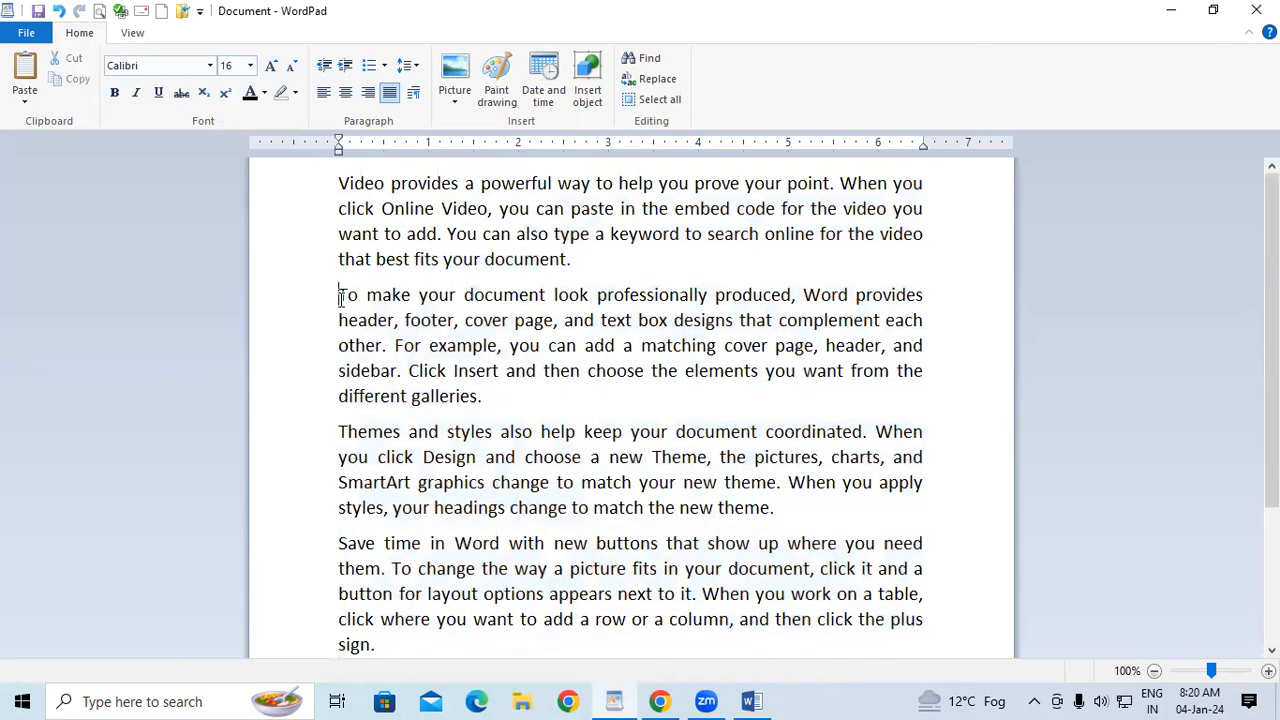
{"action": "key", "text": "BackSpace"}
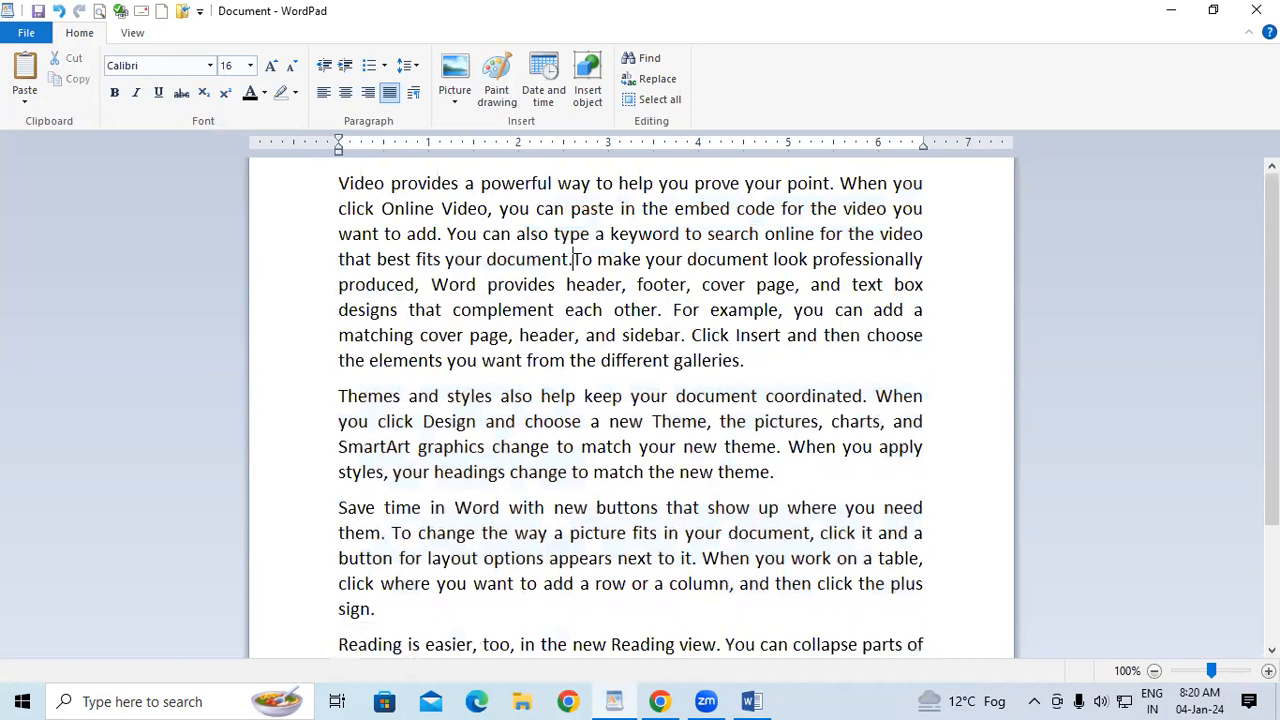
{"action": "left_click", "coordinate": [340, 396]}
{"action": "key", "text": "BackSpace"}
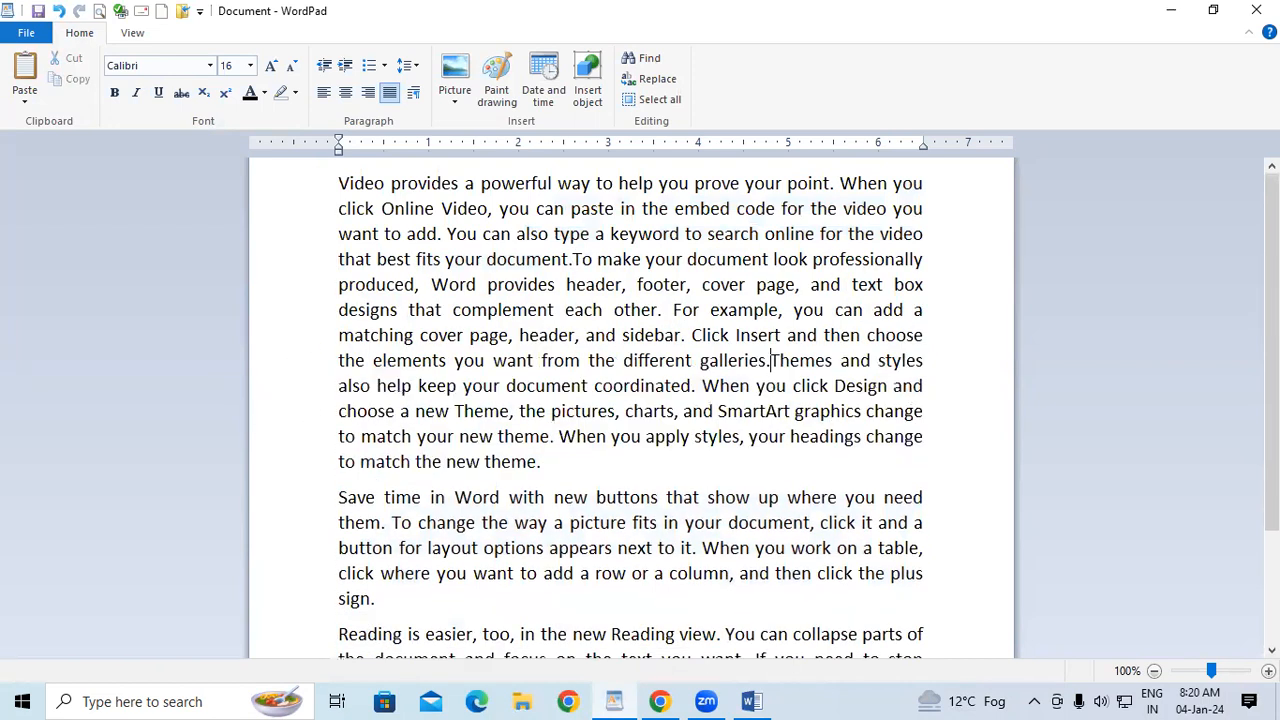
{"action": "scroll", "coordinate": [346, 440], "scroll_direction": "down", "scroll_amount": 1}
{"action": "left_click", "coordinate": [339, 459]}
{"action": "key", "text": "BackSpace"}
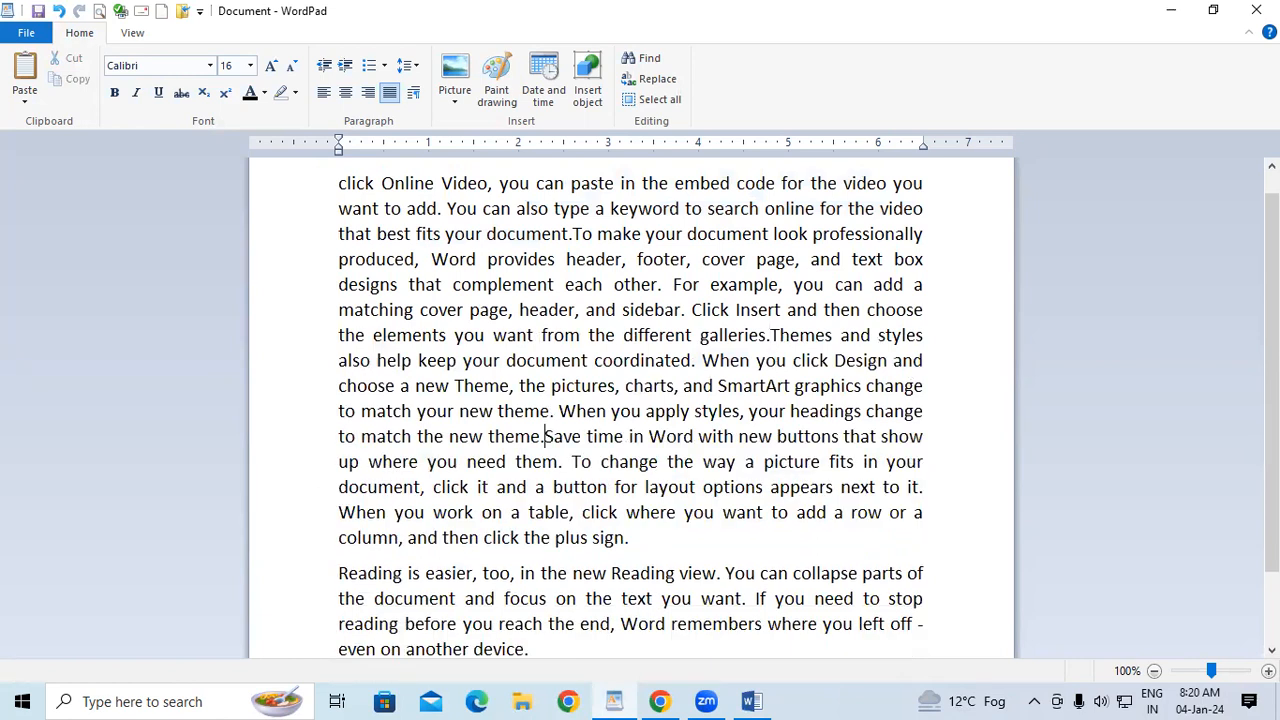
{"action": "scroll", "coordinate": [340, 496], "scroll_direction": "down", "scroll_amount": 1}
{"action": "left_click", "coordinate": [340, 547]}
{"action": "key", "text": "BackSpace"}
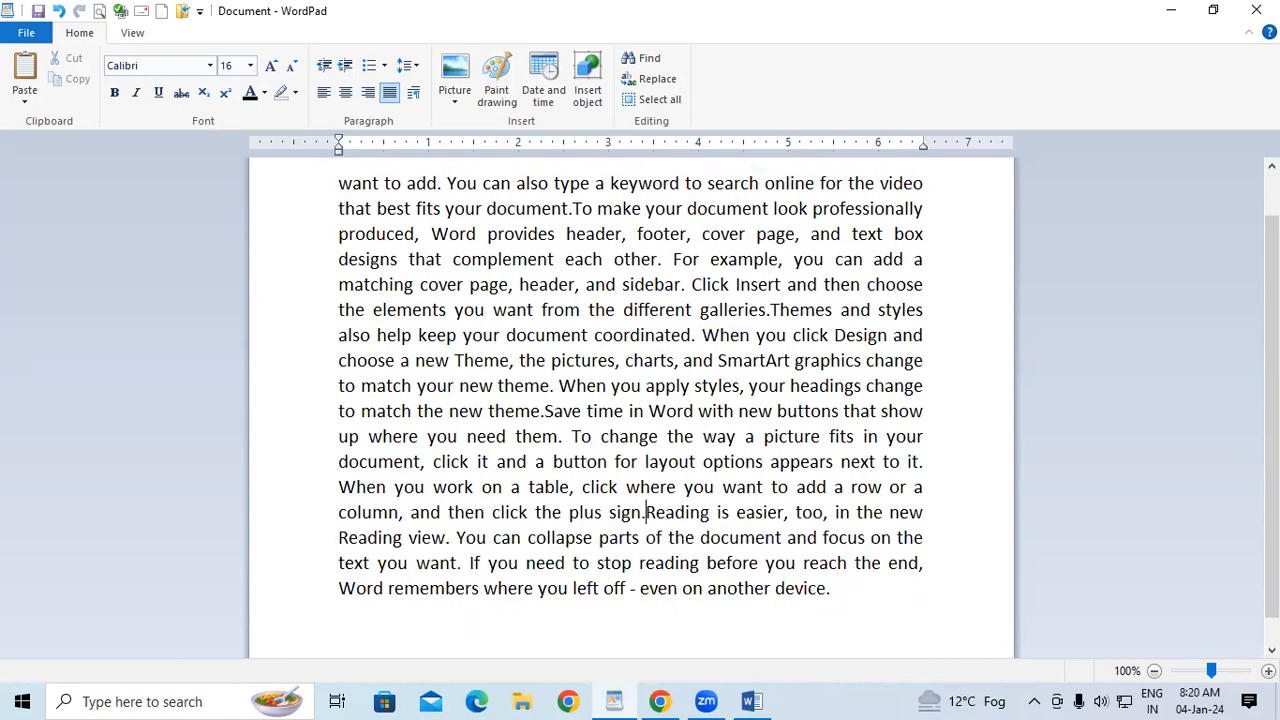
{"action": "scroll", "coordinate": [346, 540], "scroll_direction": "up", "scroll_amount": 2}
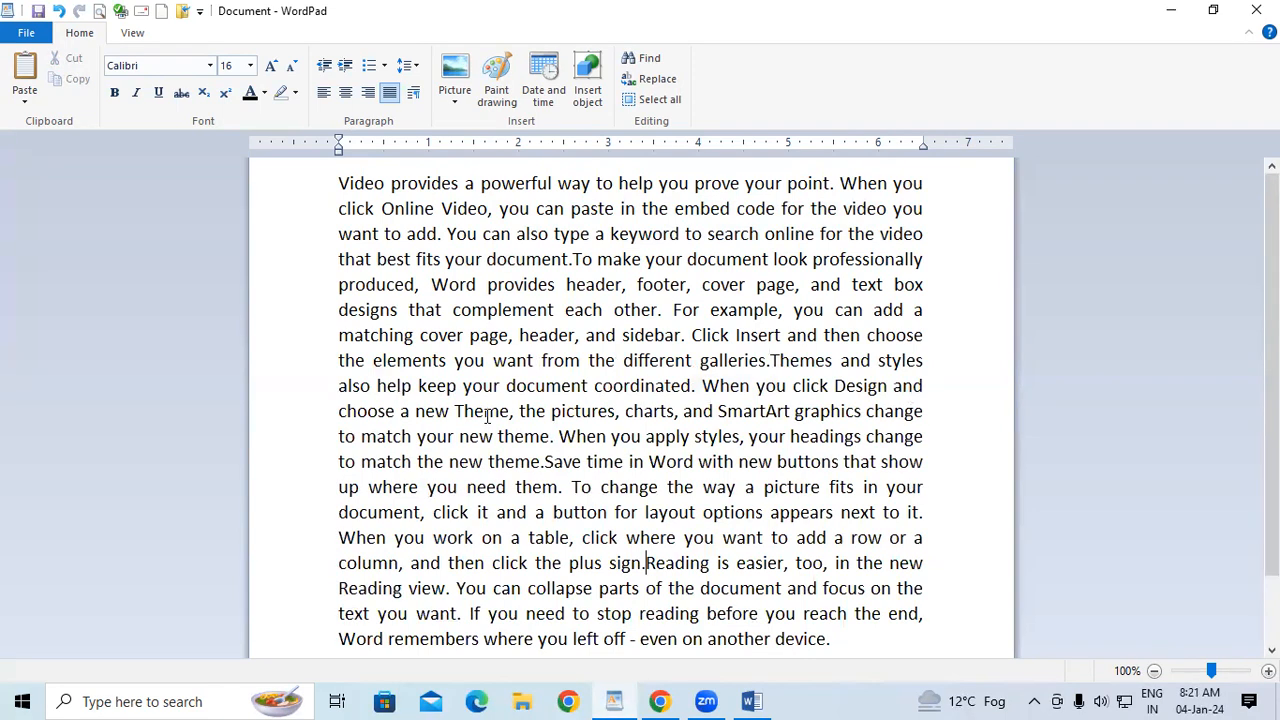
- Select the whole merged paragraph and try left, centre and right alignment on it
{"action": "key", "text": "ctrl+a"}
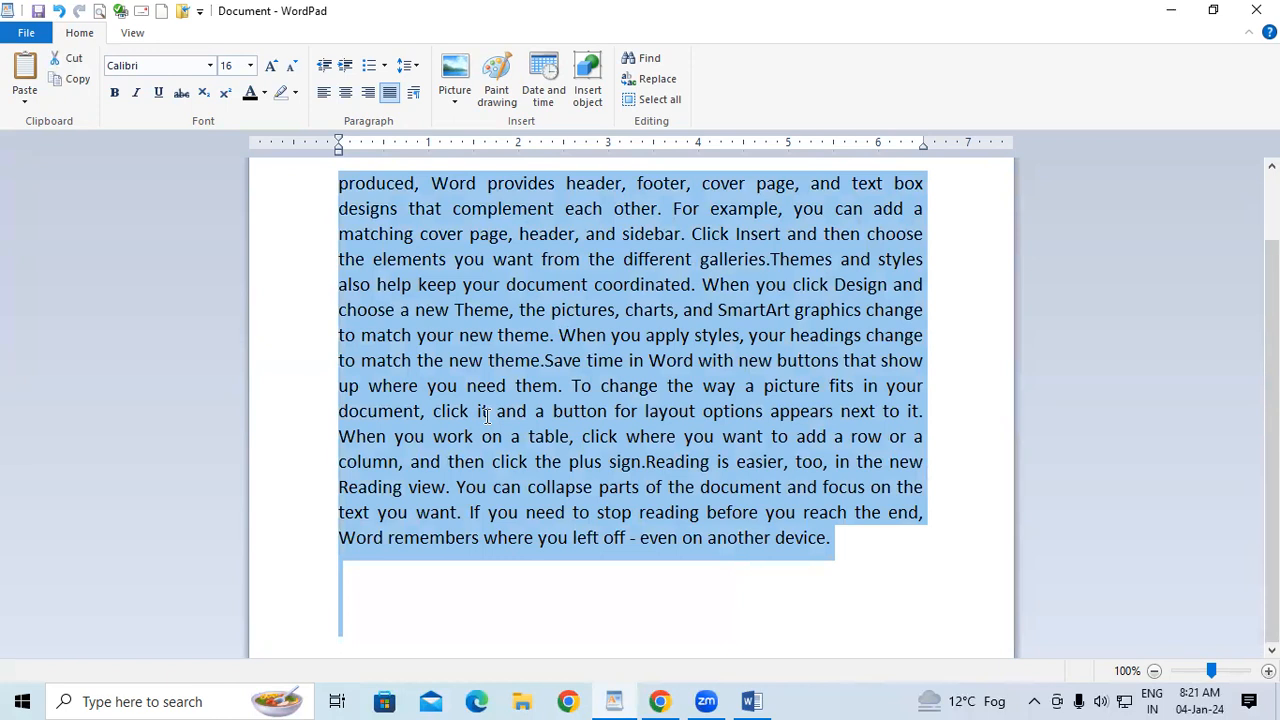
{"action": "key", "text": "ctrl+l"}
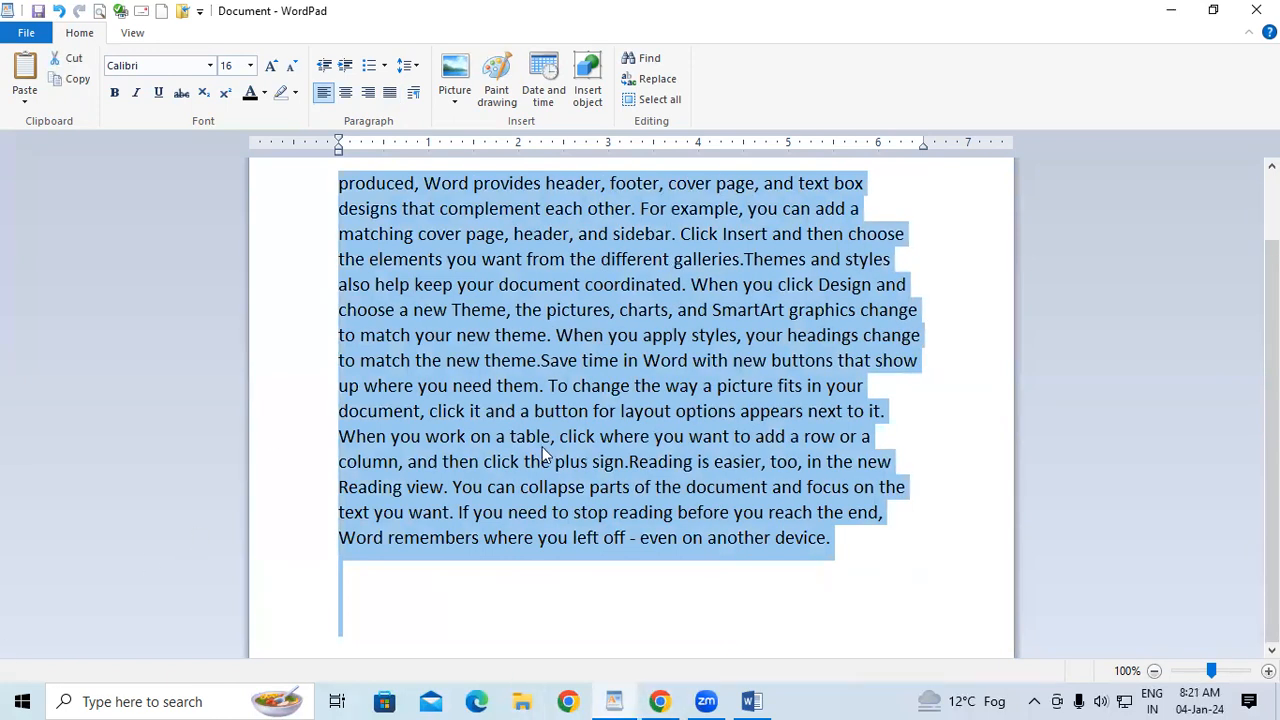
{"action": "scroll", "coordinate": [542, 447], "scroll_direction": "up", "scroll_amount": 2}
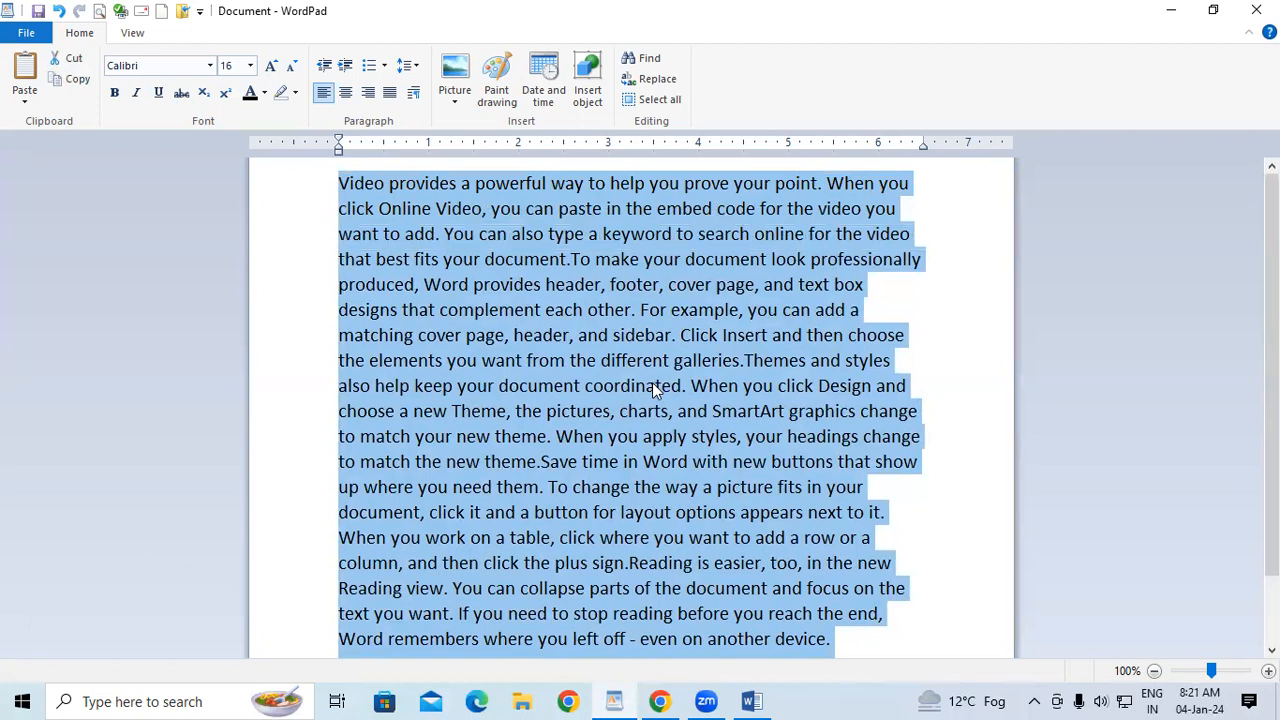
{"action": "key", "text": "ctrl+e"}
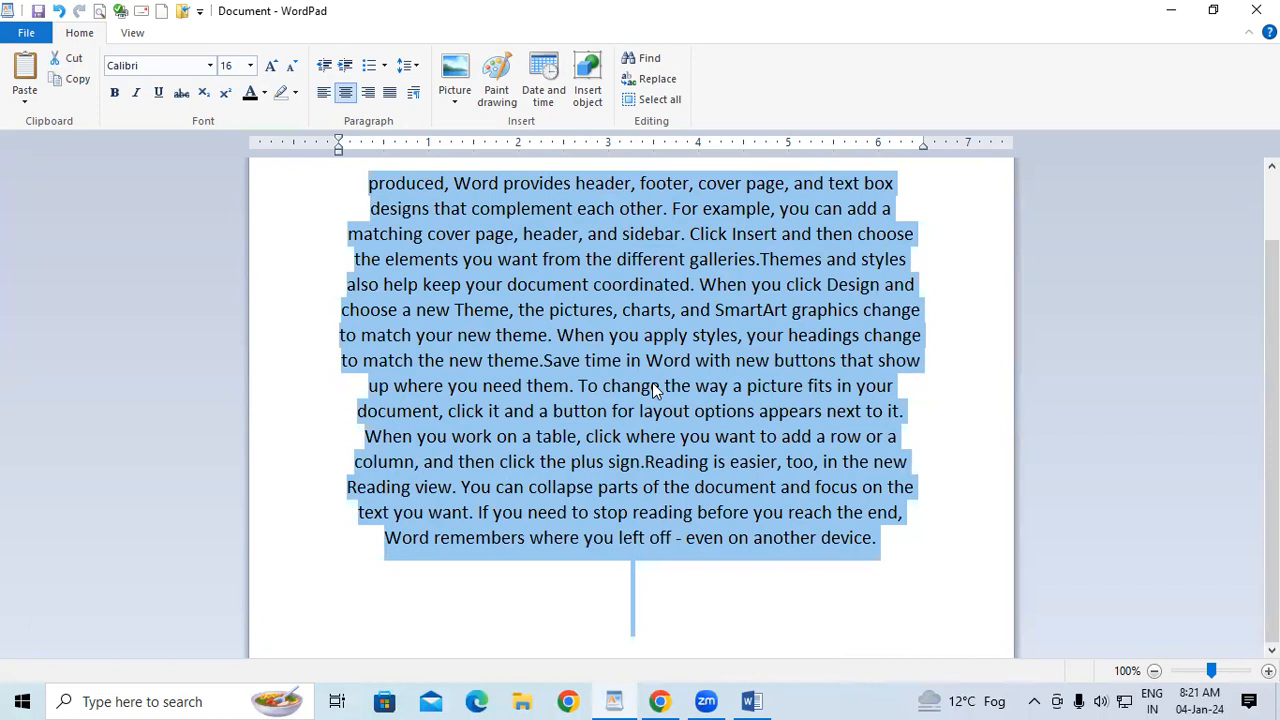
{"action": "key", "text": "ctrl+r"}
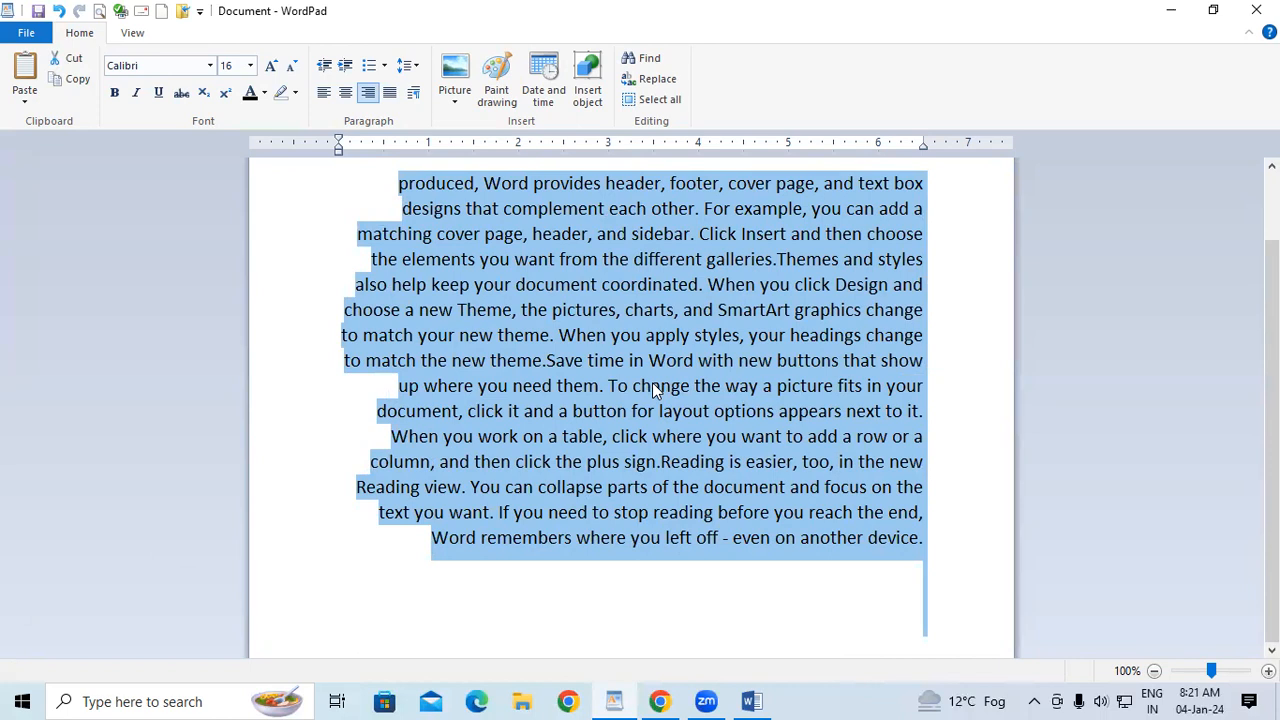
- Justify the merged paragraph and set its line spacing to 2
{"action": "key", "text": "ctrl+j"}
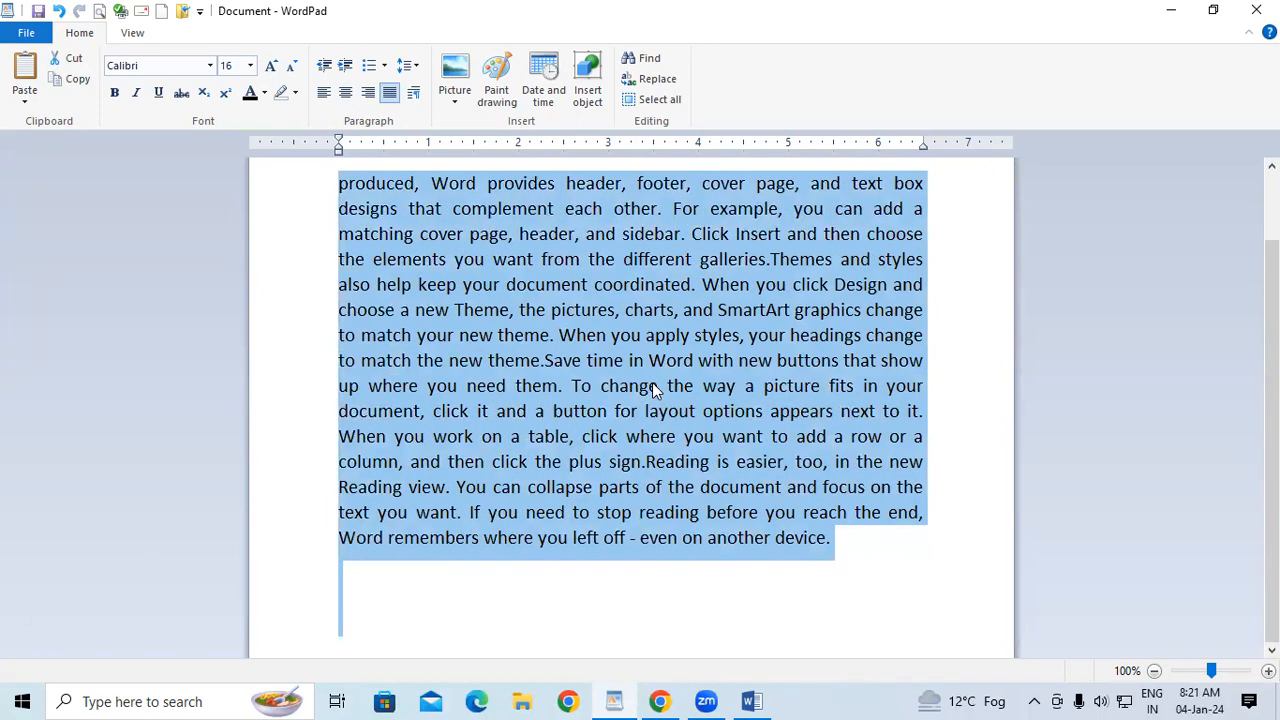
{"action": "left_click", "coordinate": [409, 67]}
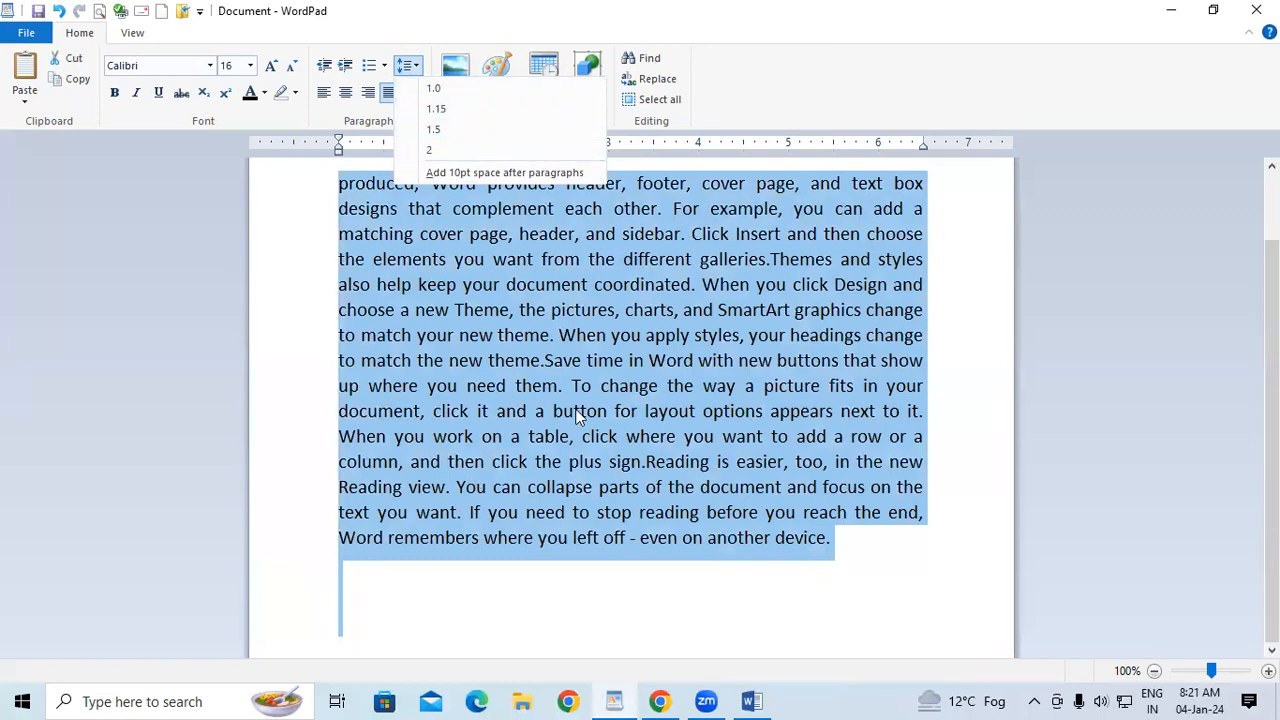
{"action": "left_click", "coordinate": [459, 154]}
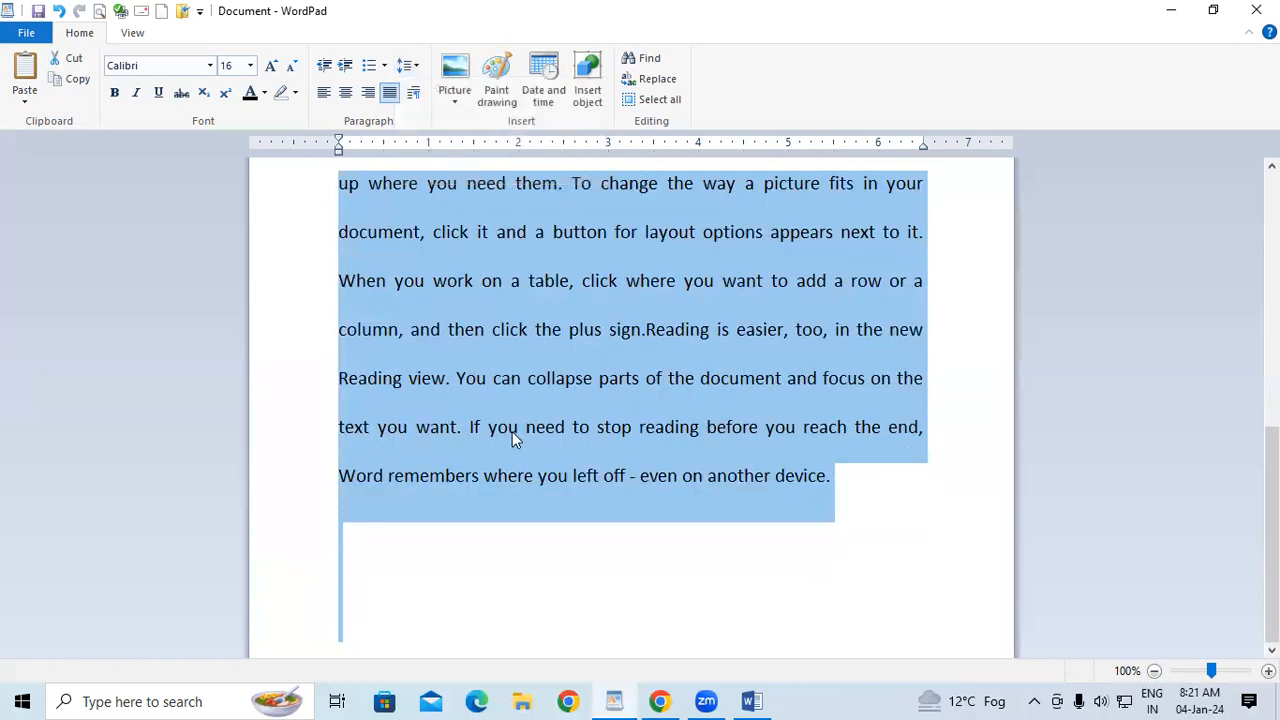
{"action": "scroll", "coordinate": [510, 431], "scroll_direction": "up", "scroll_amount": 3}
{"action": "scroll", "coordinate": [515, 440], "scroll_direction": "up", "scroll_amount": 3}
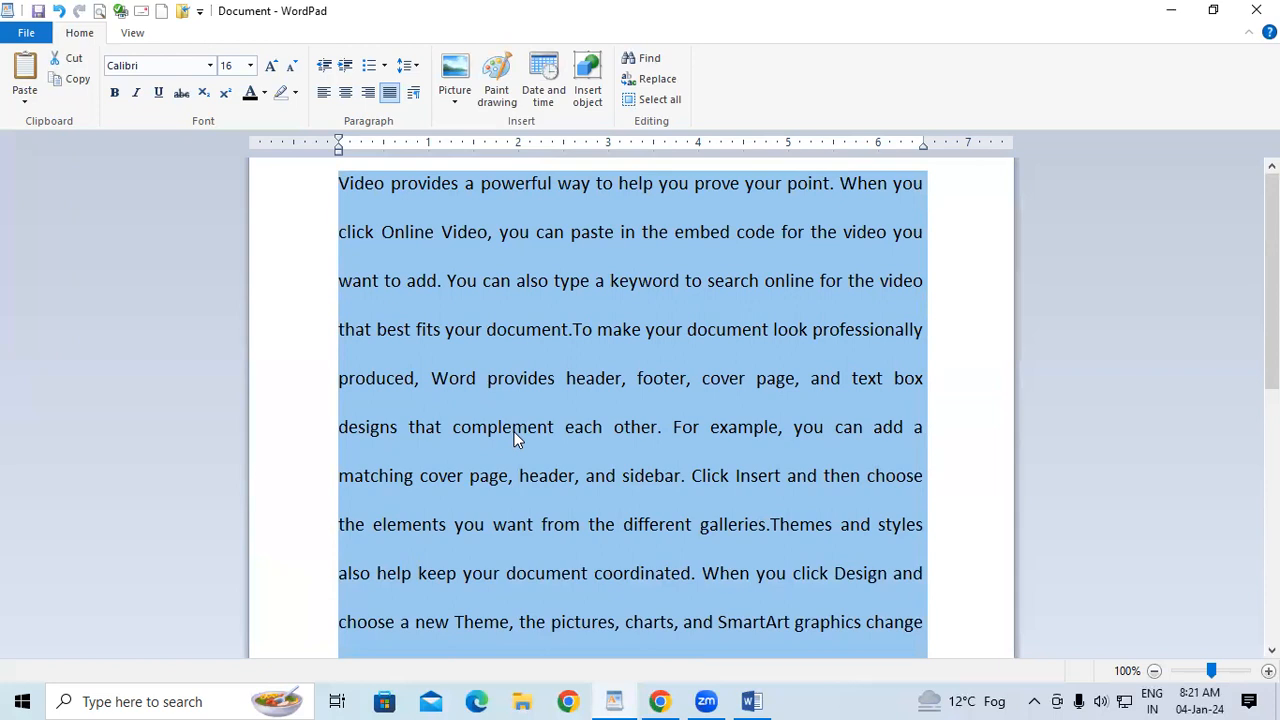
- Set the selected paragraph's line spacing to 1.0, try 1.15, and return it to 1.0
{"action": "left_click", "coordinate": [400, 70]}
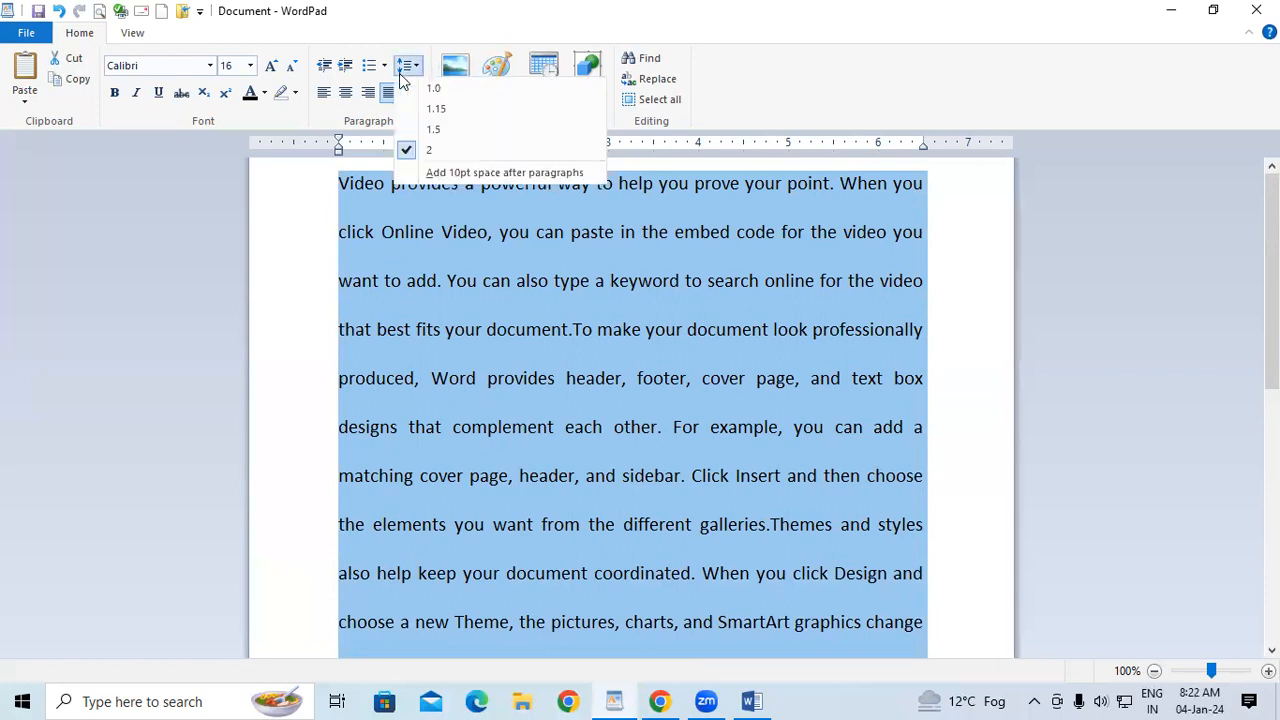
{"action": "left_click", "coordinate": [432, 90]}
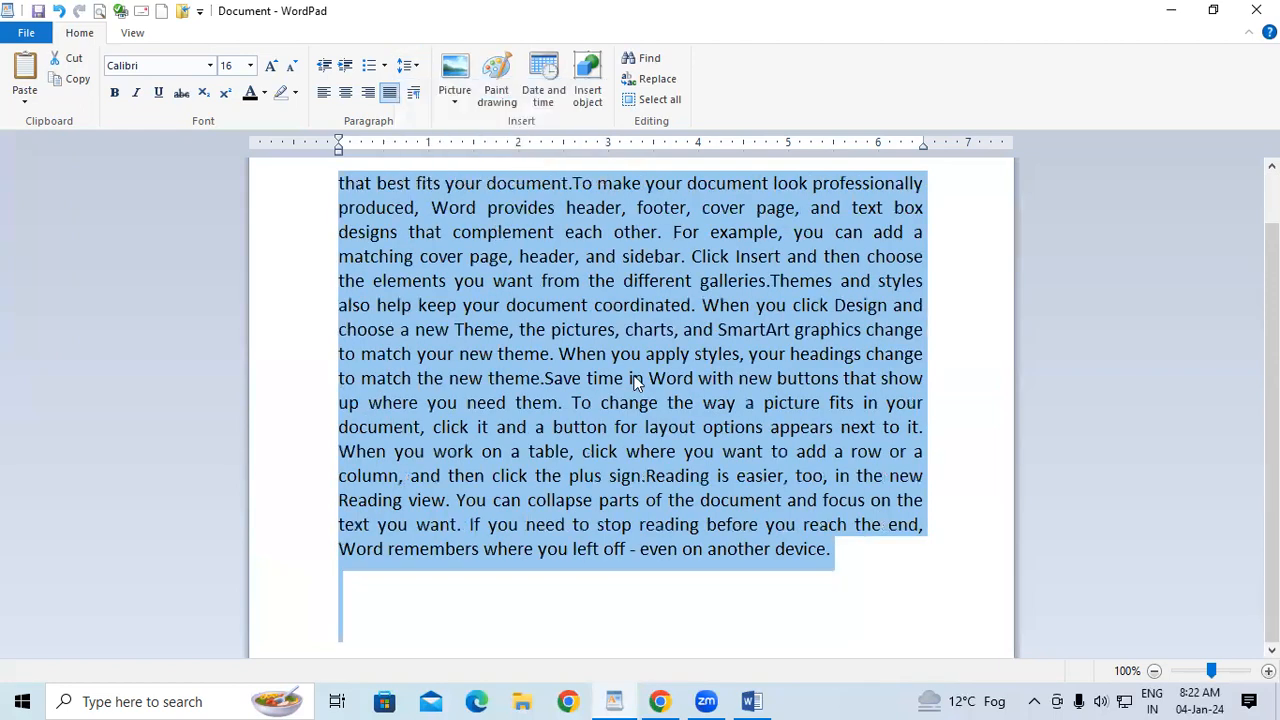
{"action": "left_click", "coordinate": [408, 66]}
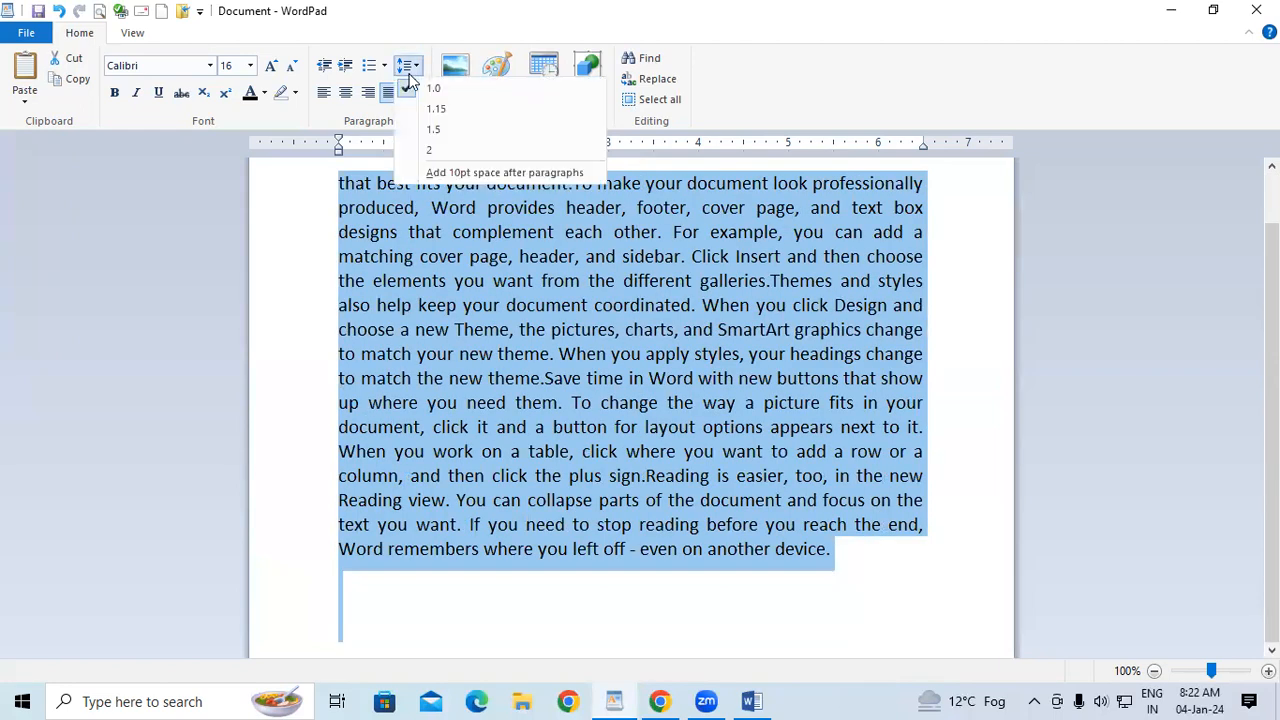
{"action": "left_click", "coordinate": [436, 108]}
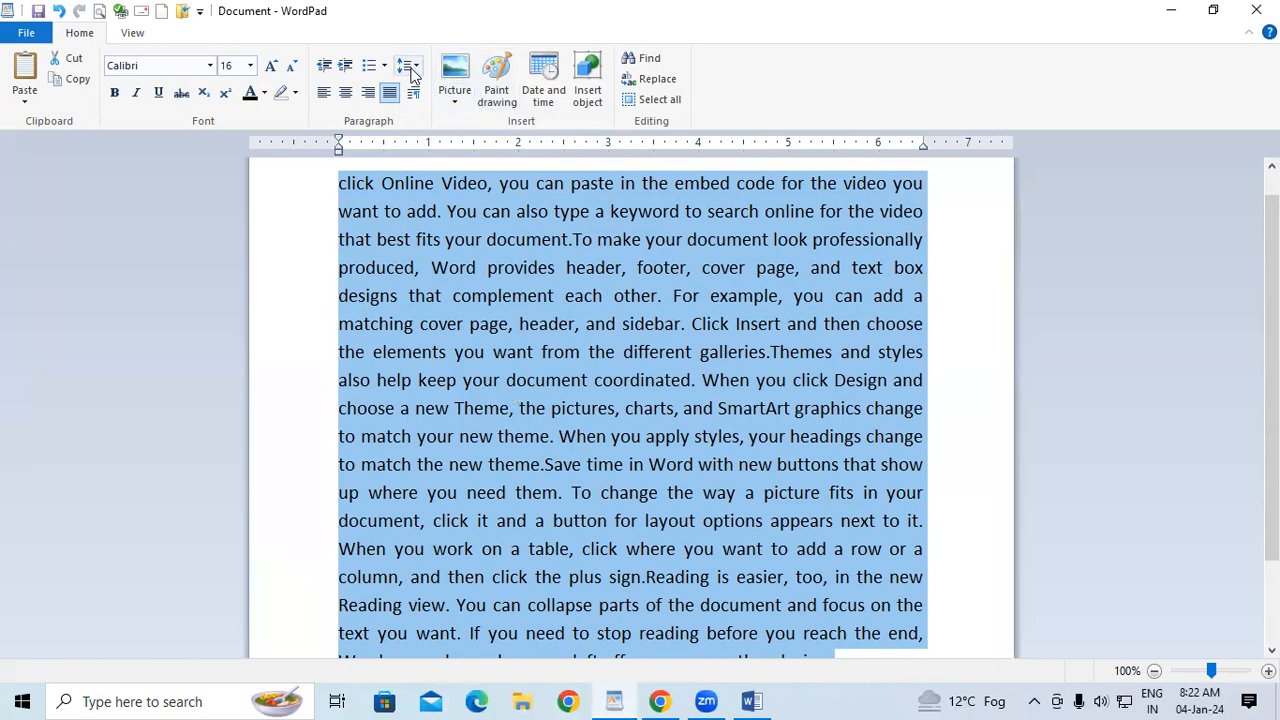
{"action": "left_click", "coordinate": [408, 66]}
{"action": "left_click", "coordinate": [429, 92]}
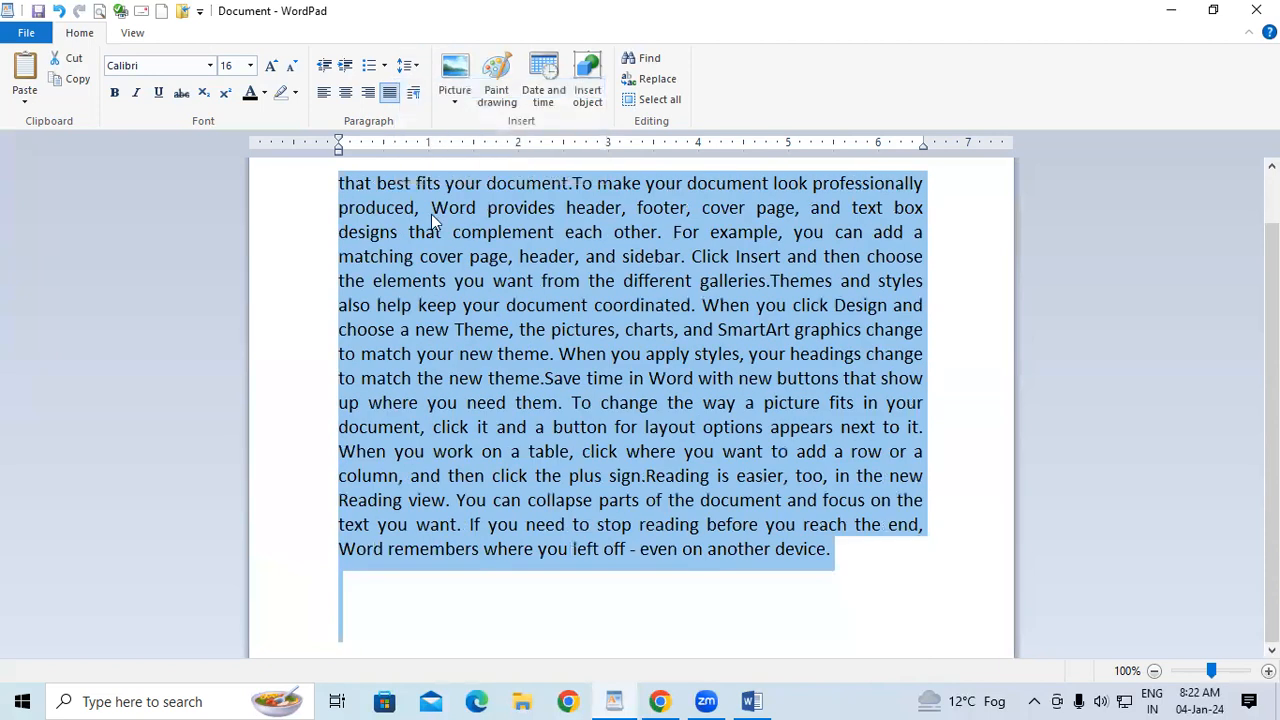
- Set the selected paragraph's line spacing to 1.15 and its alignment to Left through the paragraph settings
{"action": "left_click", "coordinate": [418, 96]}
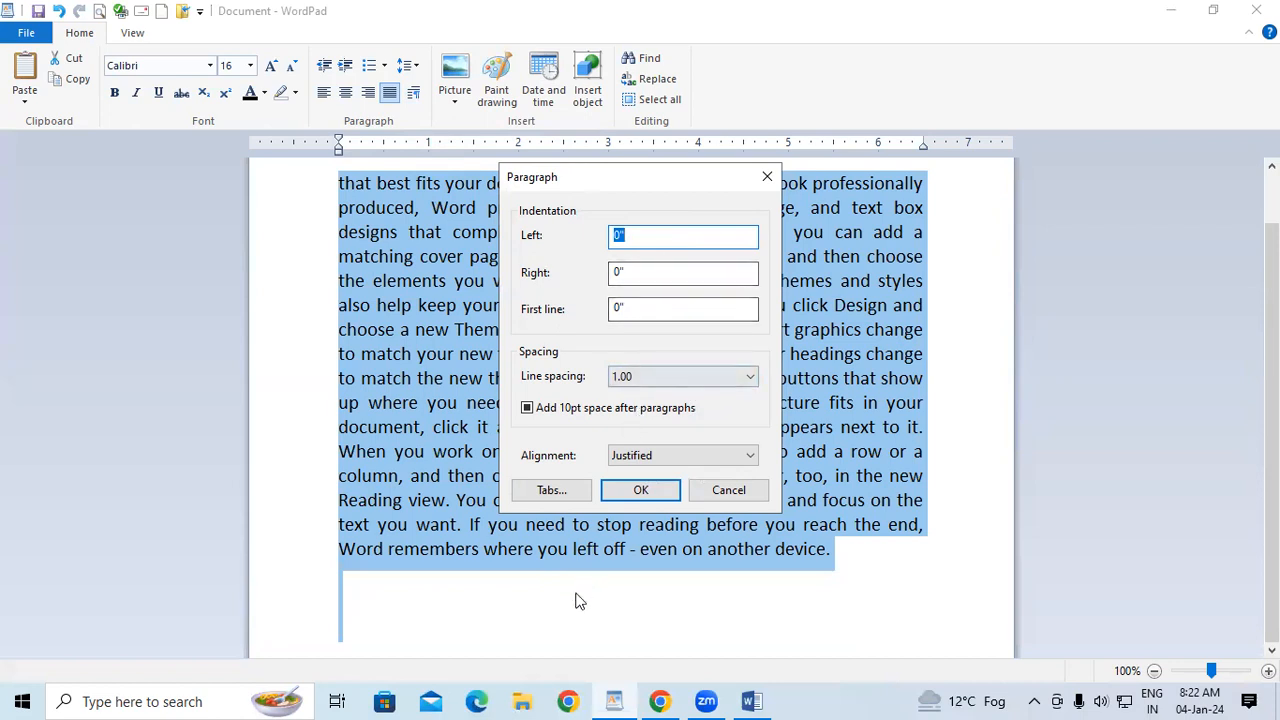
{"action": "left_click", "coordinate": [672, 385]}
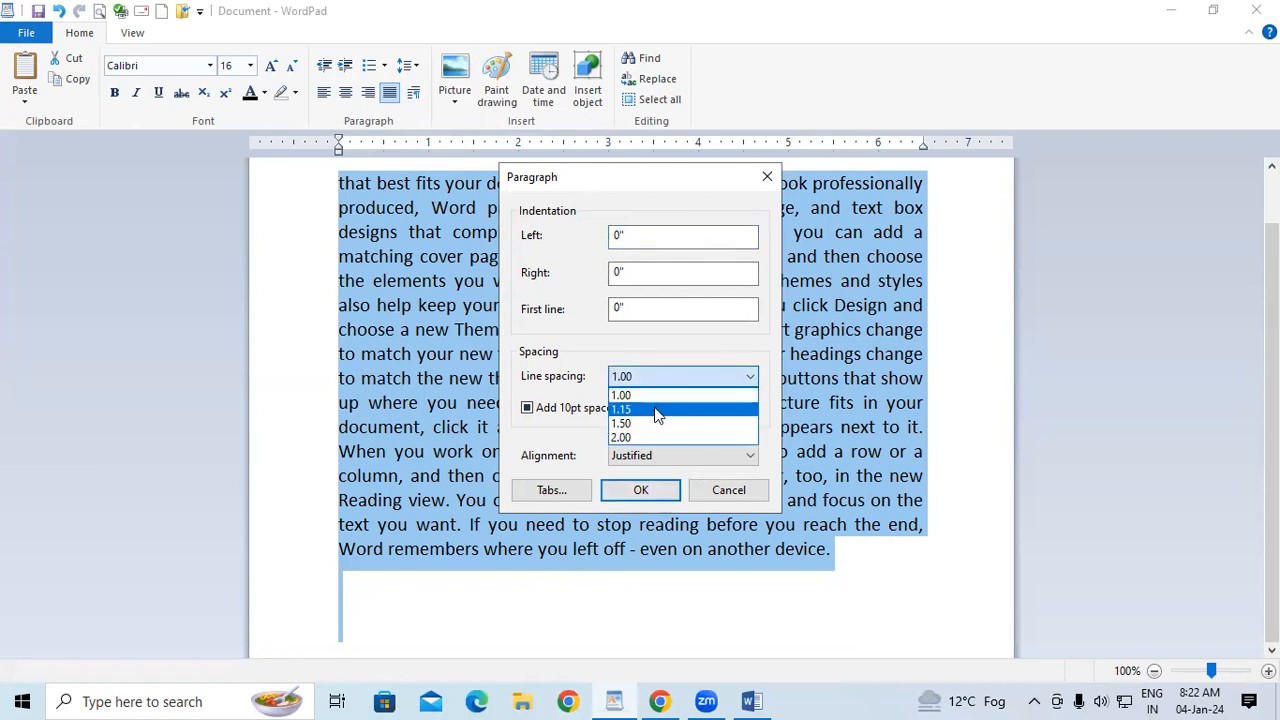
{"action": "left_click", "coordinate": [657, 412]}
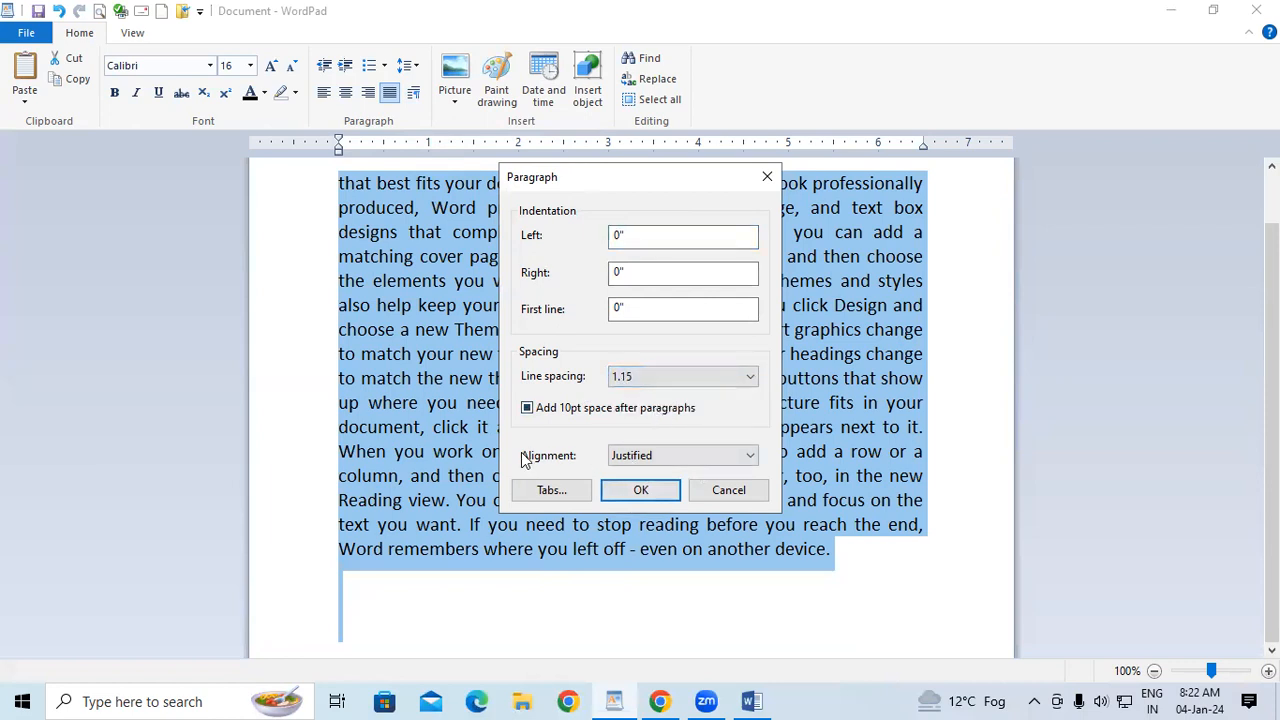
{"action": "left_click", "coordinate": [658, 455]}
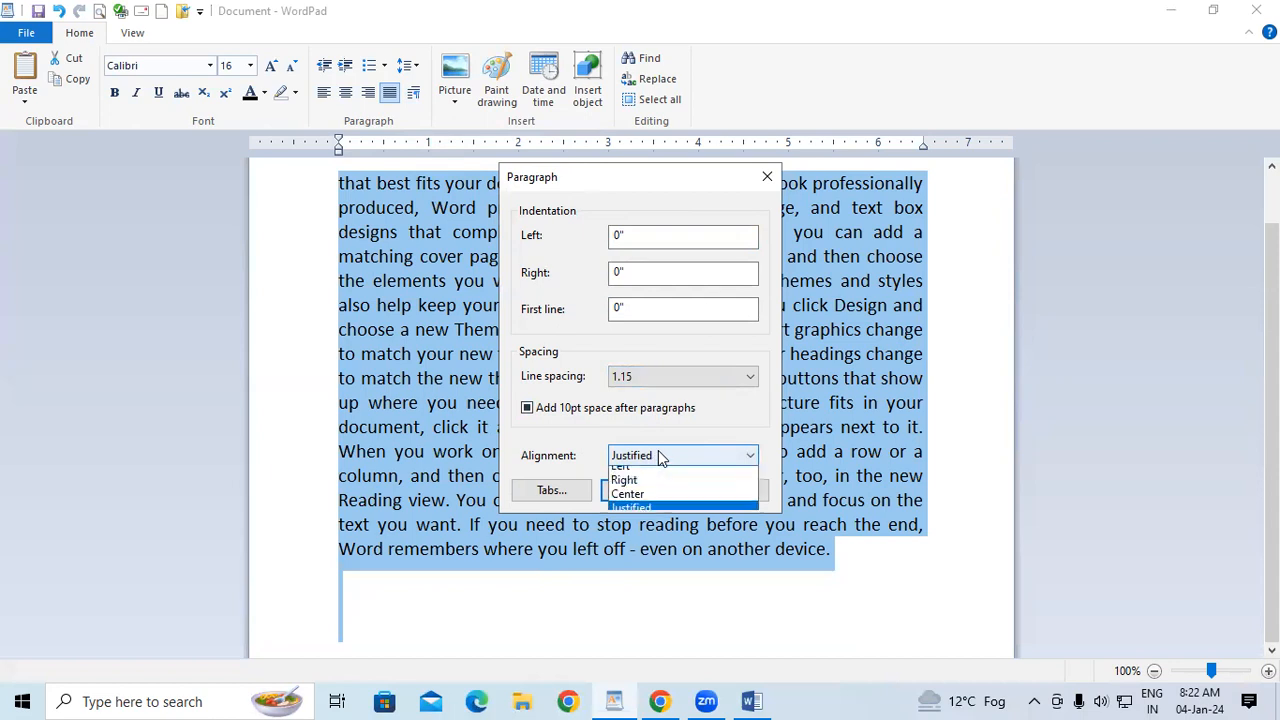
{"action": "left_click", "coordinate": [645, 470]}
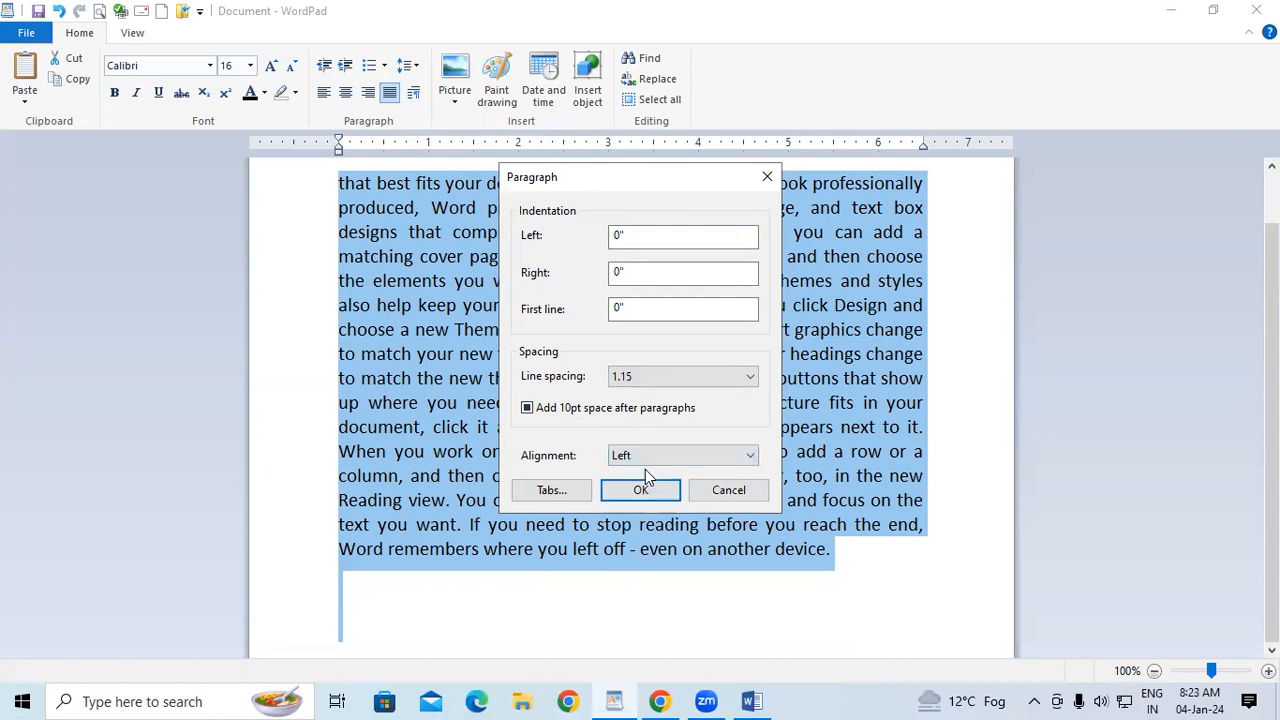
{"action": "left_click", "coordinate": [640, 489]}
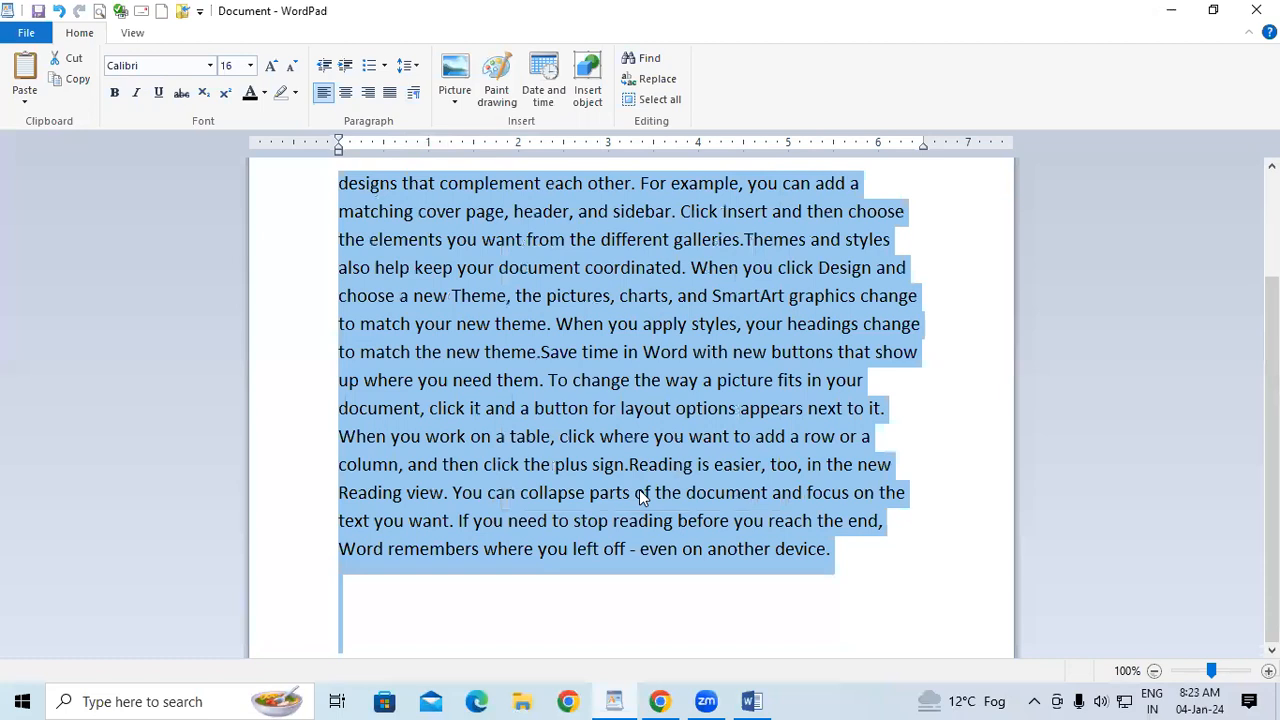
{"action": "scroll", "coordinate": [643, 499], "scroll_direction": "up", "scroll_amount": 2}
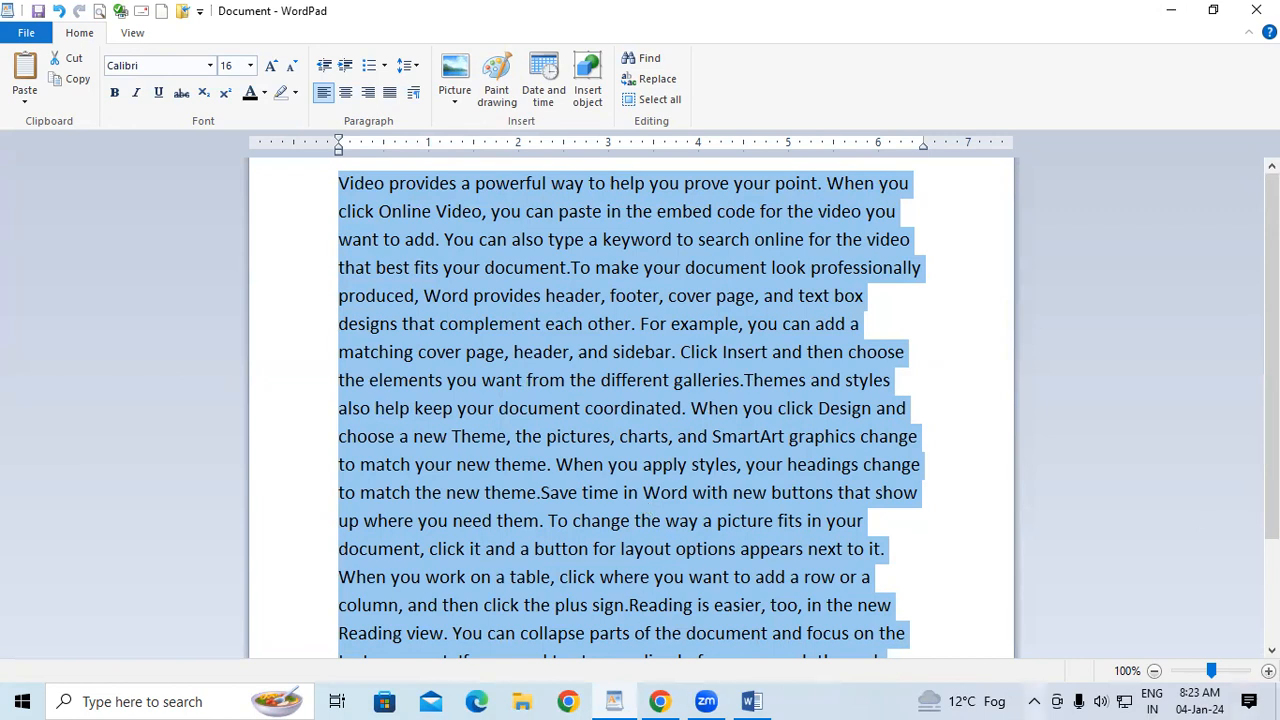
- Change the paragraph settings to line spacing 1.00 and Justified alignment
{"action": "left_click", "coordinate": [420, 93]}
{"action": "left_click", "coordinate": [671, 377]}
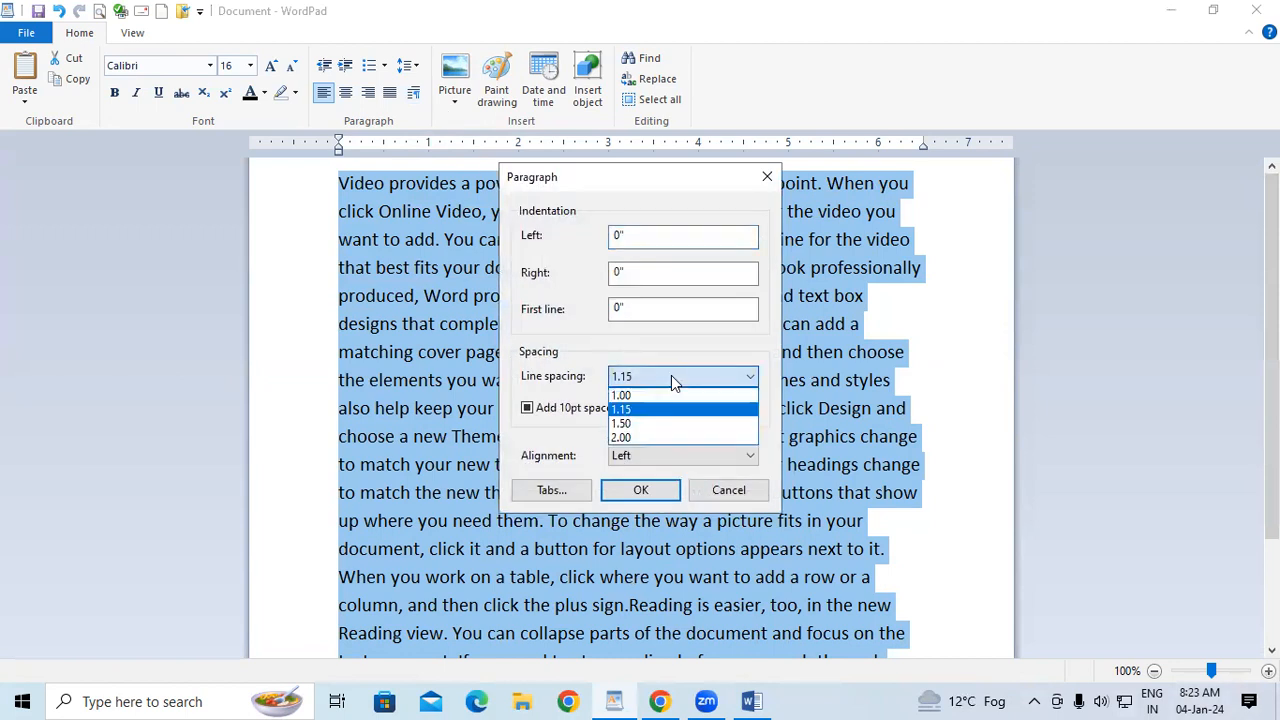
{"action": "left_click", "coordinate": [645, 395]}
{"action": "left_click", "coordinate": [660, 456]}
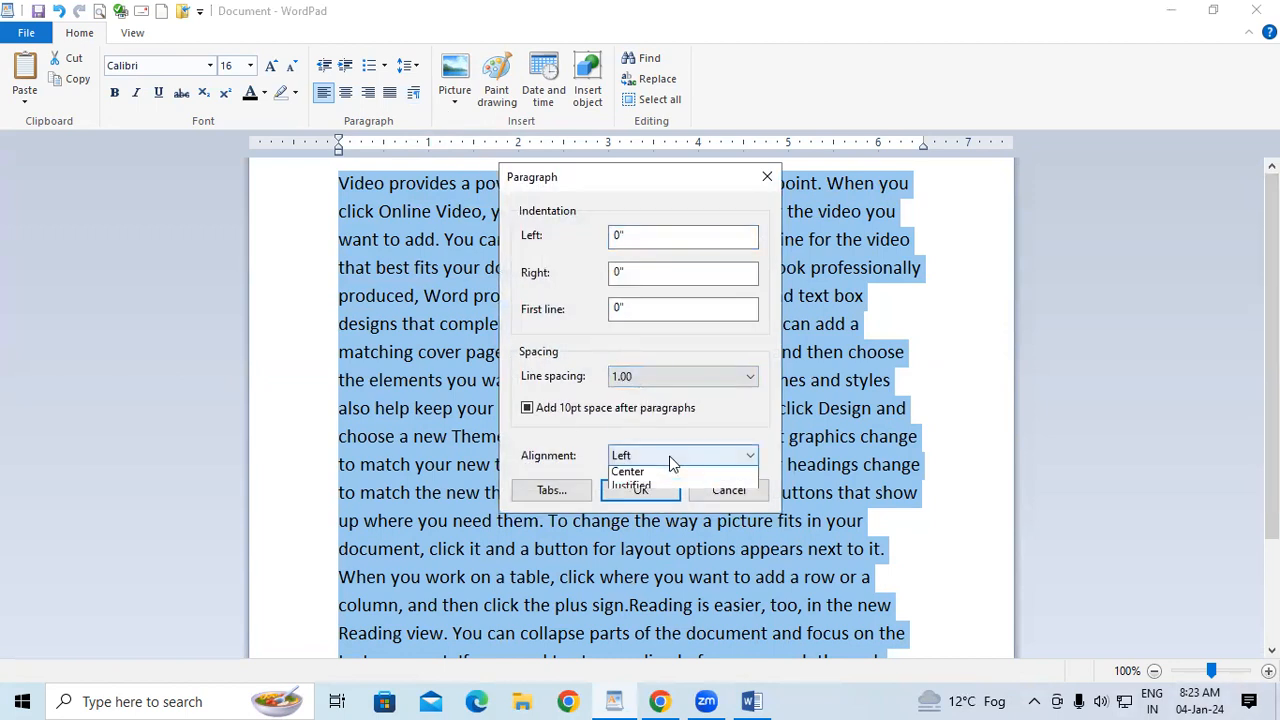
{"action": "left_click", "coordinate": [643, 518]}
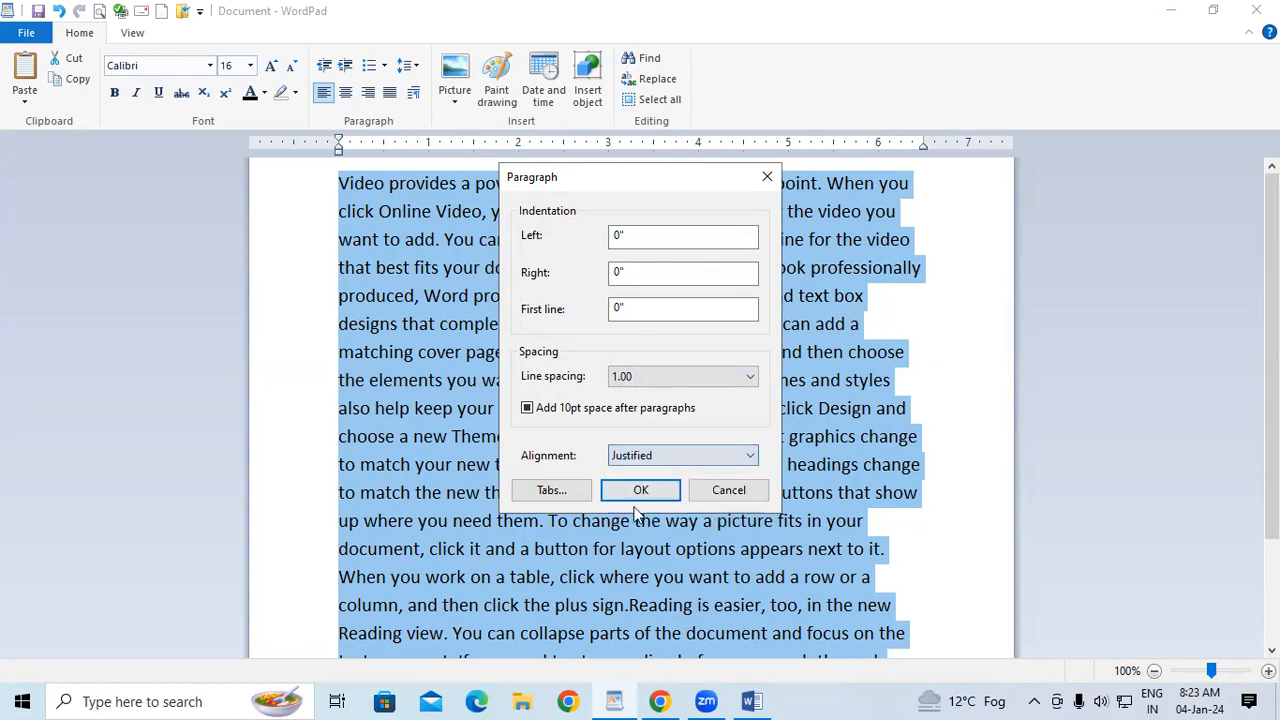
{"action": "left_click", "coordinate": [634, 490]}
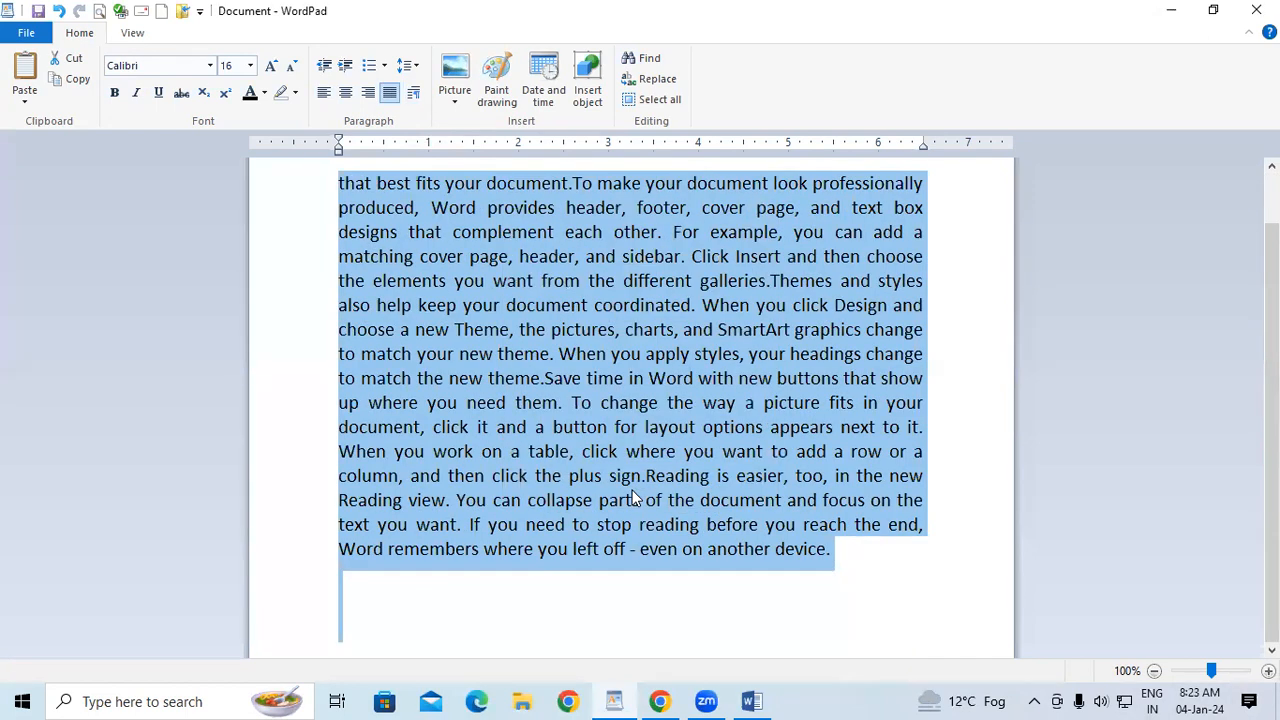
{"action": "scroll", "coordinate": [632, 490], "scroll_direction": "up", "scroll_amount": 2}
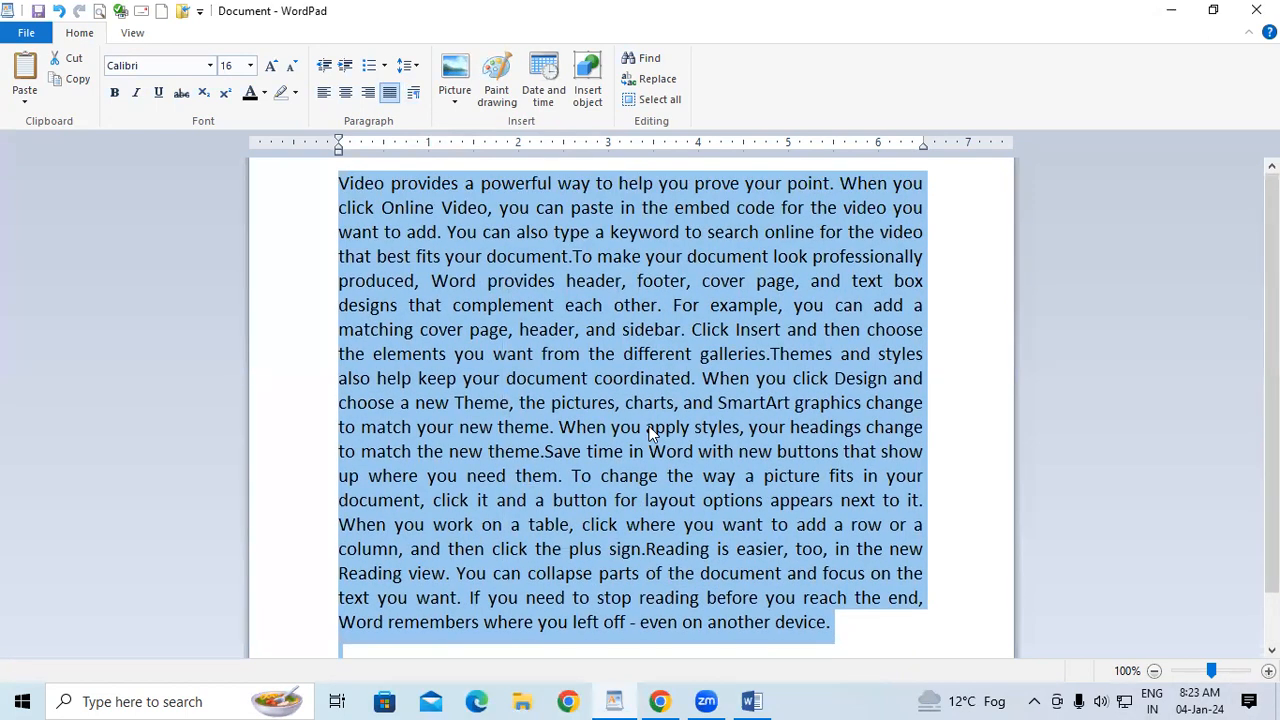
- Apply Center alignment and 2.00 line spacing to the selected text through the paragraph settings
{"action": "left_click", "coordinate": [413, 93]}
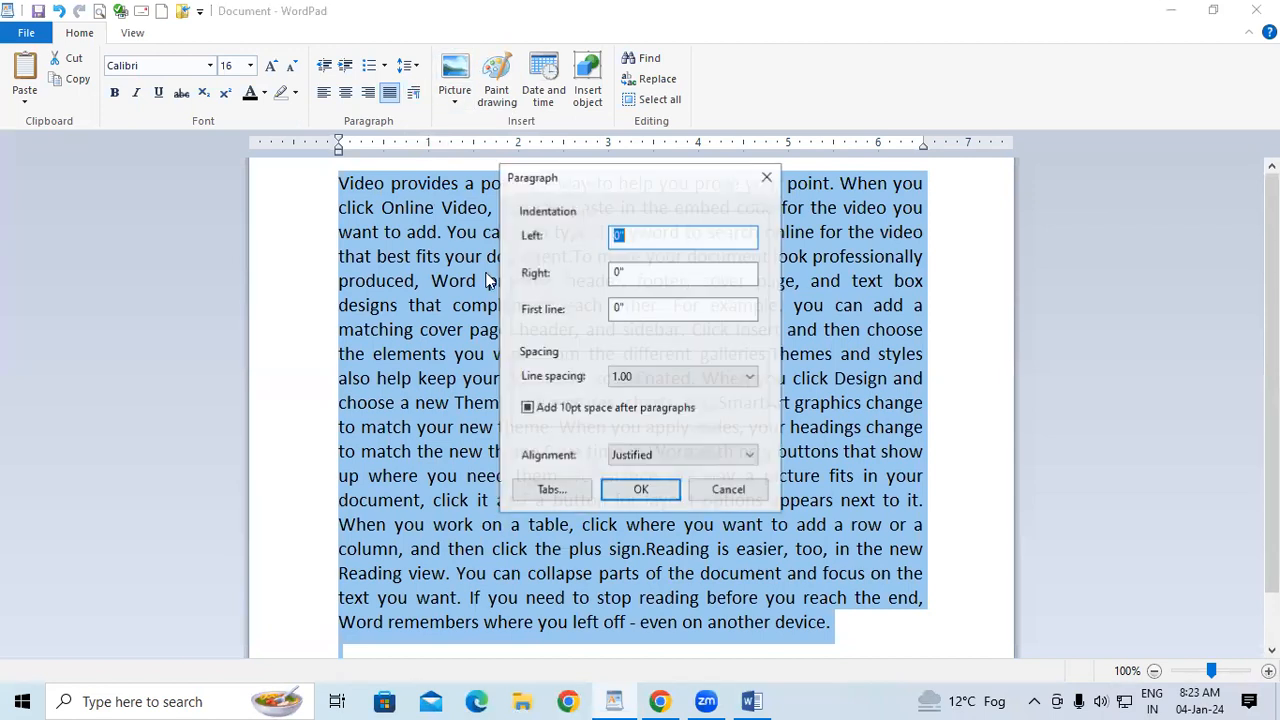
{"action": "left_click", "coordinate": [668, 452]}
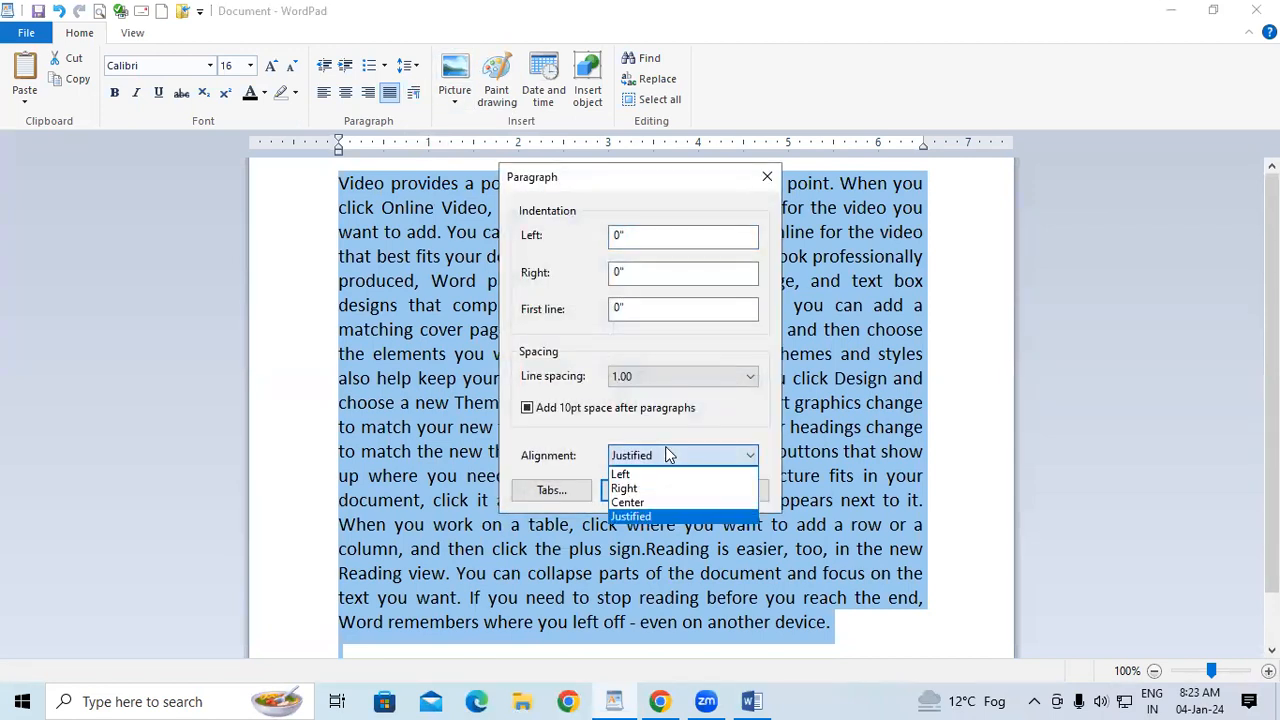
{"action": "left_click", "coordinate": [668, 502]}
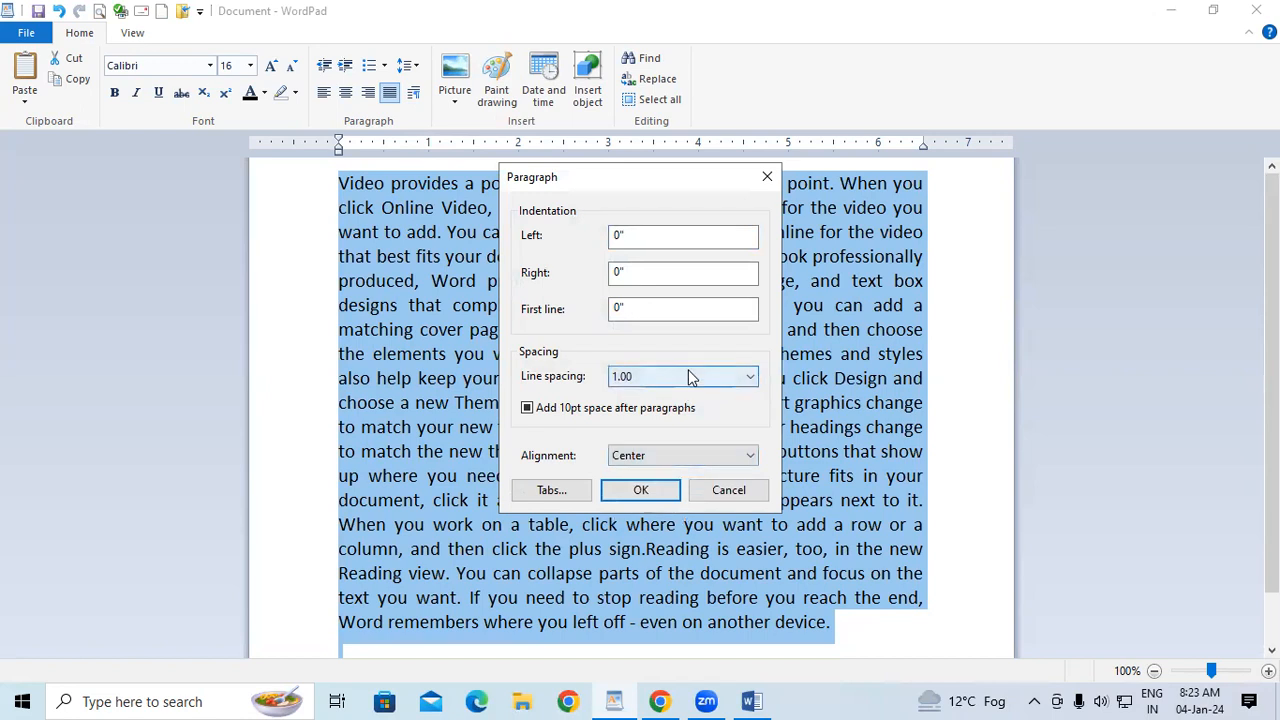
{"action": "left_click", "coordinate": [690, 376]}
{"action": "left_click", "coordinate": [668, 440]}
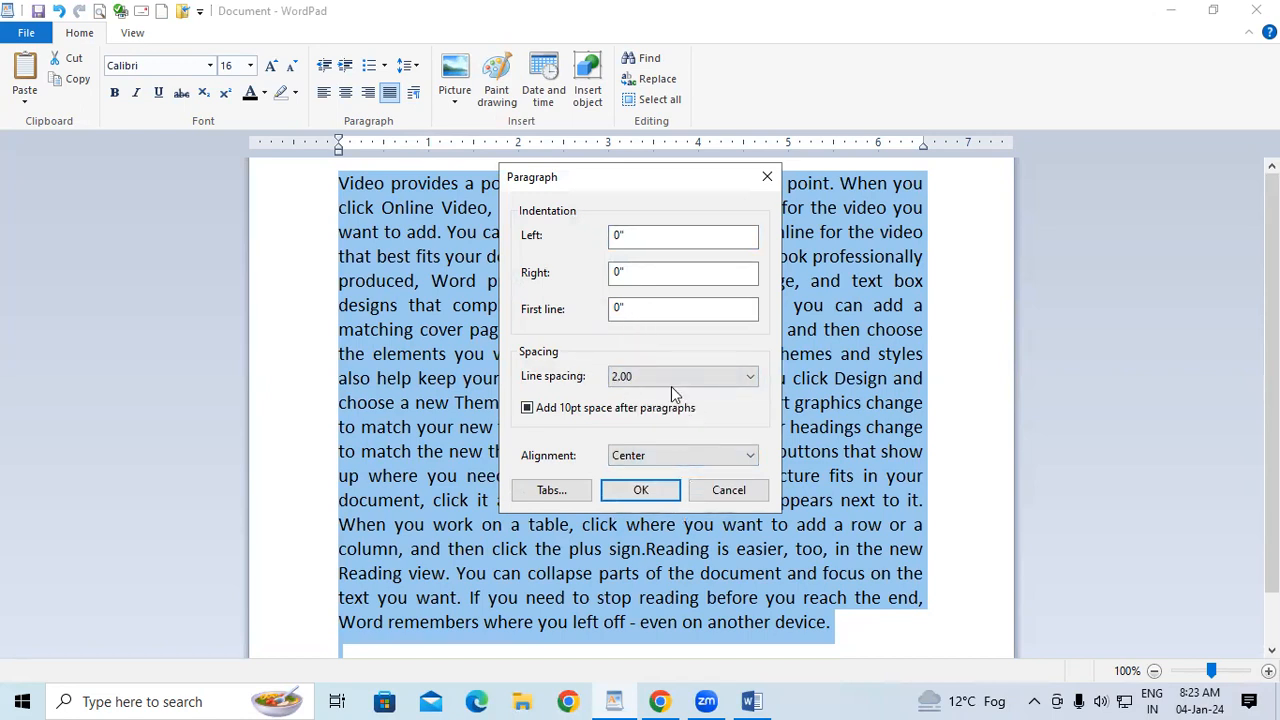
{"action": "left_click", "coordinate": [651, 497]}
{"action": "scroll", "coordinate": [652, 495], "scroll_direction": "up", "scroll_amount": 1}
{"action": "scroll", "coordinate": [652, 495], "scroll_direction": "up", "scroll_amount": 3}
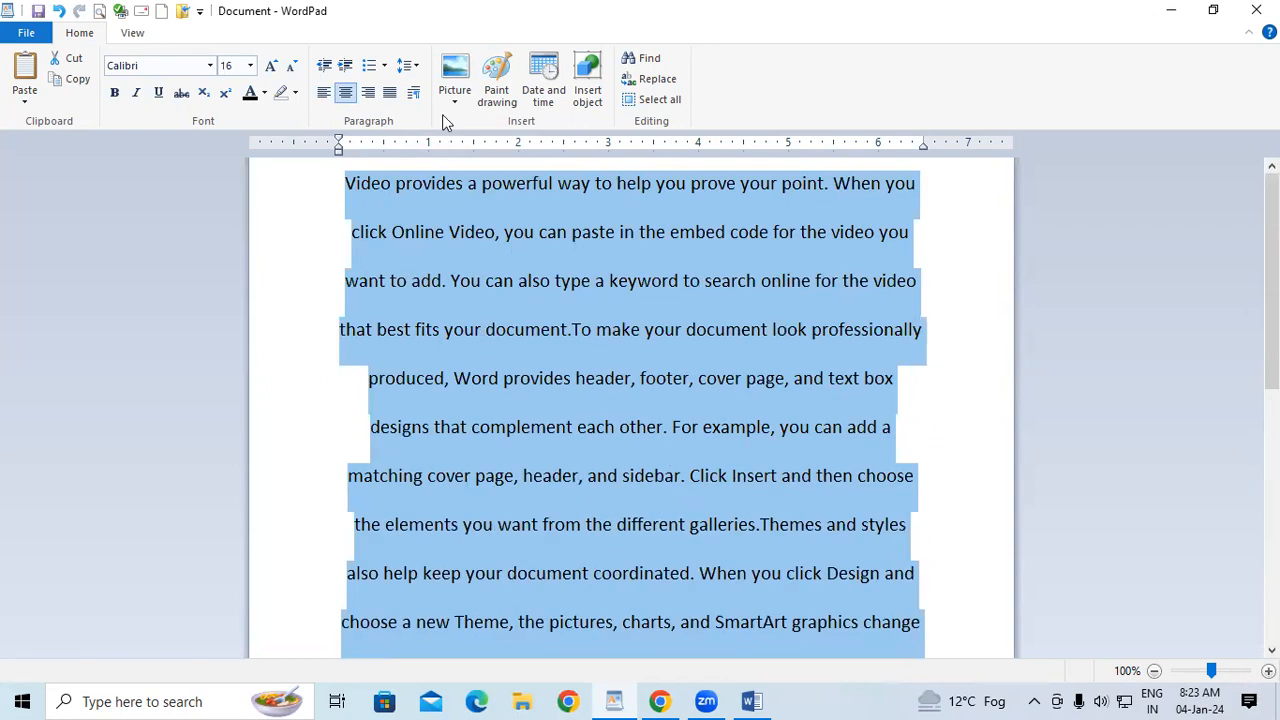
- Restore 1.00 line spacing and Justified alignment in the paragraph settings, and clear the text selection
{"action": "left_click", "coordinate": [418, 95]}
{"action": "left_click", "coordinate": [663, 376]}
{"action": "left_click", "coordinate": [652, 399]}
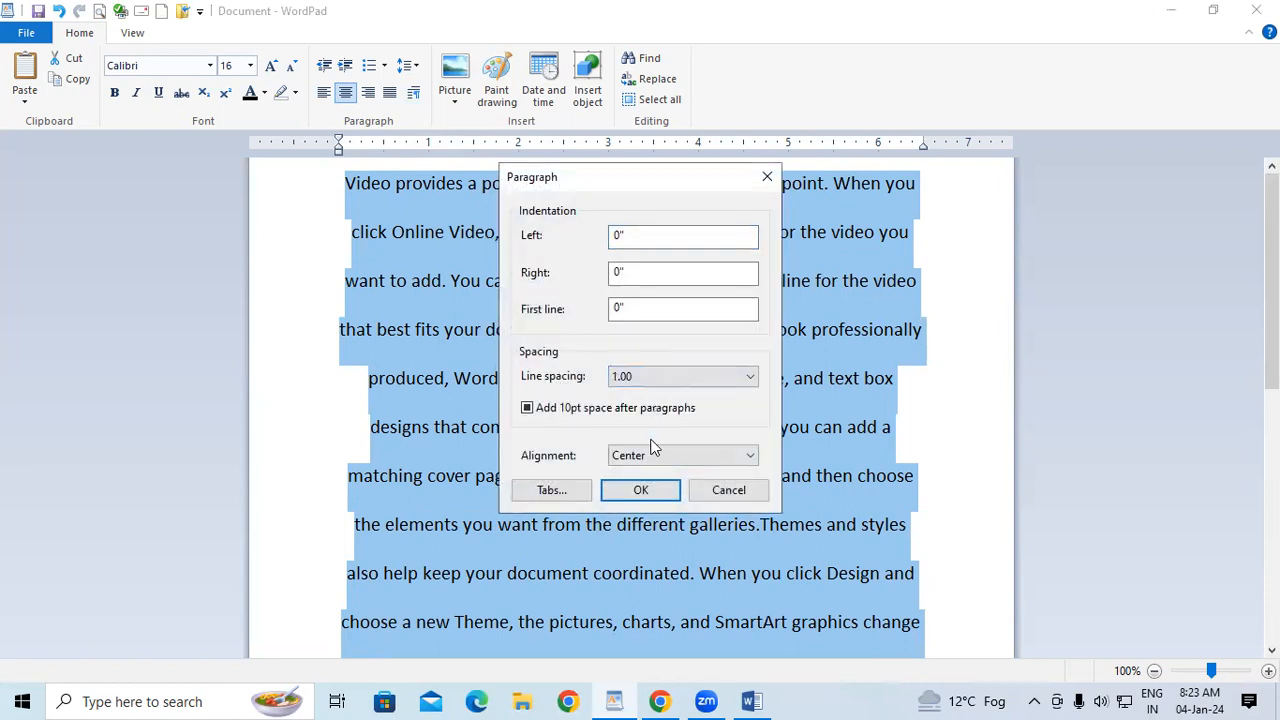
{"action": "left_click", "coordinate": [652, 452]}
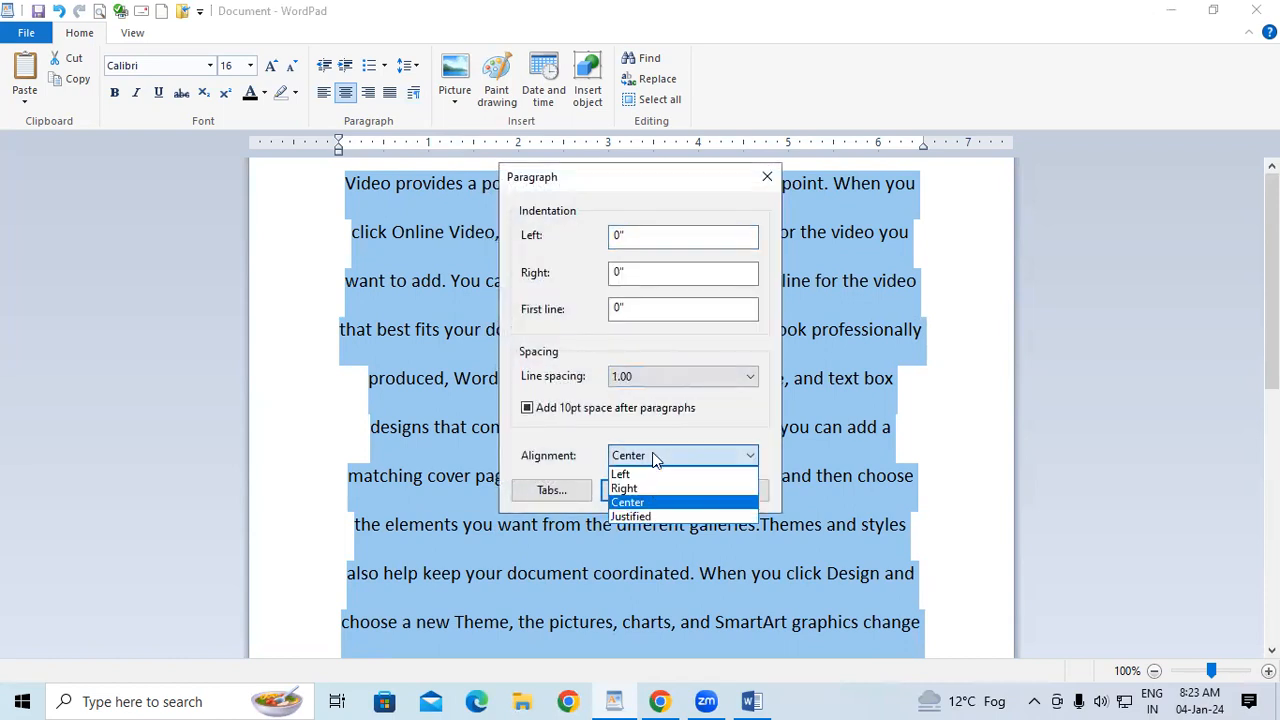
{"action": "left_click", "coordinate": [634, 516]}
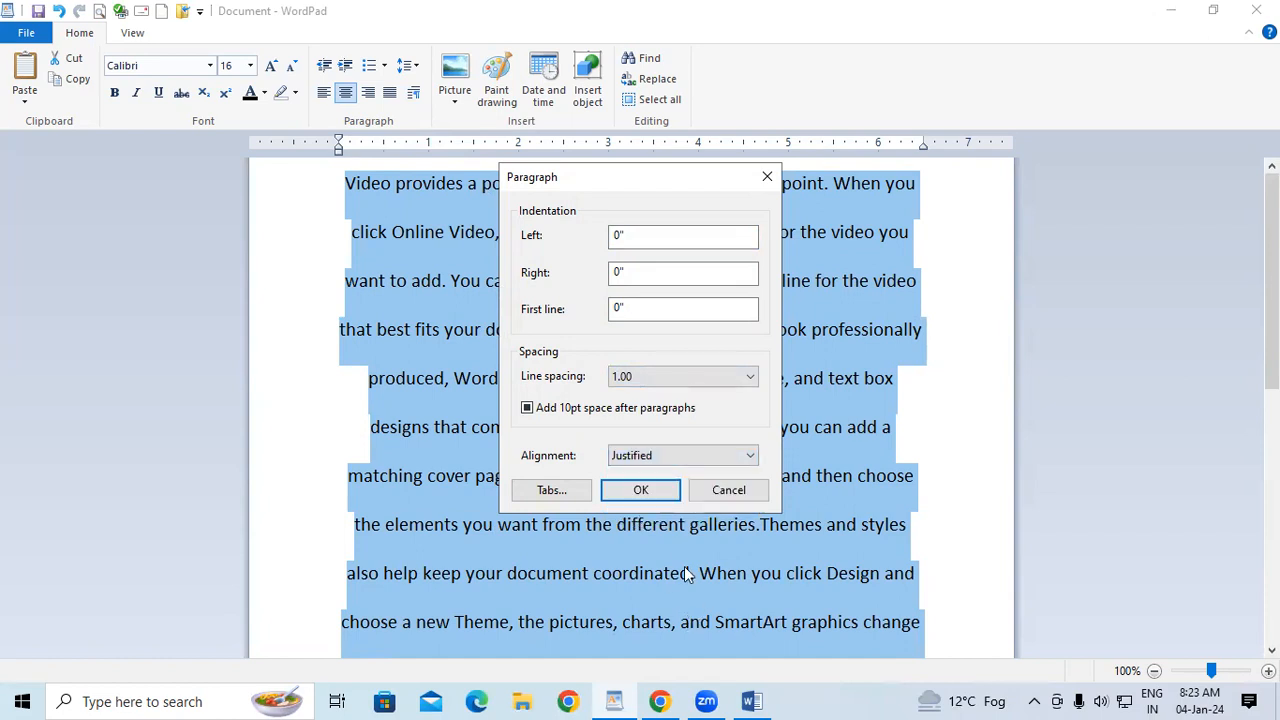
{"action": "left_click", "coordinate": [662, 492]}
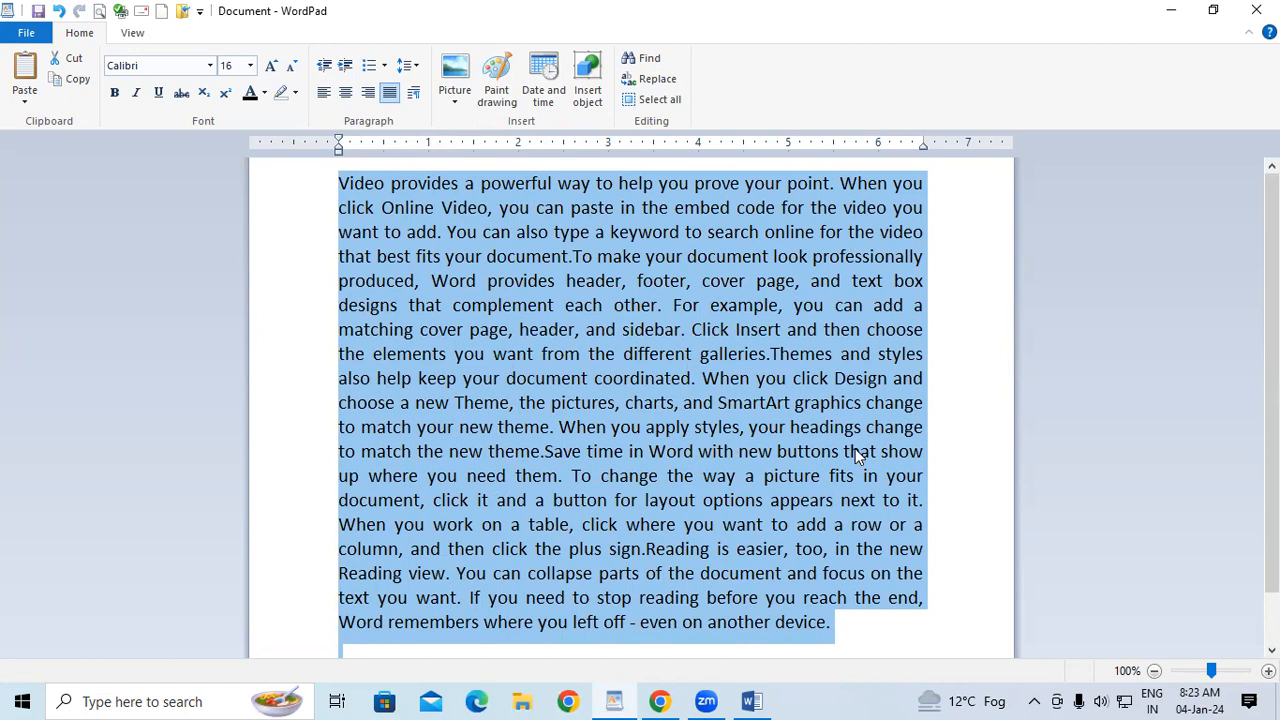
{"action": "left_click", "coordinate": [1029, 79]}
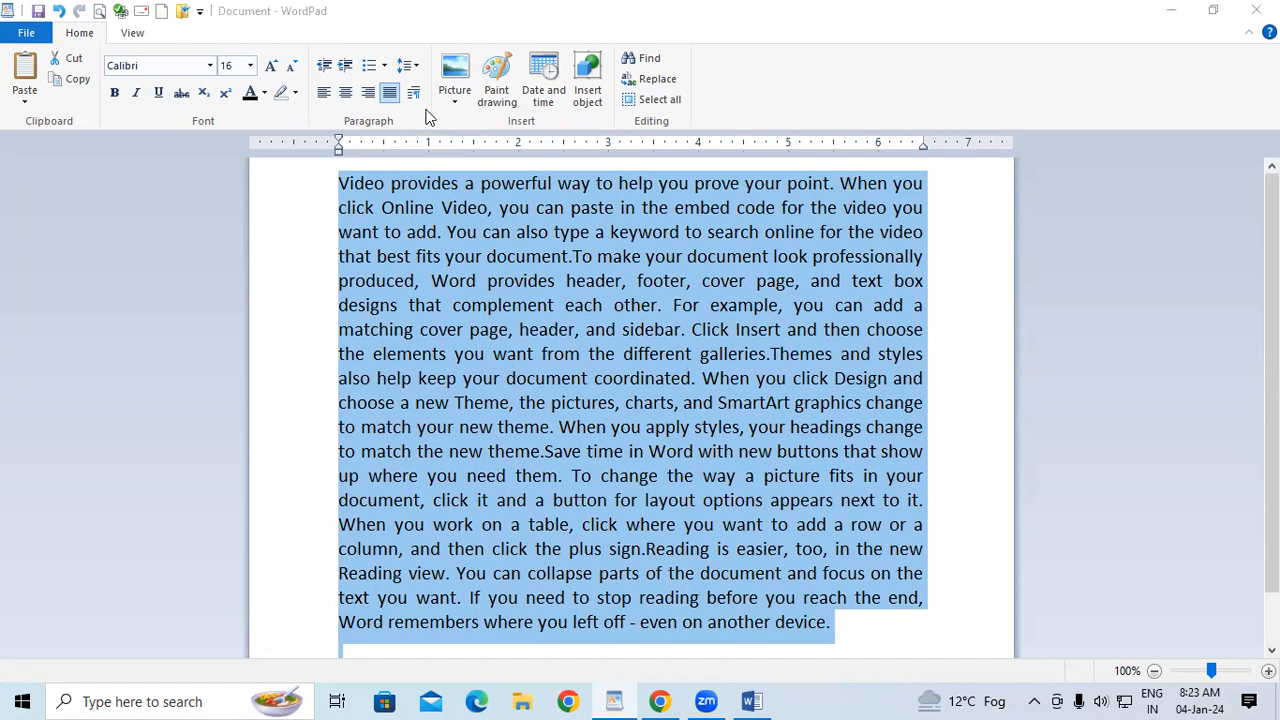
{"action": "left_click", "coordinate": [602, 369]}
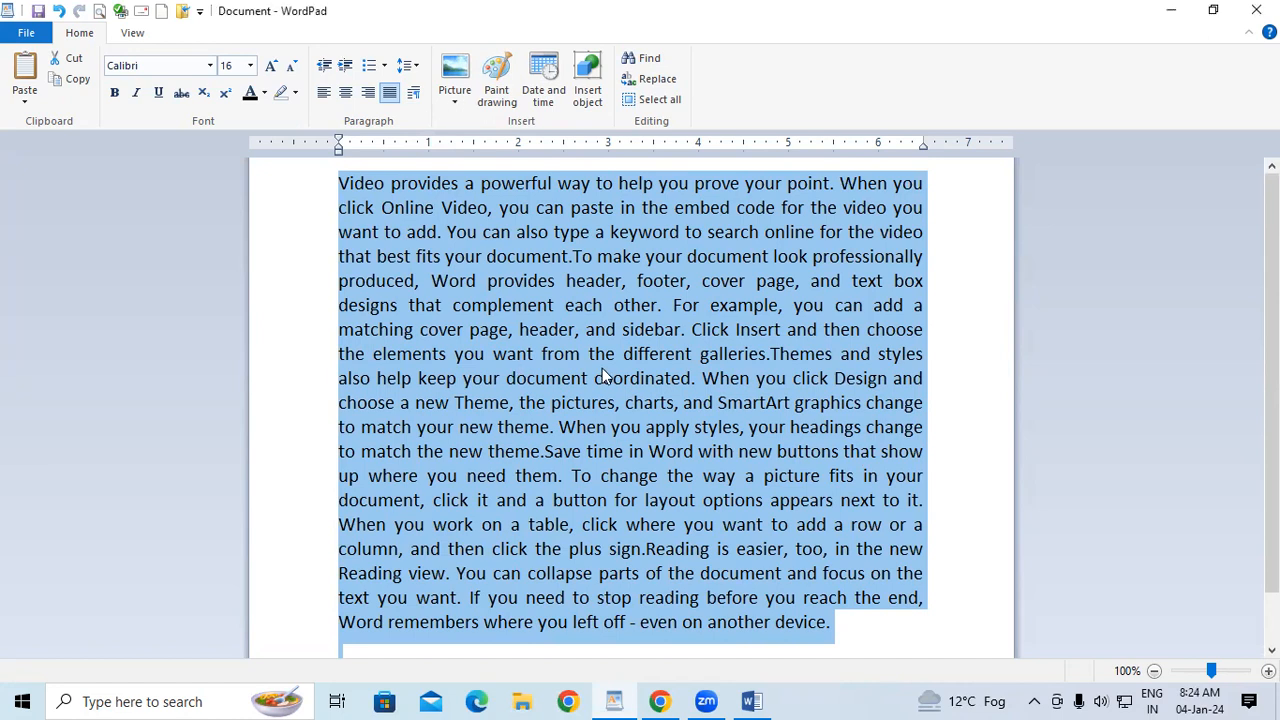
{"action": "left_click", "coordinate": [602, 368]}
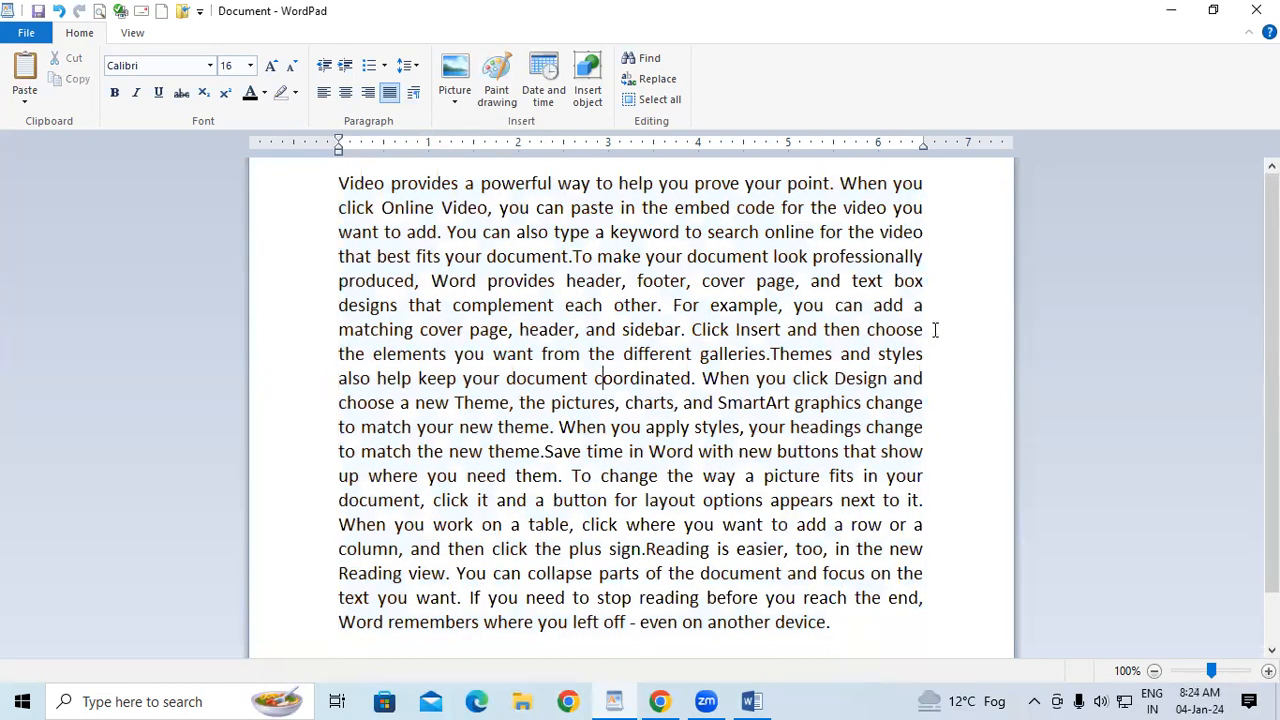
- Try adding several blank lines after "cover page, and text box", then undo them and rejoin the text
{"action": "left_click", "coordinate": [938, 285]}
{"action": "key", "text": "Return"}
{"action": "key", "text": "Return"}
{"action": "key", "text": "Return"}
{"action": "key", "text": "Return"}
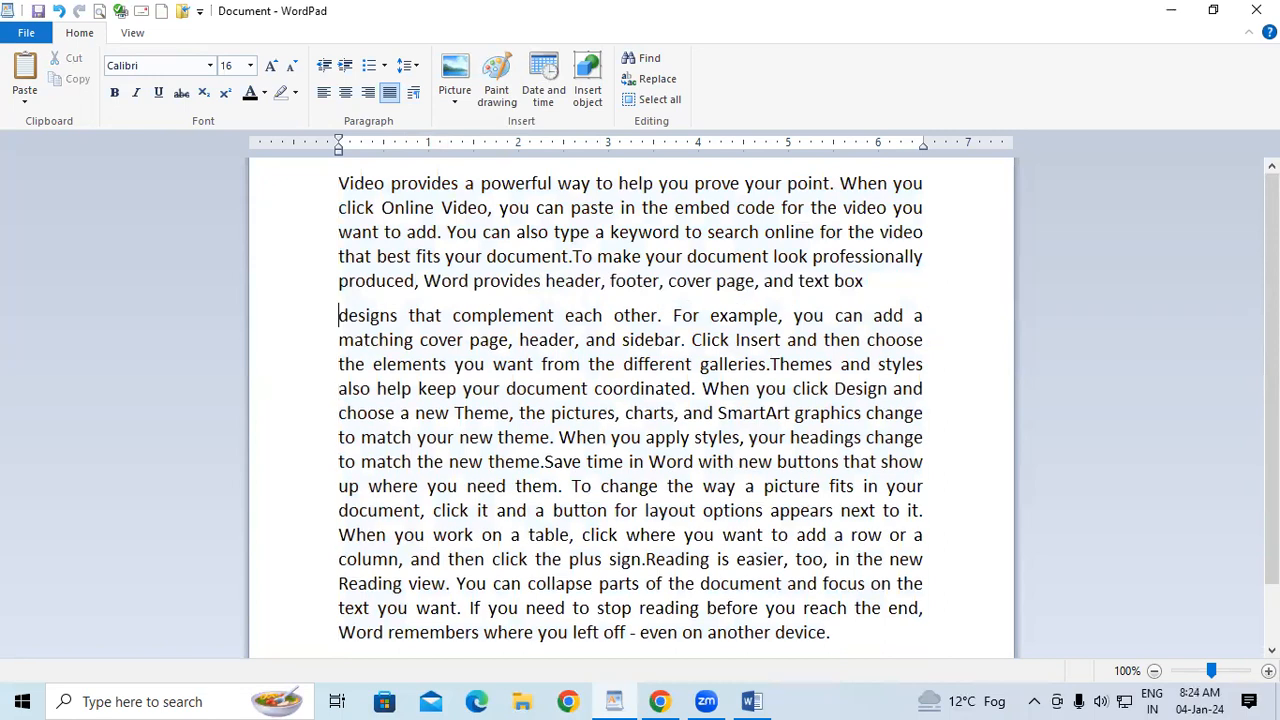
{"action": "key", "text": "Return"}
{"action": "key", "text": "Return"}
{"action": "key", "text": "Return"}
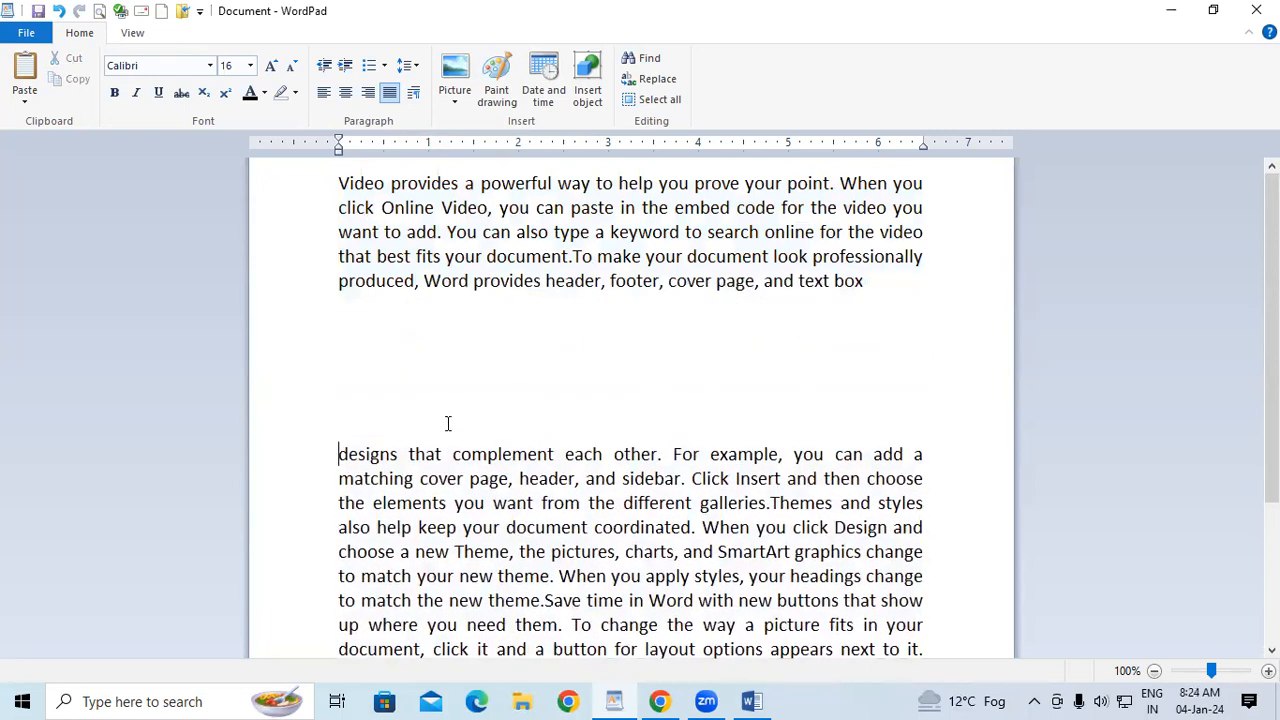
{"action": "key", "text": "ctrl+z"}
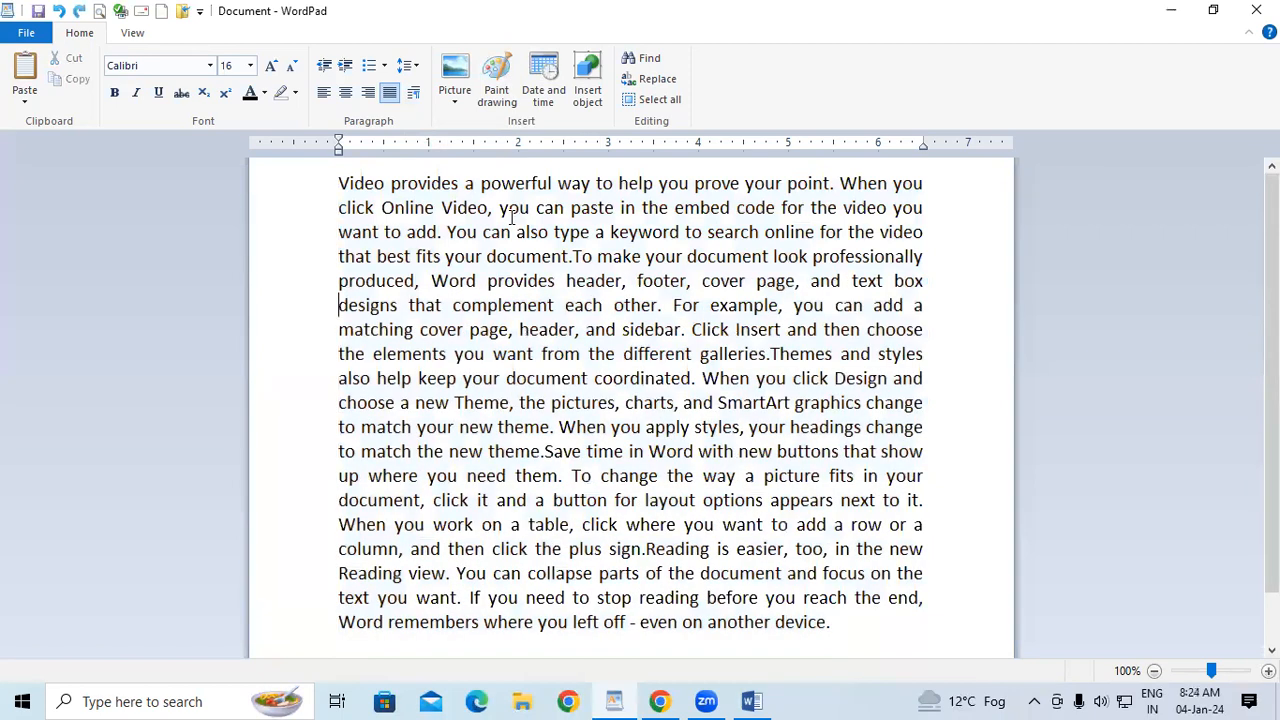
{"action": "key", "text": "BackSpace"}
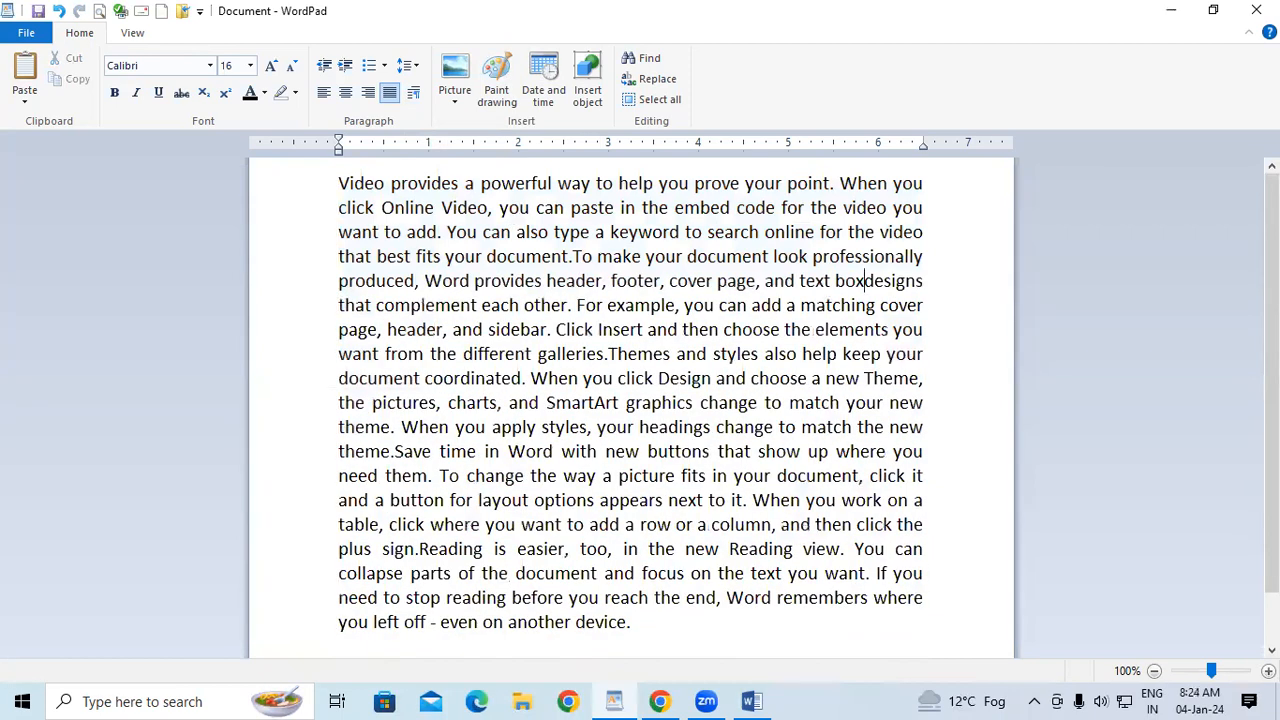
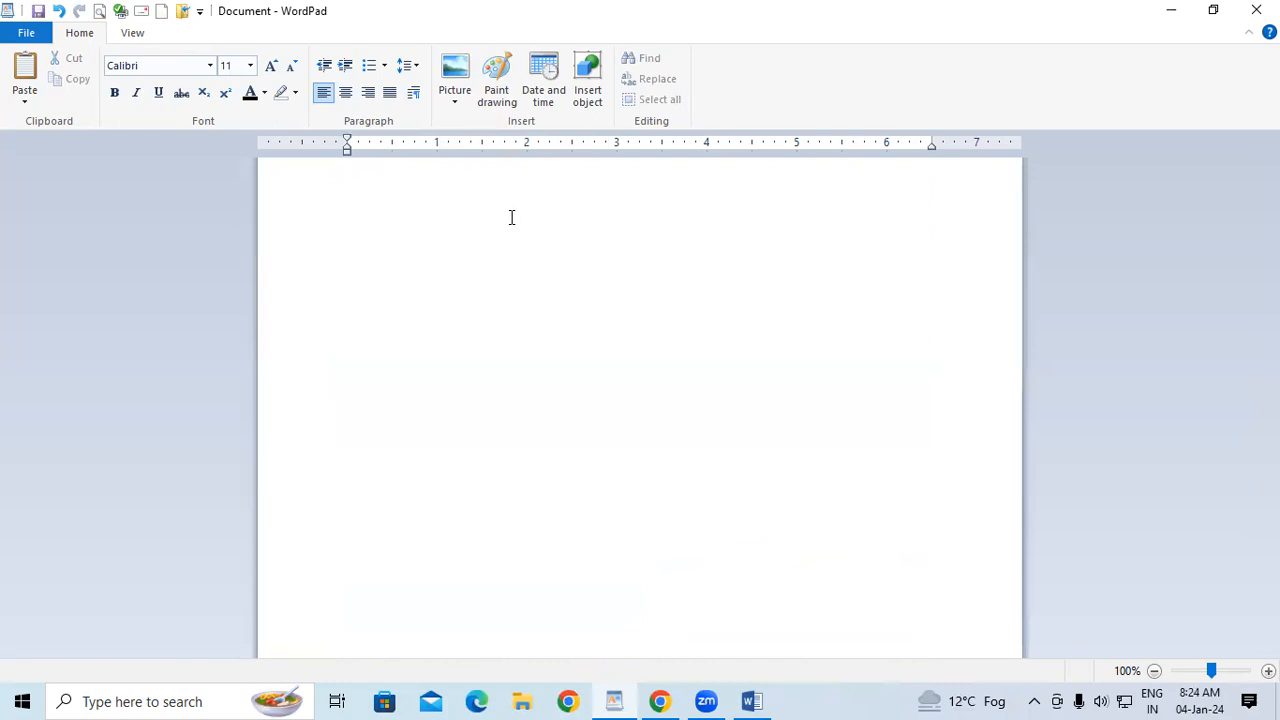
- Replace the merged text with the original five separate sample paragraphs at font size 11
{"action": "type", "text": "Video provides a powerful way to help you prove your point. When you click Online Video, you can paste in the embed code for the video you want to add. You can also type a keyword to search online for the video that best fits your document. To make your document look professionally produced, Word provides header, footer, cover page, and text box designs that complement each other. For example, you can add a matching cover page, header, and sidebar. Click Insert and then choose the elements you want from the different galleries. Themes and styles also help keep your document coordinated. When you click Design and choose a new Theme, the pictures, charts, and SmartArt graphics change to match your new theme. When you apply styles, your headings change to match the new theme. Save time in Word with new buttons that show up where you need them. To change the way a picture fits in your document, click it and a button for layout options appears next to it. When you work on a table, click where you want to add a row or a column, and then click the plus sign. Reading is easier, too, in the new Reading view. You can collapse parts of the document and focus on the text you want. If you need to stop reading before you reach the end, Word remembers where you left off - even on another device."}
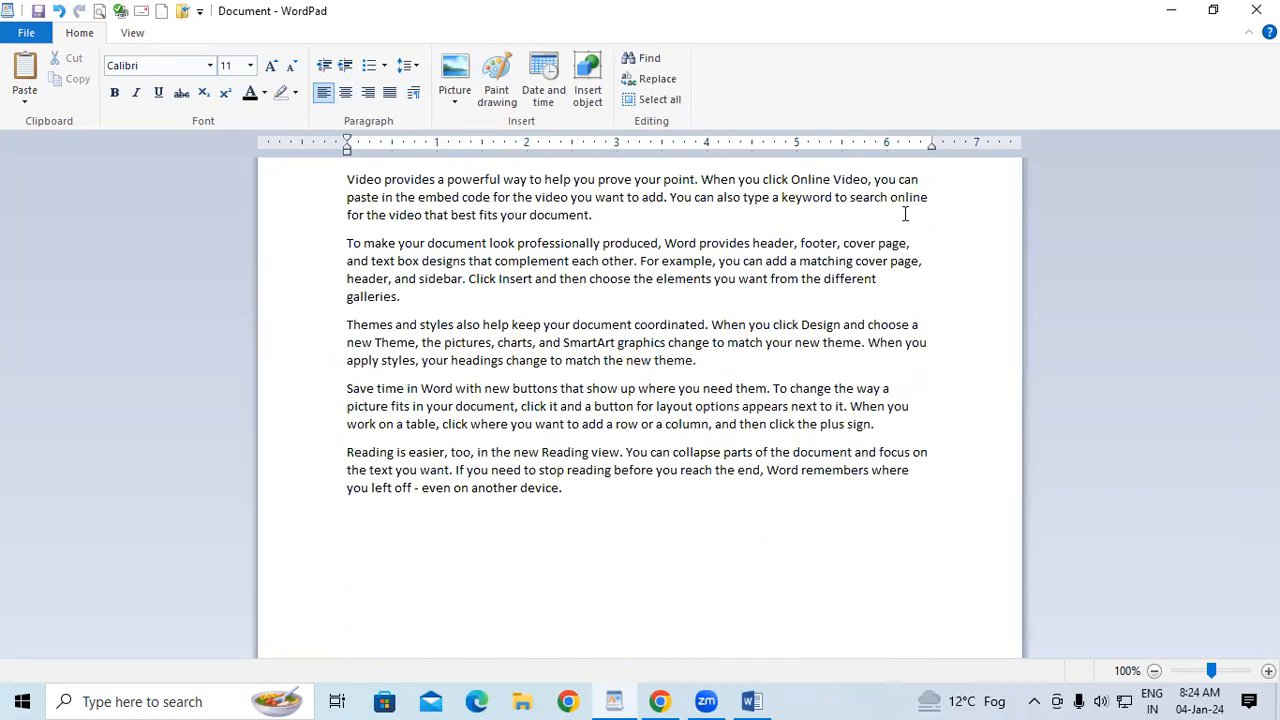
- Add the heading "COMPUTER" on its own line above the first paragraph, with one blank line before it
{"action": "left_click", "coordinate": [348, 179]}
{"action": "key", "text": "Return"}
{"action": "key", "text": "Return"}
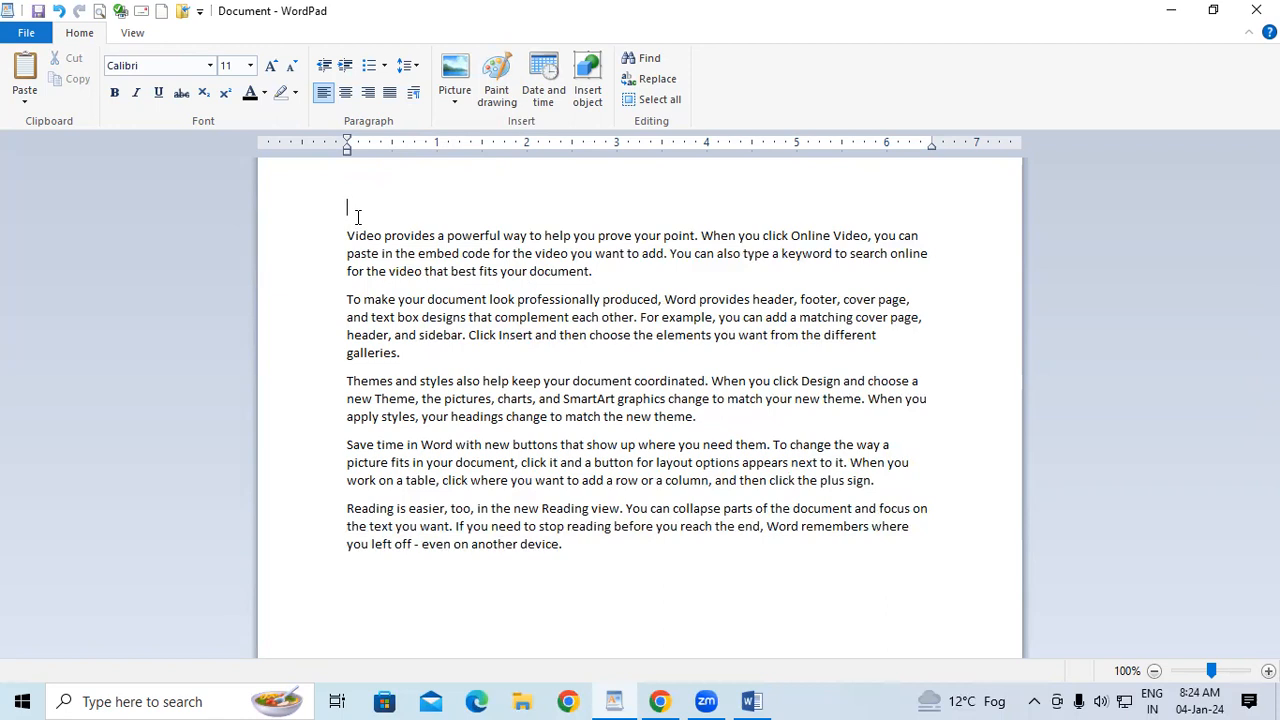
{"action": "key", "text": "Caps_Lock"}
{"action": "type", "text": "COMPUTER"}
- Format the "COMPUTER" heading at font size 26, bold and underlined
{"action": "left_click", "coordinate": [314, 216]}
{"action": "key", "text": "ctrl+shift+period"}
{"action": "key", "text": "ctrl+shift+period"}
{"action": "key", "text": "ctrl+shift+period"}
{"action": "key", "text": "ctrl+shift+period"}
{"action": "key", "text": "ctrl+shift+period"}
{"action": "key", "text": "ctrl+shift+period"}
{"action": "key", "text": "ctrl+shift+period"}
{"action": "key", "text": "ctrl+shift+period"}
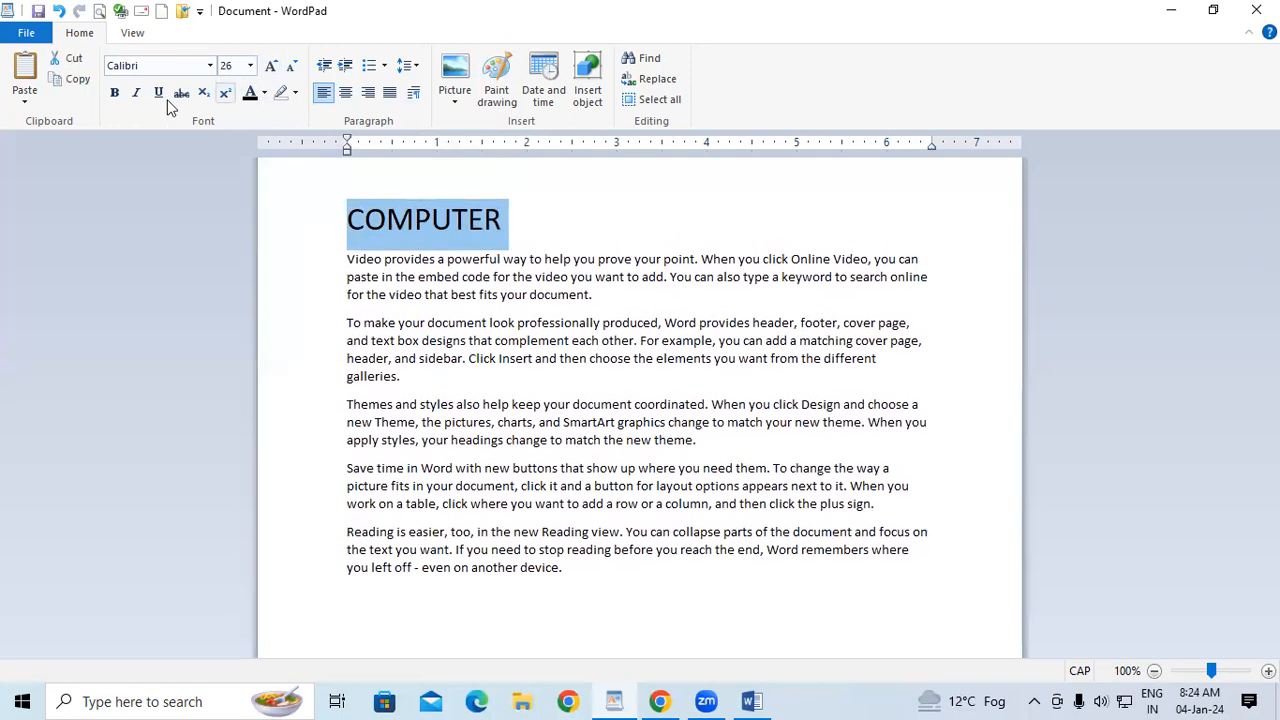
{"action": "left_click", "coordinate": [114, 92]}
{"action": "left_click", "coordinate": [158, 92]}
- Add five blank lines after the first paragraph, which ends with "best fits your document."
{"action": "left_click", "coordinate": [605, 293]}
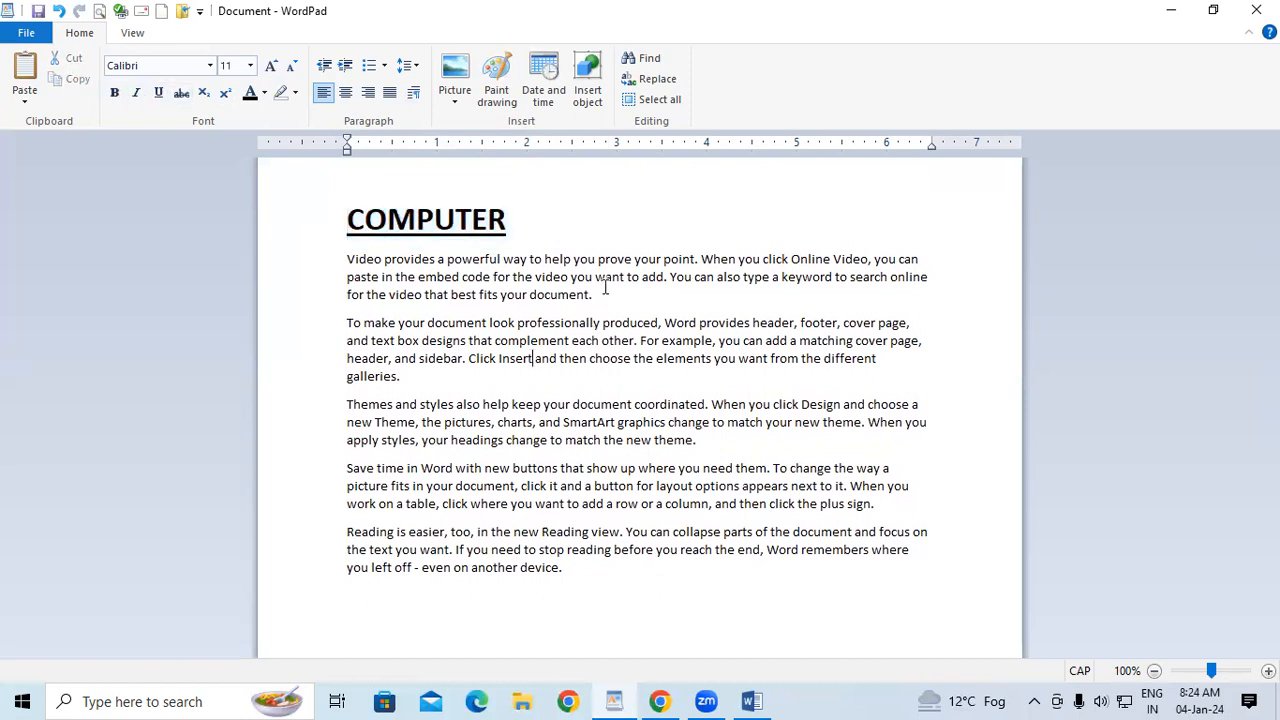
{"action": "key", "text": "Return"}
{"action": "key", "text": "Return"}
{"action": "key", "text": "Return"}
{"action": "key", "text": "Return"}
{"action": "key", "text": "Return"}
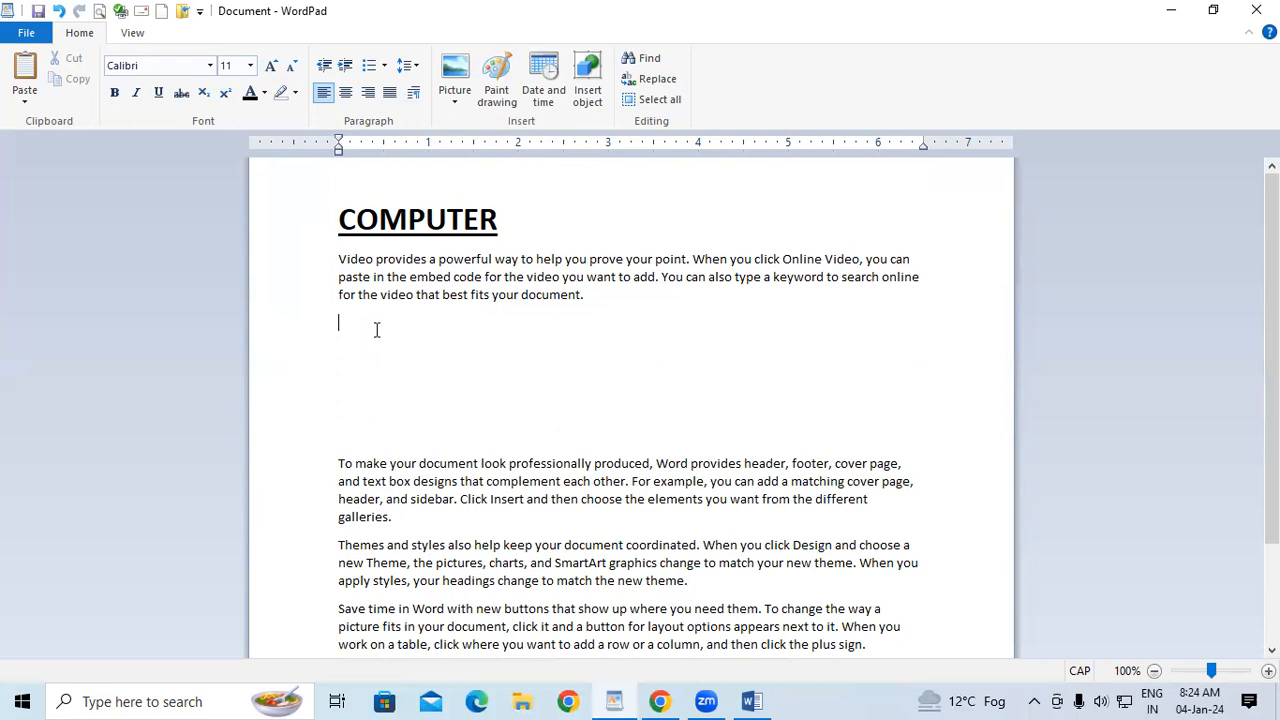
- Insert the computer picture "Capture" from the Music folder in the blank space below the first paragraph
{"action": "left_click", "coordinate": [457, 75]}
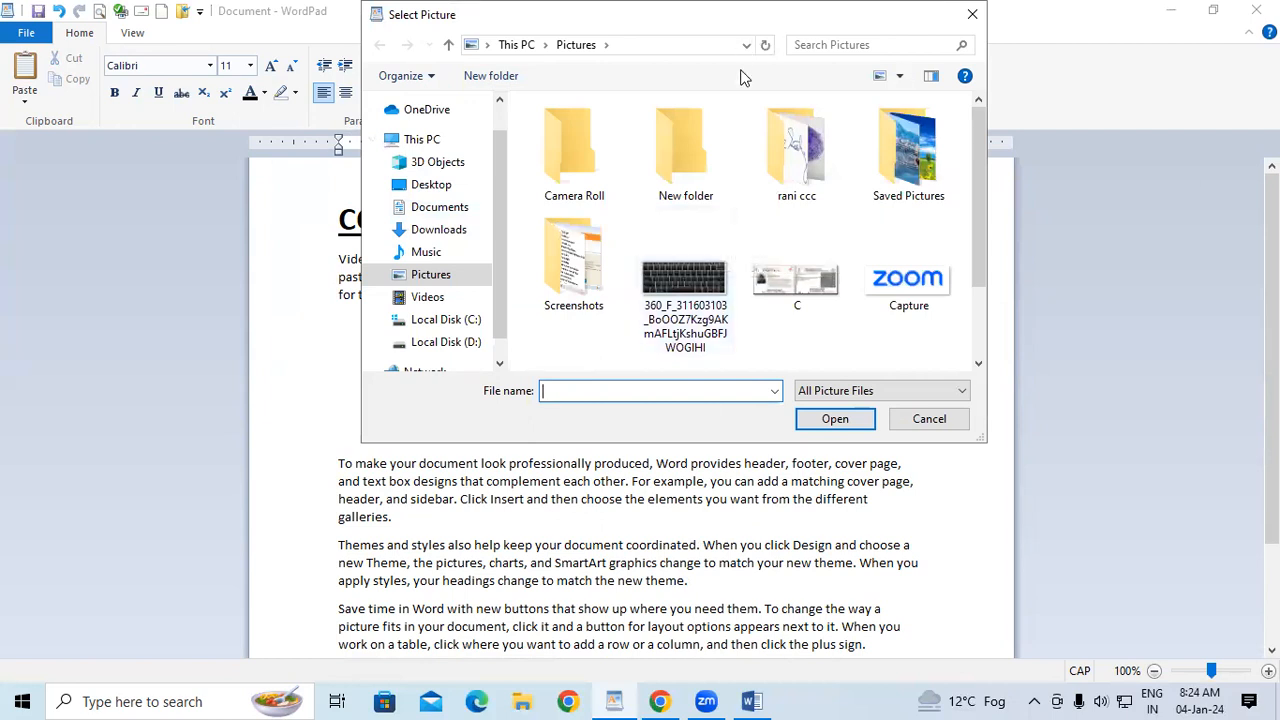
{"action": "left_click", "coordinate": [418, 252]}
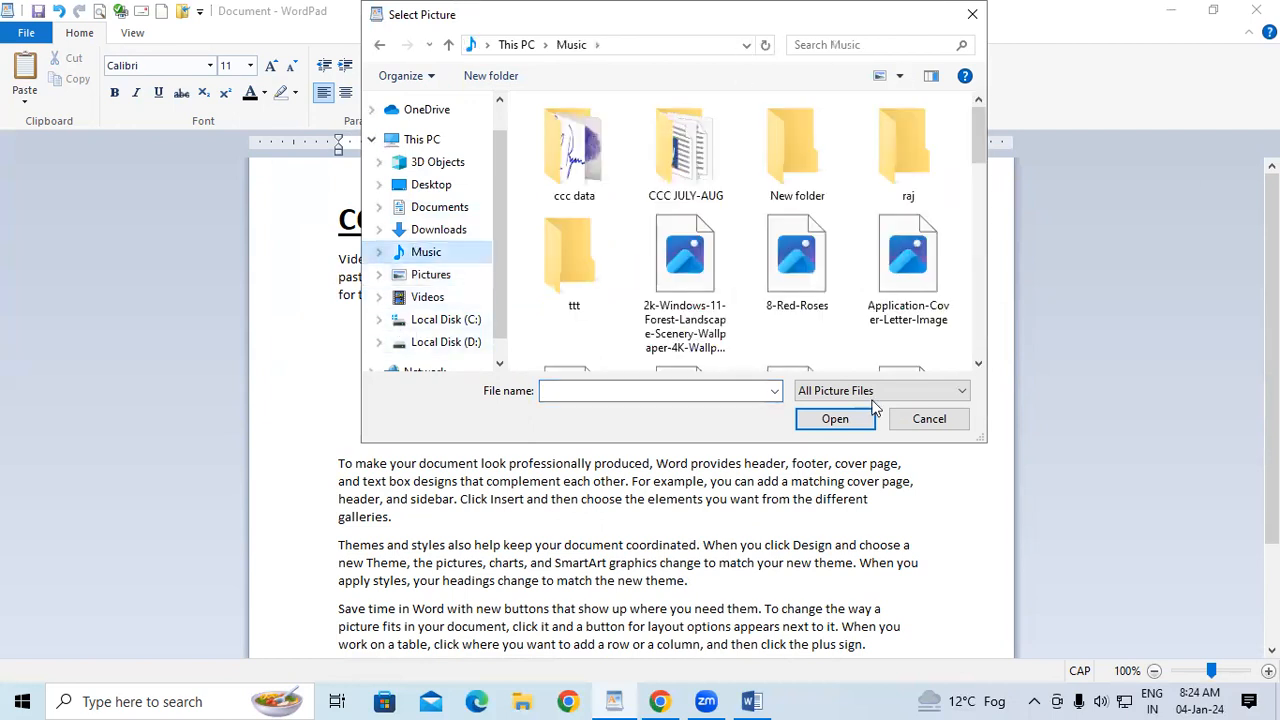
{"action": "left_click_drag", "start_coordinate": [980, 140], "coordinate": [980, 198]}
{"action": "left_click", "coordinate": [705, 174]}
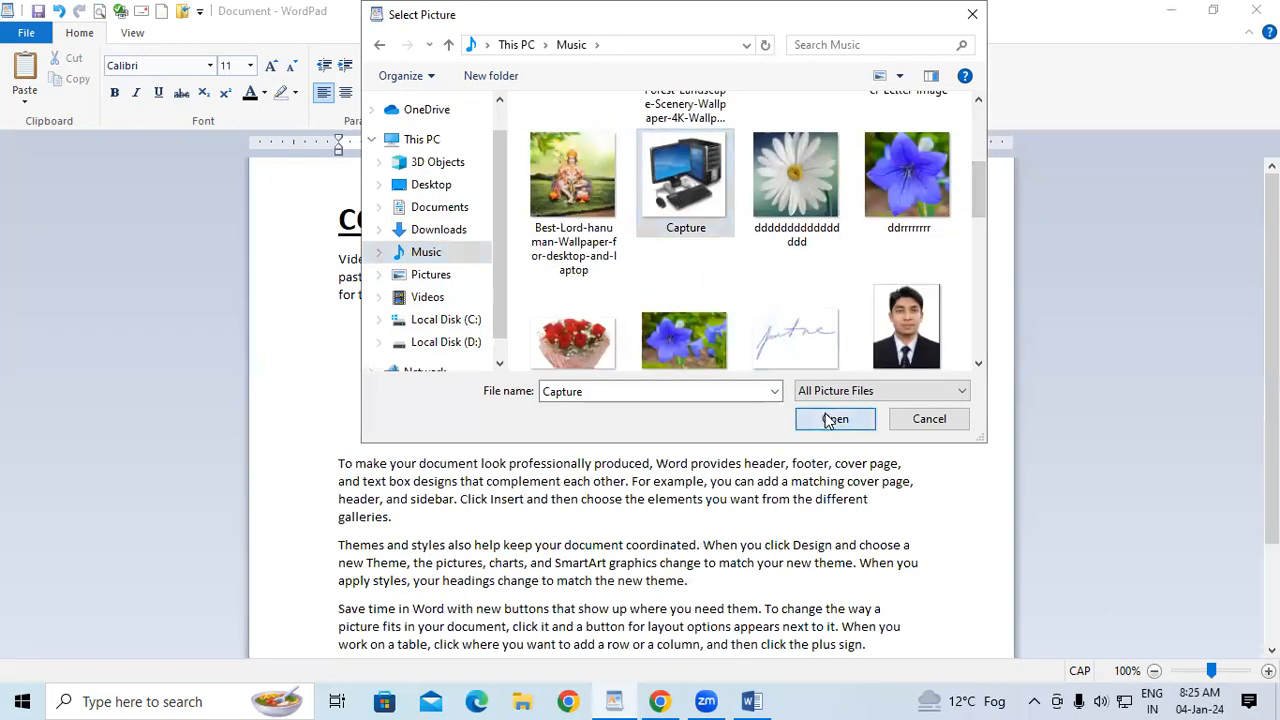
{"action": "left_click", "coordinate": [838, 420]}
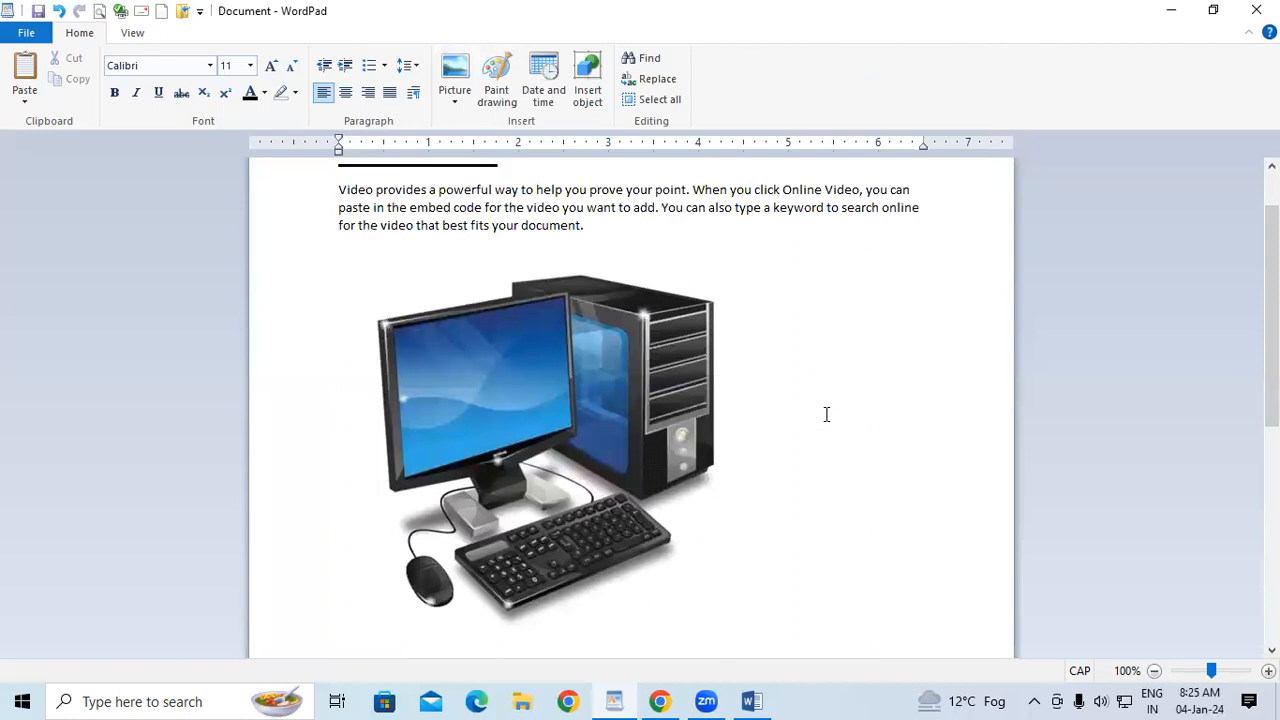
- Resize the computer picture to 40% horizontally and vertically with the aspect ratio locked, and deselect it
{"action": "left_click", "coordinate": [633, 417]}
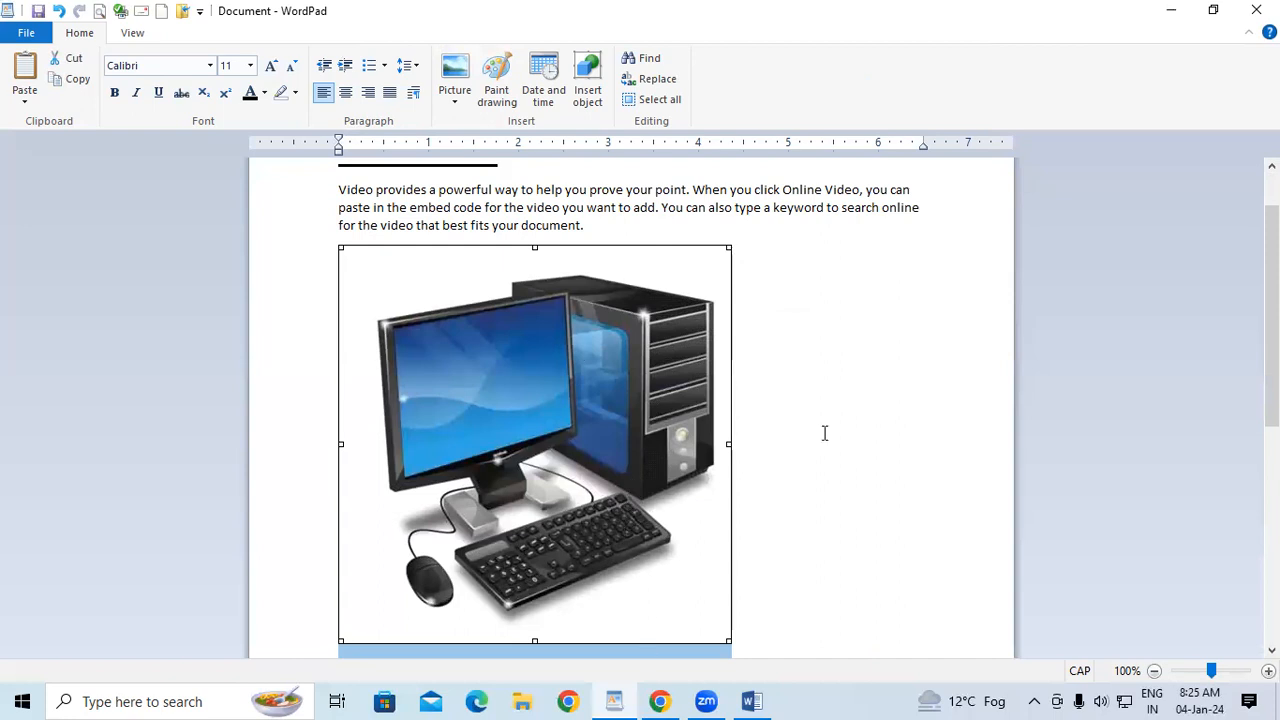
{"action": "left_click_drag", "start_coordinate": [729, 641], "coordinate": [574, 463]}
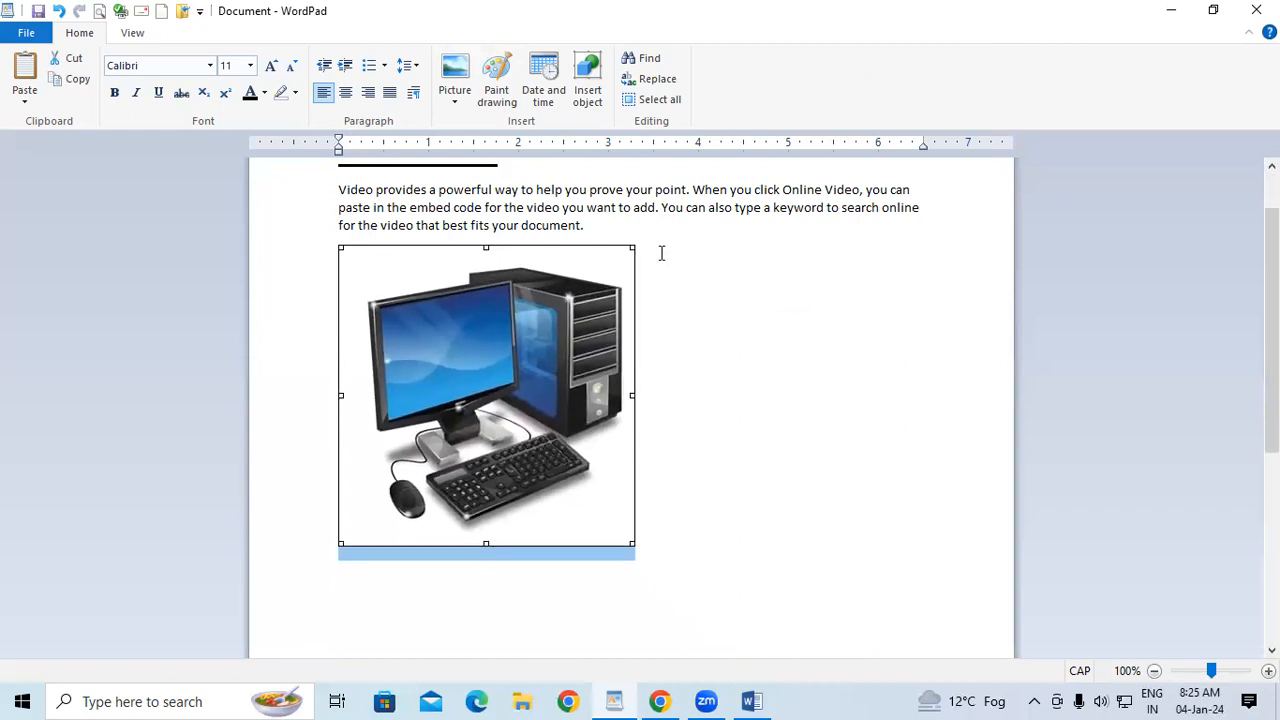
{"action": "left_click", "coordinate": [458, 96]}
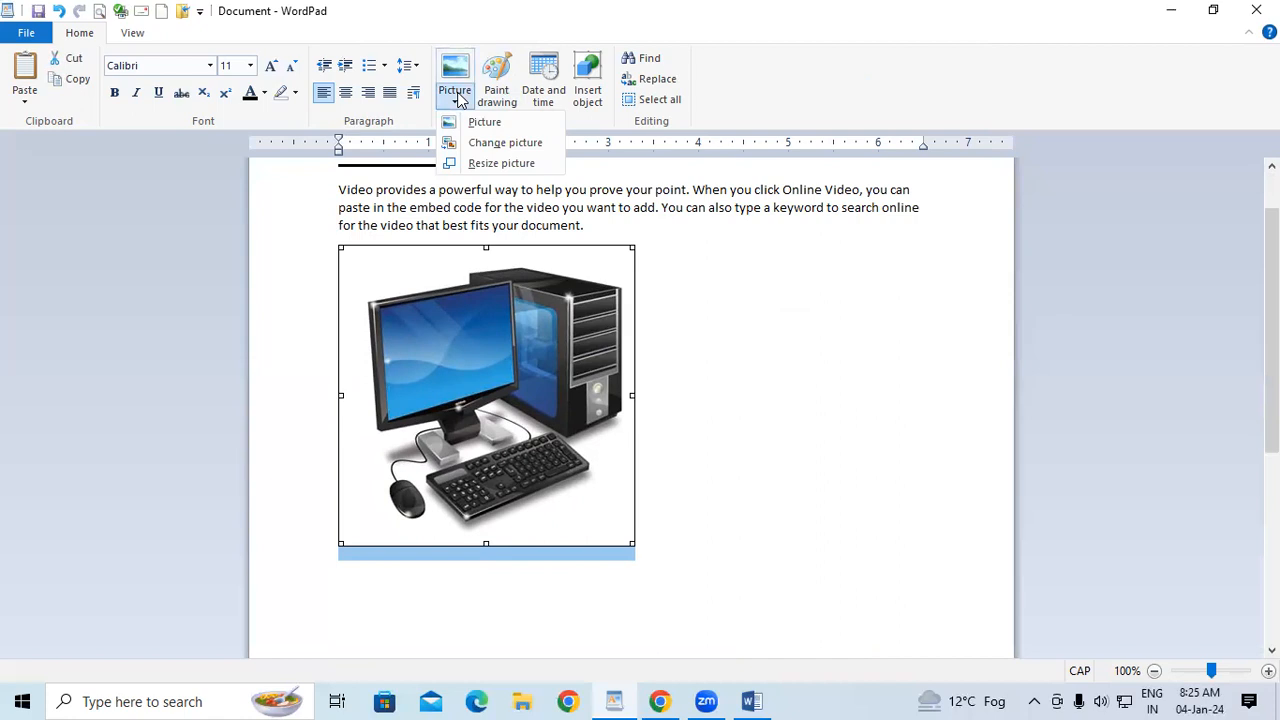
{"action": "left_click", "coordinate": [501, 164]}
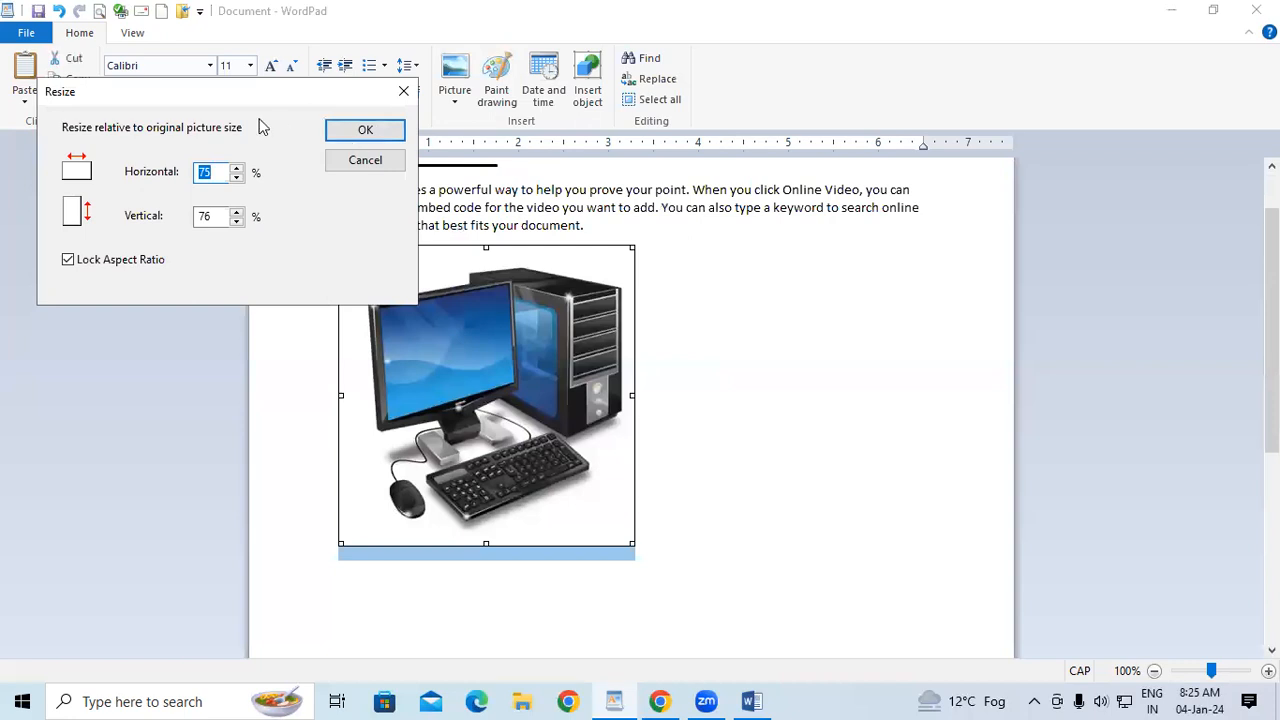
{"action": "left_click_drag", "start_coordinate": [230, 105], "coordinate": [932, 221]}
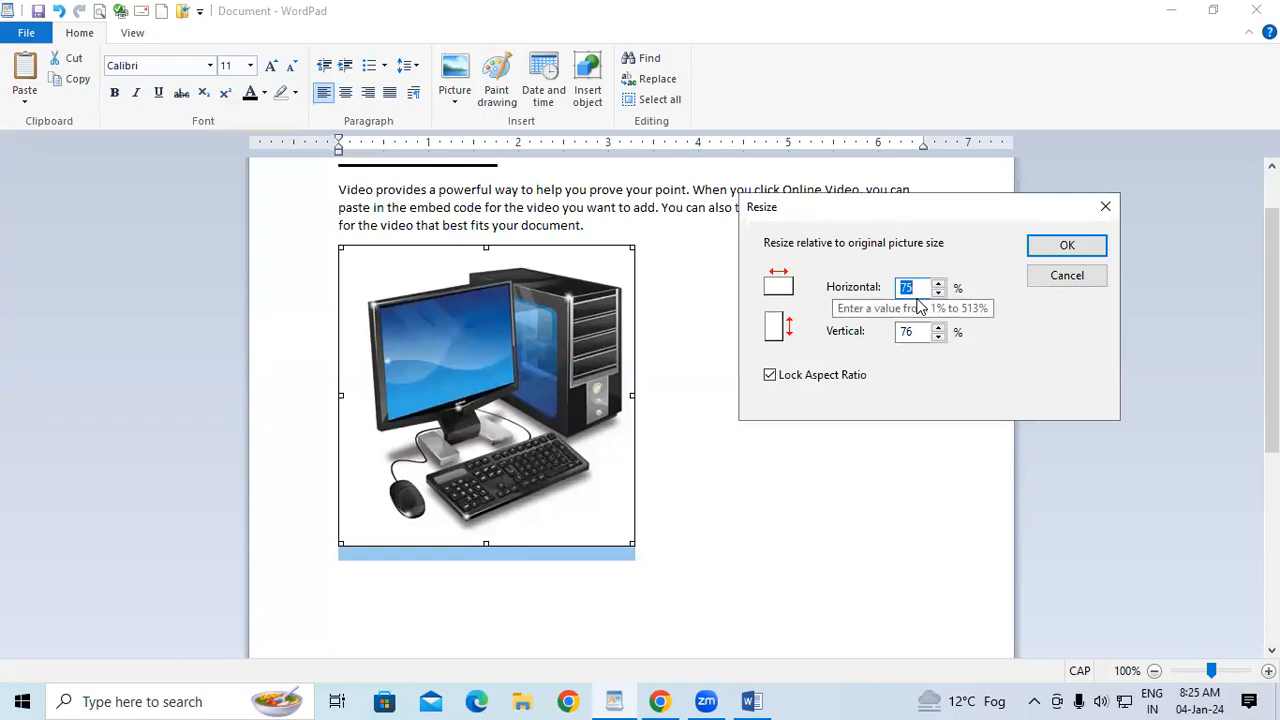
{"action": "type", "text": "40"}
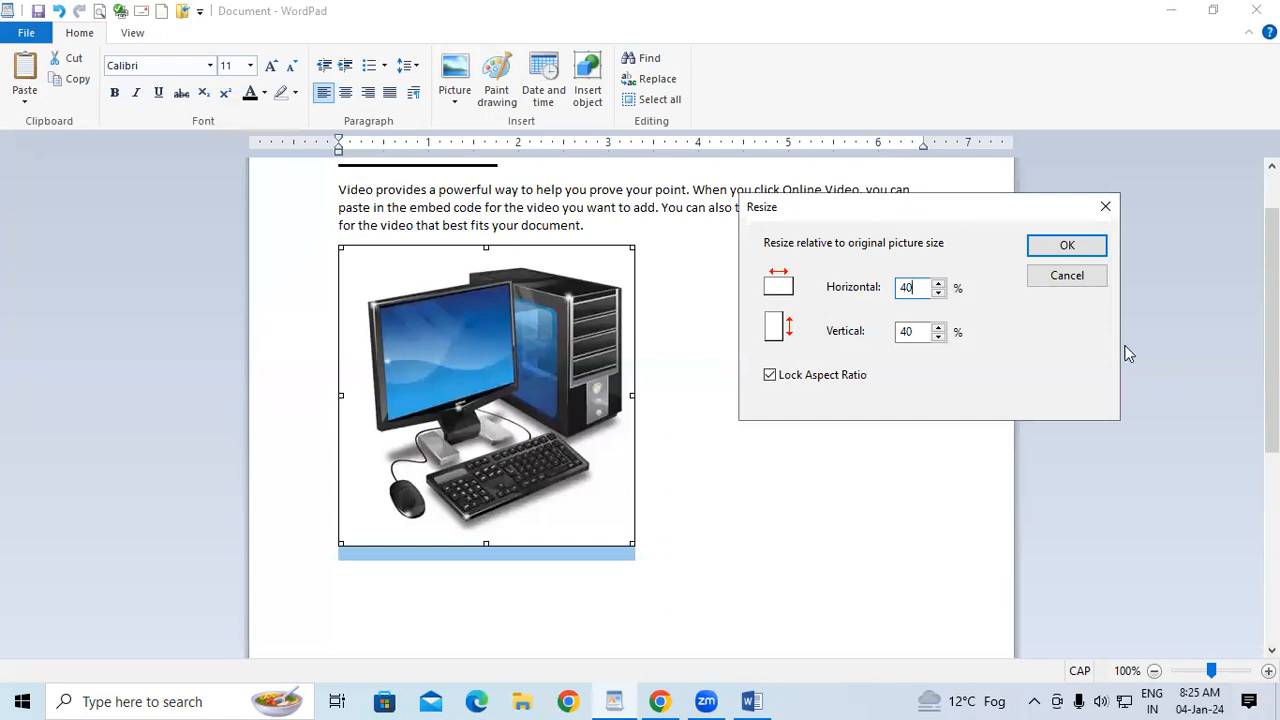
{"action": "left_click", "coordinate": [1068, 250]}
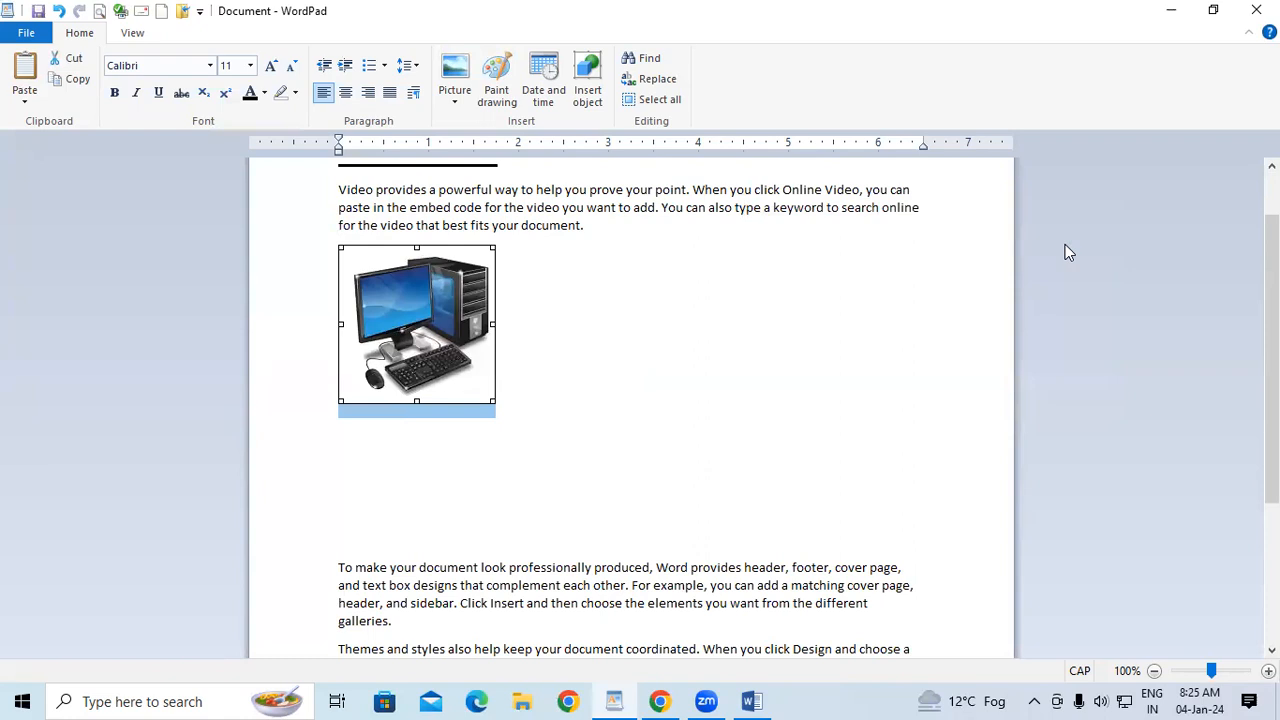
{"action": "left_click", "coordinate": [519, 577]}
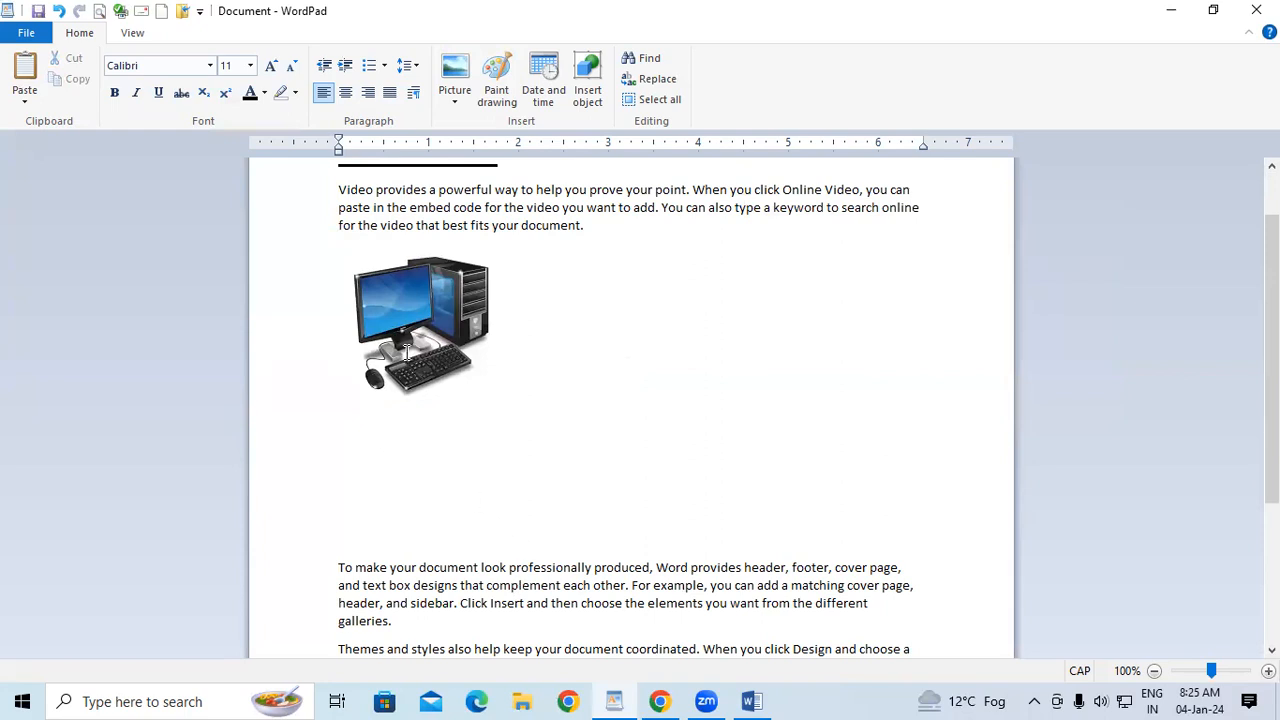
- Replace the computer picture with "Types-of-GST-in-India-CGST-SGST-IGST" from the Music folder
{"action": "left_click", "coordinate": [404, 352]}
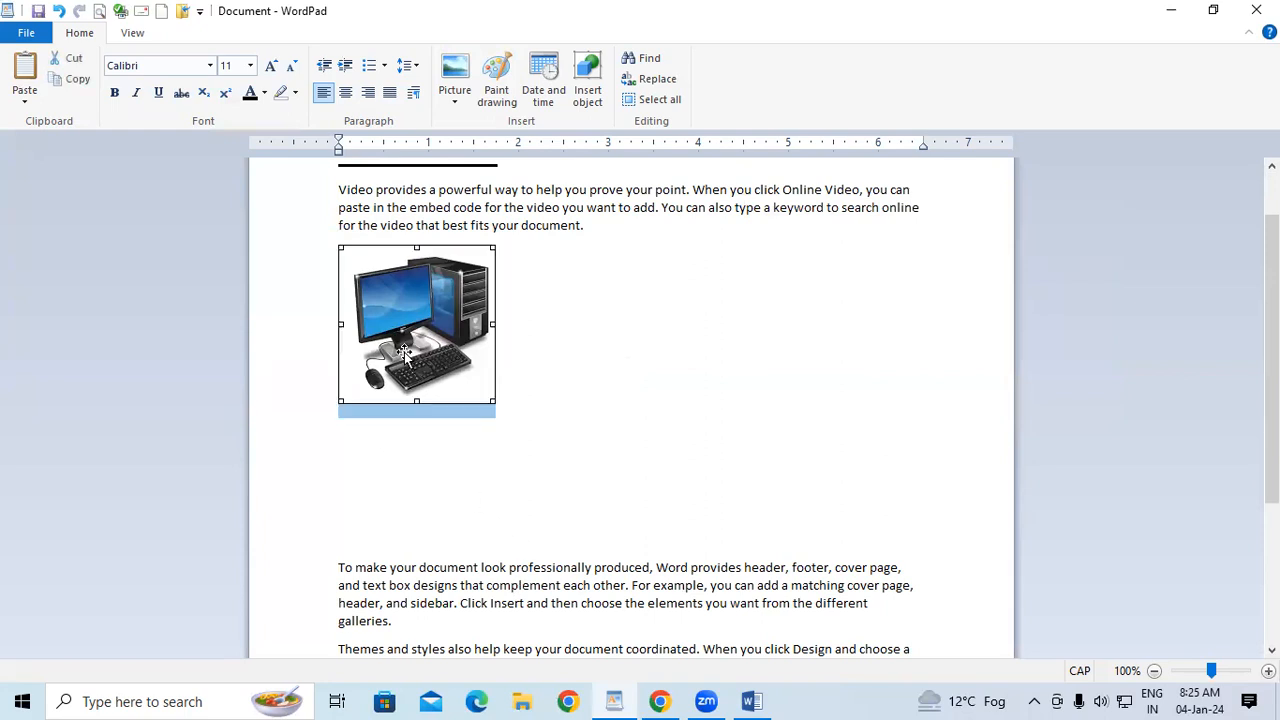
{"action": "left_click", "coordinate": [456, 100]}
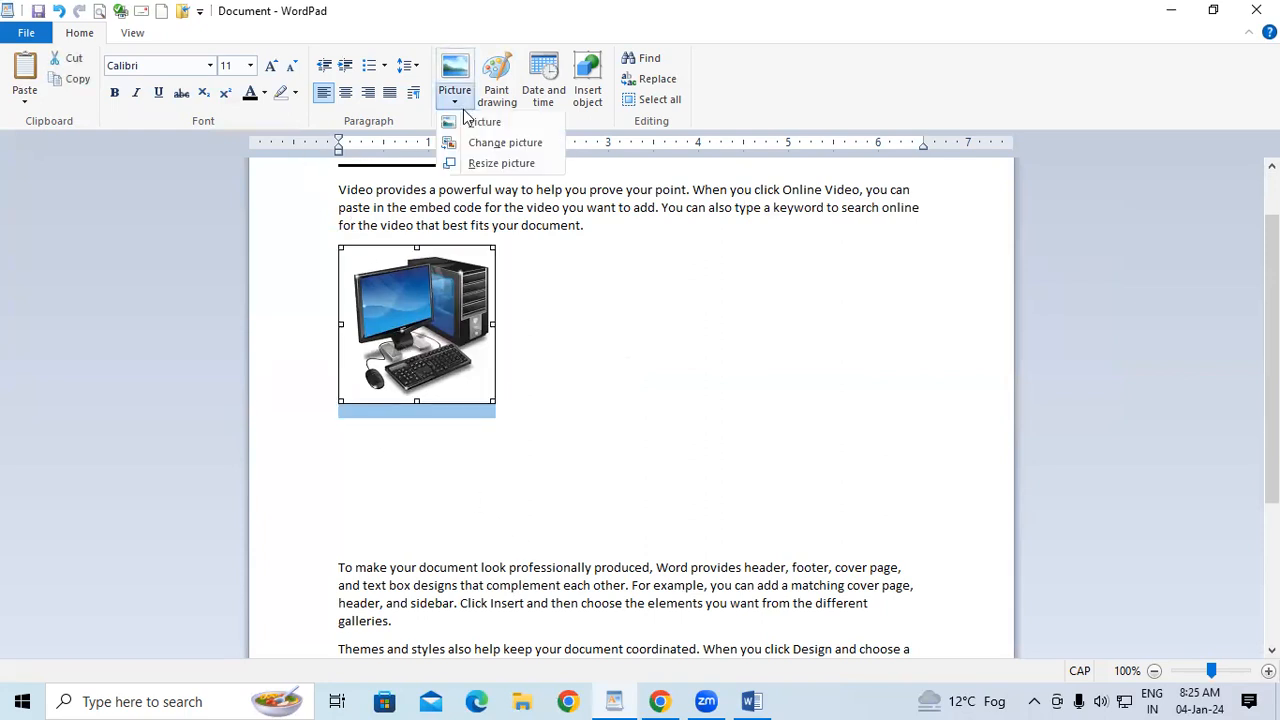
{"action": "left_click", "coordinate": [520, 148]}
{"action": "scroll", "coordinate": [832, 320], "scroll_direction": "down", "scroll_amount": 2}
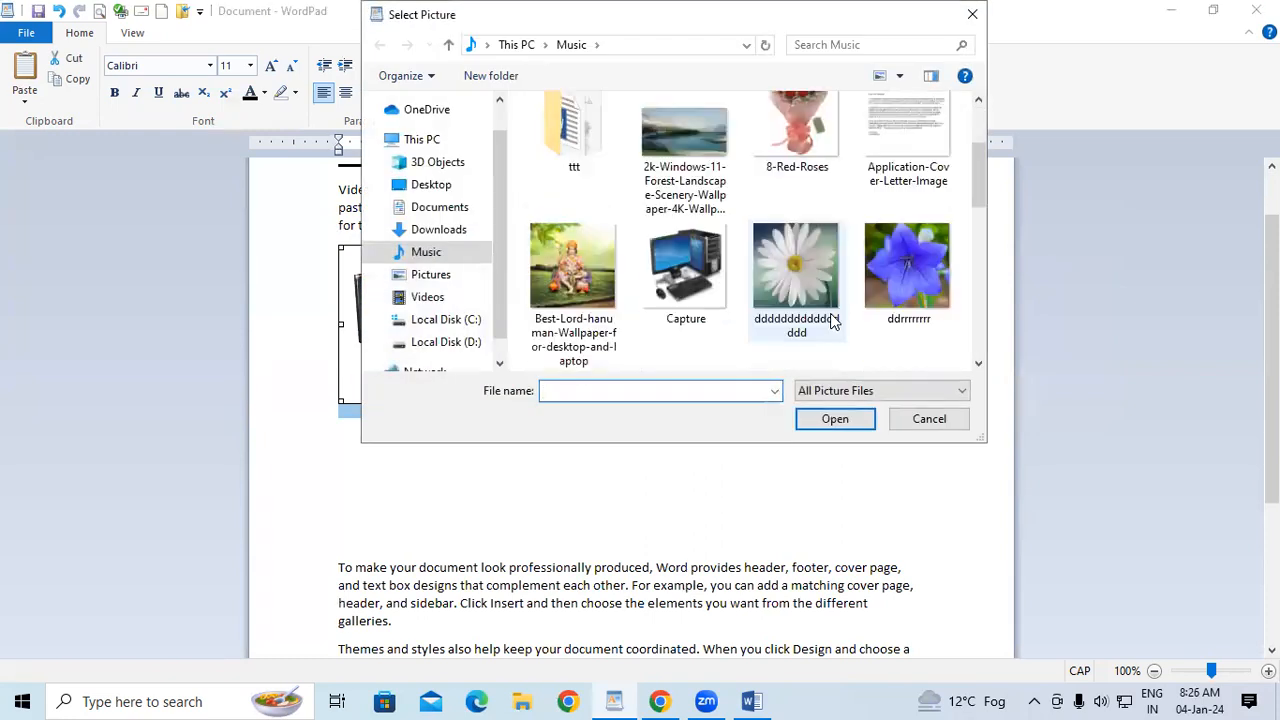
{"action": "scroll", "coordinate": [832, 320], "scroll_direction": "down", "scroll_amount": 3}
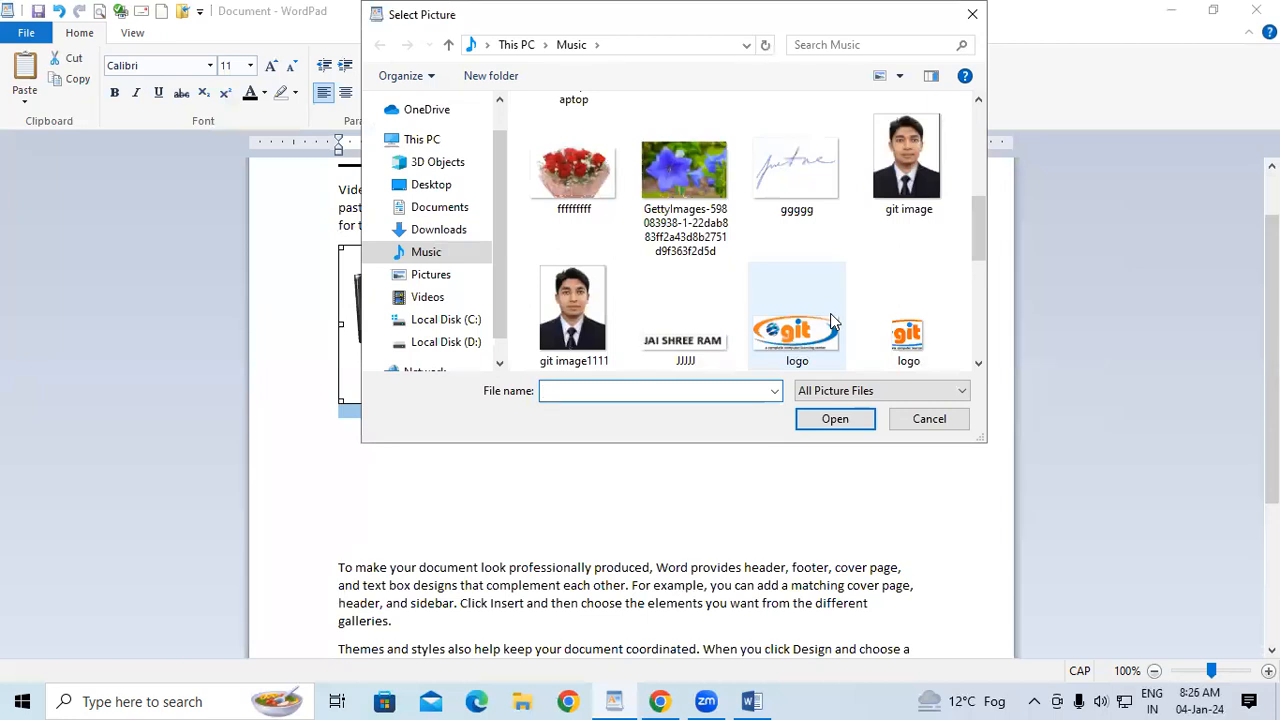
{"action": "scroll", "coordinate": [715, 310], "scroll_direction": "down", "scroll_amount": 5}
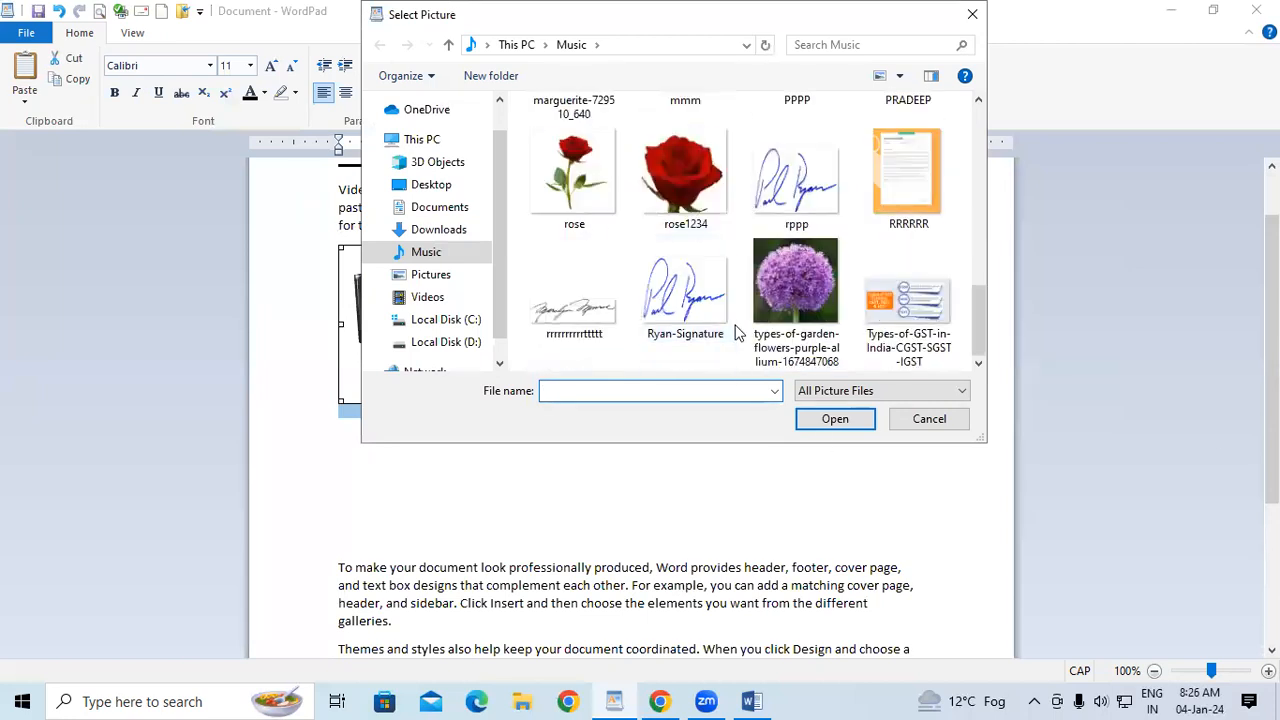
{"action": "left_click", "coordinate": [905, 300]}
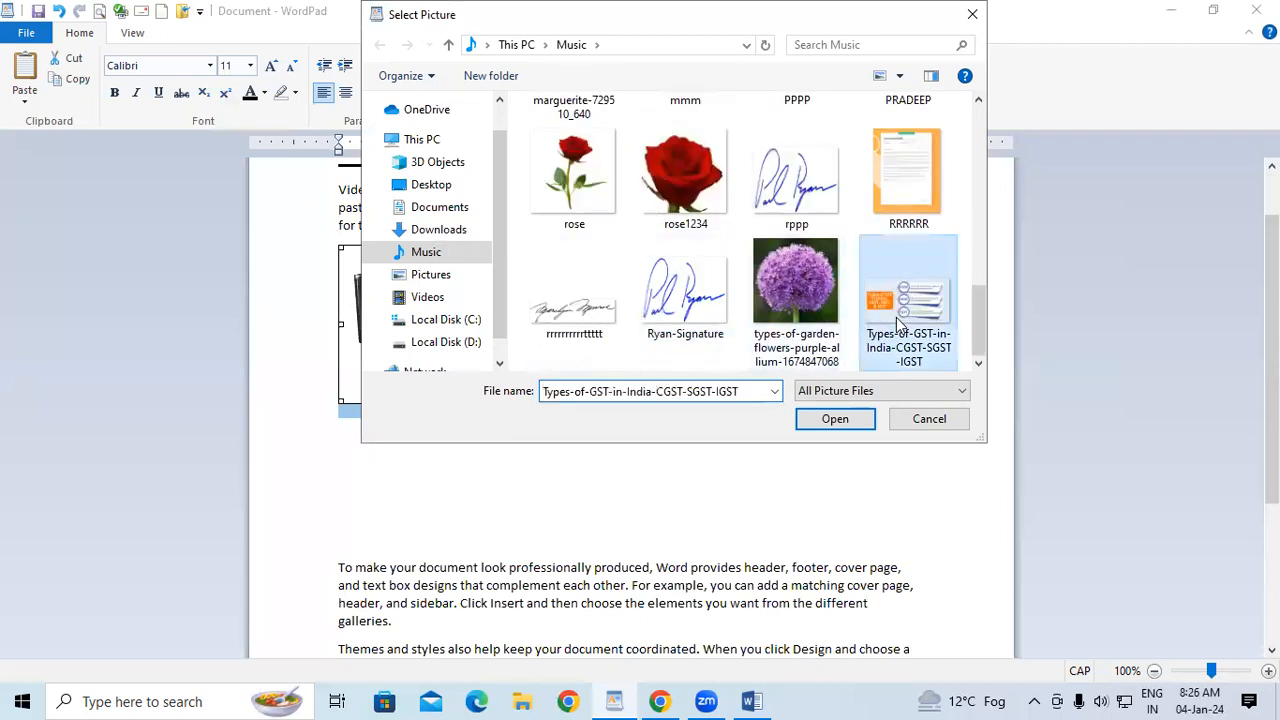
{"action": "left_click", "coordinate": [820, 420]}
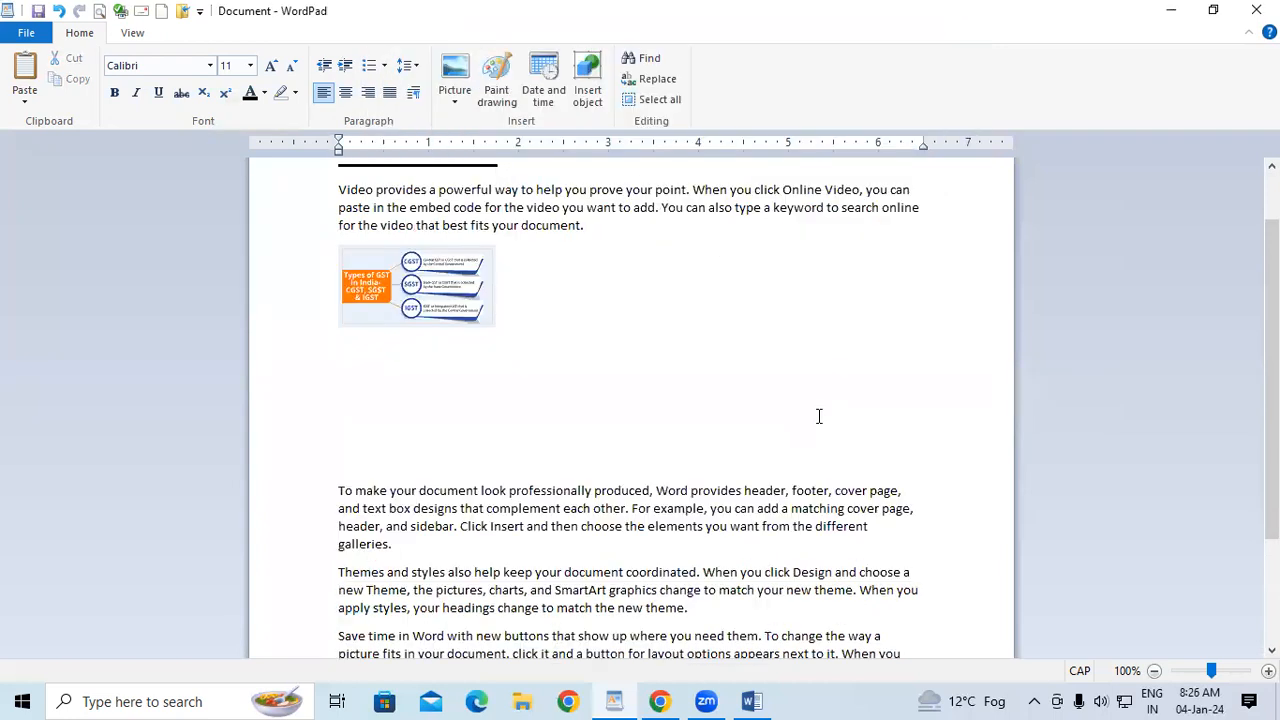
- Enlarge the GST picture to about 6.4 inches wide, nearly filling the text width, and deselect it
{"action": "left_click", "coordinate": [440, 310]}
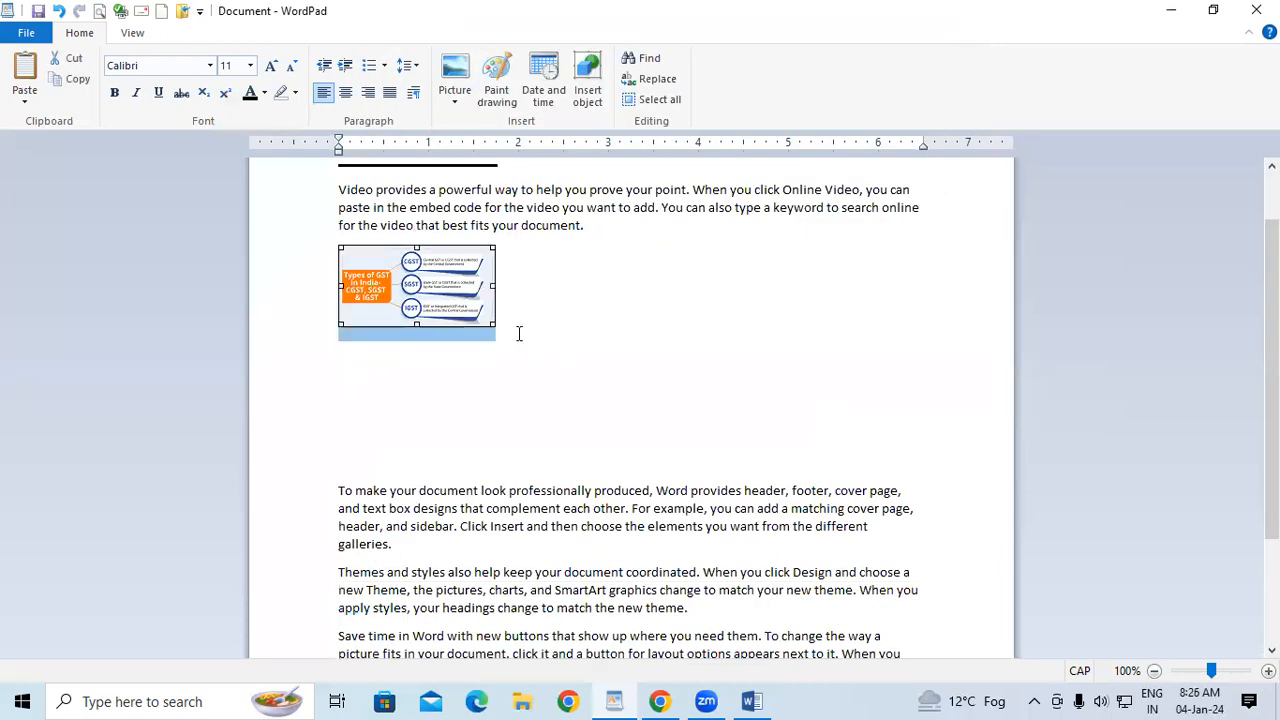
{"action": "left_click_drag", "start_coordinate": [492, 322], "coordinate": [997, 581]}
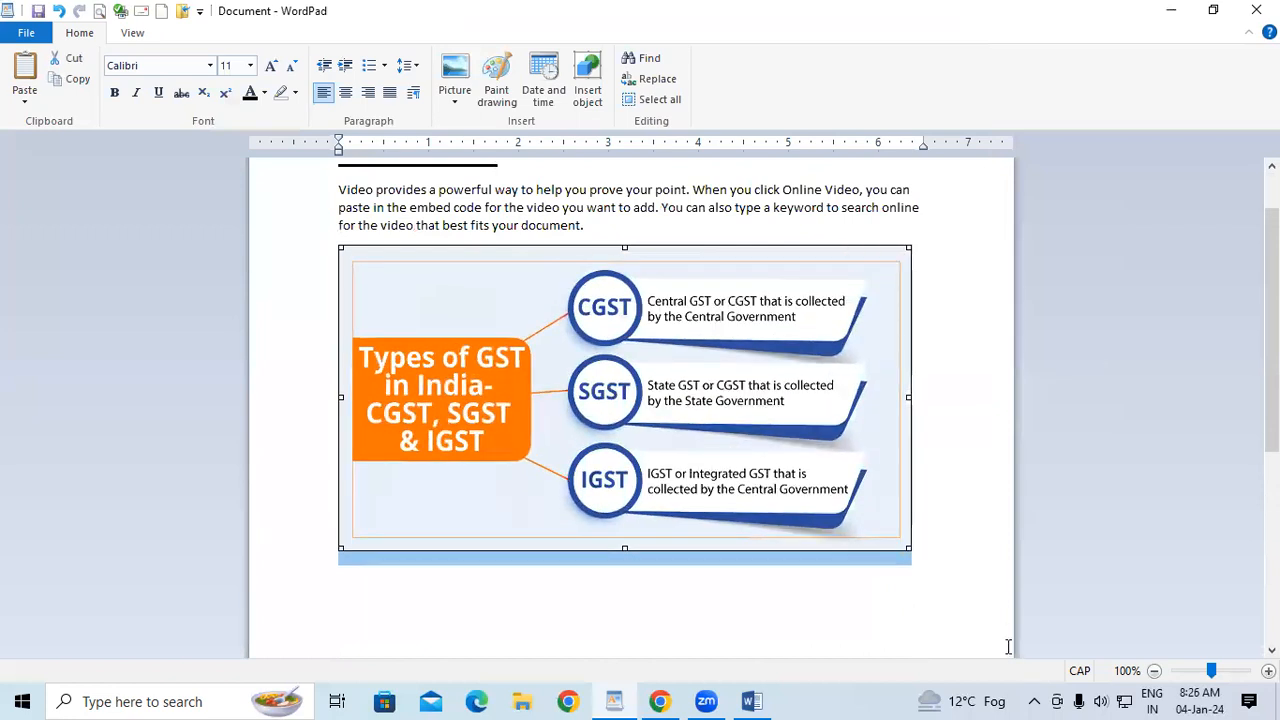
{"action": "left_click", "coordinate": [954, 631]}
{"action": "scroll", "coordinate": [954, 631], "scroll_direction": "up", "scroll_amount": 1}
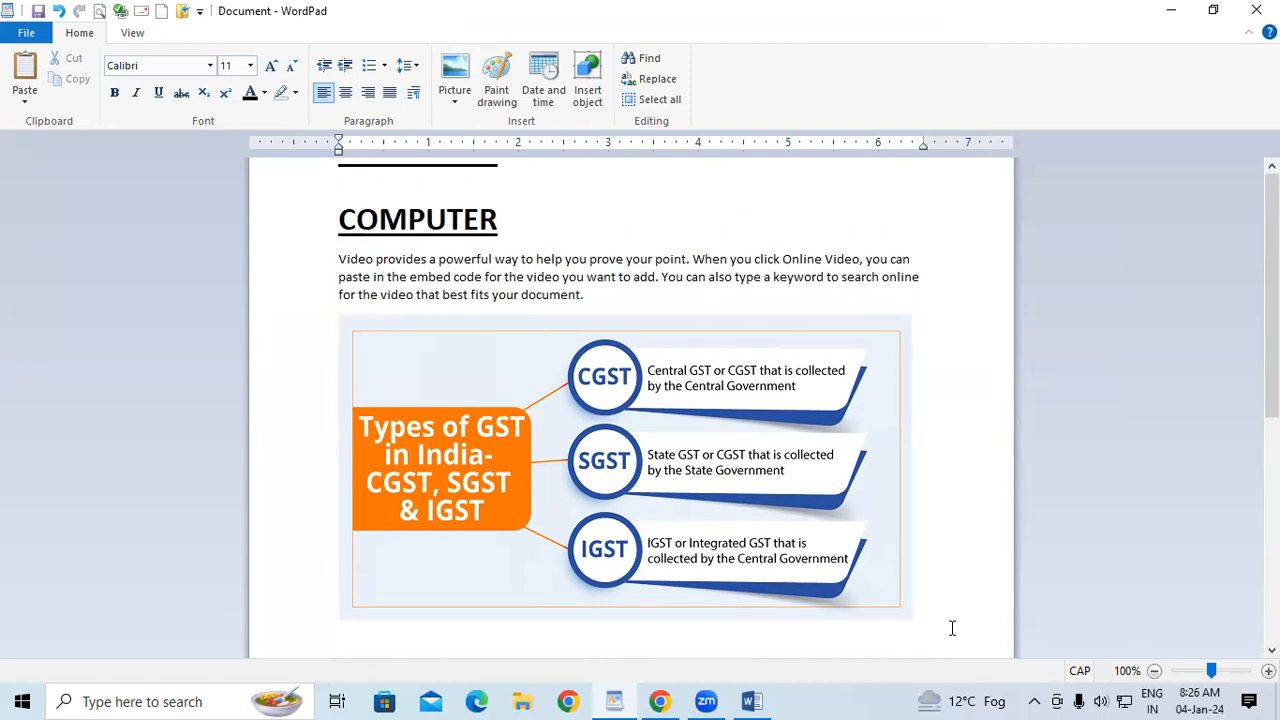
{"action": "left_click", "coordinate": [455, 104]}
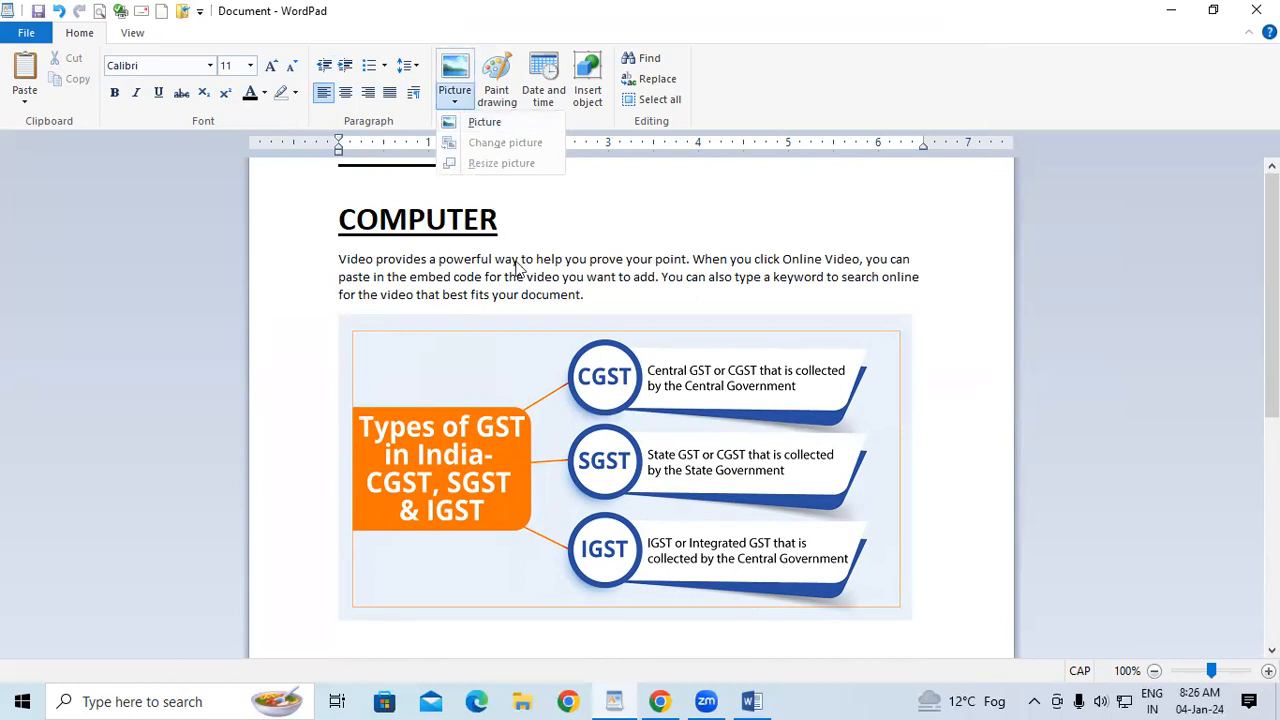
{"action": "left_click", "coordinate": [500, 350]}
{"action": "left_click", "coordinate": [500, 350]}
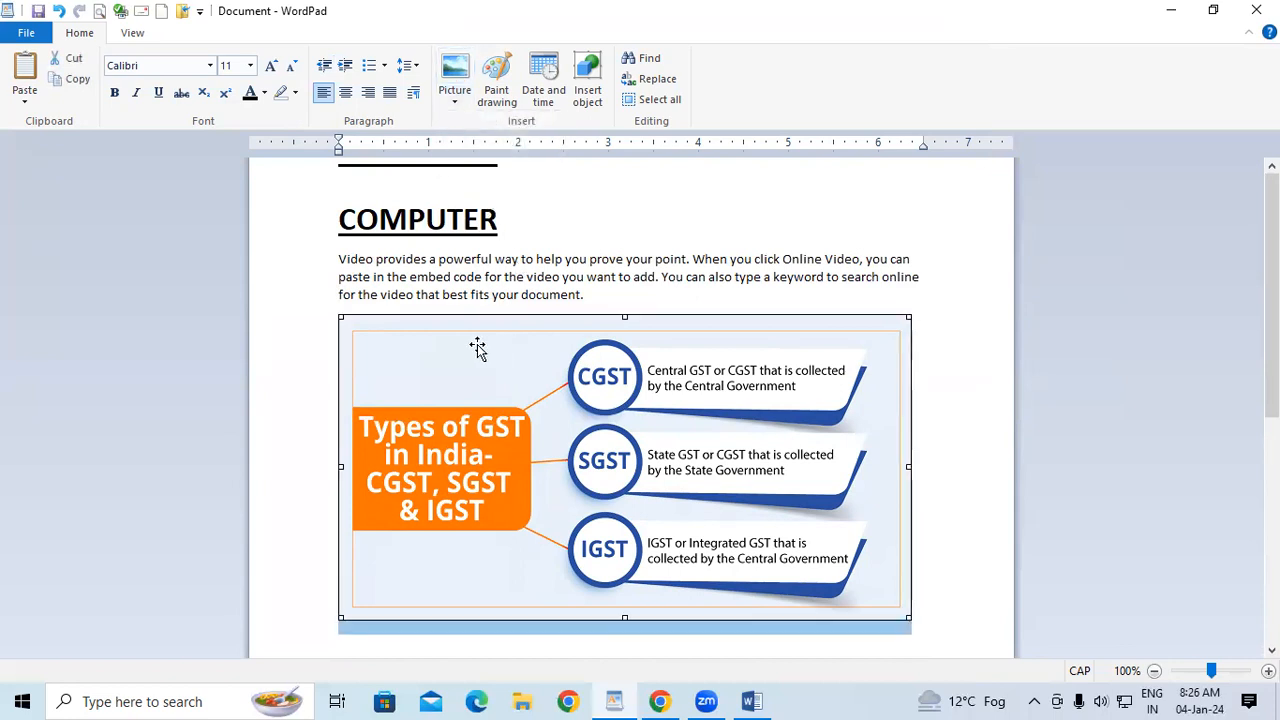
{"action": "left_click", "coordinate": [448, 110]}
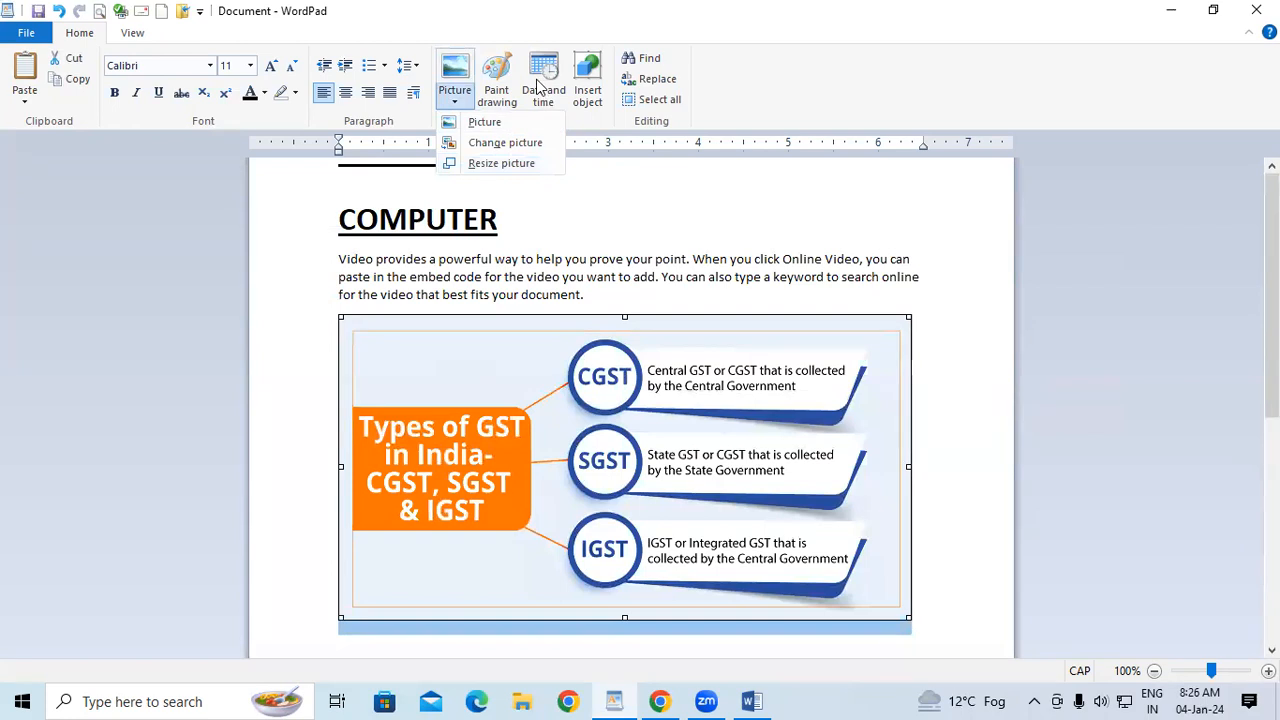
{"action": "left_click", "coordinate": [790, 250]}
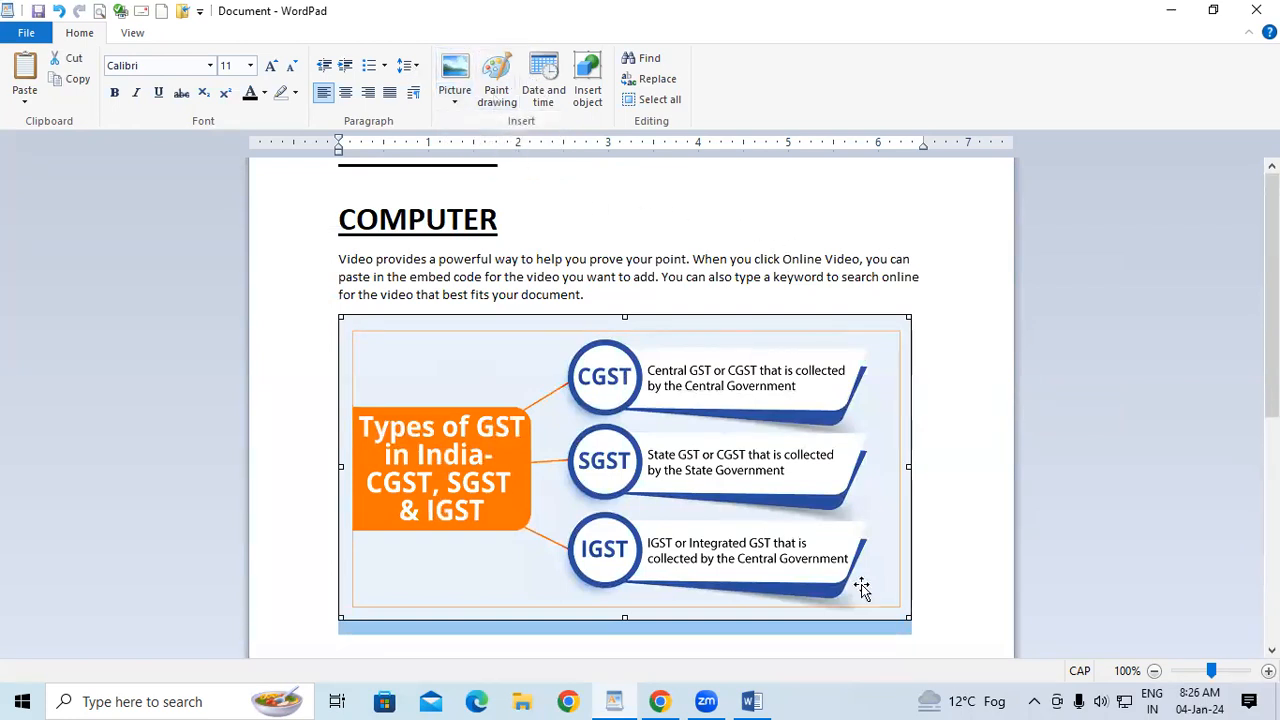
- Add nine blank lines after the second paragraph, which ends with "galleries."
{"action": "scroll", "coordinate": [862, 578], "scroll_direction": "down", "scroll_amount": 8}
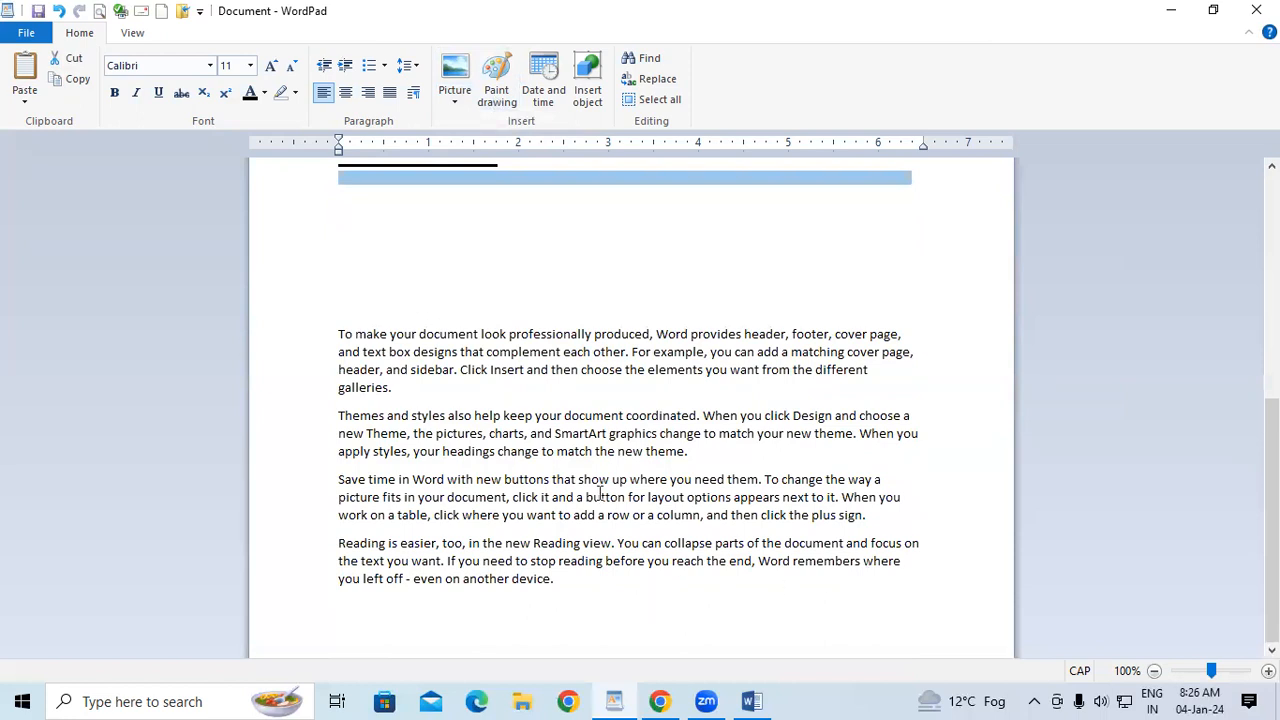
{"action": "left_click", "coordinate": [489, 385]}
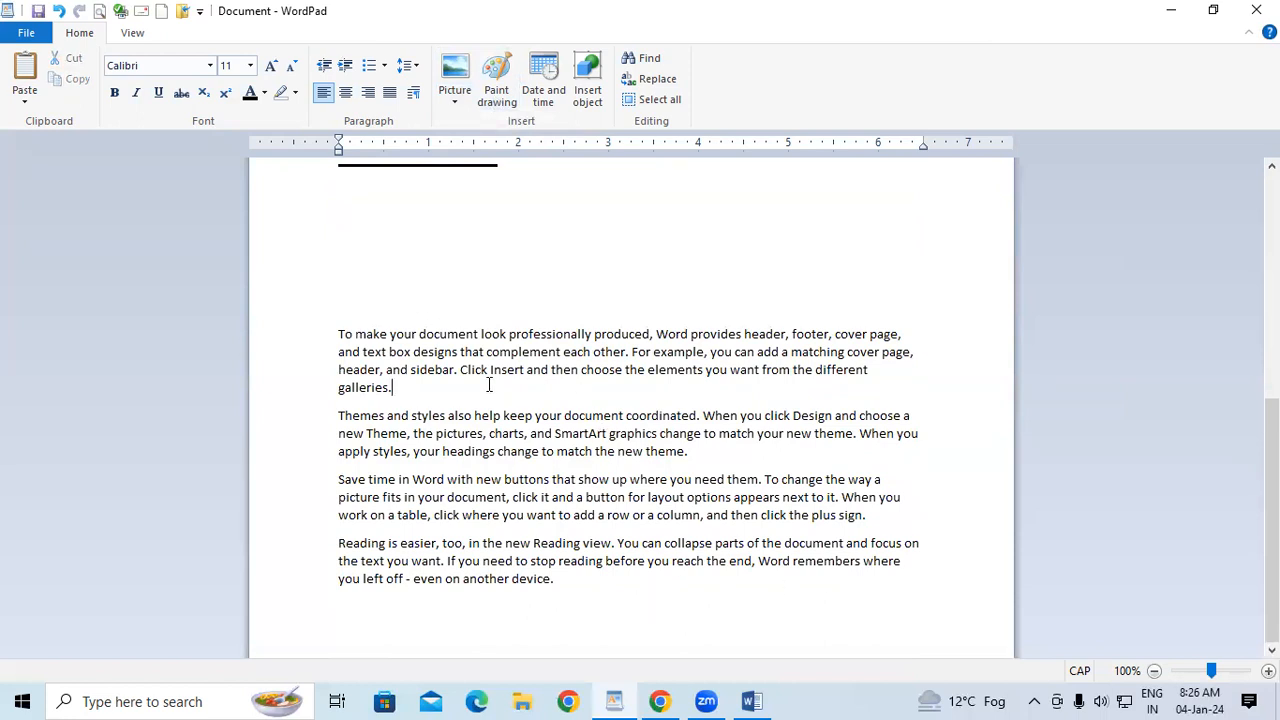
{"action": "key", "text": "Return"}
{"action": "key", "text": "Return"}
{"action": "key", "text": "Return"}
{"action": "key", "text": "Return"}
{"action": "key", "text": "Return"}
{"action": "key", "text": "Return"}
{"action": "key", "text": "Return"}
{"action": "key", "text": "Return"}
{"action": "key", "text": "Return"}
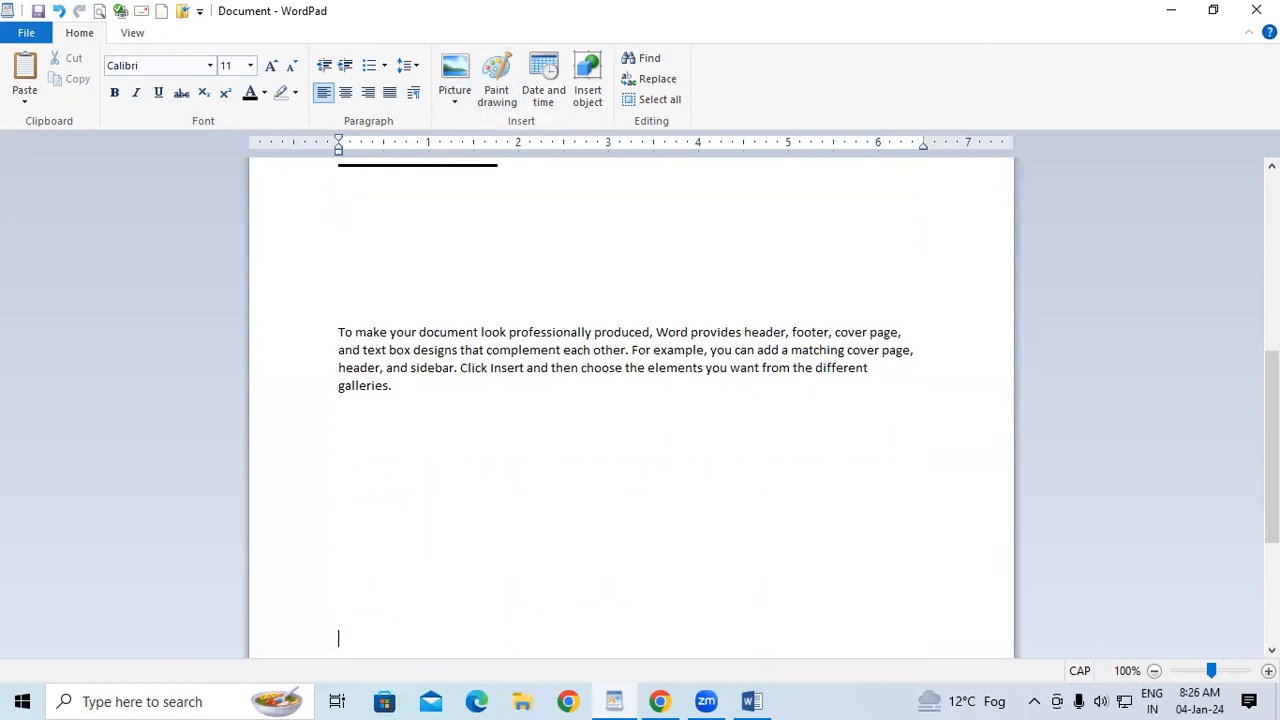
- Insert a Paint drawing on a blank line below "galleries." and draw a five-point star about 76 × 77 px
{"action": "left_click", "coordinate": [390, 421]}
{"action": "left_click", "coordinate": [491, 106]}
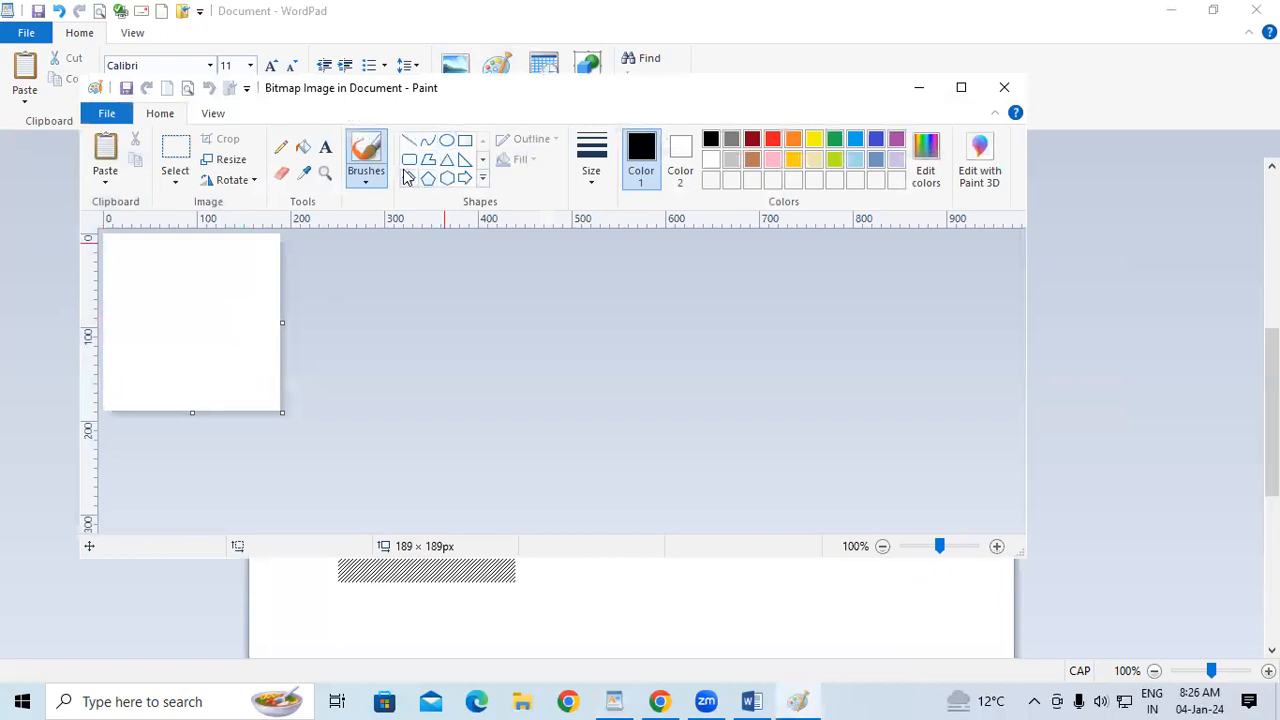
{"action": "left_click", "coordinate": [482, 178]}
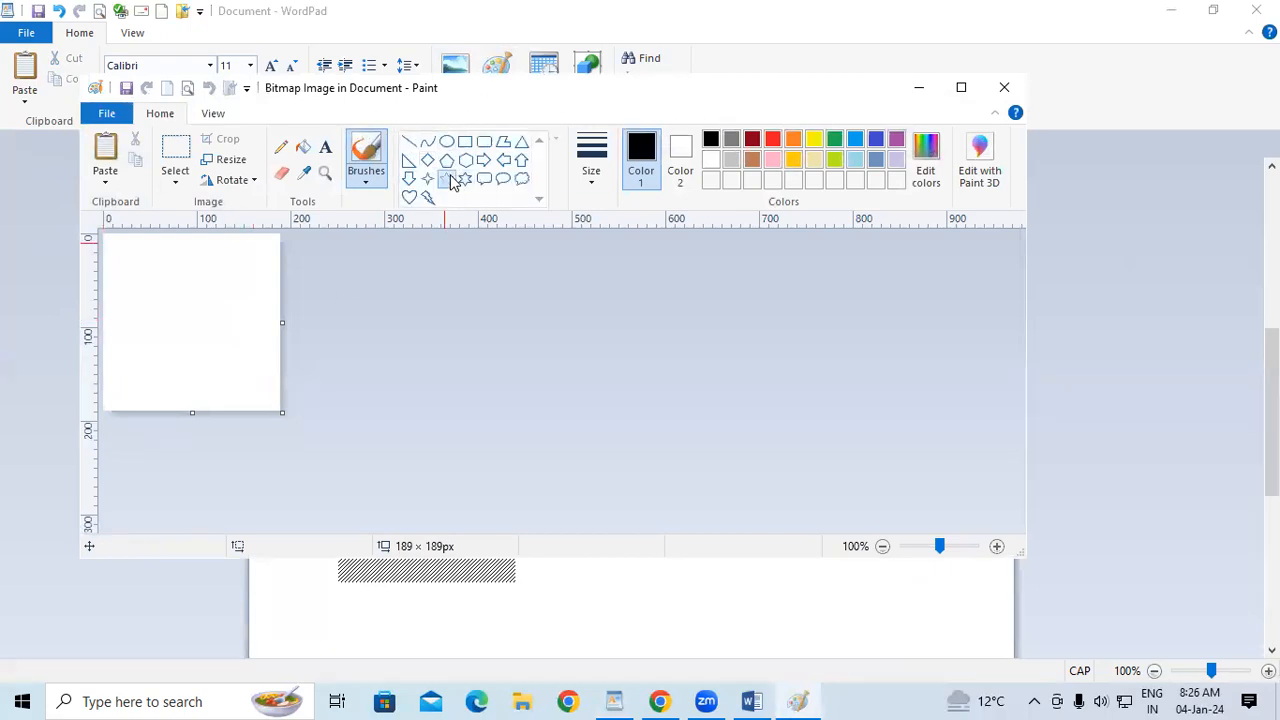
{"action": "left_click", "coordinate": [408, 177]}
{"action": "left_click_drag", "start_coordinate": [137, 256], "coordinate": [212, 333]}
- Fill the star's outline and interior with red, and close the drawing windows to return to the document
{"action": "left_click", "coordinate": [303, 146]}
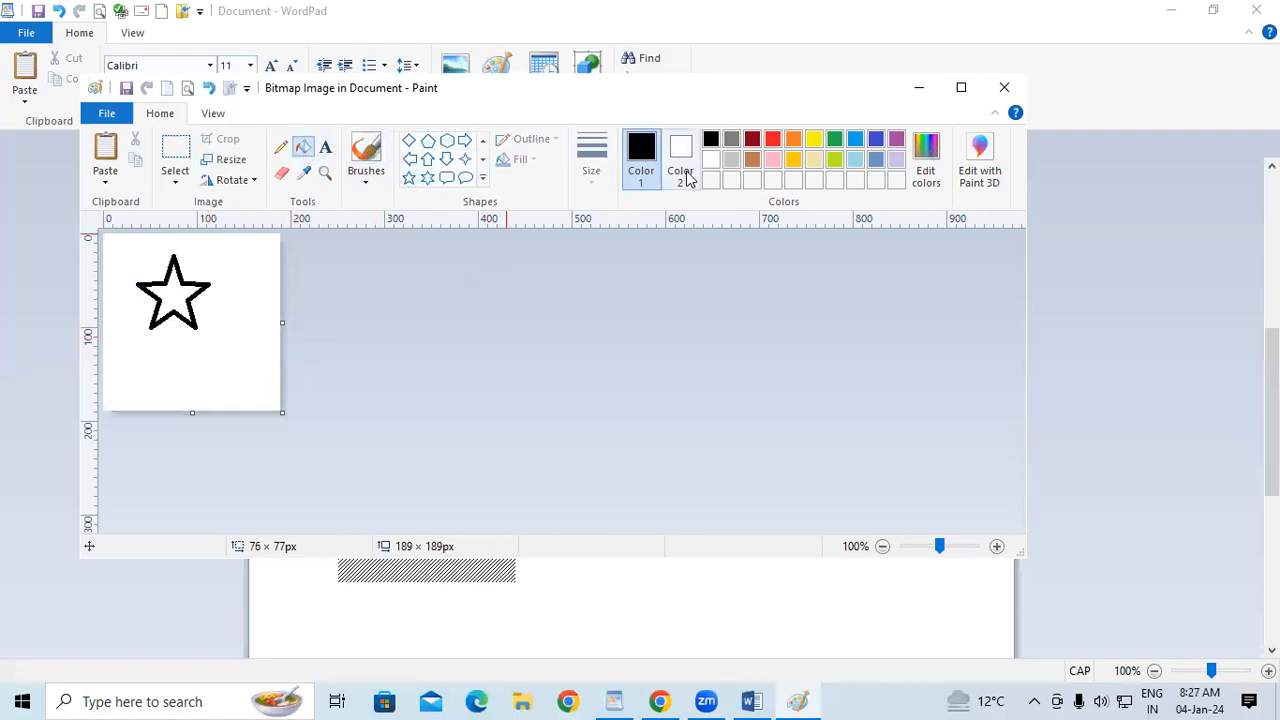
{"action": "left_click", "coordinate": [772, 139]}
{"action": "left_click", "coordinate": [184, 290]}
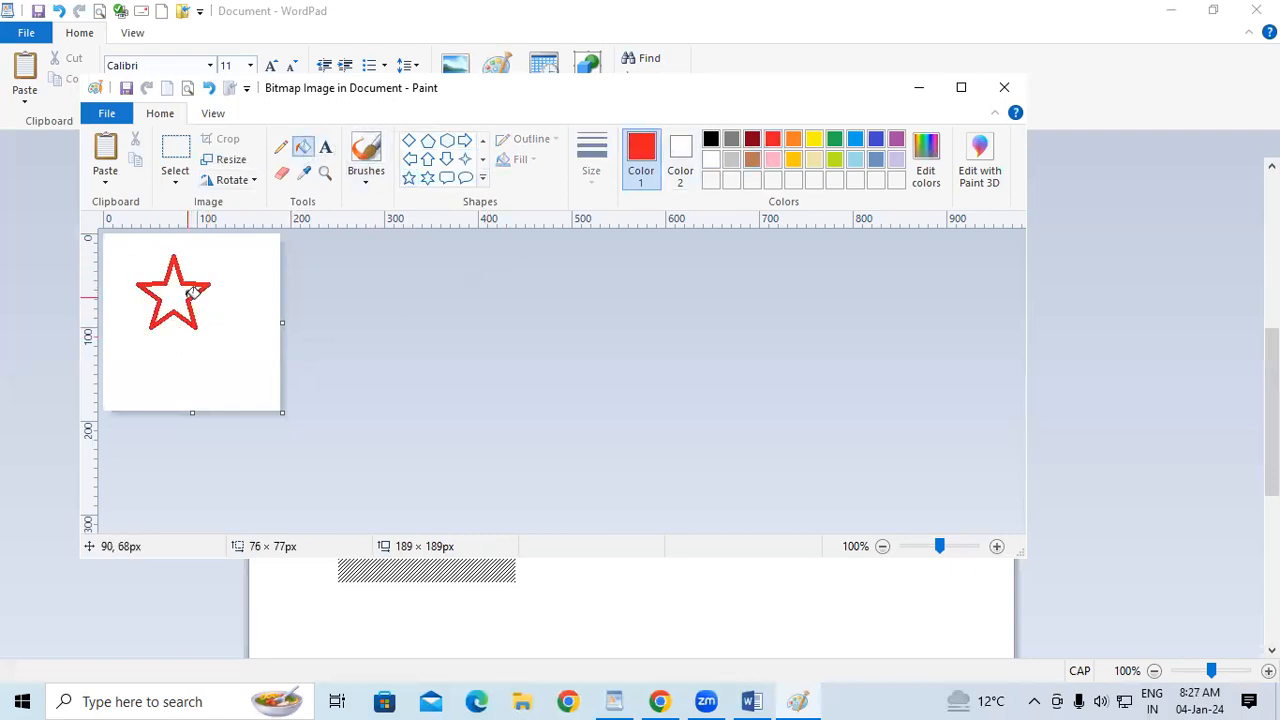
{"action": "left_click", "coordinate": [184, 298]}
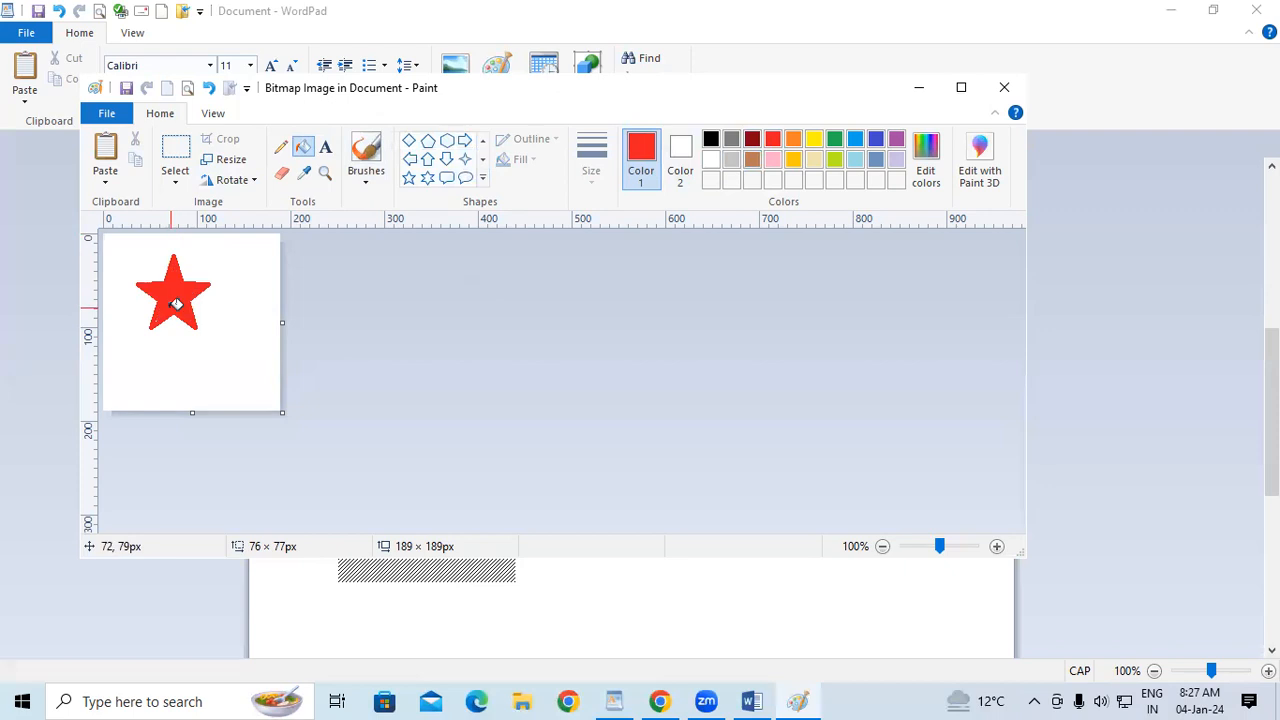
{"action": "left_click", "coordinate": [1007, 92]}
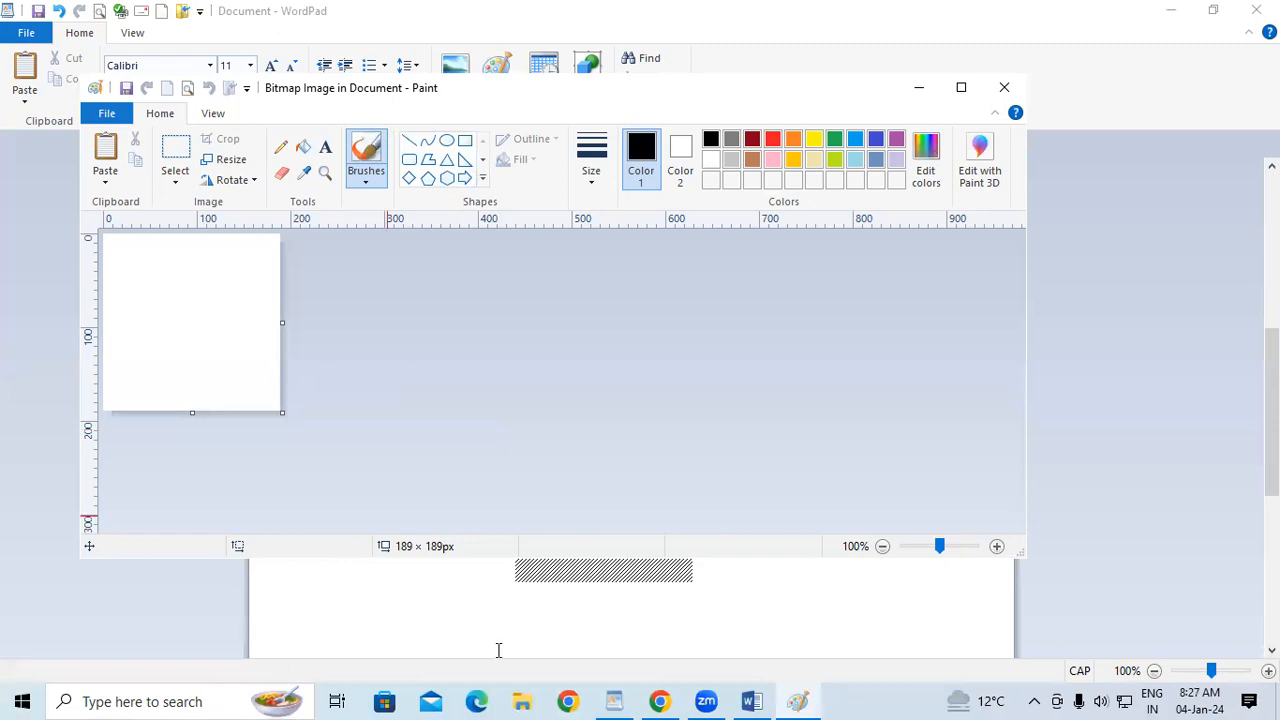
{"action": "left_click", "coordinate": [996, 95]}
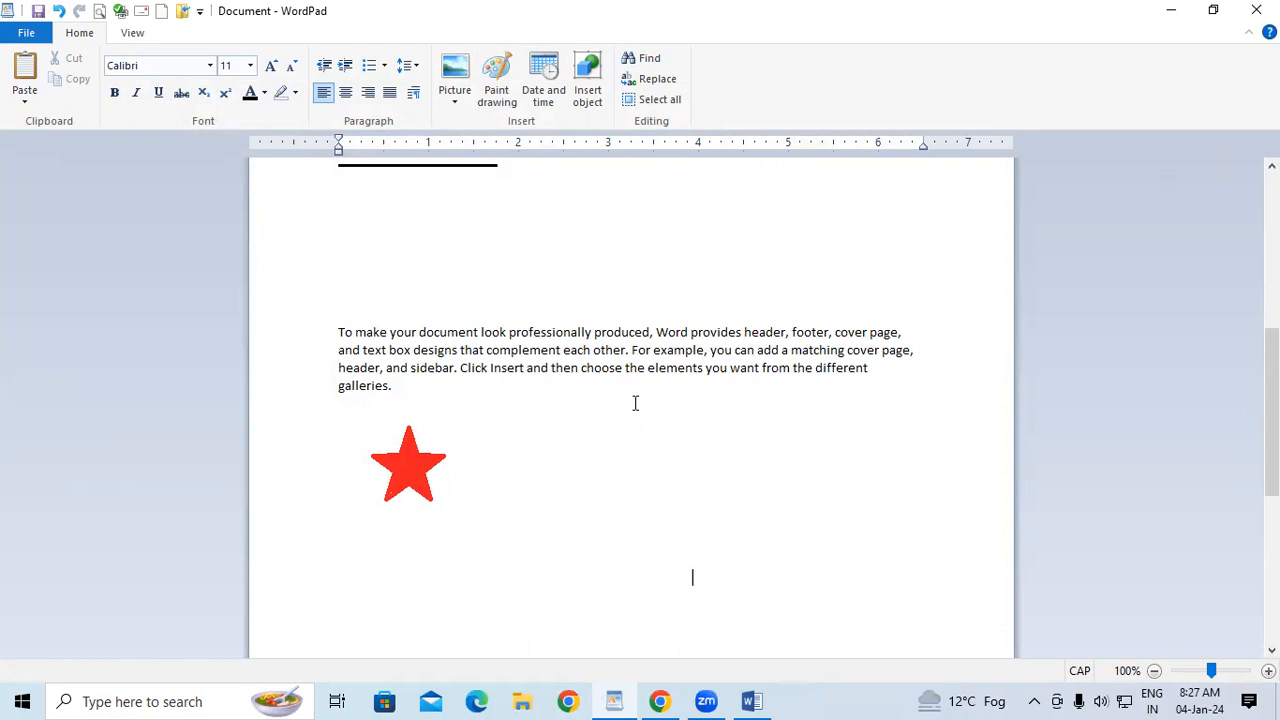
- Add five line breaks before the word "galleries." at the end of the second paragraph
{"action": "scroll", "coordinate": [614, 309], "scroll_direction": "up", "scroll_amount": 1}
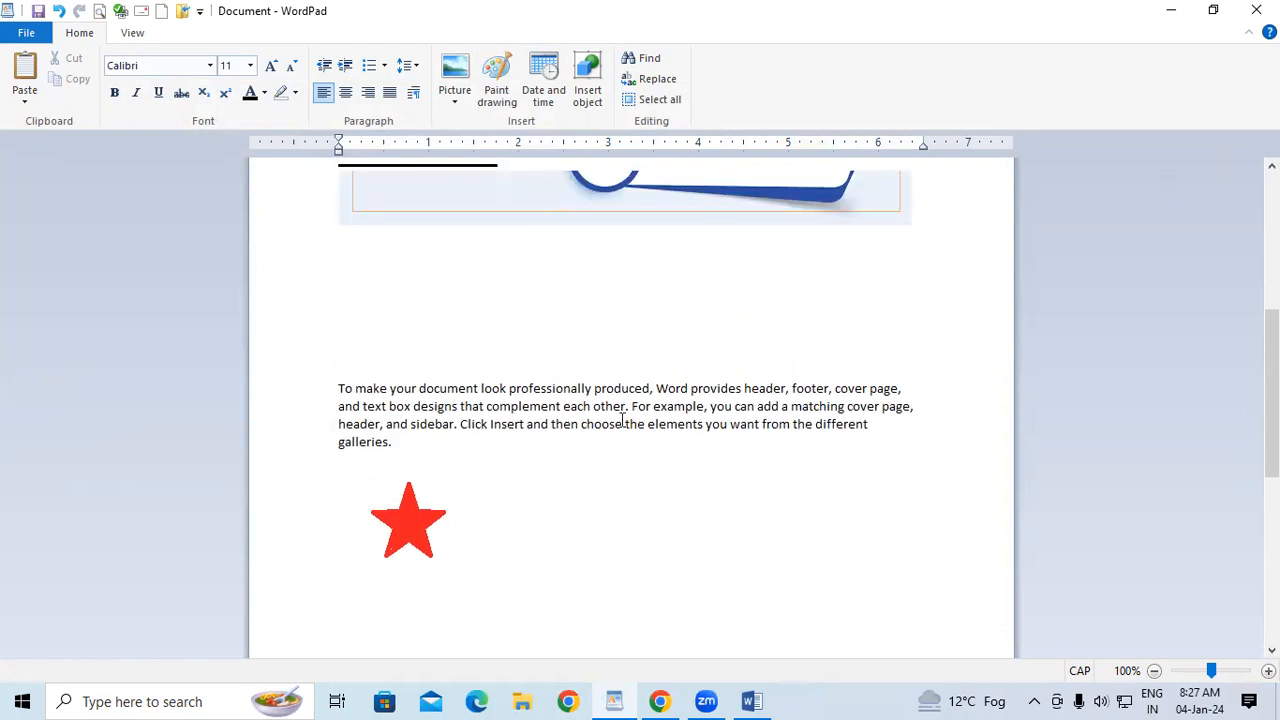
{"action": "scroll", "coordinate": [622, 420], "scroll_direction": "up", "scroll_amount": 1}
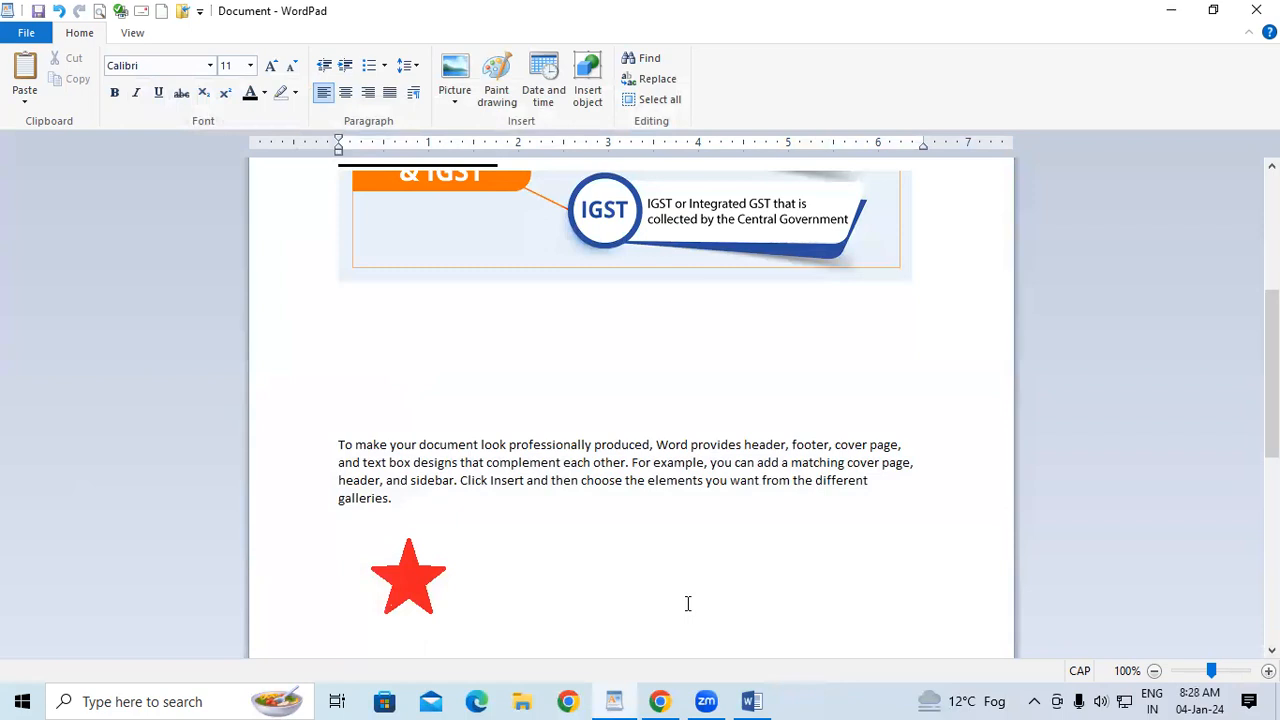
{"action": "left_click", "coordinate": [749, 466]}
{"action": "key", "text": "Return"}
{"action": "key", "text": "Return"}
{"action": "key", "text": "Return"}
{"action": "key", "text": "Return"}
{"action": "key", "text": "Return"}
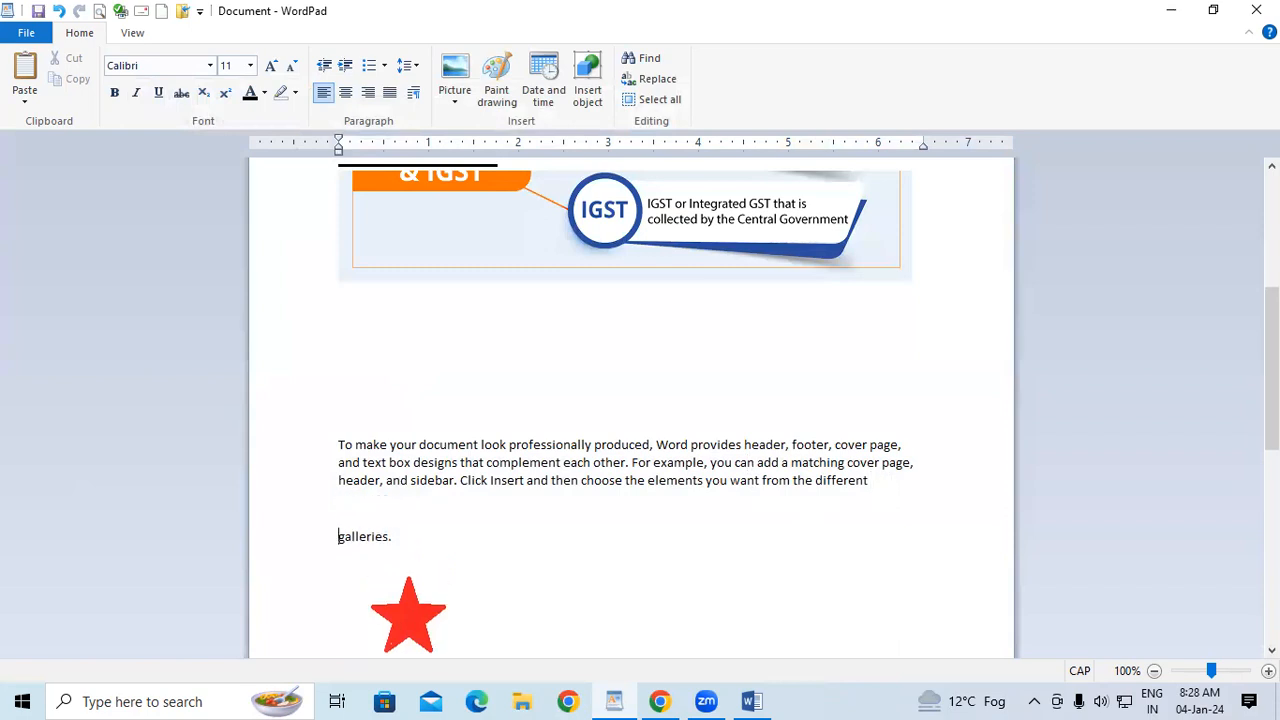
- Insert the date in the "Thursday, 4 January, 2024" format at font size 90 on the first blank line above "galleries."
{"action": "left_click", "coordinate": [385, 517]}
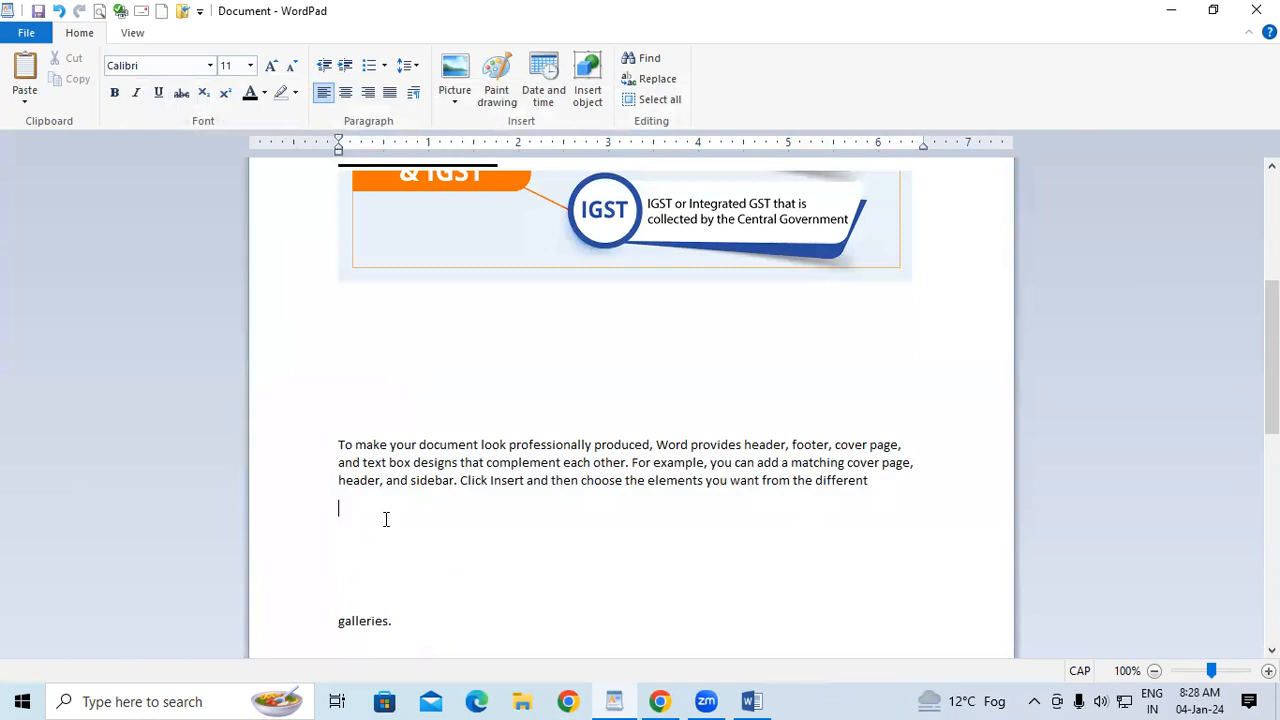
{"action": "key", "text": "ctrl+shift+period"}
{"action": "key", "text": "ctrl+shift+period"}
{"action": "key", "text": "ctrl+shift+period"}
{"action": "key", "text": "ctrl+shift+period"}
{"action": "key", "text": "ctrl+shift+period"}
{"action": "key", "text": "ctrl+shift+period"}
{"action": "key", "text": "ctrl+shift+period"}
{"action": "left_click", "coordinate": [544, 85]}
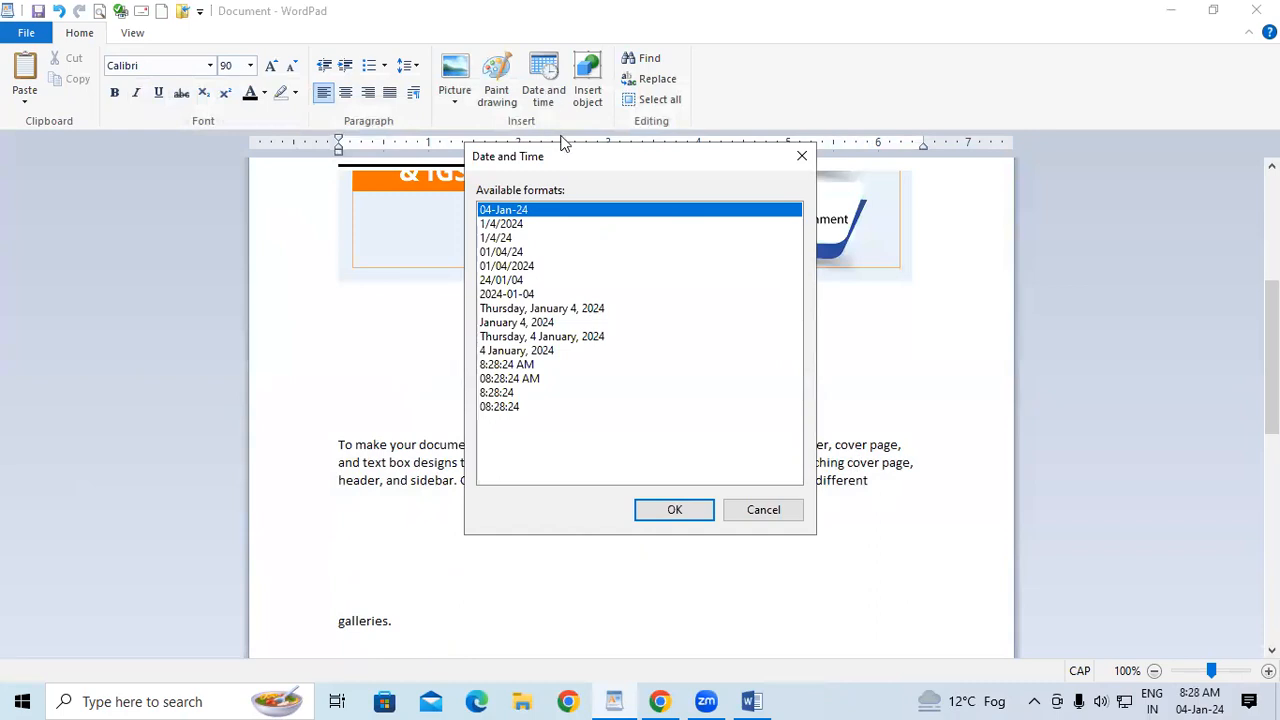
{"action": "left_click", "coordinate": [502, 410]}
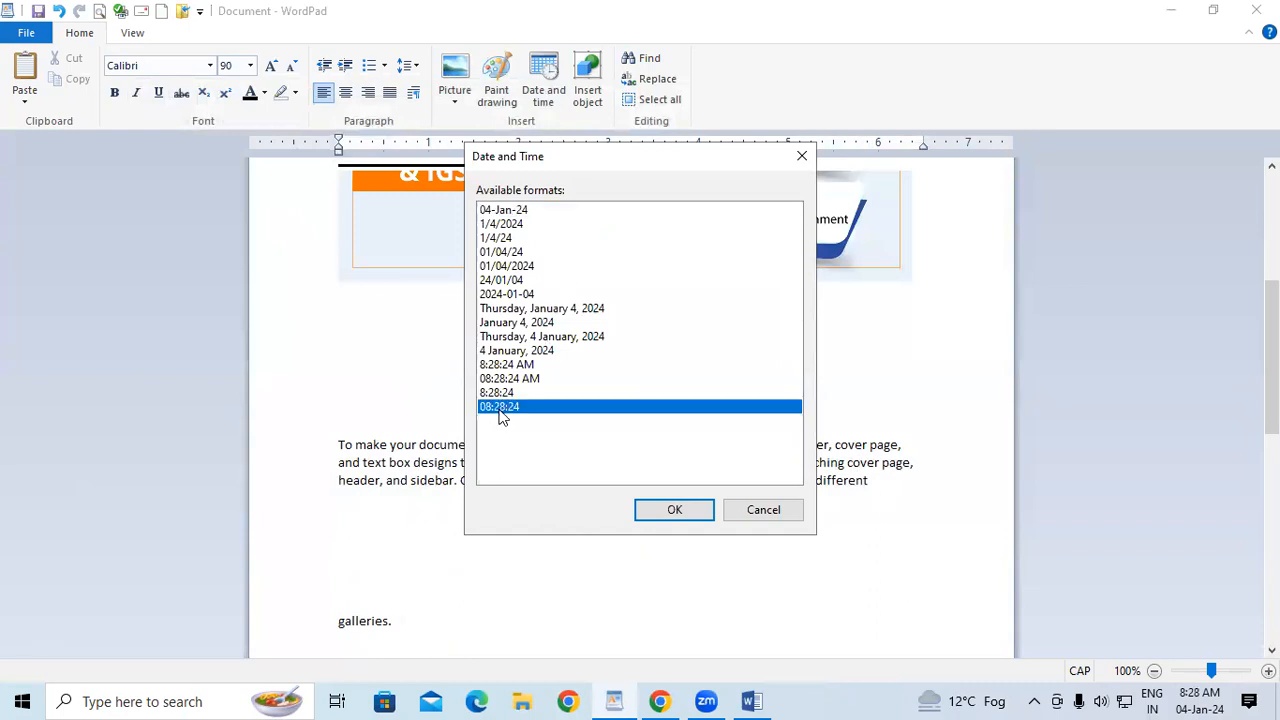
{"action": "left_click", "coordinate": [550, 338]}
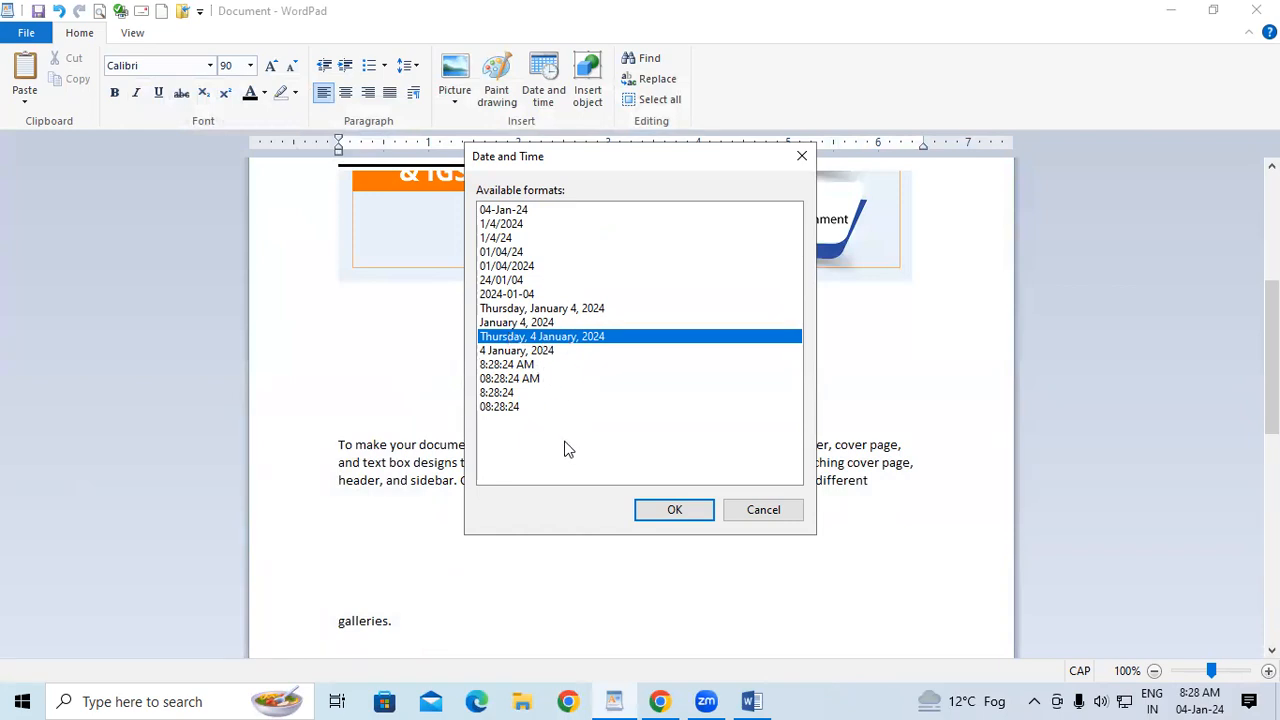
{"action": "left_click", "coordinate": [670, 510]}
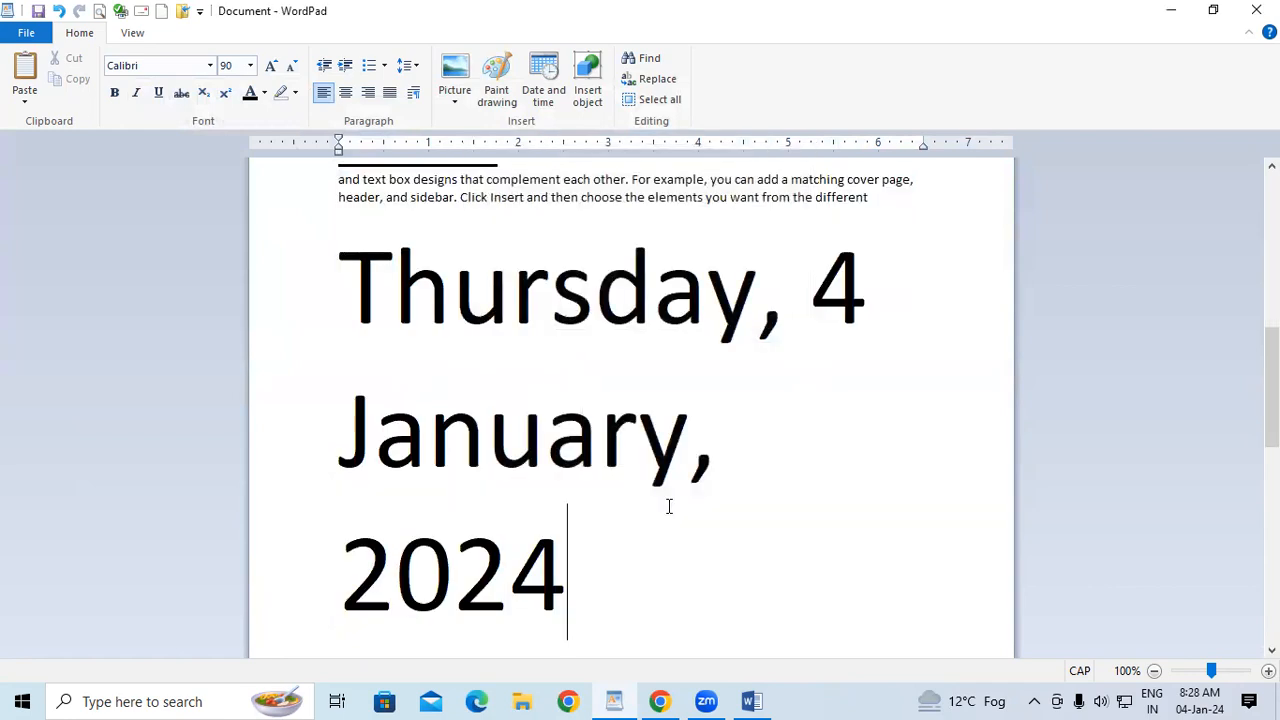
- Reduce the inserted date's font size to 36 and deselect it
{"action": "left_click_drag", "start_coordinate": [616, 591], "coordinate": [279, 345]}
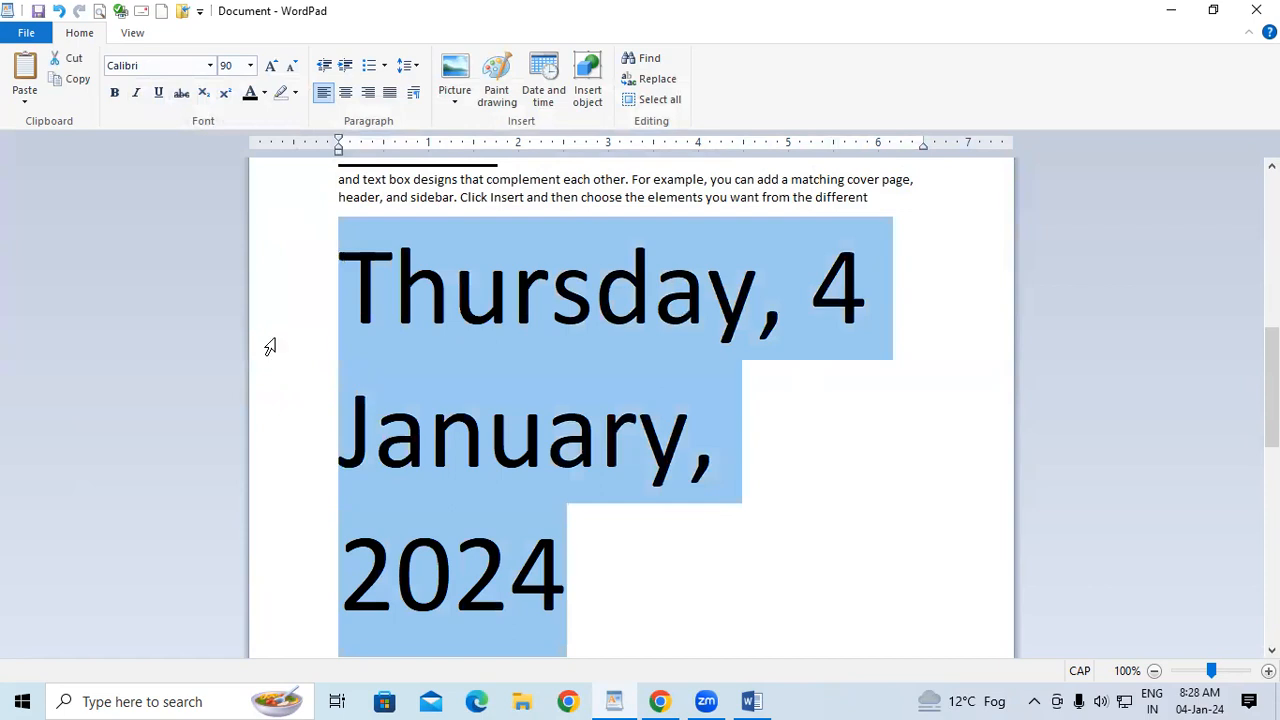
{"action": "key", "text": "ctrl+shift+comma"}
{"action": "key", "text": "ctrl+shift+comma"}
{"action": "key", "text": "ctrl+shift+comma"}
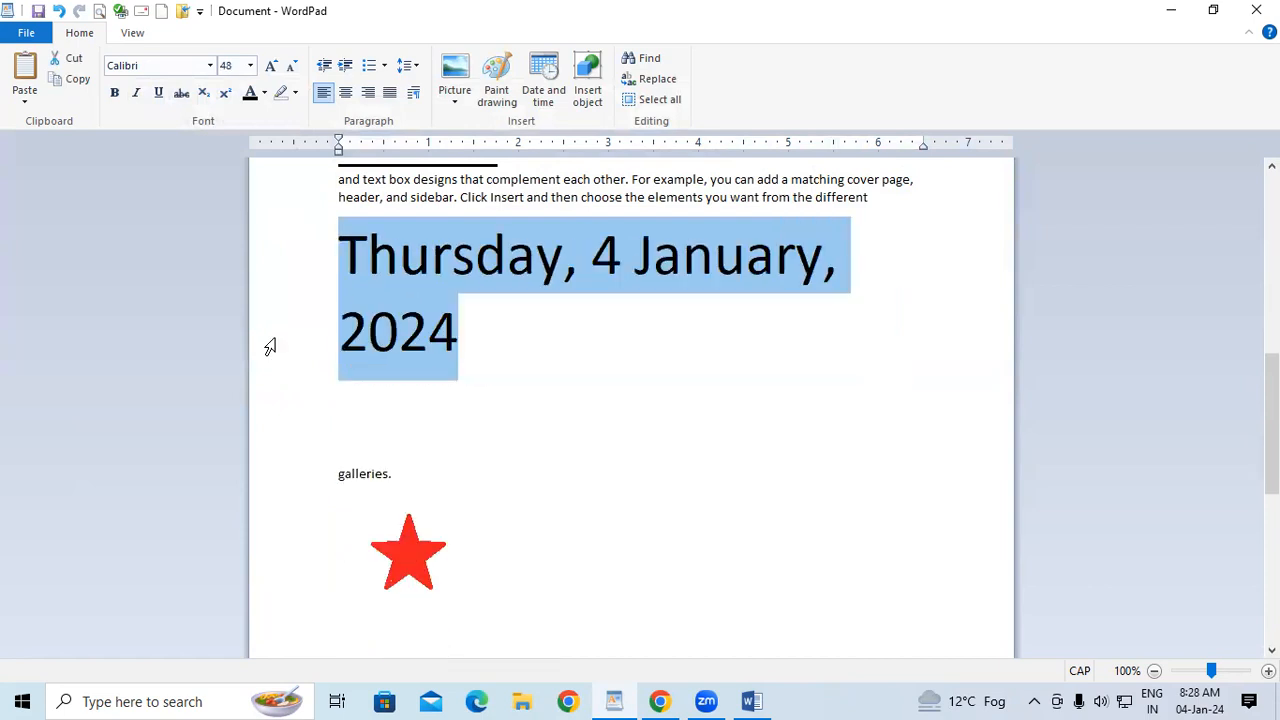
{"action": "left_click", "coordinate": [405, 283]}
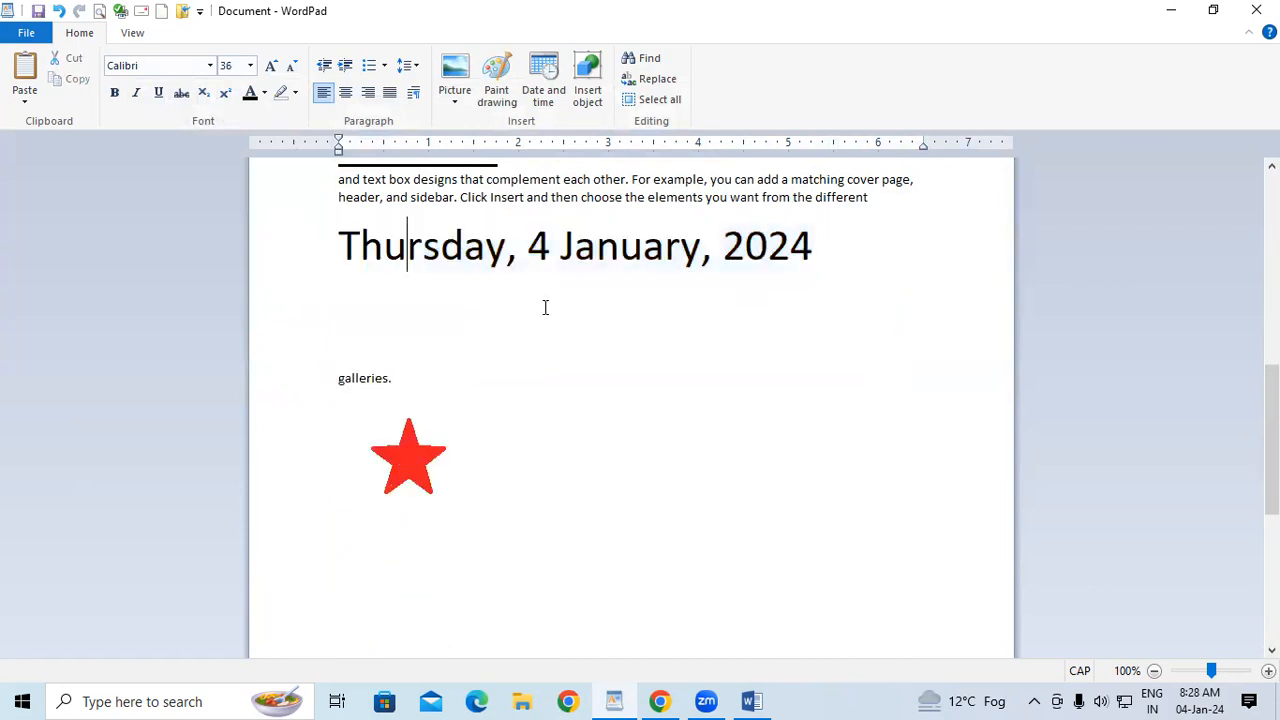
- Insert the time in the "08:28:56 AM" format on a new line below the date
{"action": "left_click", "coordinate": [849, 260]}
{"action": "key", "text": "Return"}
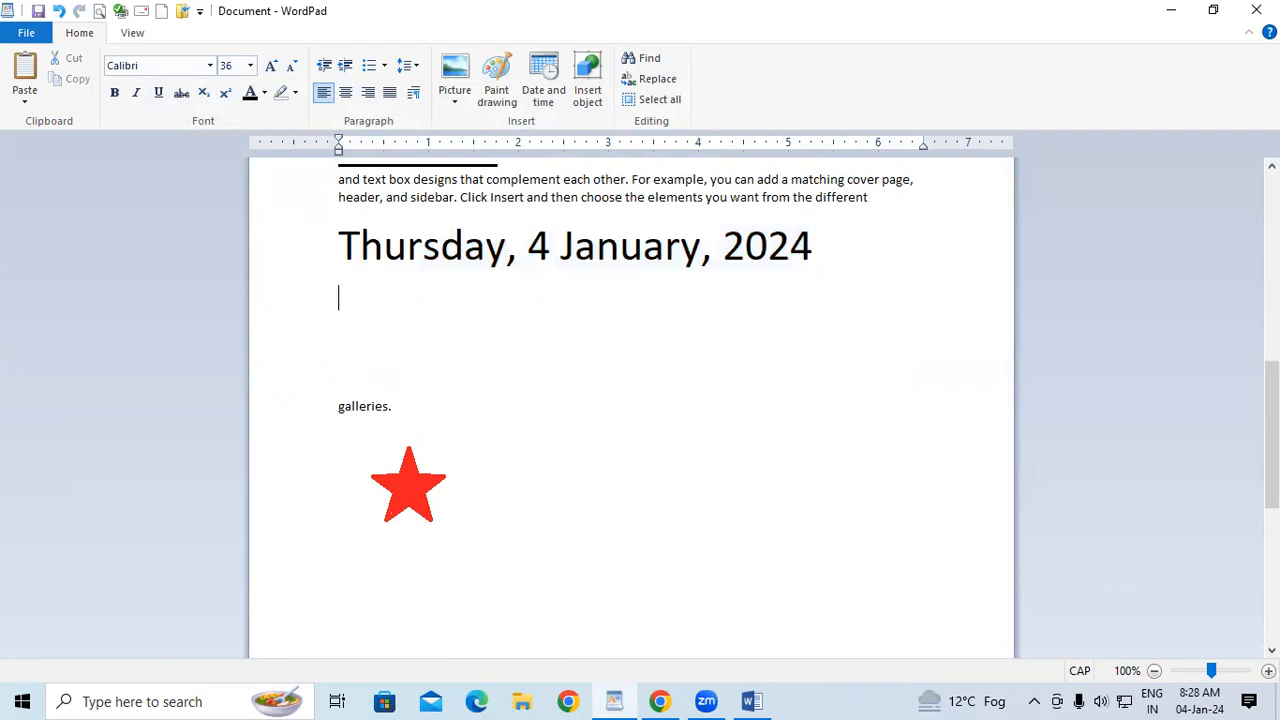
{"action": "left_click", "coordinate": [543, 85]}
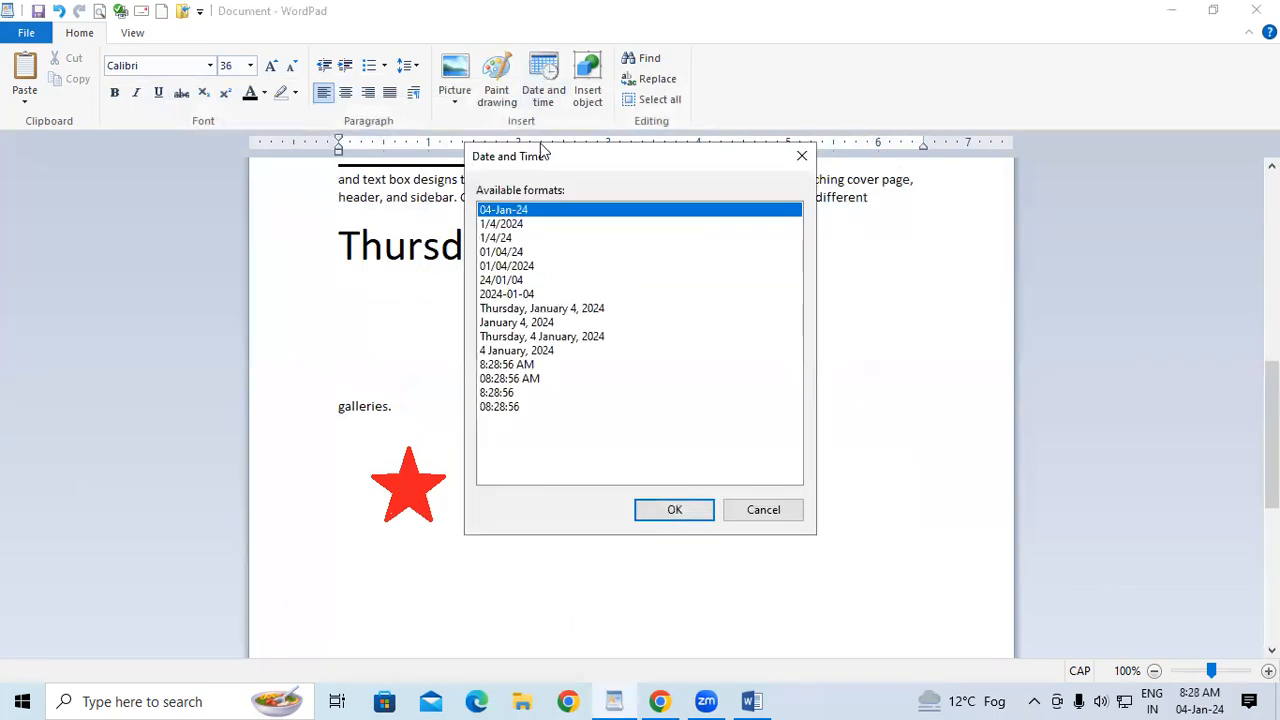
{"action": "left_click", "coordinate": [528, 378]}
{"action": "left_click", "coordinate": [677, 510]}
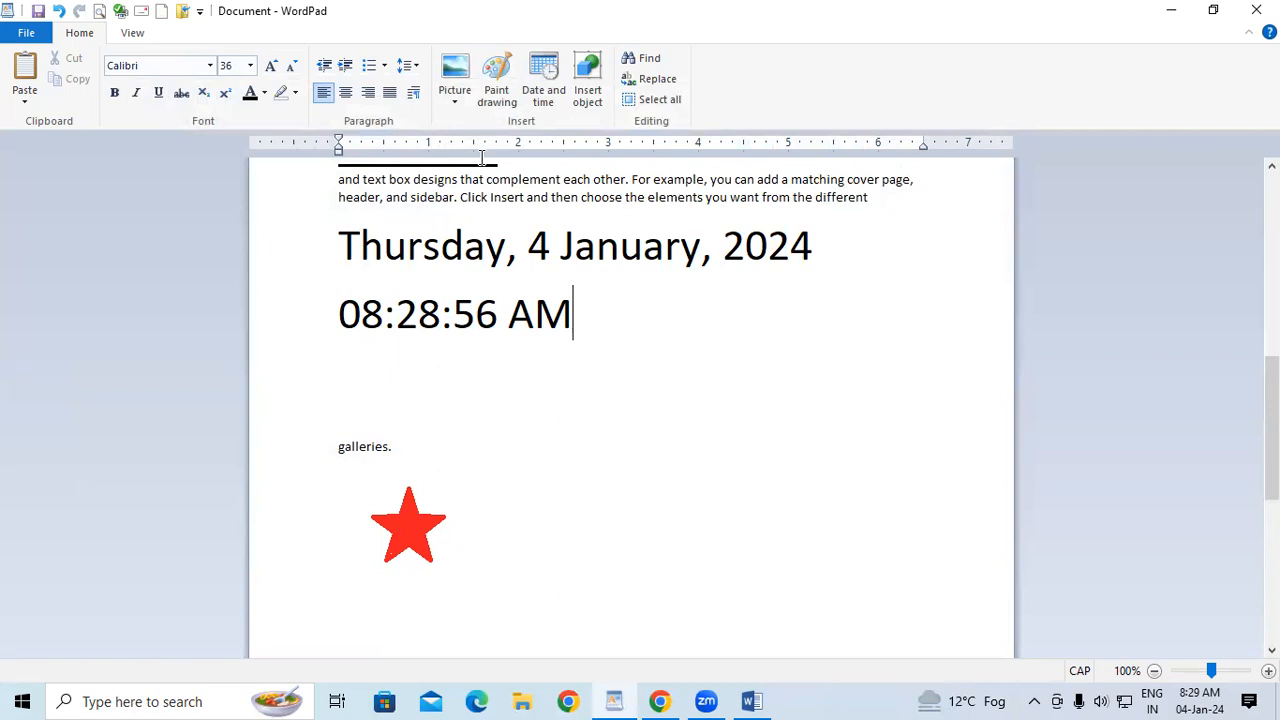
- Close the document without saving its changes
{"action": "key", "text": "alt+F4"}
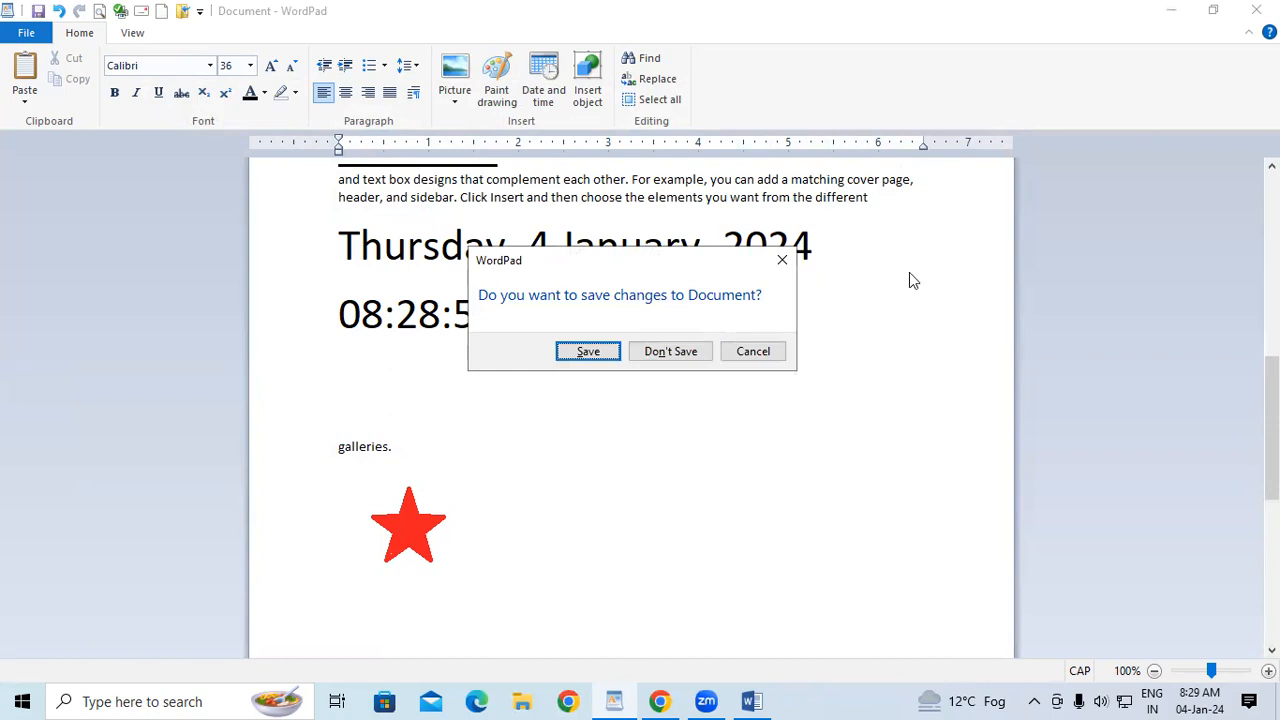
{"action": "left_click", "coordinate": [701, 354]}
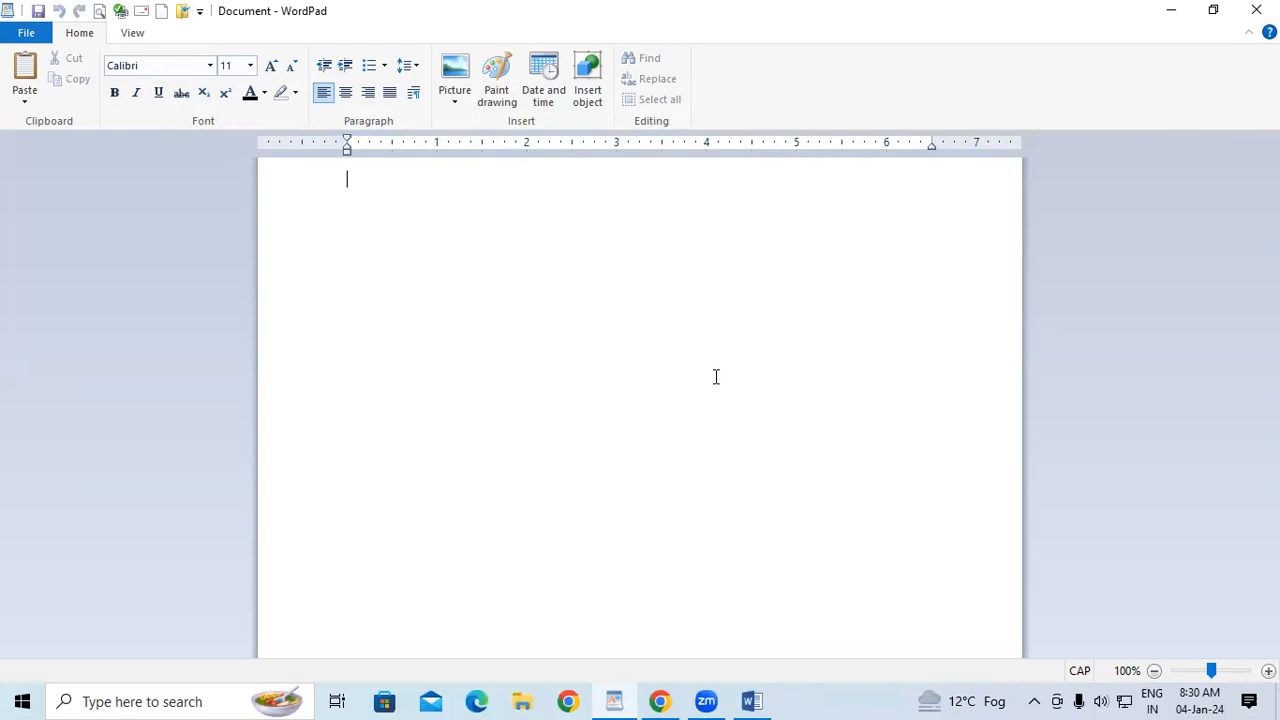
- Insert a new Microsoft Excel Chart object into the blank document, return from Excel and delete the chart
{"action": "left_click", "coordinate": [589, 72]}
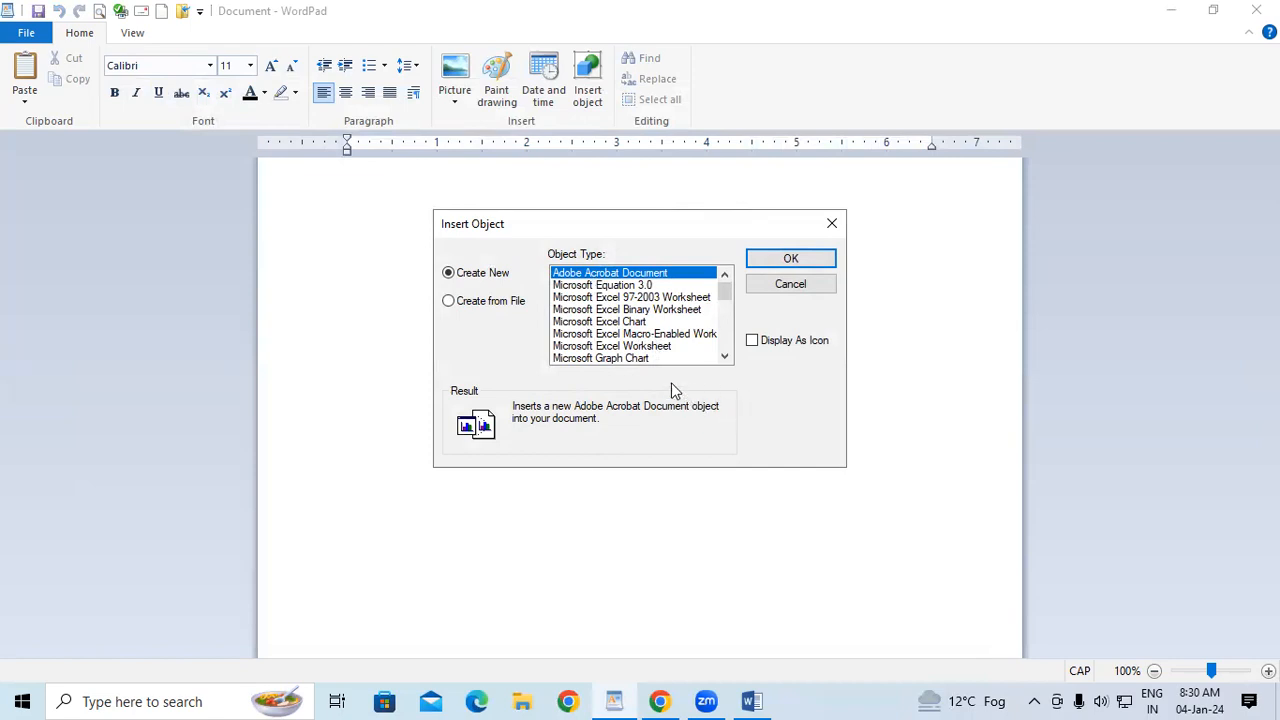
{"action": "left_click", "coordinate": [625, 325]}
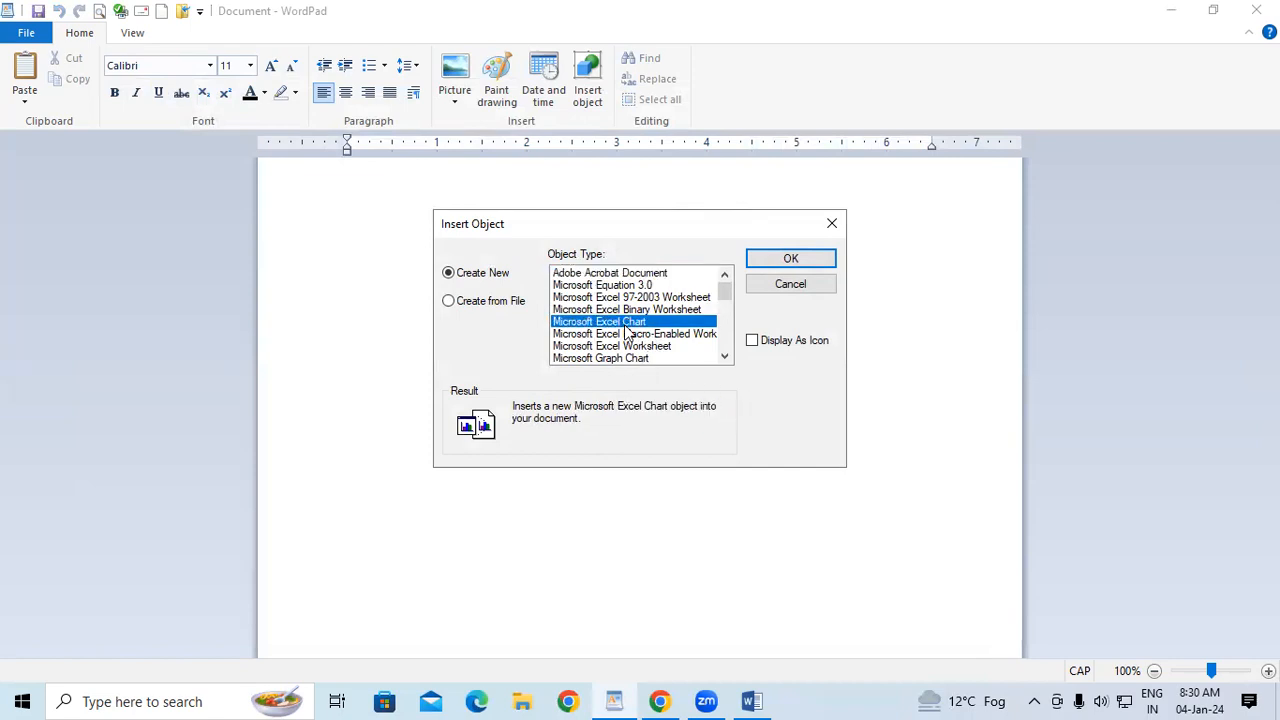
{"action": "left_click", "coordinate": [789, 261]}
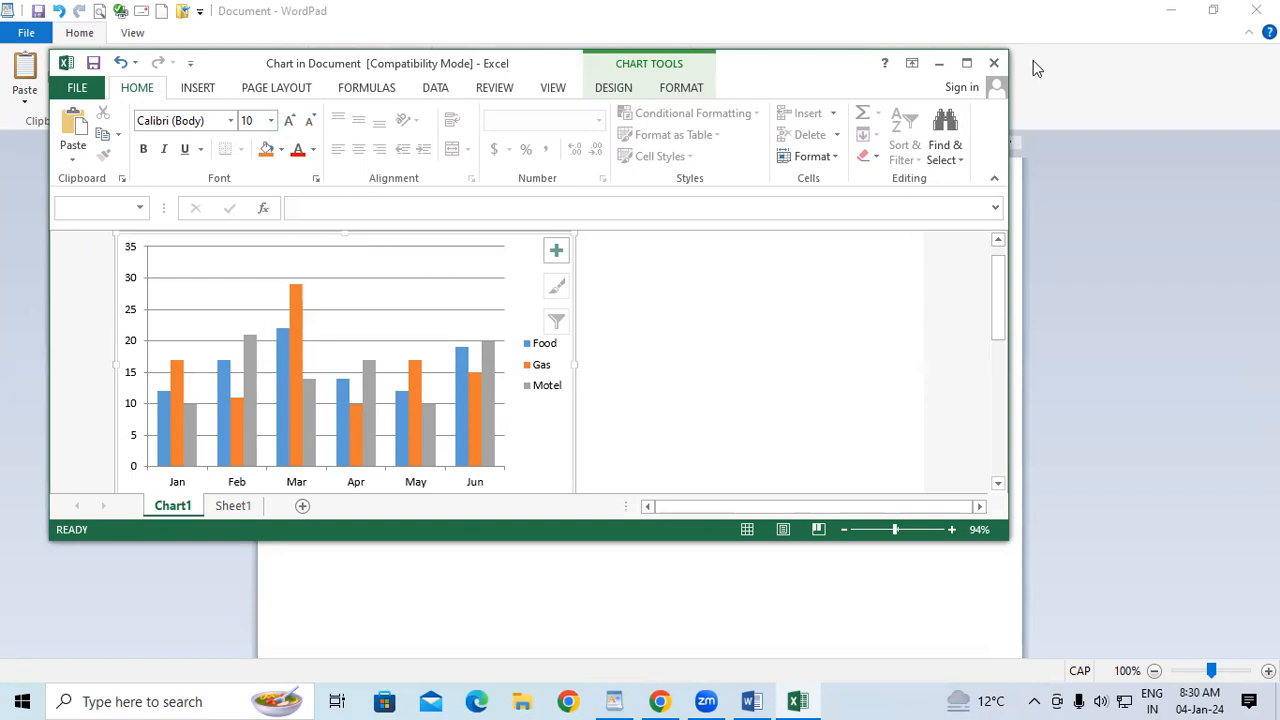
{"action": "left_click", "coordinate": [994, 63]}
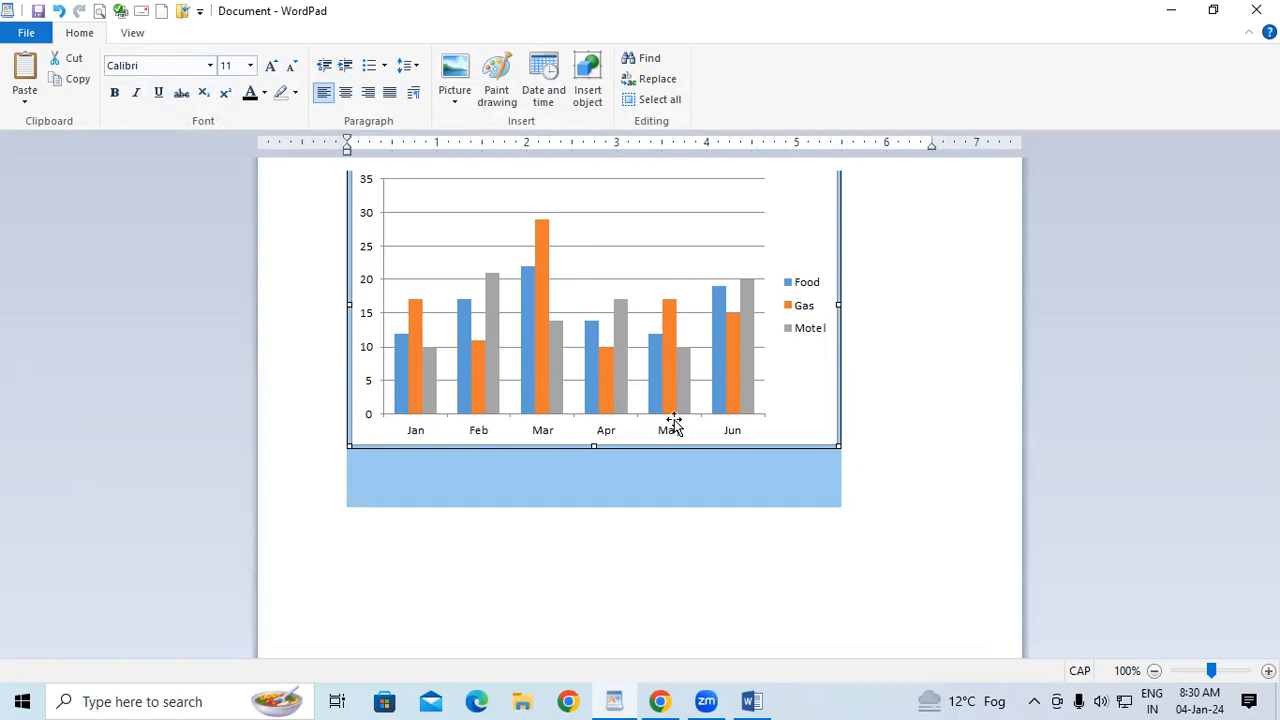
{"action": "key", "text": "Delete"}
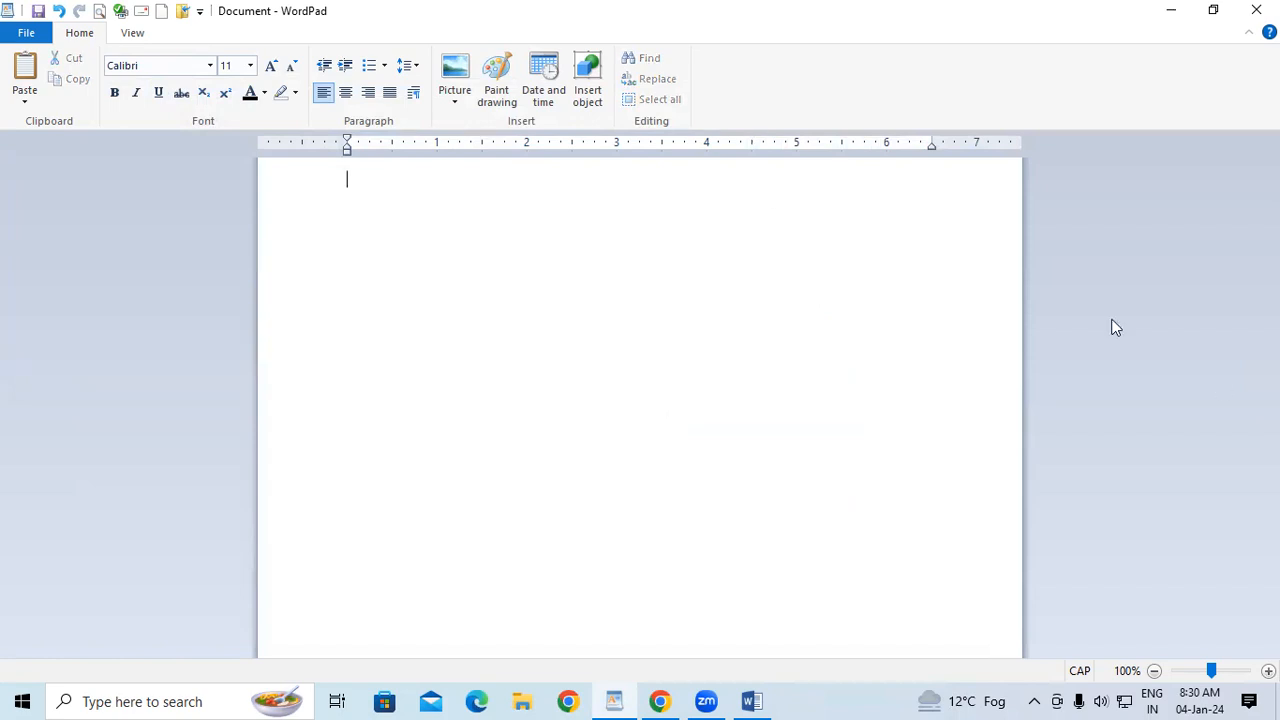
- Insert a new Microsoft PowerPoint Presentation object into the blank document
{"action": "left_click", "coordinate": [590, 77]}
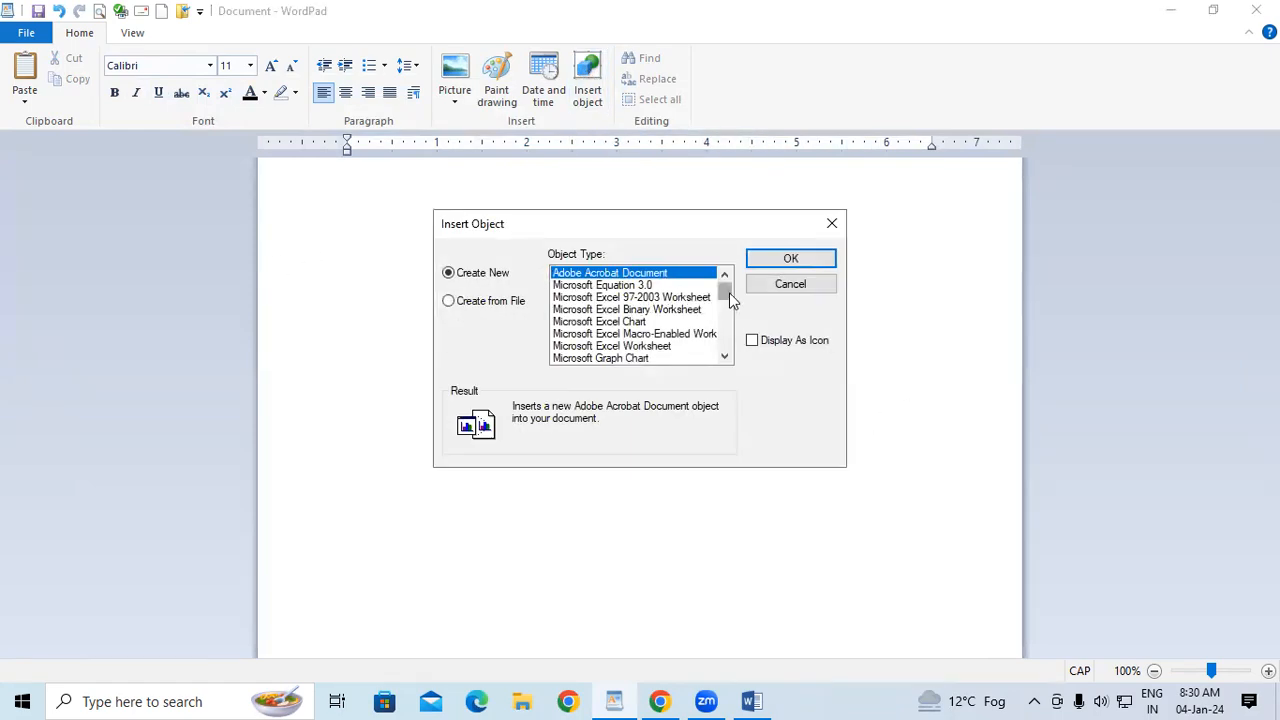
{"action": "left_click_drag", "start_coordinate": [731, 297], "coordinate": [737, 328]}
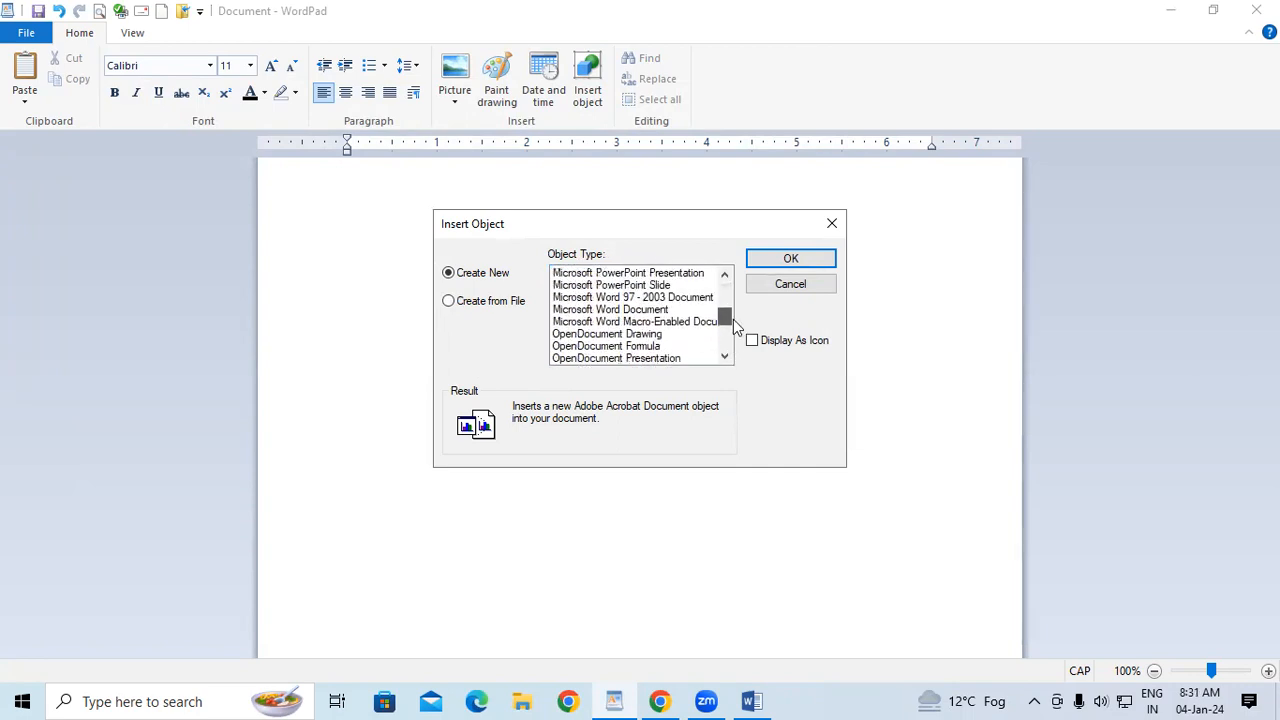
{"action": "left_click", "coordinate": [623, 290]}
{"action": "left_click", "coordinate": [672, 275]}
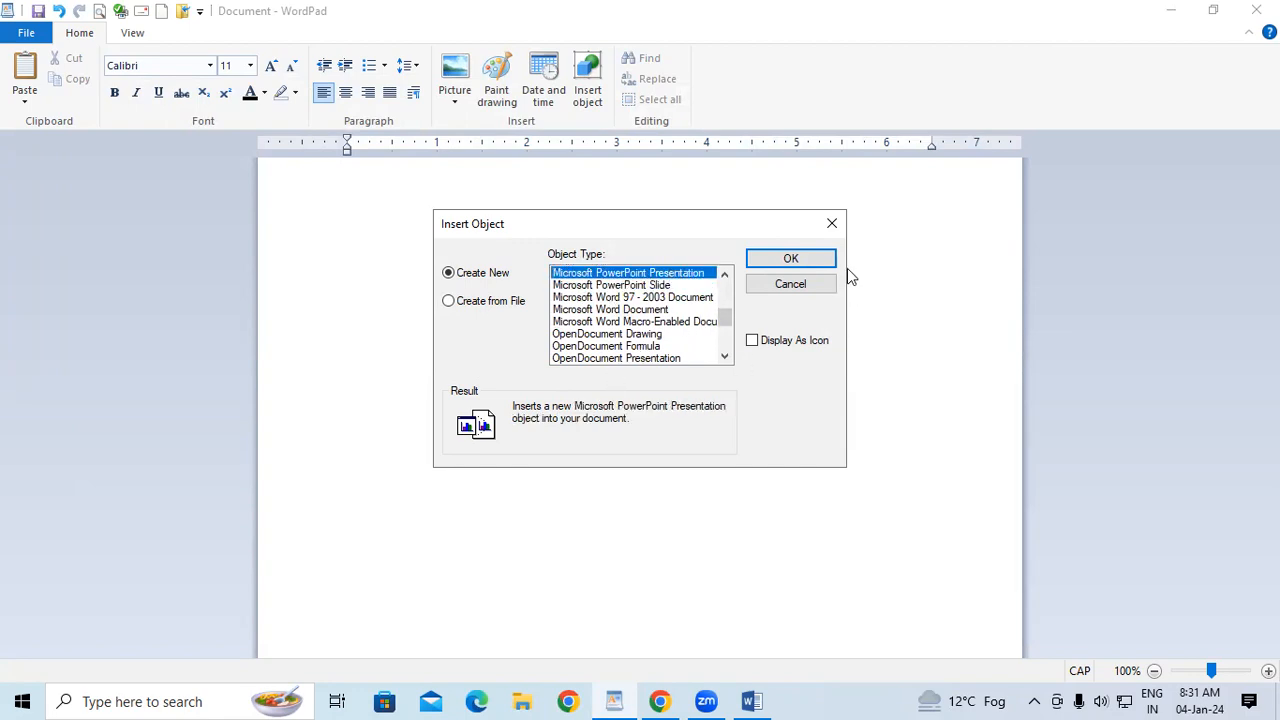
{"action": "left_click", "coordinate": [783, 264]}
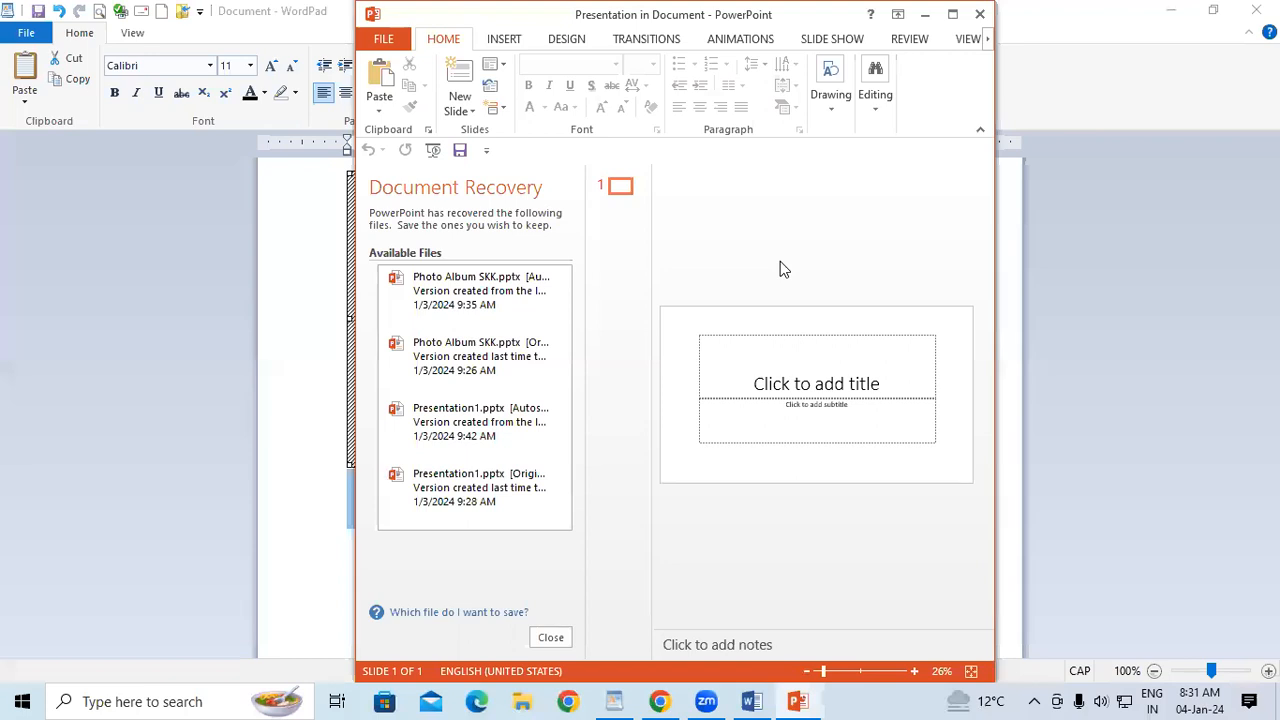
- Open the autosaved "Photo Album SKK.pptx" and the original "Presentation1.pptx" from Document Recovery, and maximize the Presentation1 window
{"action": "left_click", "coordinate": [490, 278]}
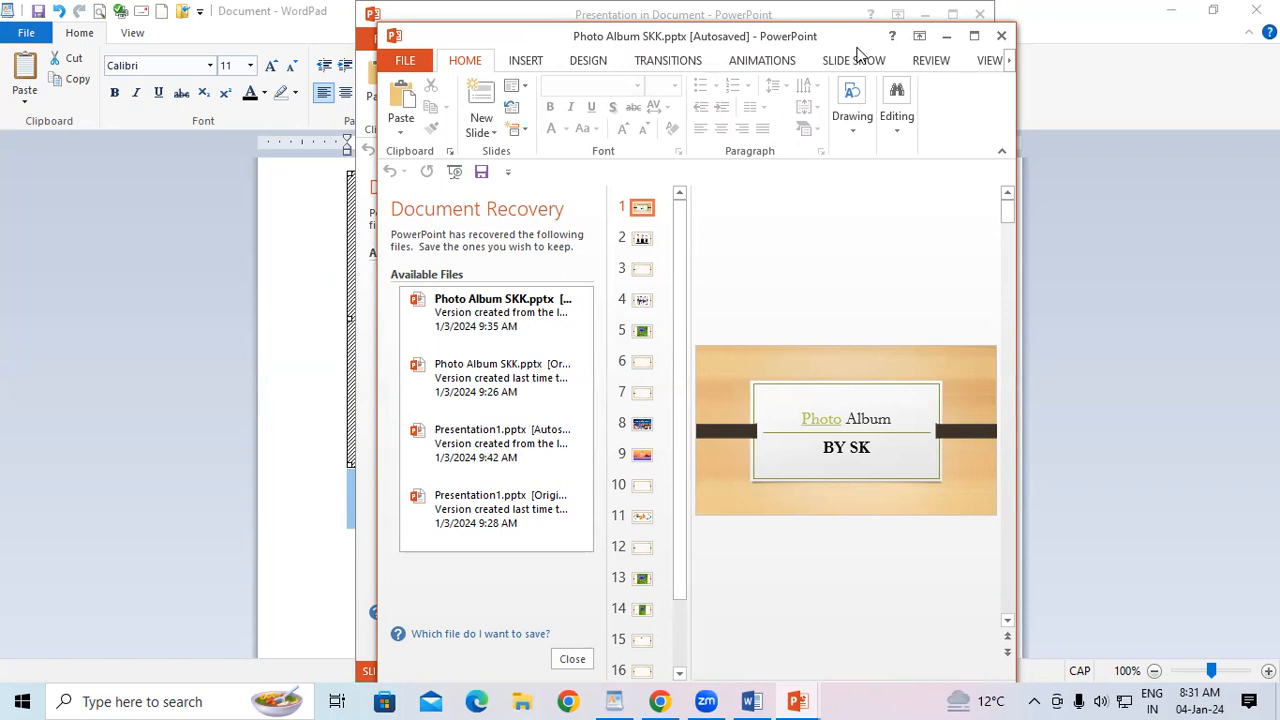
{"action": "left_click", "coordinate": [470, 508]}
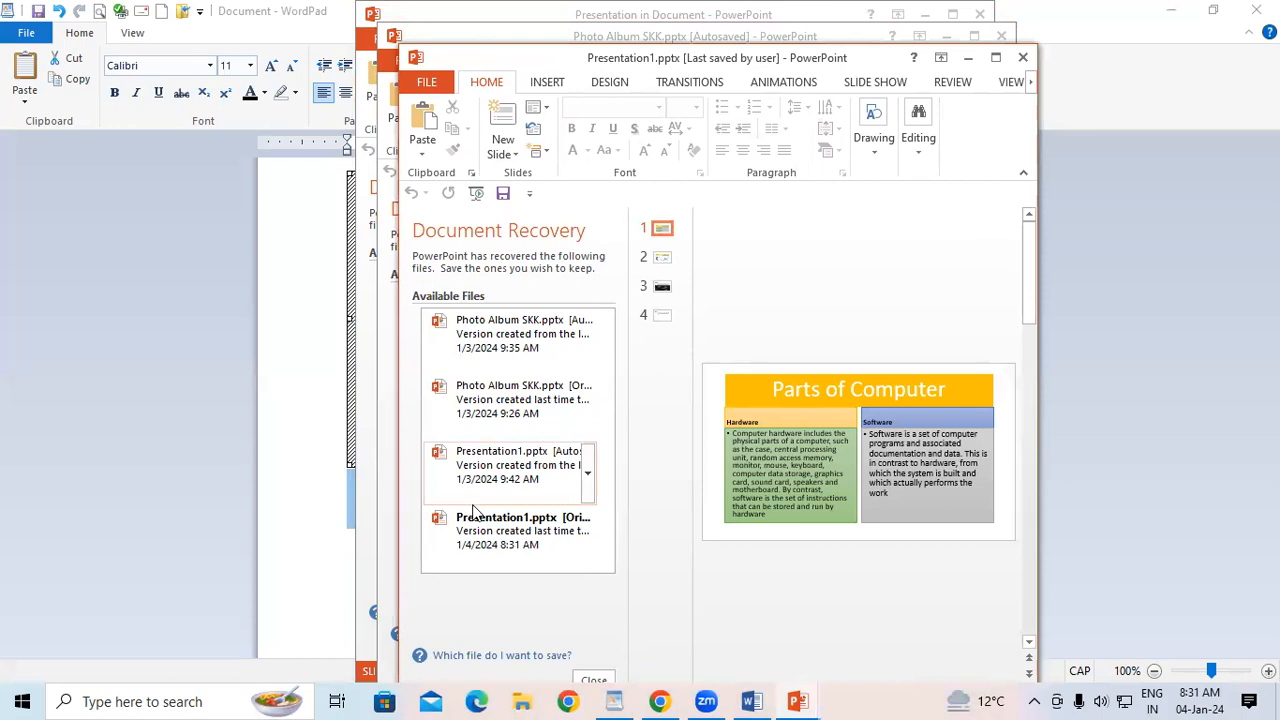
{"action": "left_click", "coordinate": [995, 57]}
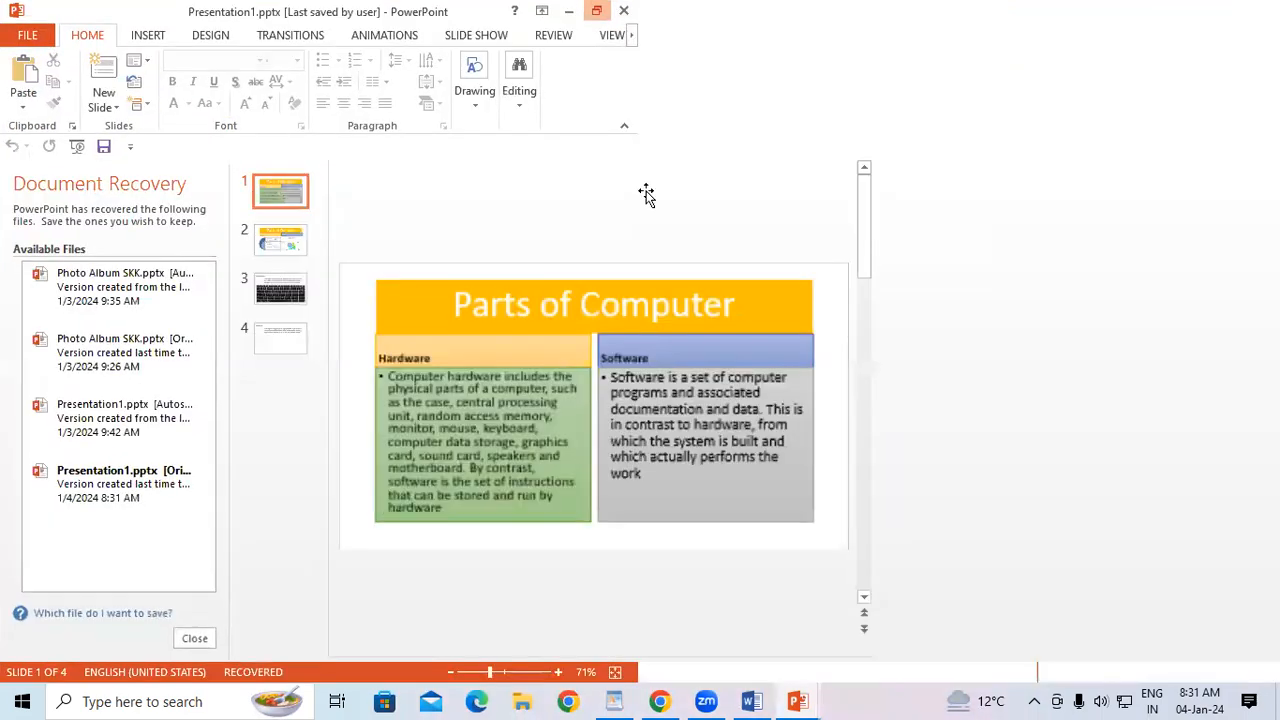
- Close the recovered presentations and the embedded presentation's window, removing the unopened recovered files, and try to delete the embedded object in WordPad
{"action": "left_click", "coordinate": [195, 638]}
{"action": "left_click", "coordinate": [92, 439]}
{"action": "left_click", "coordinate": [109, 221]}
{"action": "left_click", "coordinate": [126, 307]}
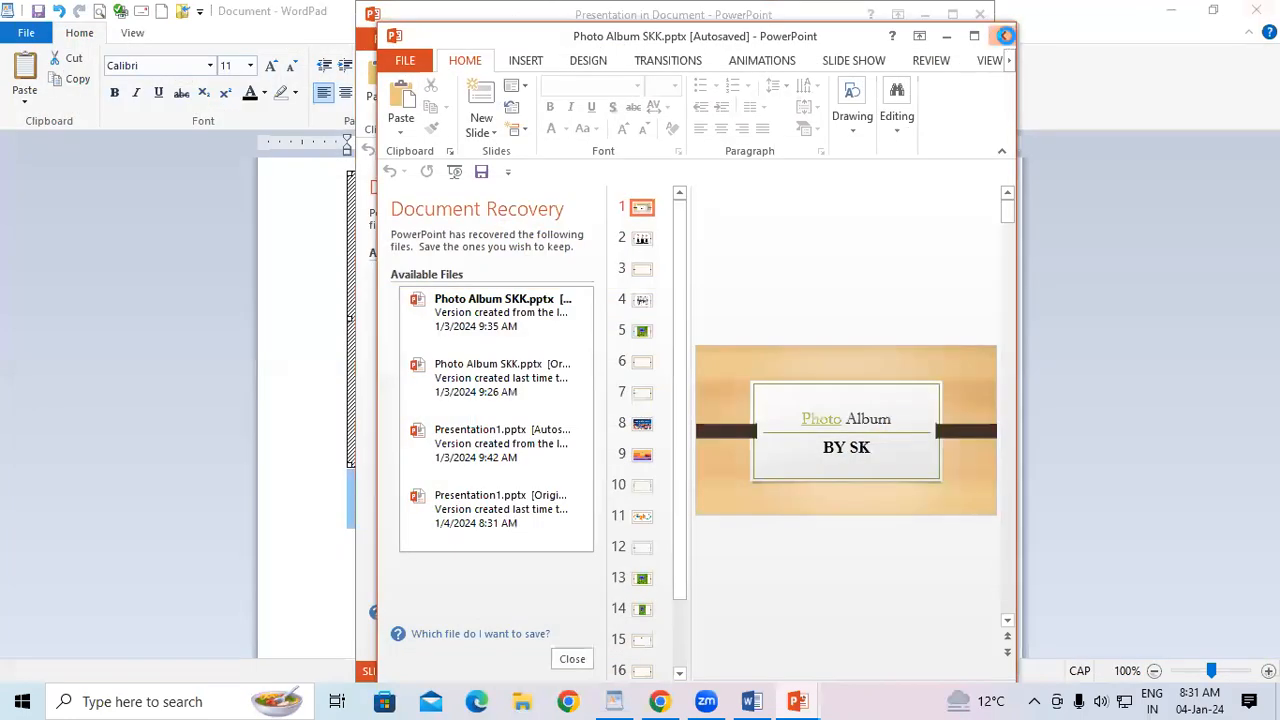
{"action": "left_click", "coordinate": [1005, 35]}
{"action": "left_click", "coordinate": [645, 373]}
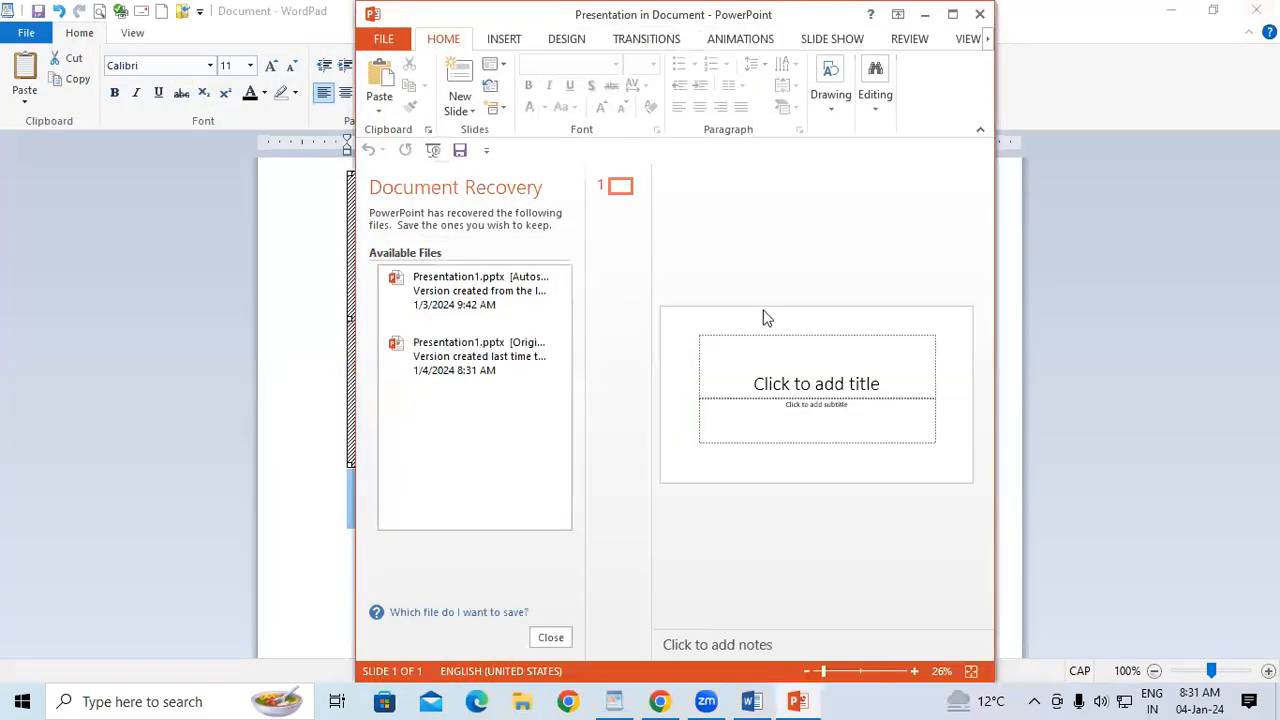
{"action": "left_click", "coordinate": [980, 14]}
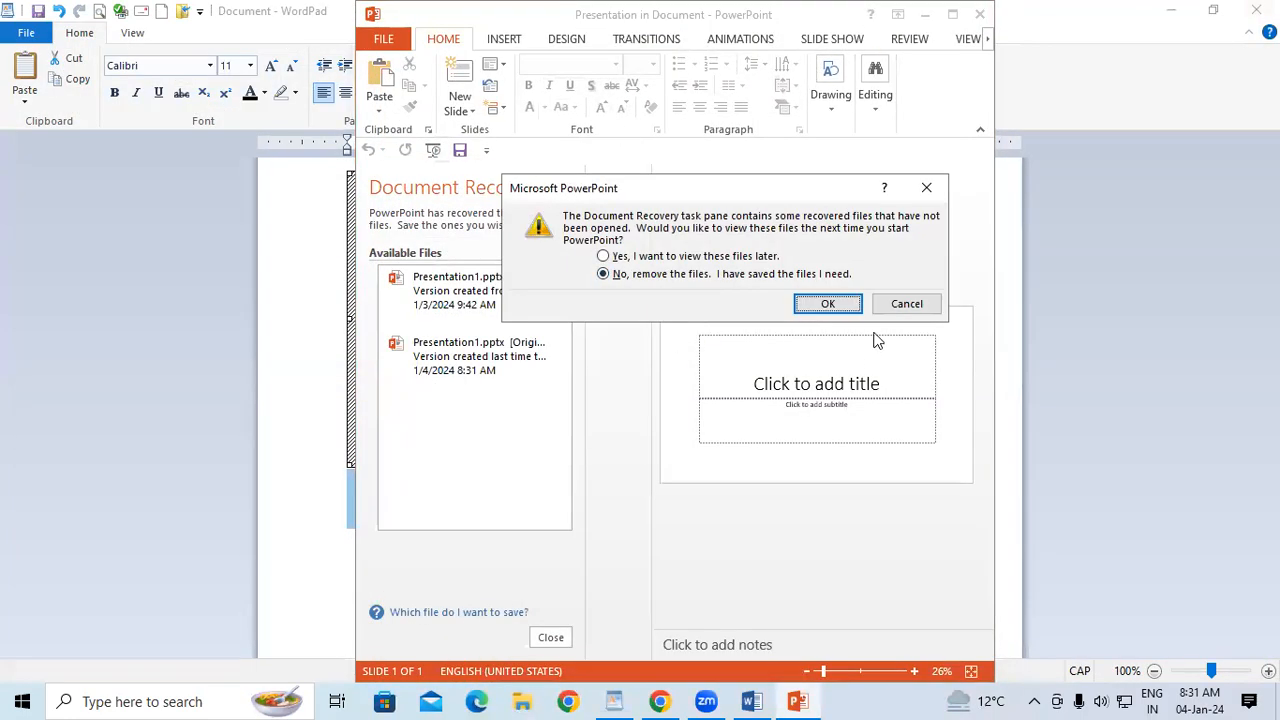
{"action": "left_click", "coordinate": [845, 302]}
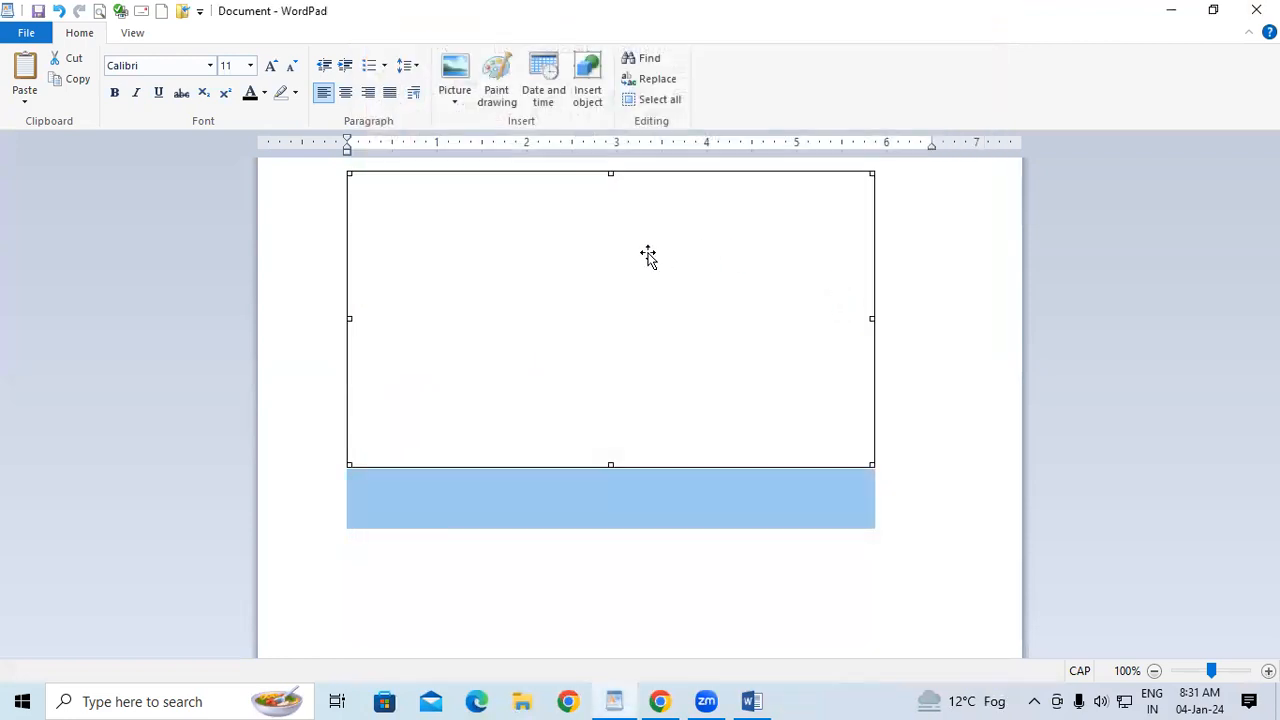
{"action": "key", "text": "Delete"}
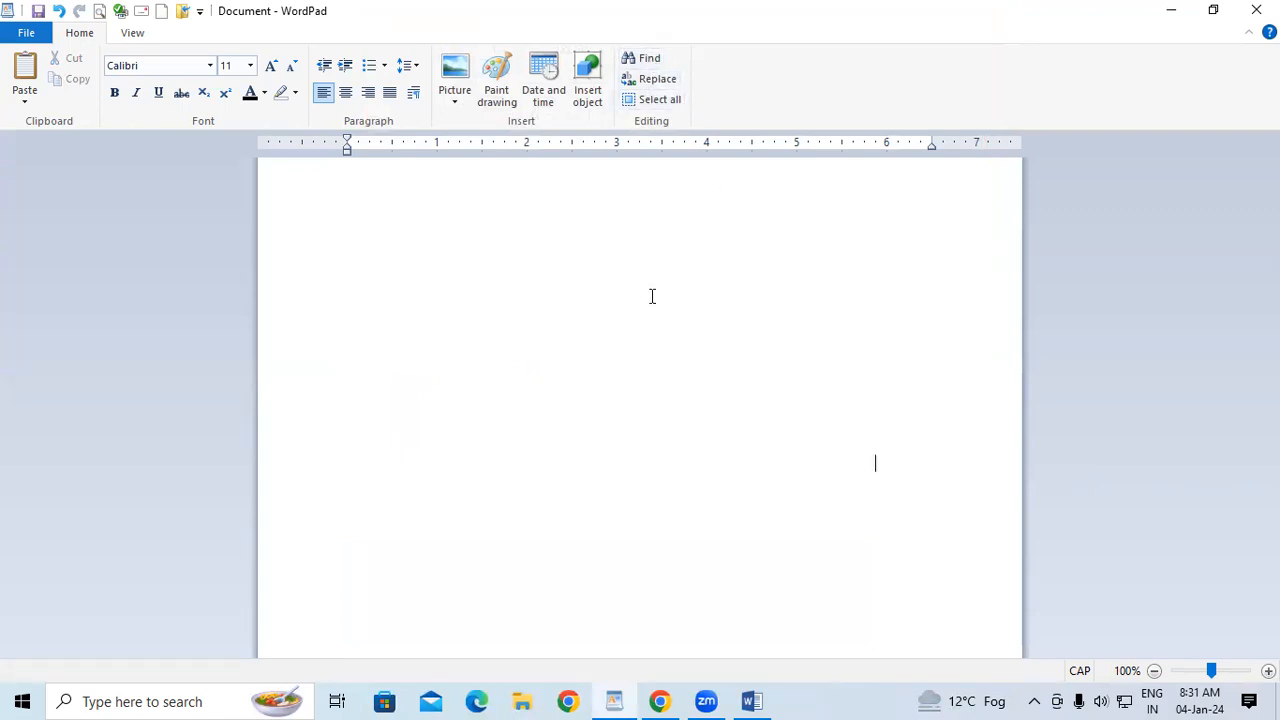
- Paste the copied sample paragraphs into the document and enlarge all the text to font size 16
{"action": "key", "text": "ctrl+v"}
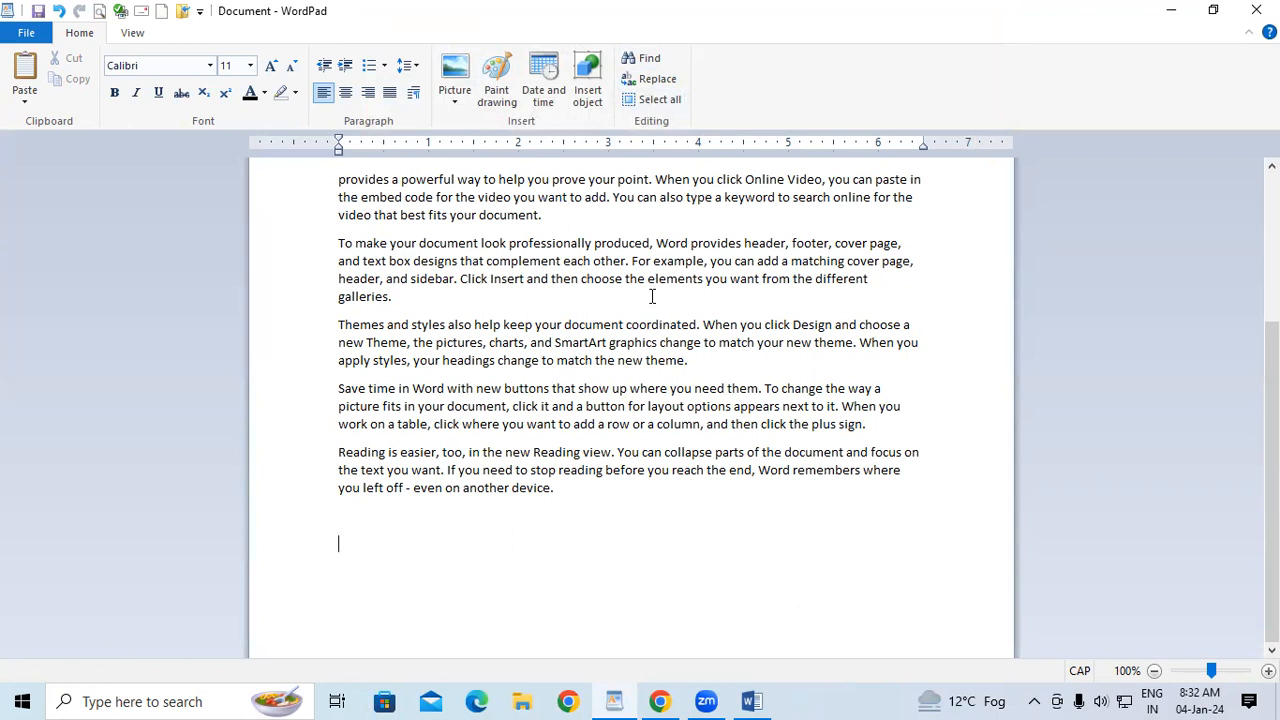
{"action": "key", "text": "ctrl+a"}
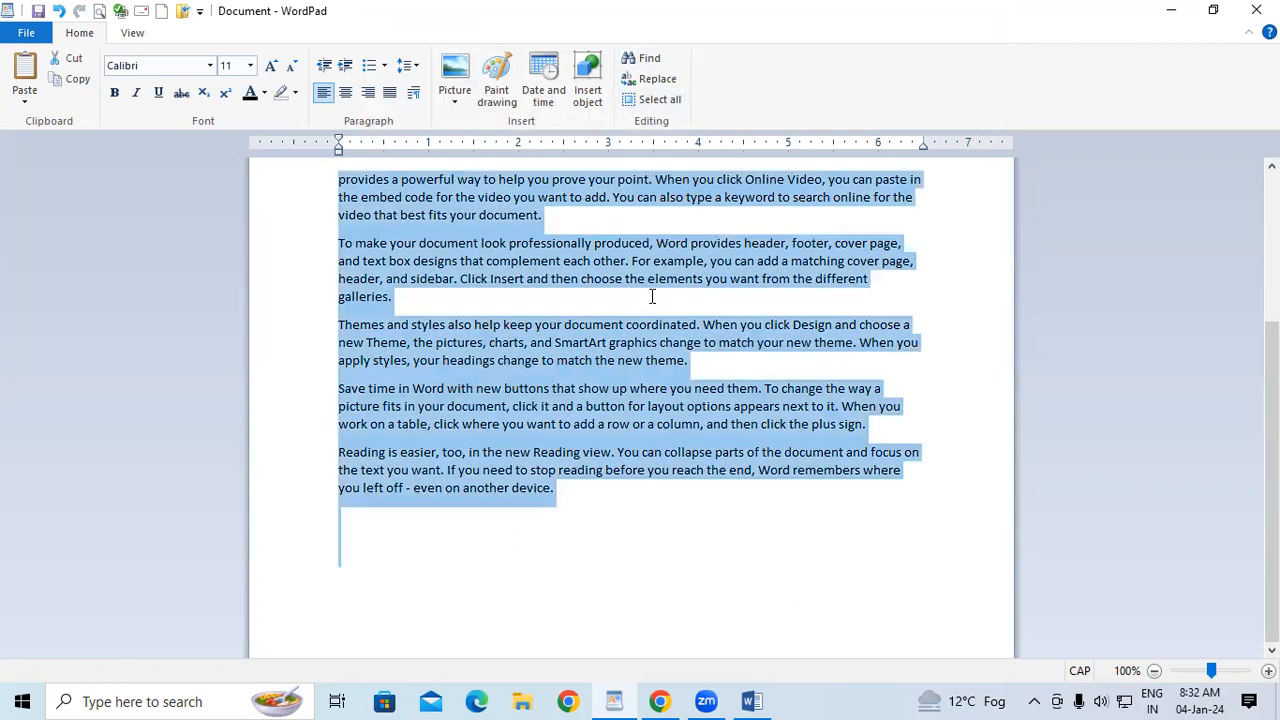
{"action": "key", "text": "ctrl+shift+period"}
{"action": "key", "text": "ctrl+shift+period"}
{"action": "key", "text": "ctrl+shift+period"}
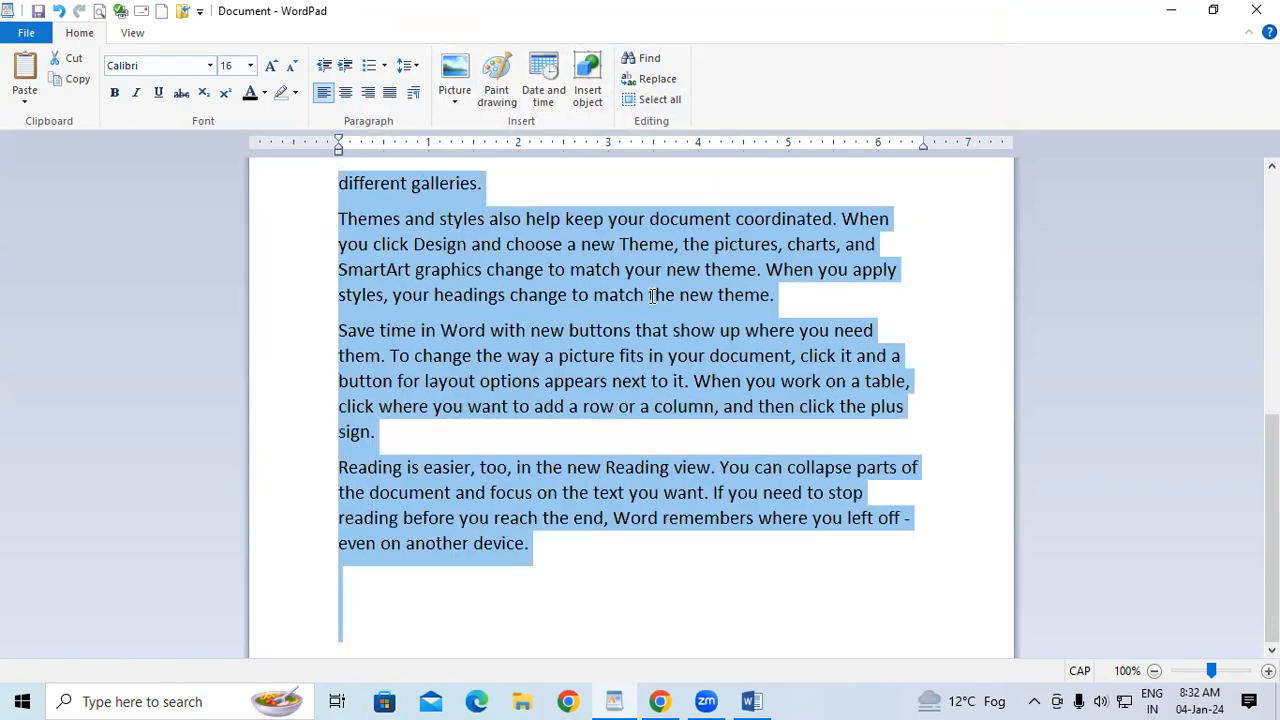
{"action": "left_click", "coordinate": [652, 296]}
{"action": "scroll", "coordinate": [635, 335], "scroll_direction": "up", "scroll_amount": 5}
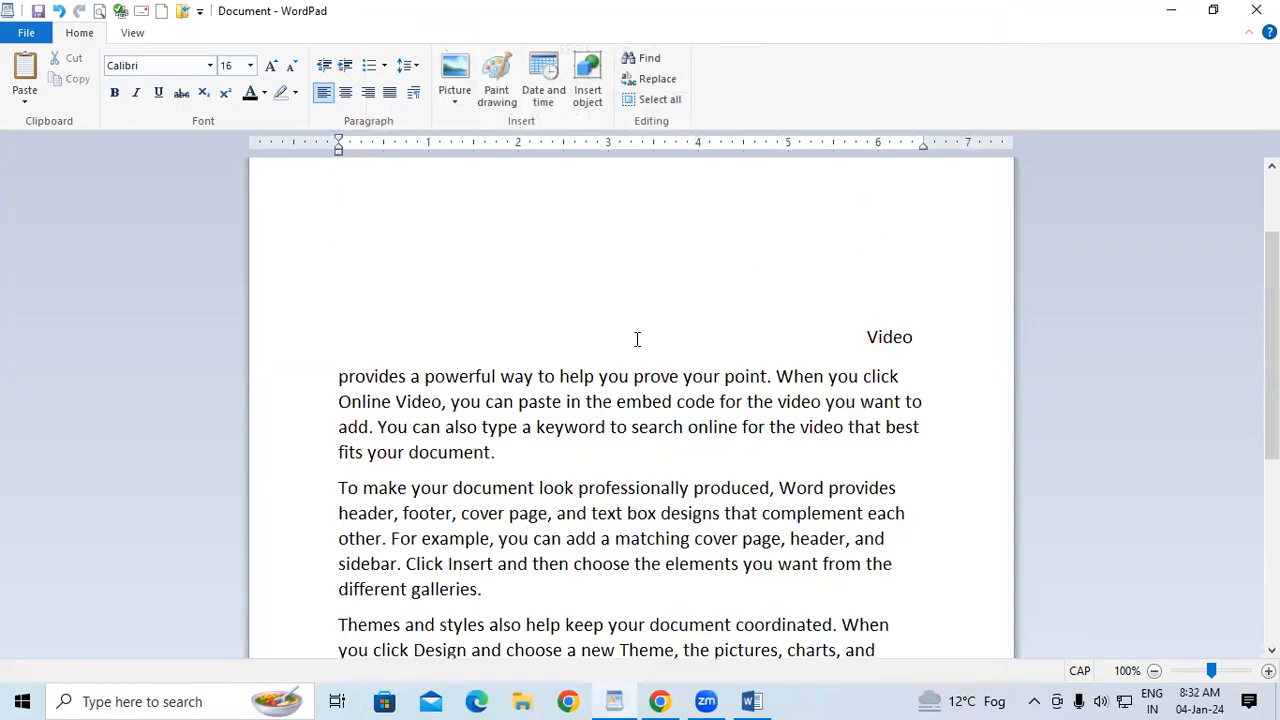
{"action": "scroll", "coordinate": [637, 339], "scroll_direction": "up", "scroll_amount": 2}
{"action": "scroll", "coordinate": [635, 340], "scroll_direction": "down", "scroll_amount": 6}
{"action": "scroll", "coordinate": [636, 340], "scroll_direction": "up", "scroll_amount": 3}
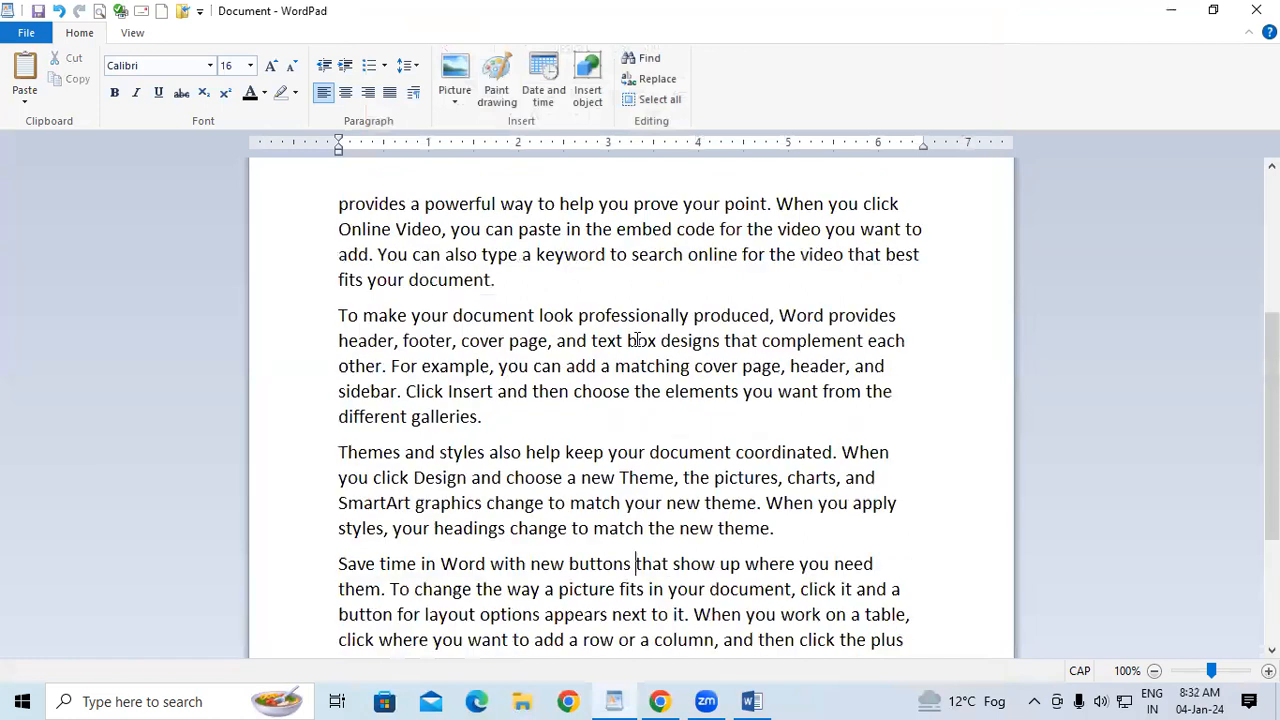
{"action": "scroll", "coordinate": [637, 340], "scroll_direction": "up", "scroll_amount": 4}
{"action": "scroll", "coordinate": [637, 340], "scroll_direction": "down", "scroll_amount": 7}
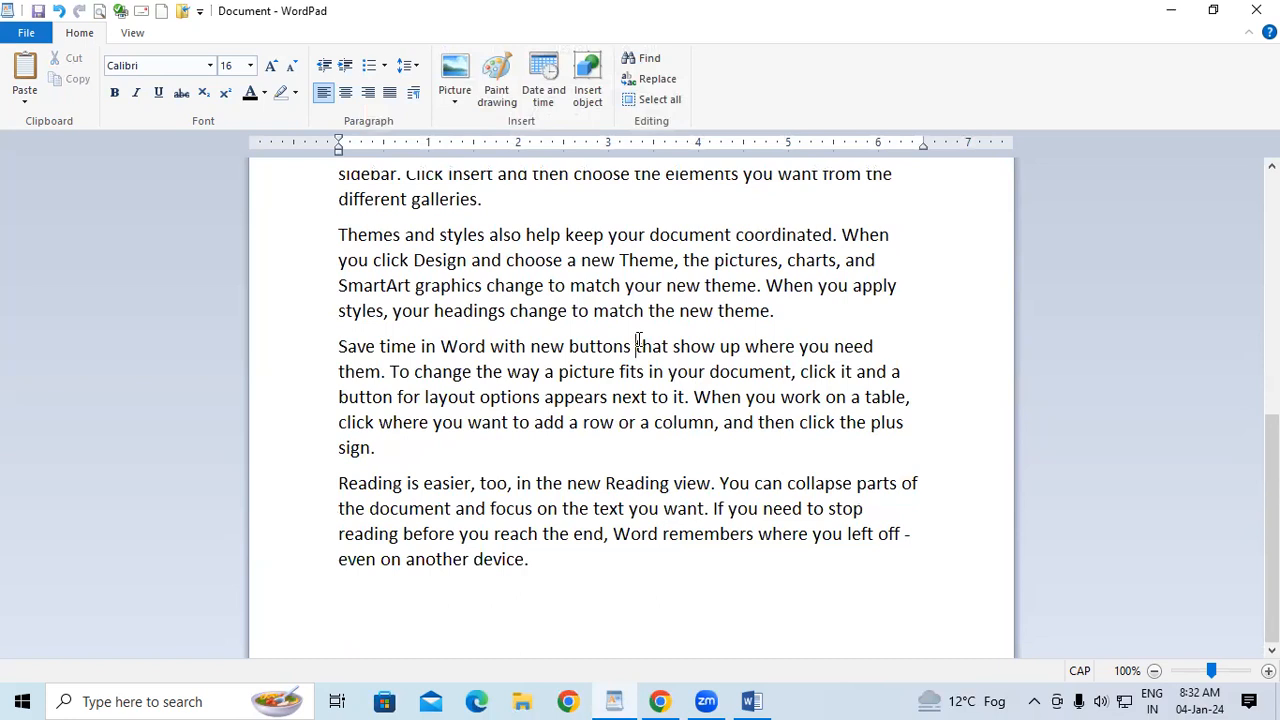
- Search the document for each occurrence of "DOCUMENT", without whole-word or case matching, and close the search
{"action": "key", "text": "ctrl+f"}
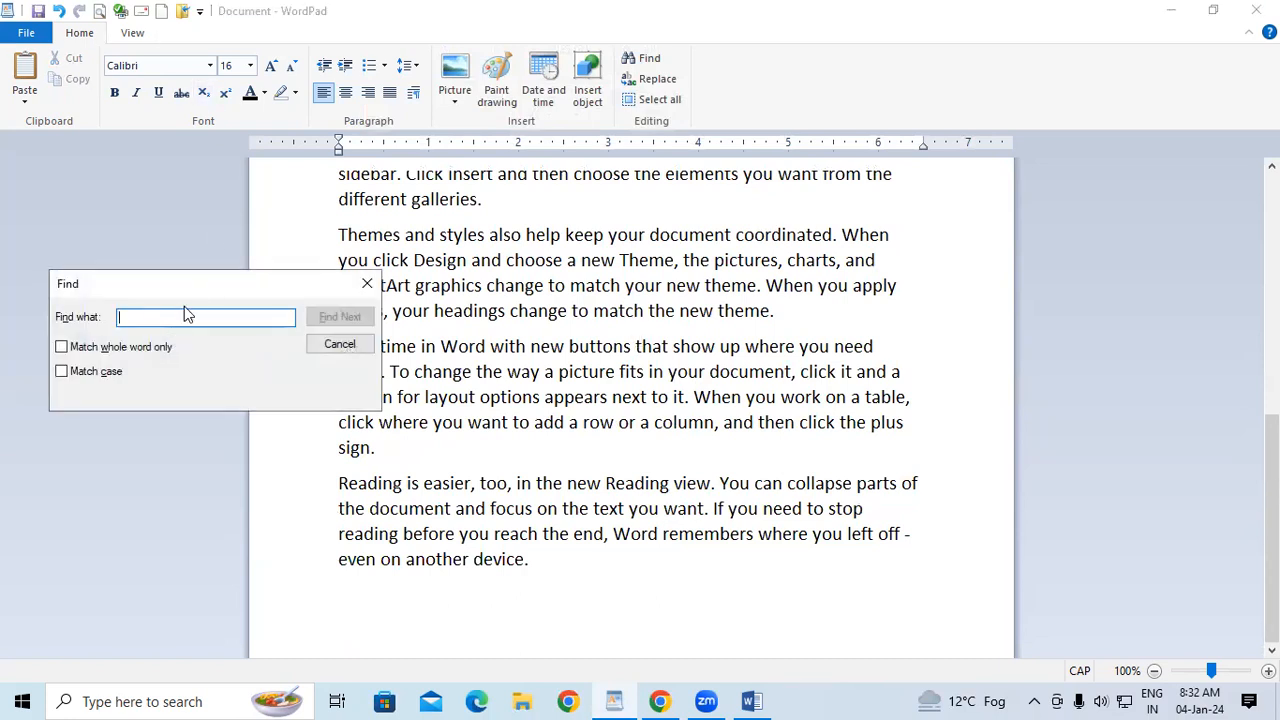
{"action": "type", "text": "DO"}
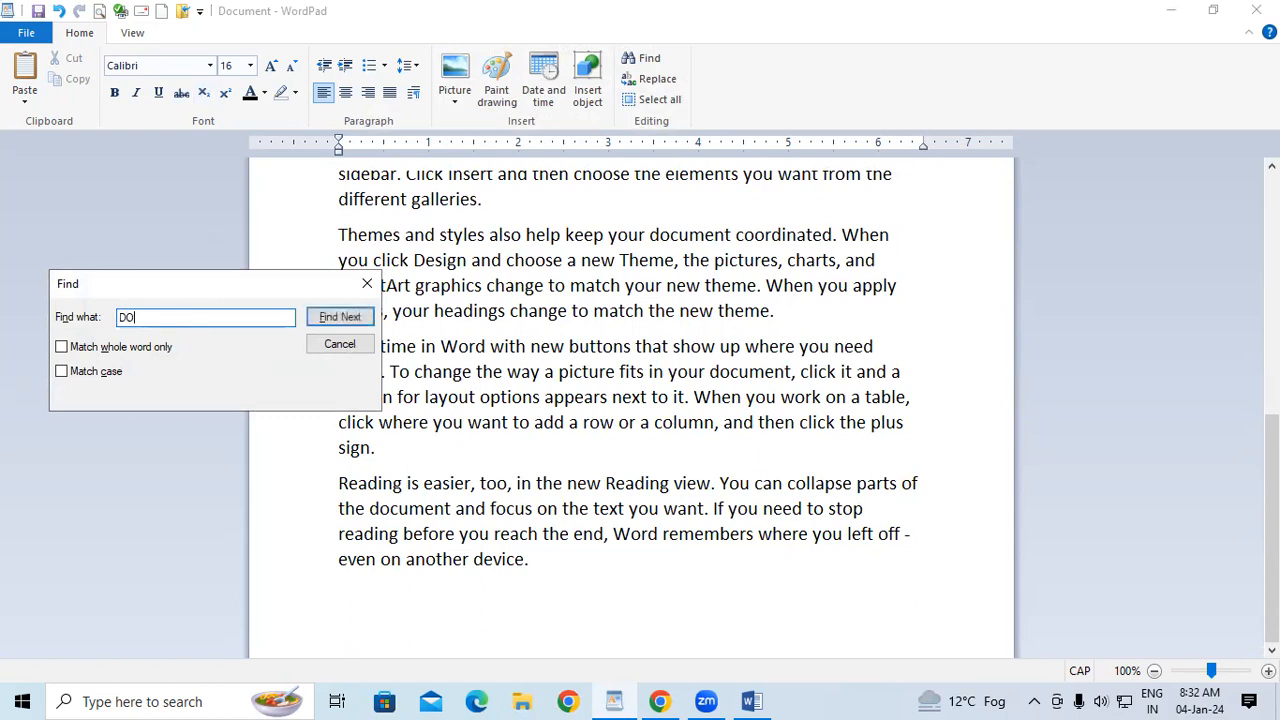
{"action": "type", "text": "CUMENT"}
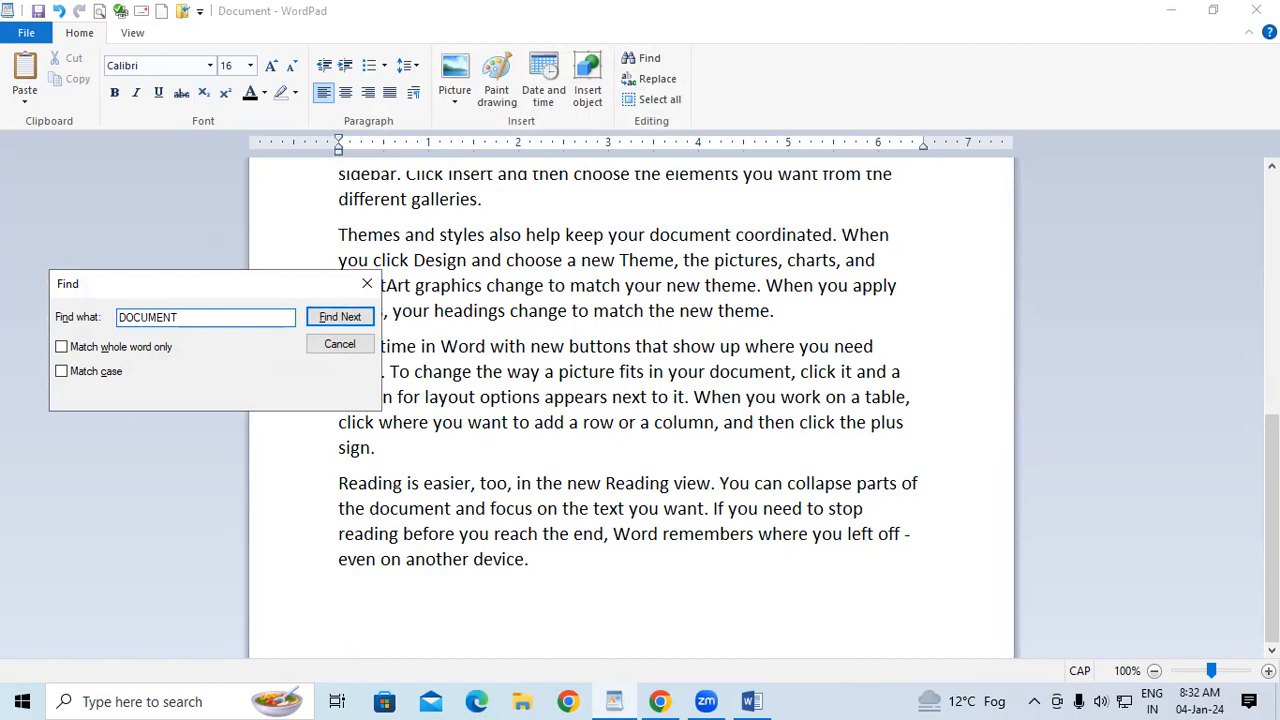
{"action": "left_click", "coordinate": [338, 322]}
{"action": "left_click", "coordinate": [338, 324]}
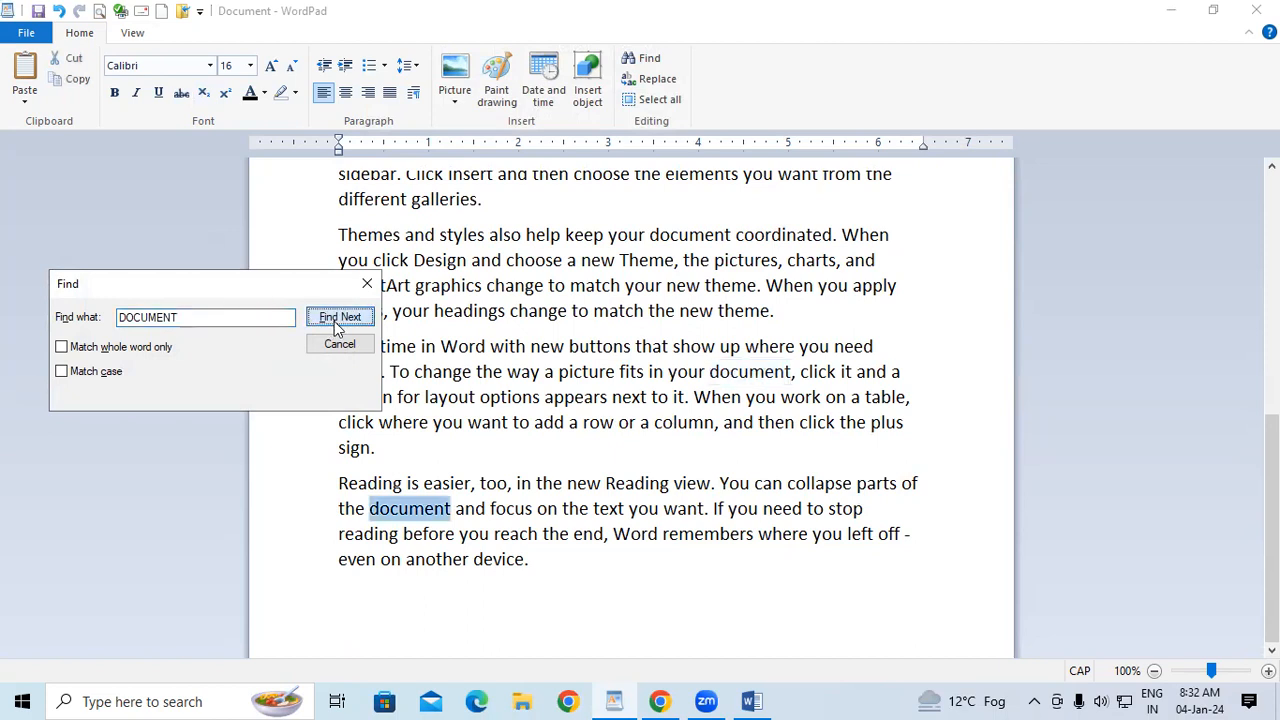
{"action": "left_click", "coordinate": [338, 322]}
{"action": "left_click", "coordinate": [338, 322]}
{"action": "left_click", "coordinate": [338, 322]}
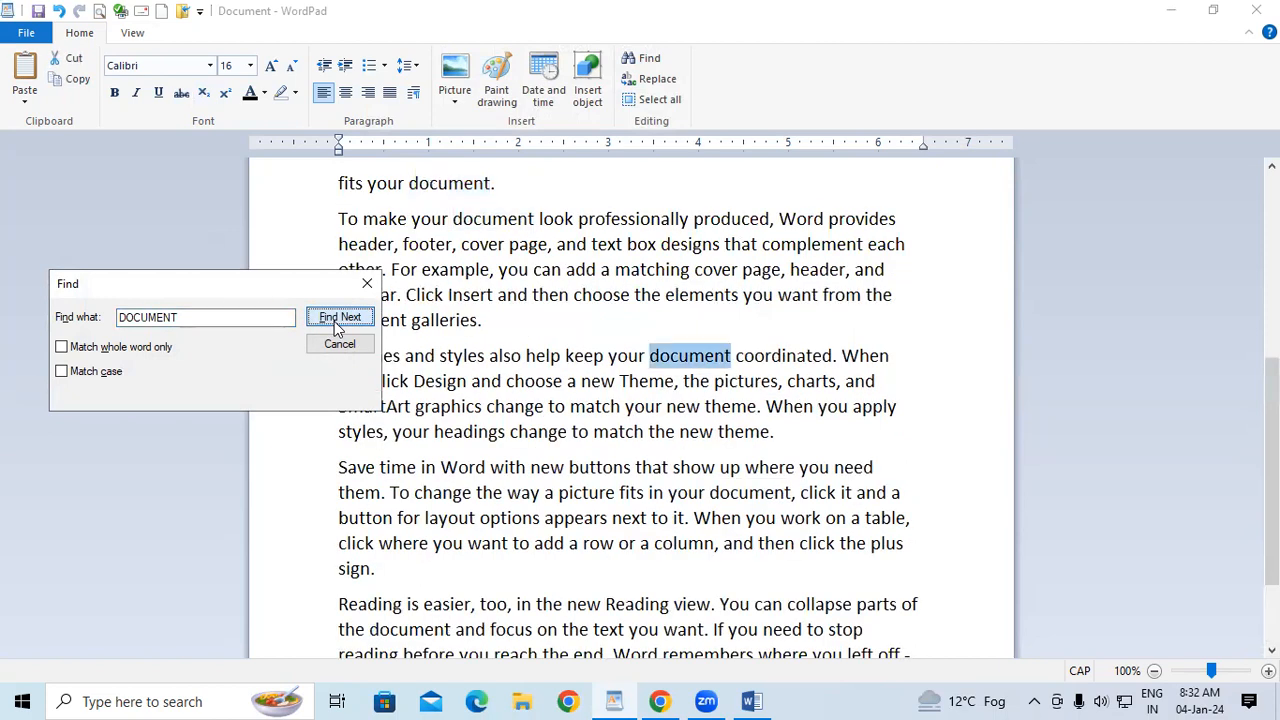
{"action": "left_click", "coordinate": [334, 321]}
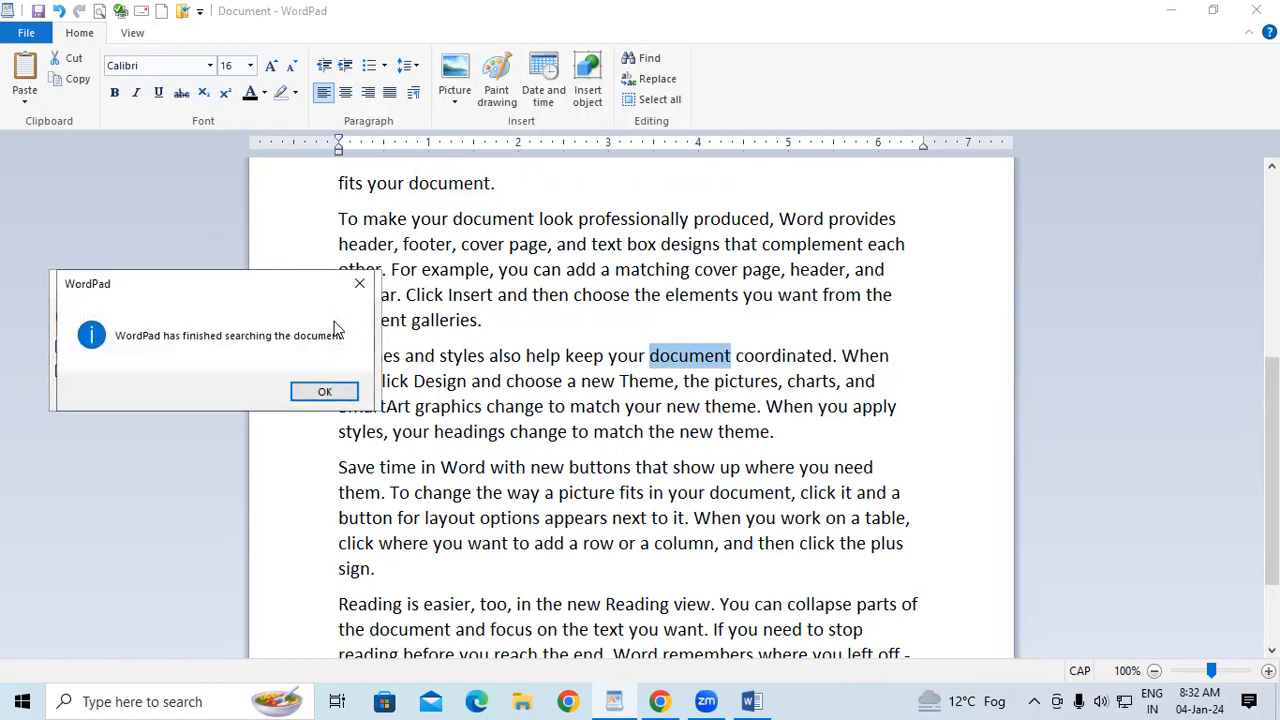
{"action": "left_click", "coordinate": [326, 391]}
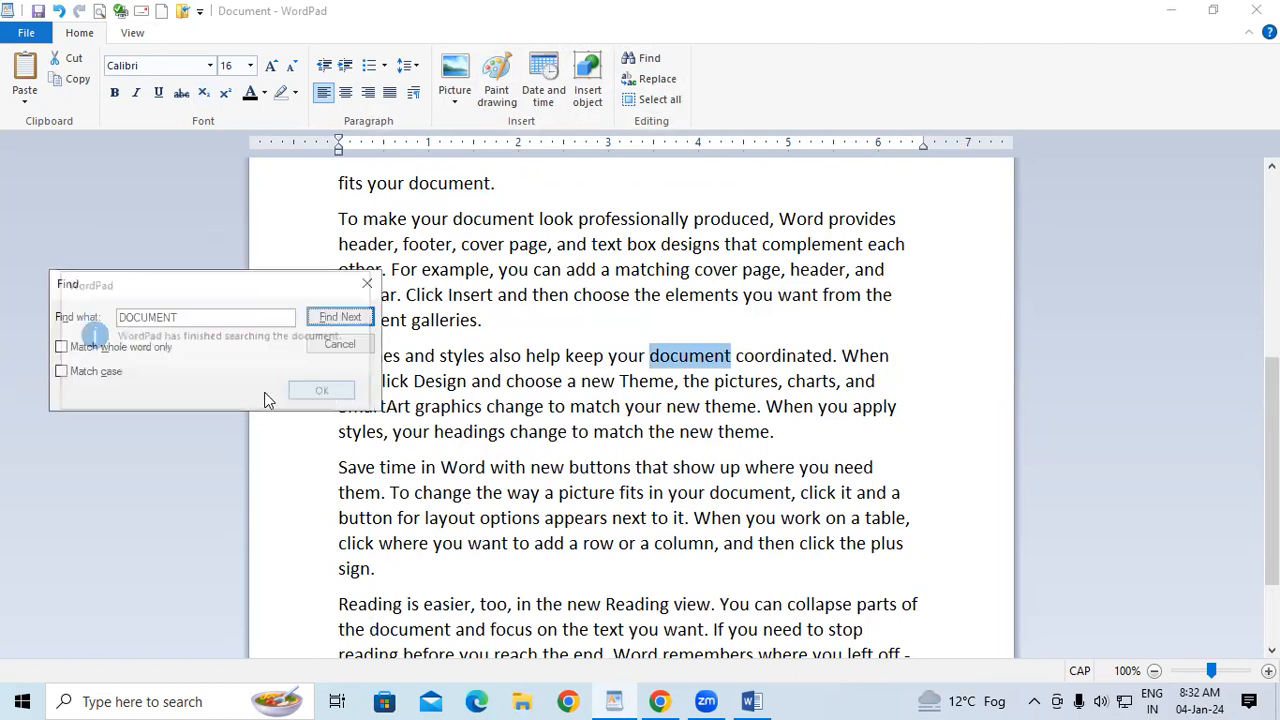
{"action": "left_click", "coordinate": [345, 319]}
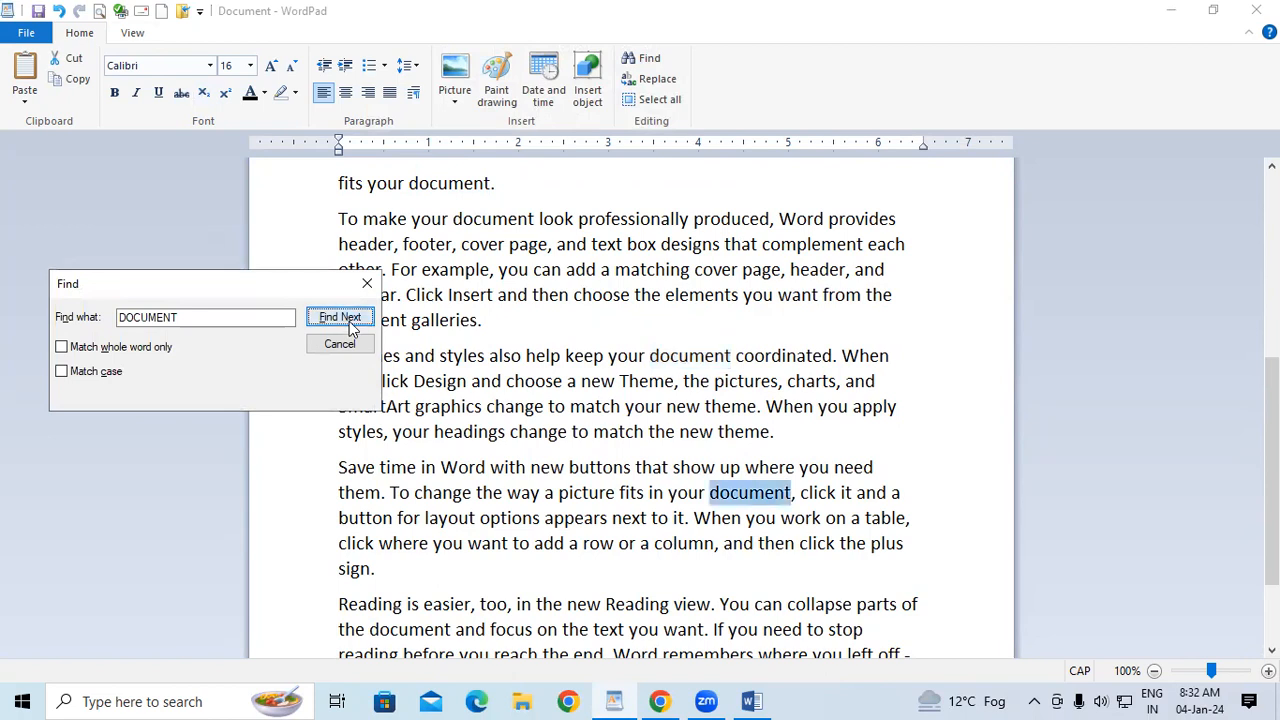
{"action": "left_click", "coordinate": [367, 284]}
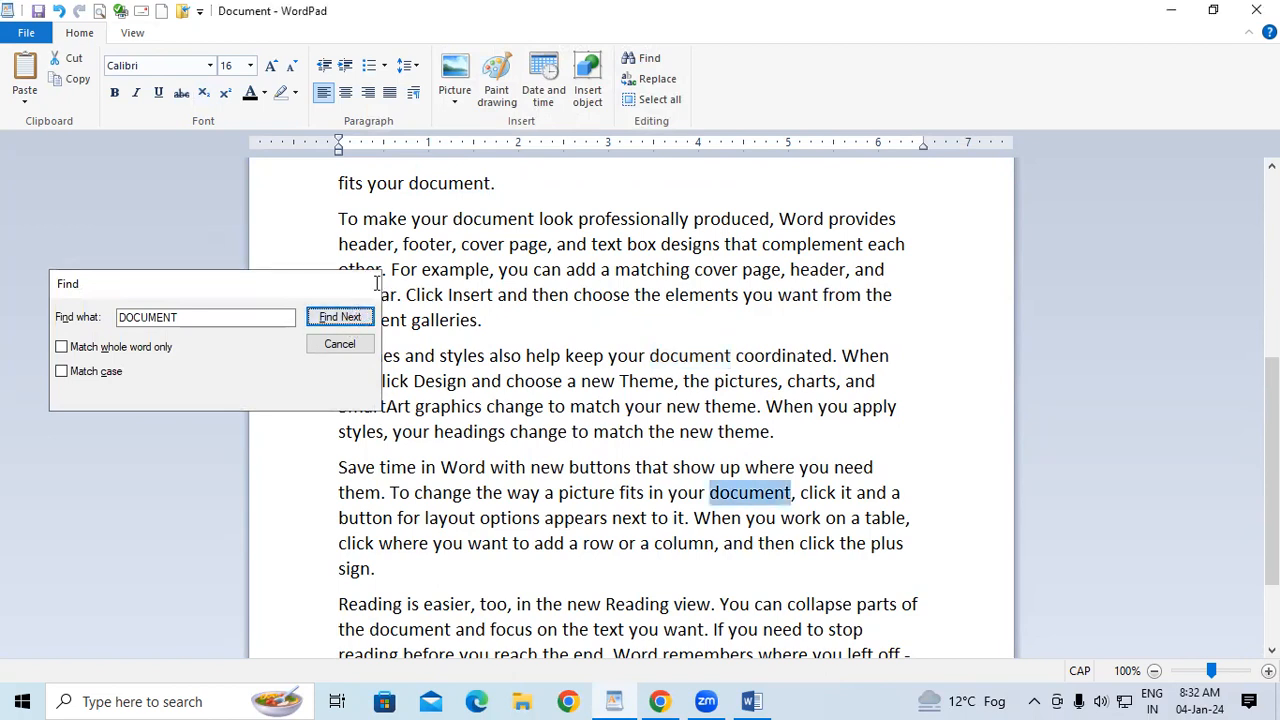
{"action": "left_click", "coordinate": [654, 331]}
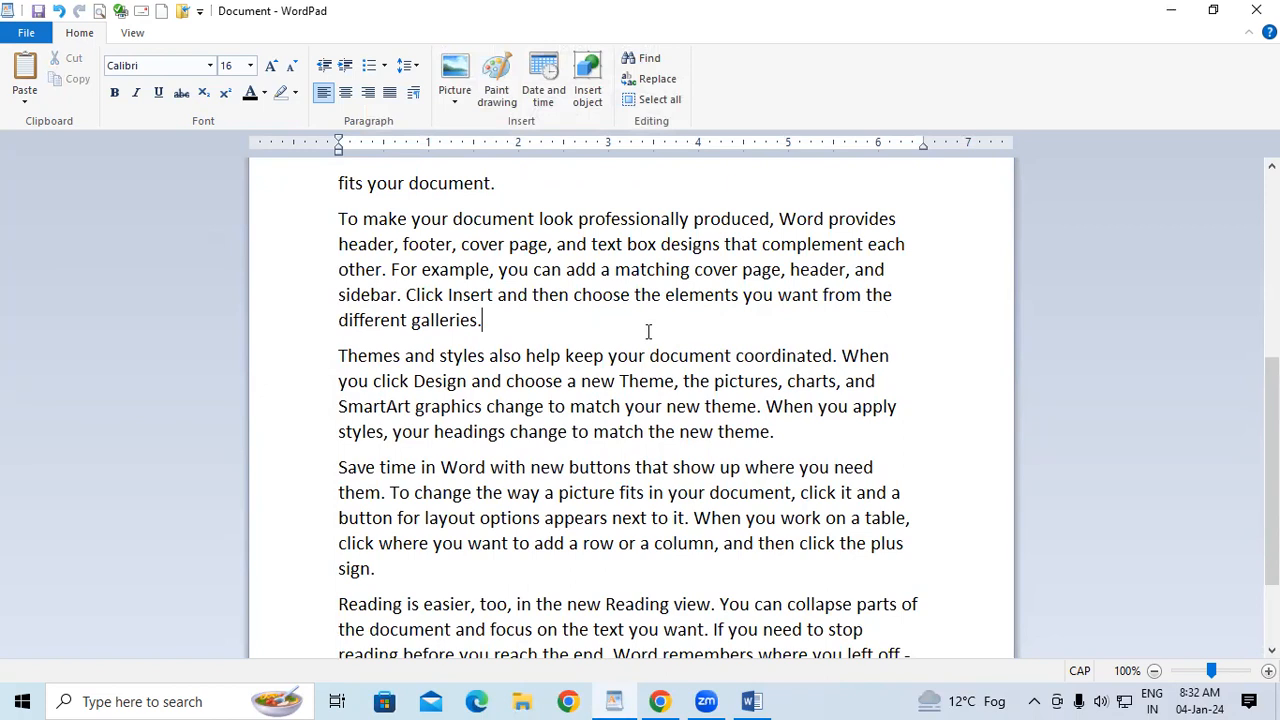
- Replace all occurrences of "DOCUMENT" with "MOUSE" throughout the text
{"action": "key", "text": "ctrl+h"}
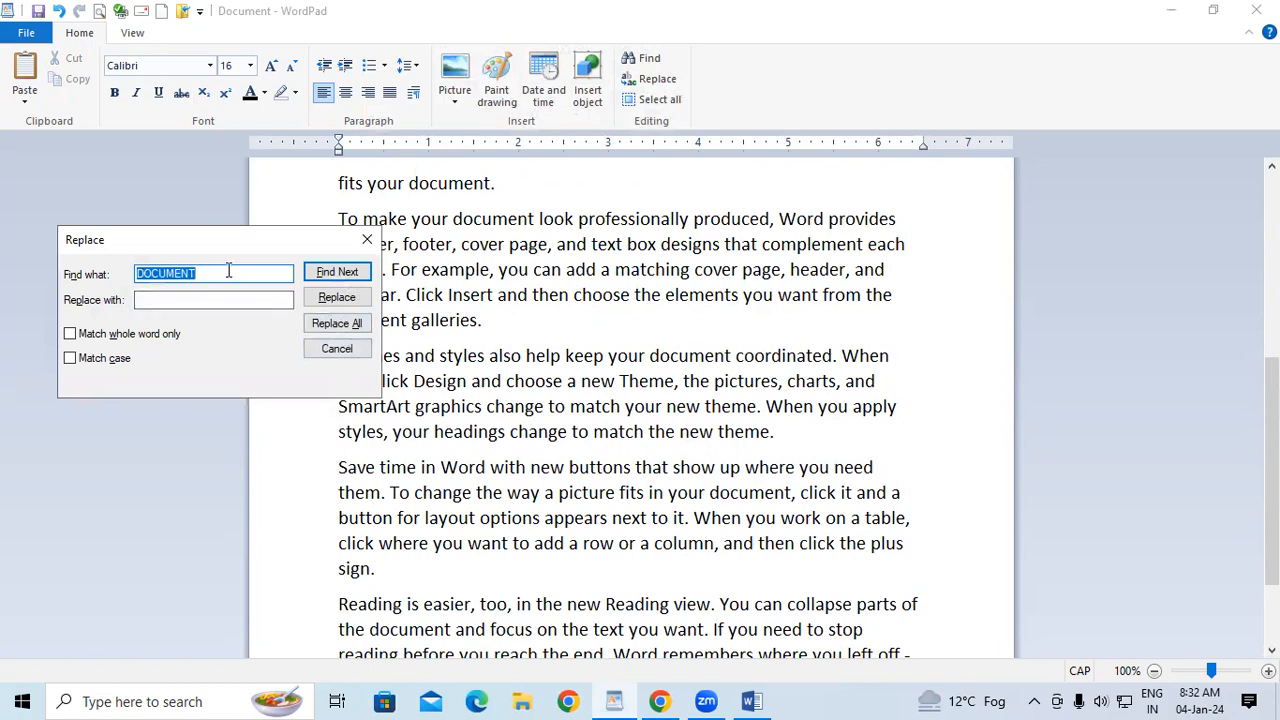
{"action": "left_click", "coordinate": [187, 300]}
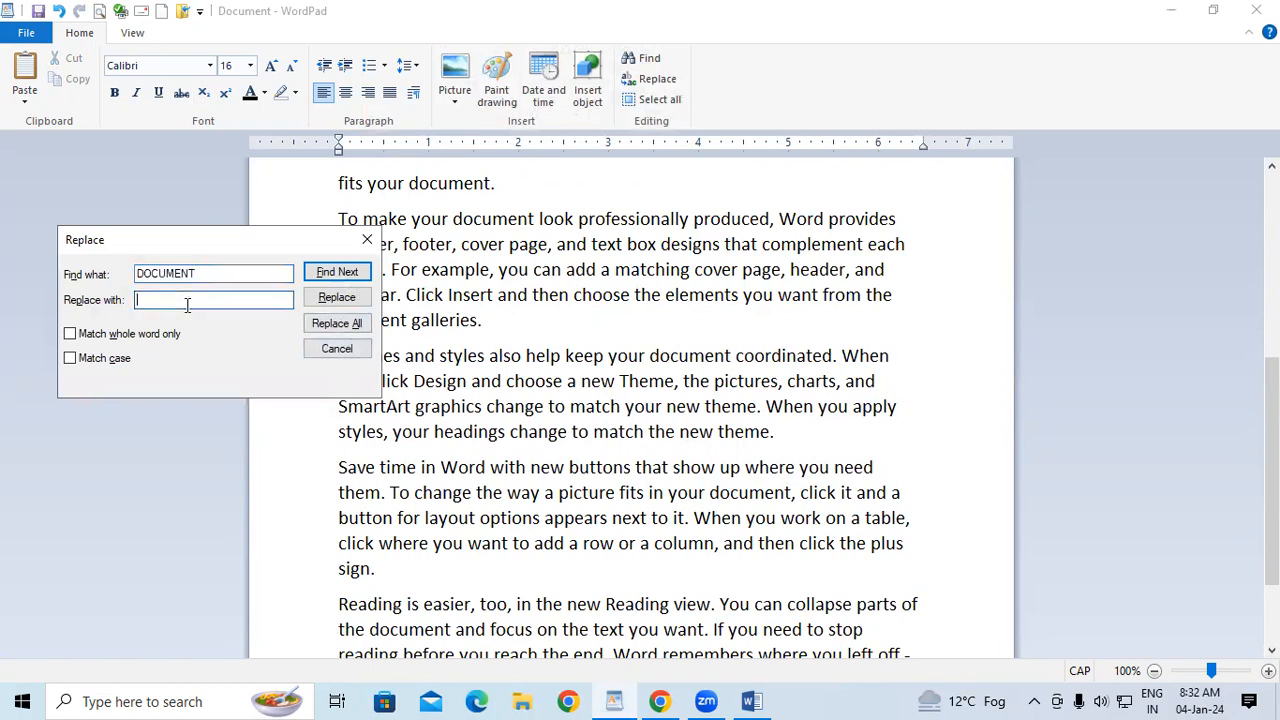
{"action": "type", "text": "MOUSE"}
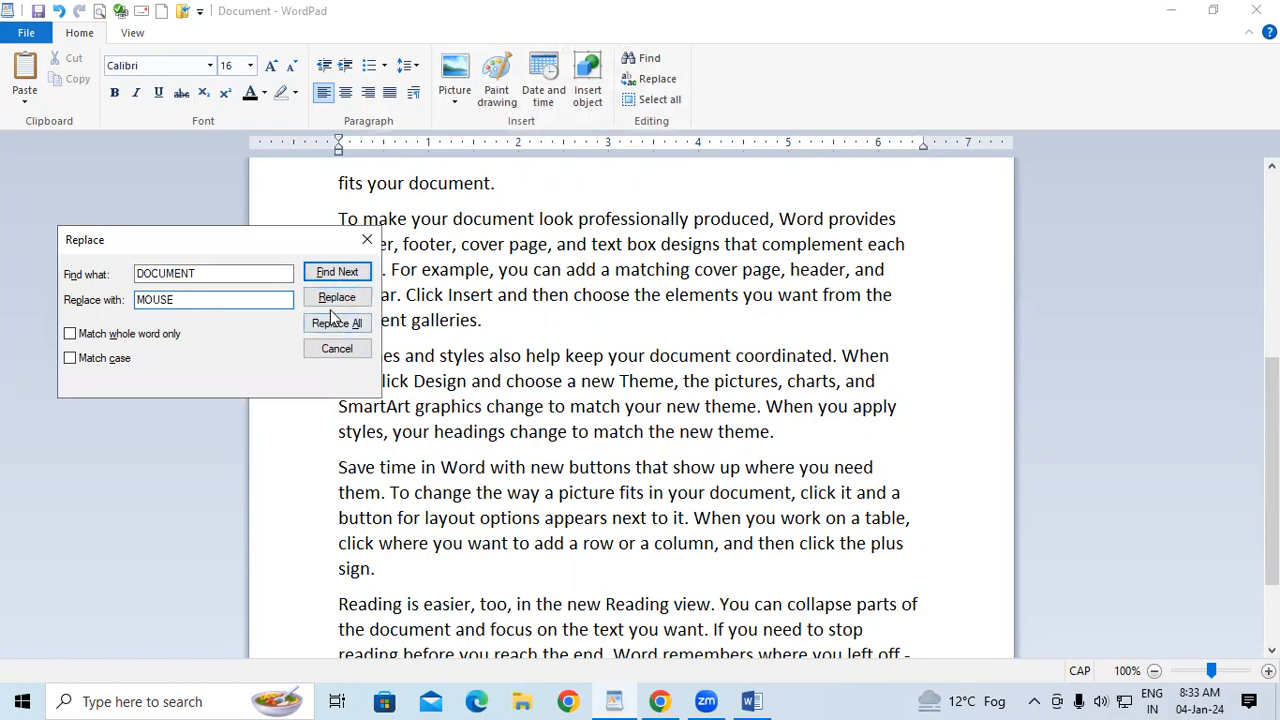
{"action": "left_click", "coordinate": [362, 330]}
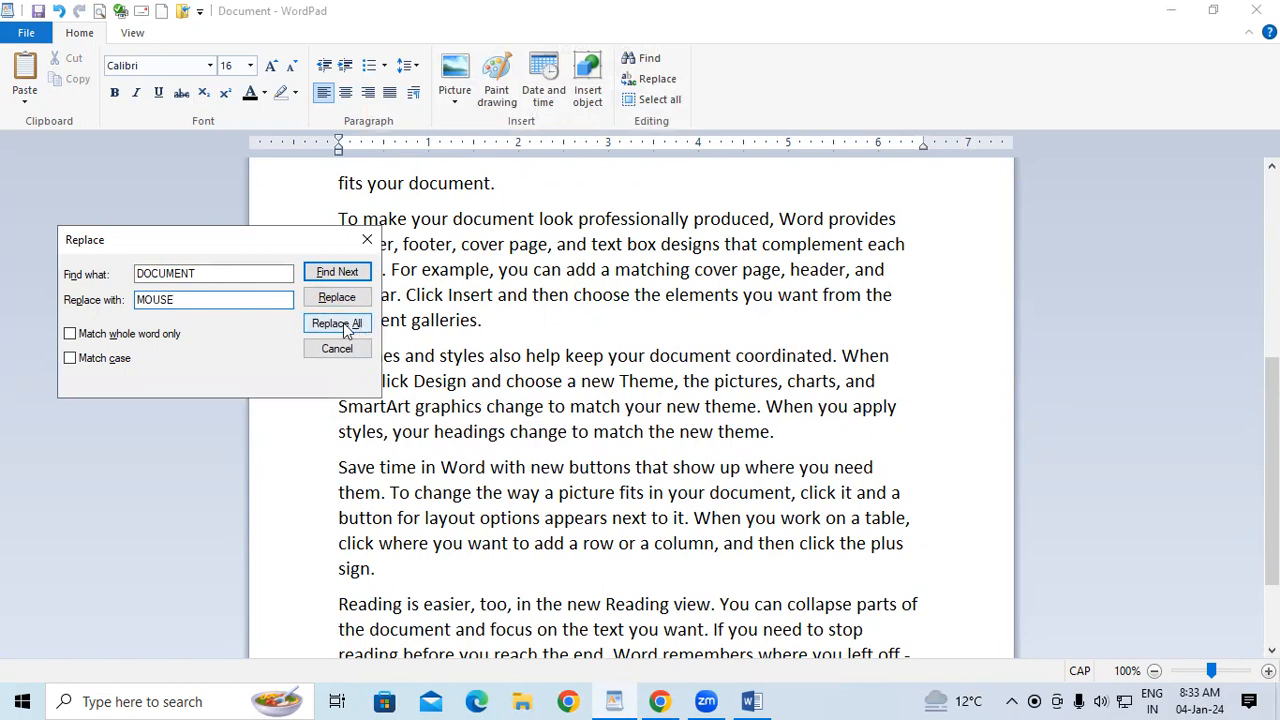
{"action": "left_click", "coordinate": [362, 255]}
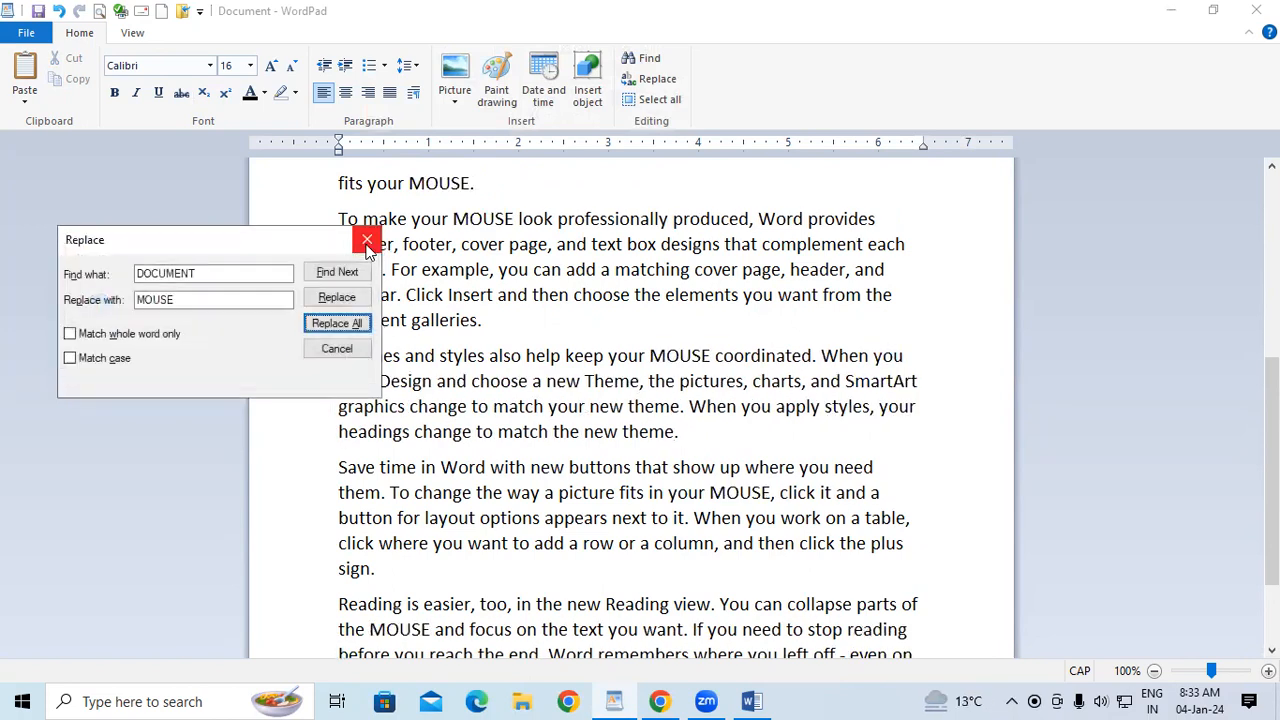
{"action": "left_click", "coordinate": [366, 241]}
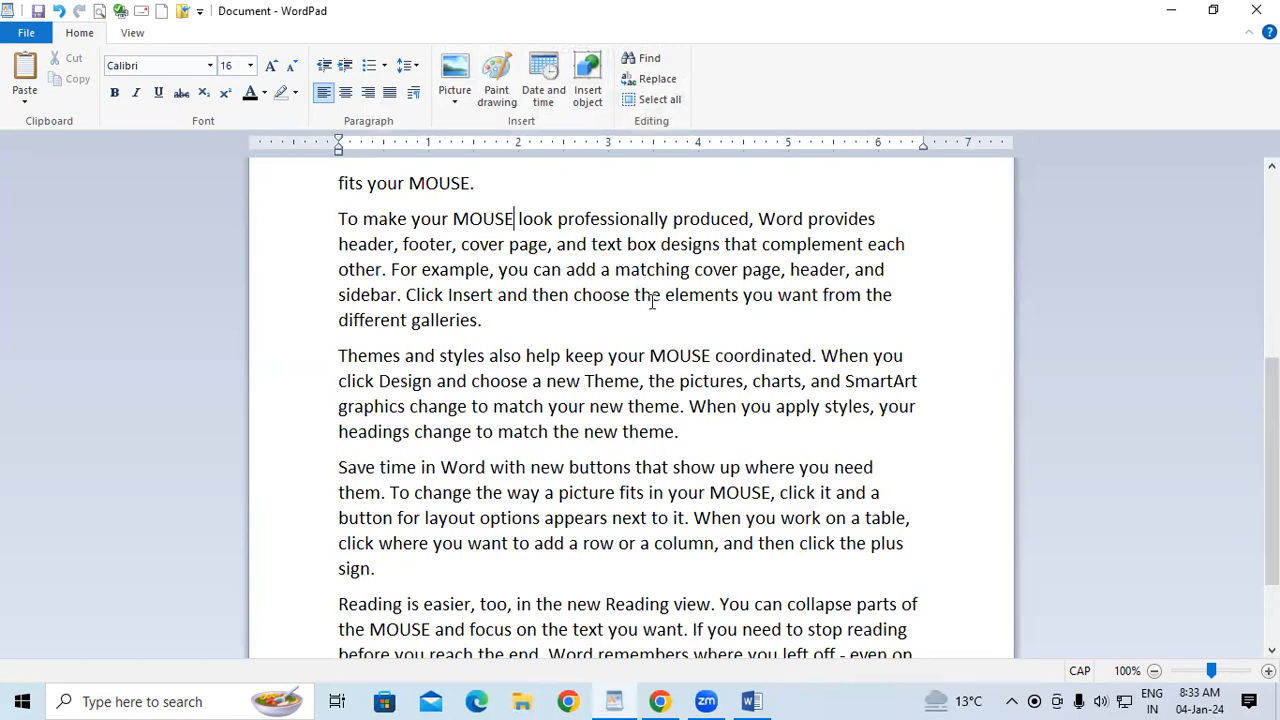
- Select the entire document content, delete it and undo the deletion, twice in a row
{"action": "key", "text": "ctrl+a"}
{"action": "scroll", "coordinate": [654, 300], "scroll_direction": "up", "scroll_amount": 3}
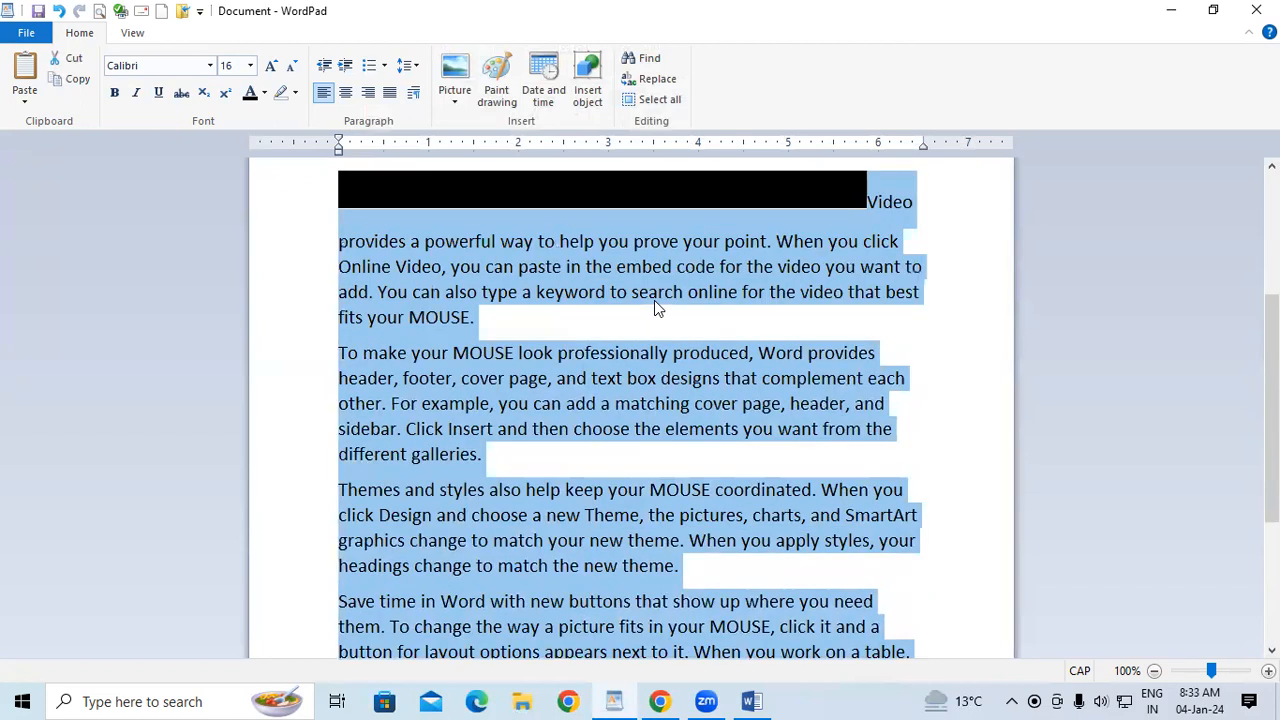
{"action": "key", "text": "Delete"}
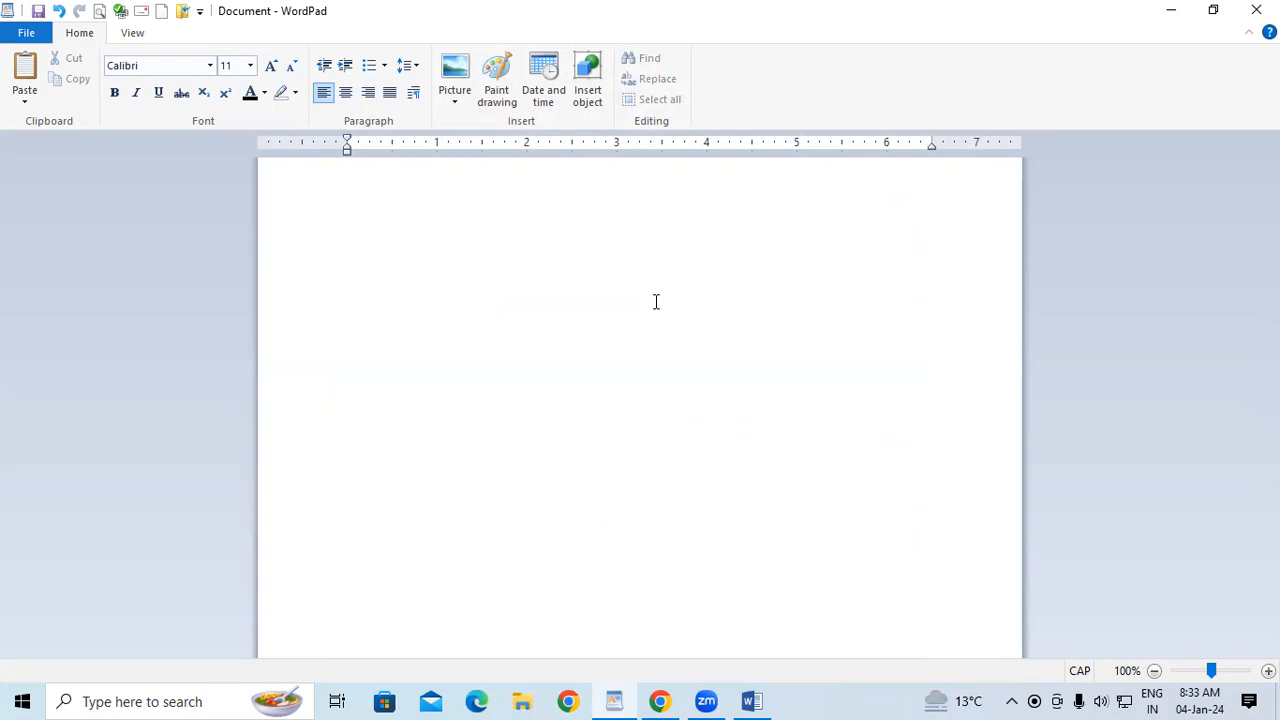
{"action": "key", "text": "ctrl+z"}
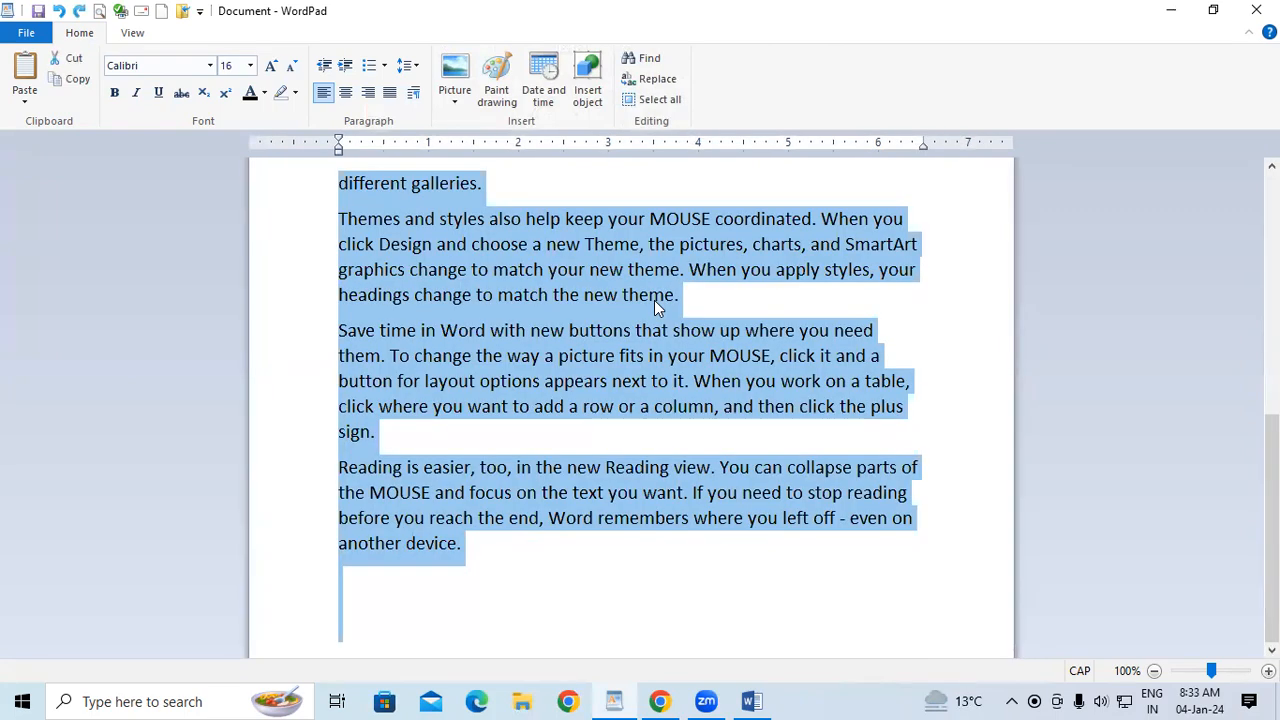
{"action": "key", "text": "Delete"}
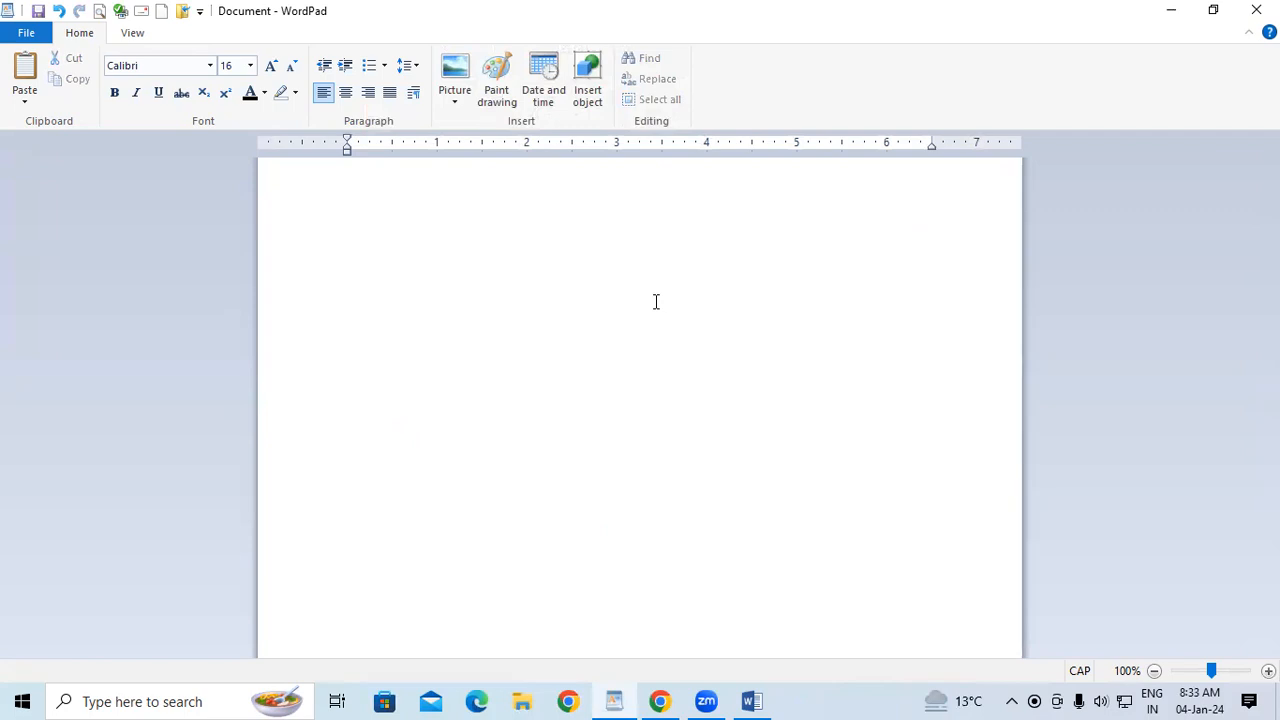
{"action": "key", "text": "ctrl+z"}
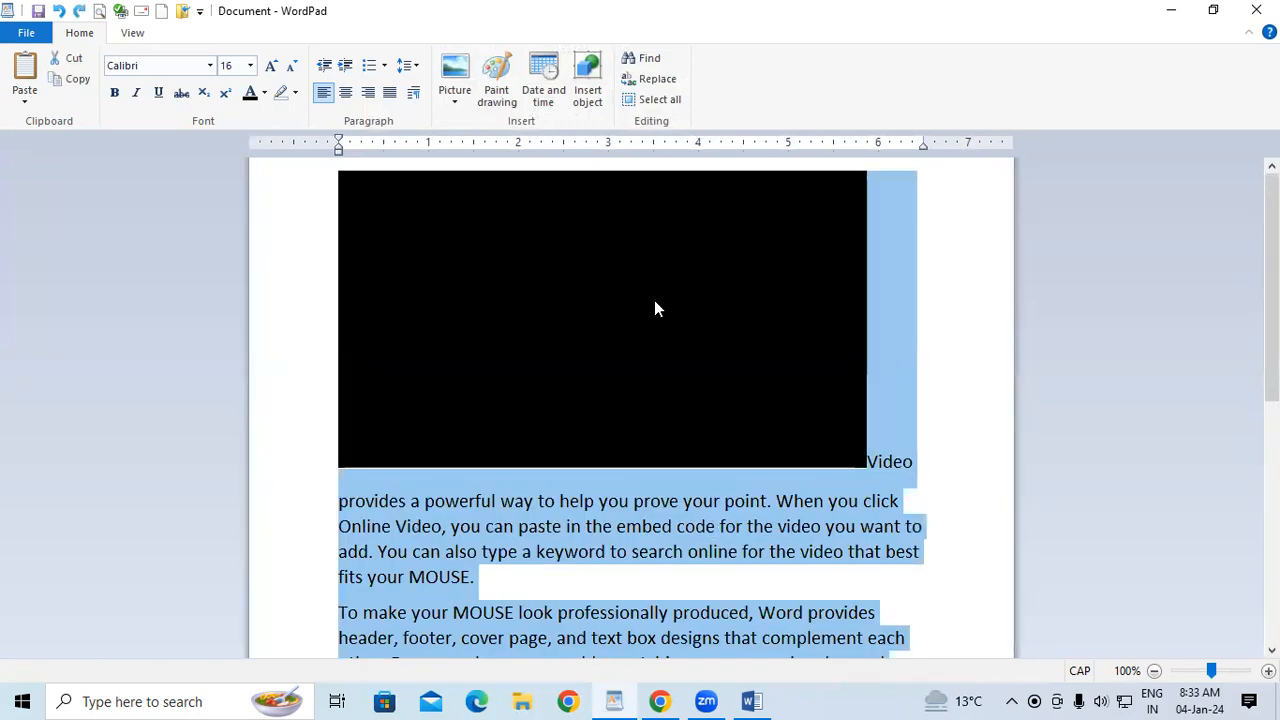
{"action": "left_click", "coordinate": [716, 528]}
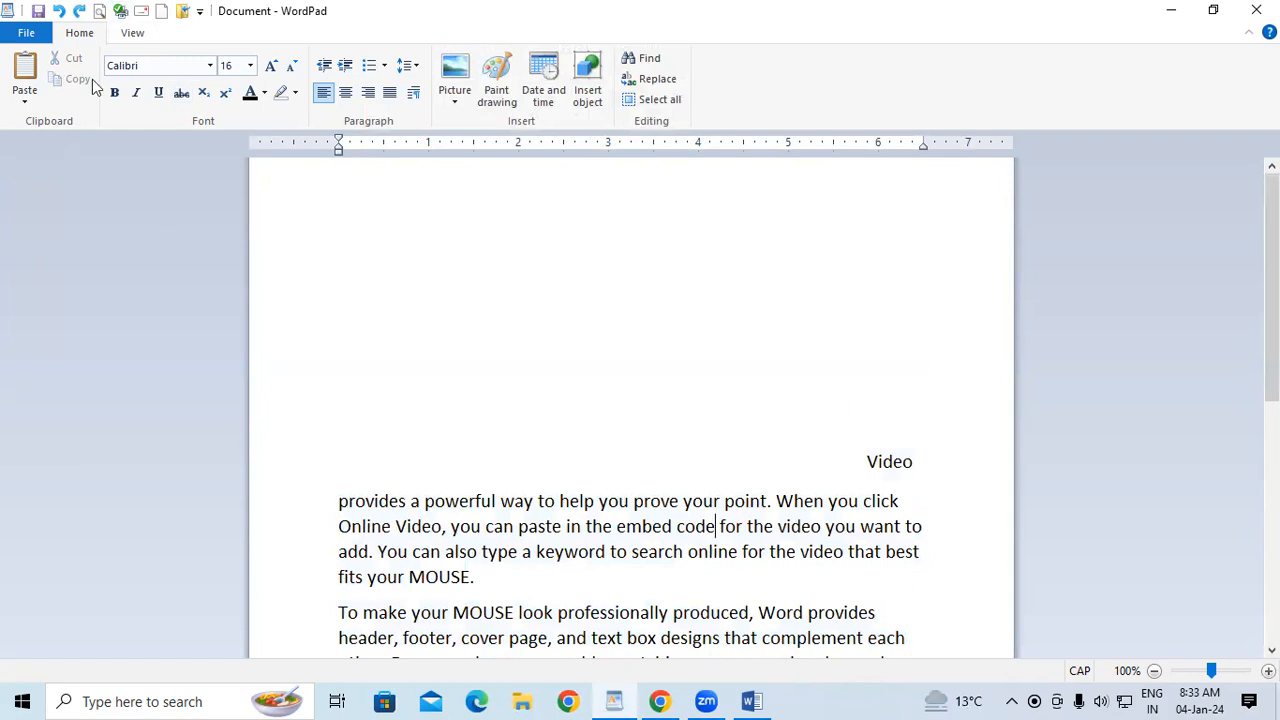
- Zoom the document in to 150%
{"action": "left_click", "coordinate": [133, 34]}
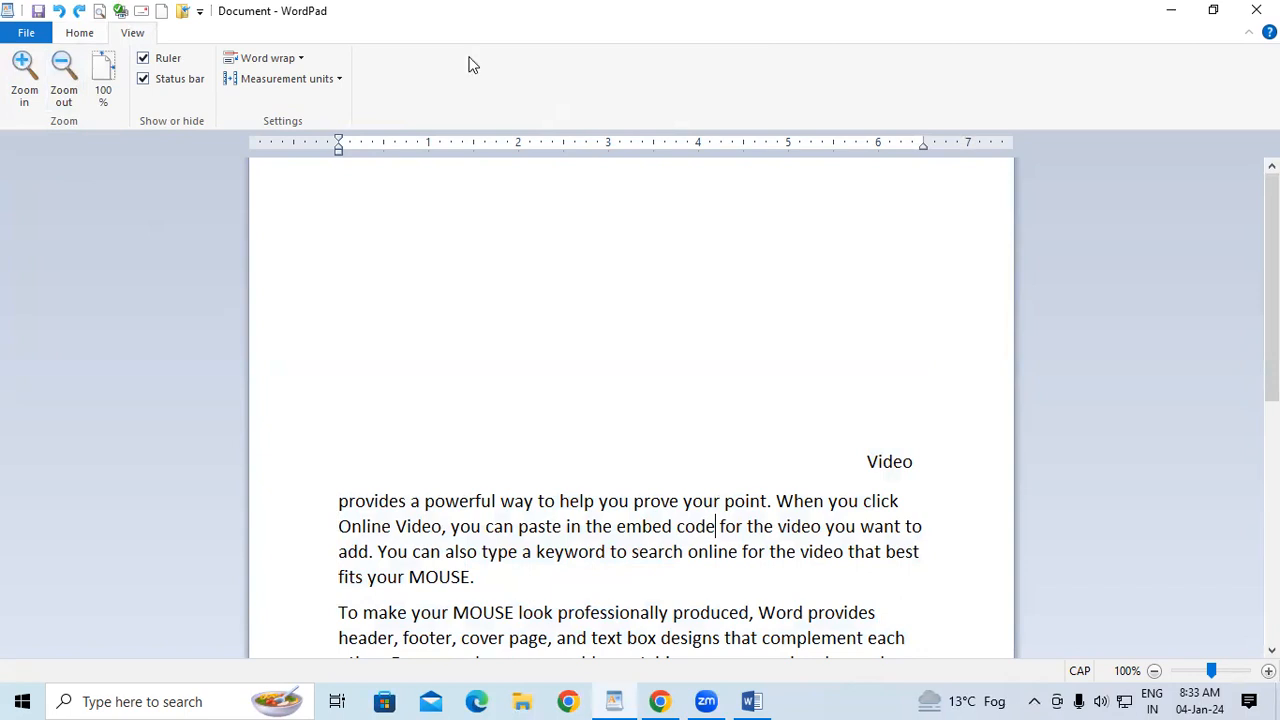
{"action": "left_click", "coordinate": [22, 86]}
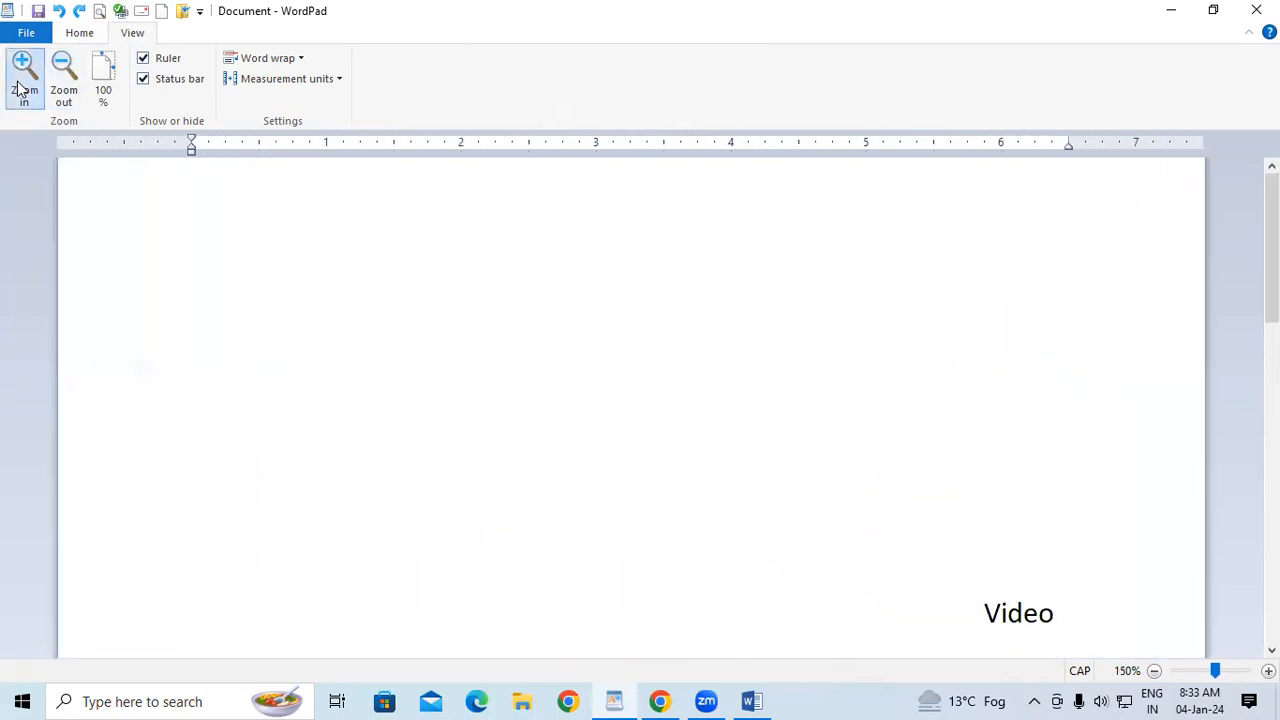
- Zoom the document in step by step up to the 500% maximum
{"action": "left_click", "coordinate": [22, 86]}
{"action": "left_click", "coordinate": [22, 86]}
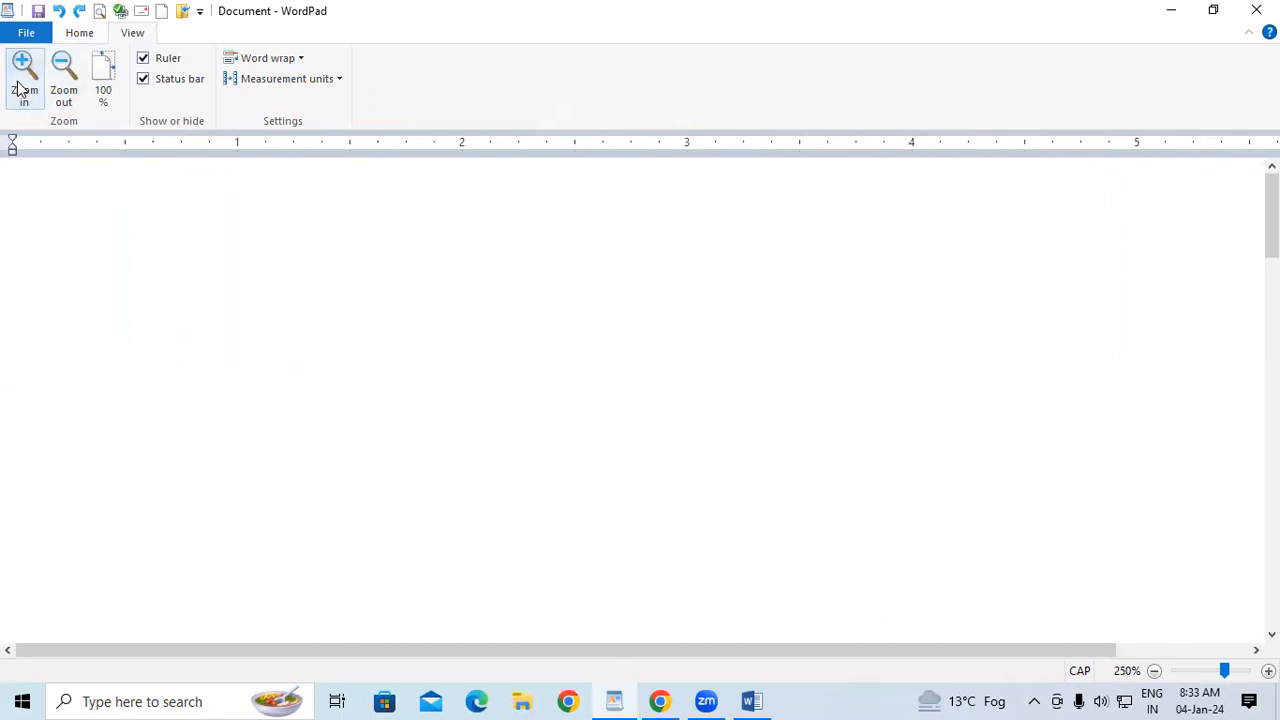
{"action": "left_click", "coordinate": [22, 86]}
{"action": "left_click", "coordinate": [22, 86]}
{"action": "left_click", "coordinate": [22, 86]}
{"action": "left_click", "coordinate": [22, 86]}
{"action": "left_click", "coordinate": [22, 88]}
{"action": "left_click", "coordinate": [22, 88]}
{"action": "left_click", "coordinate": [22, 88]}
{"action": "left_click", "coordinate": [22, 88]}
{"action": "left_click", "coordinate": [20, 88]}
{"action": "left_click", "coordinate": [20, 88]}
{"action": "left_click", "coordinate": [20, 88]}
{"action": "left_click", "coordinate": [20, 88]}
{"action": "left_click", "coordinate": [20, 88]}
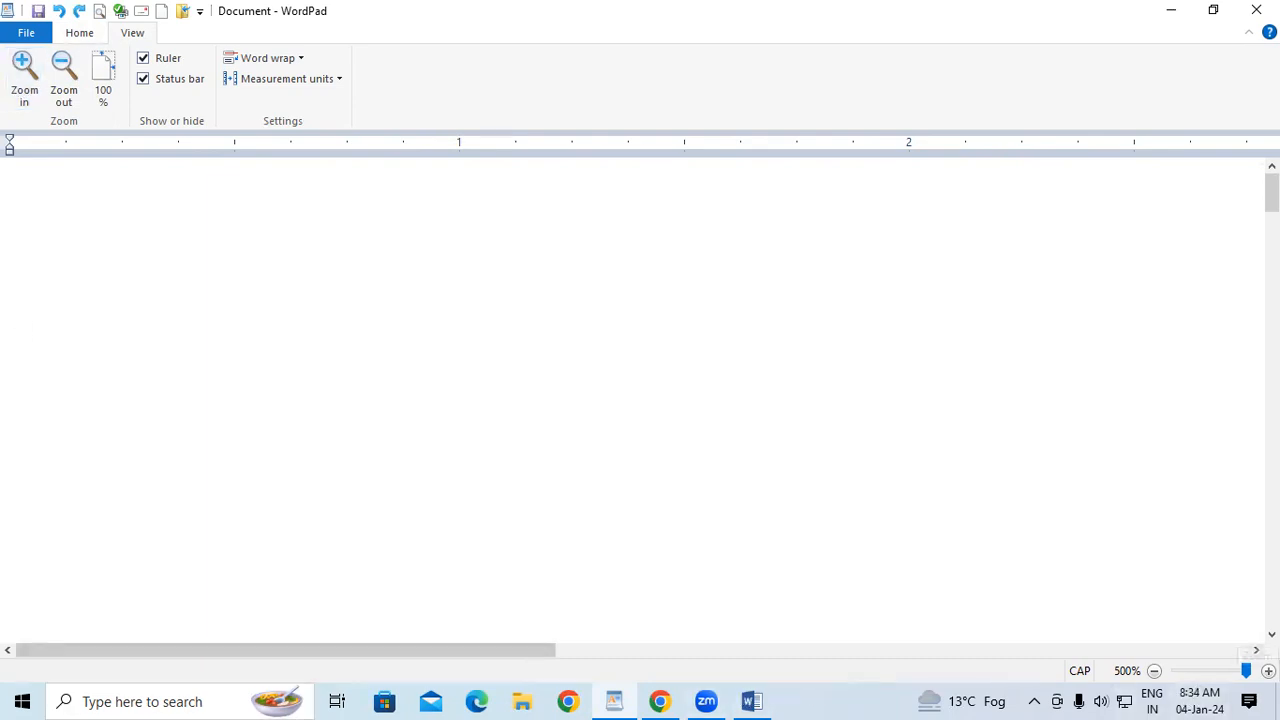
- Try the zoom slider at 140% and back at 500%, and reset the document zoom to 100%
{"action": "left_click_drag", "start_coordinate": [1246, 671], "coordinate": [1213, 671]}
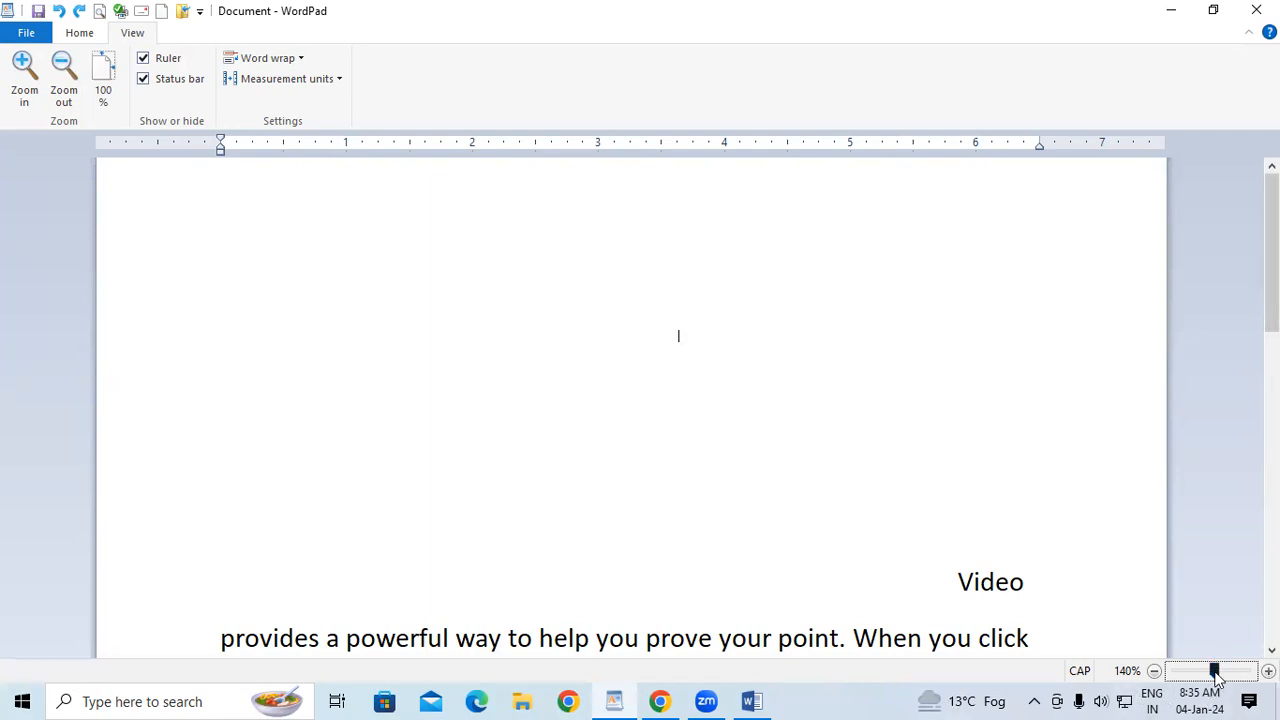
{"action": "left_click_drag", "start_coordinate": [1214, 671], "coordinate": [1248, 671]}
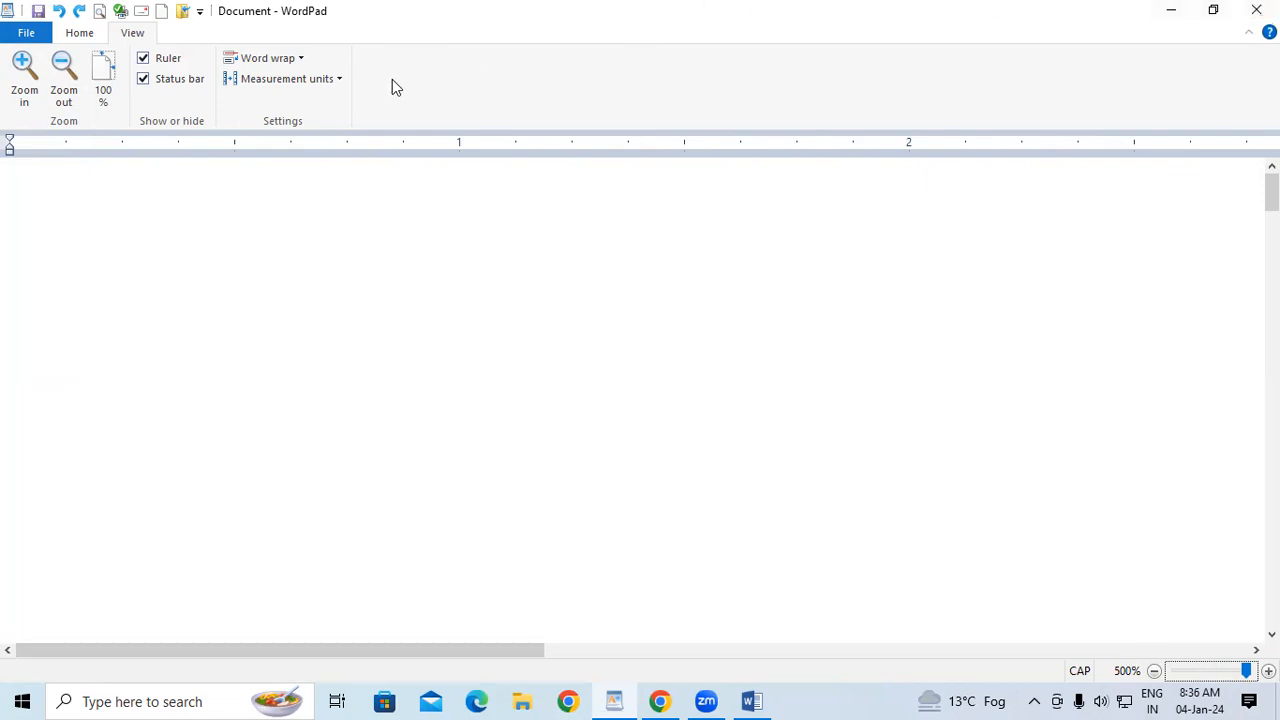
{"action": "left_click", "coordinate": [110, 90]}
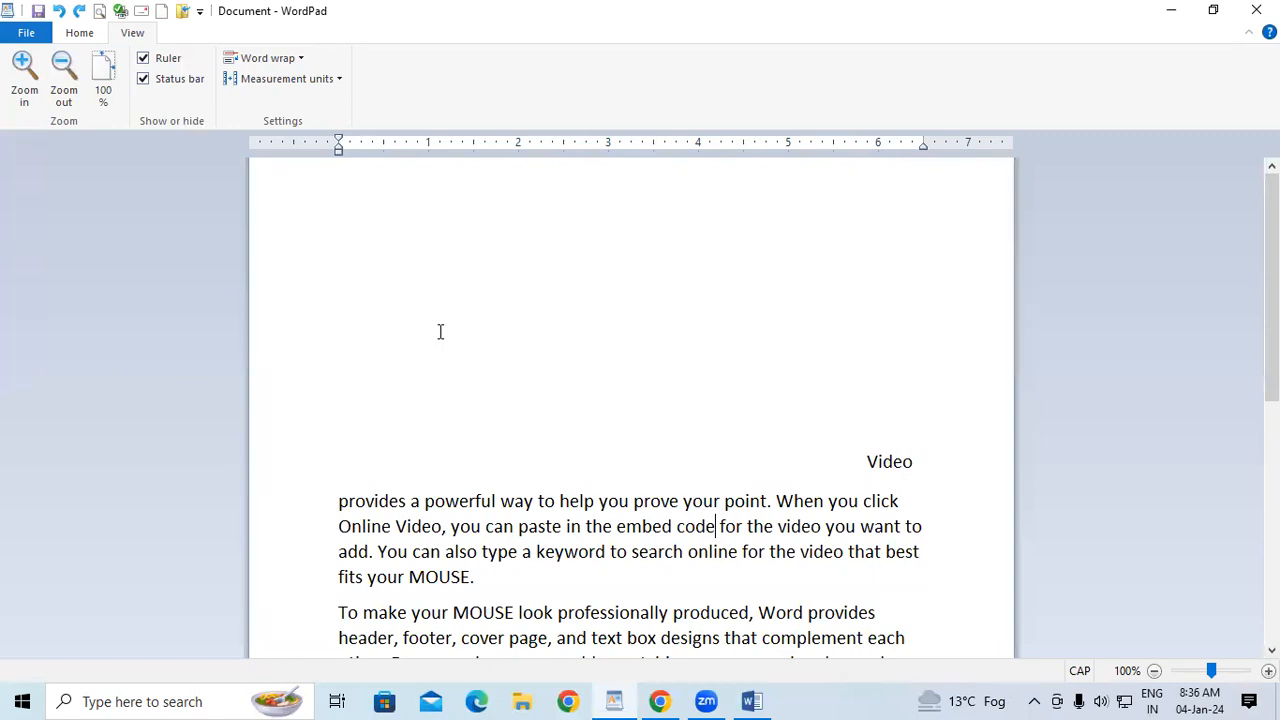
- Replace the entire document content with the five-paragraph sample text beginning "Video provides a powerful way to help you prove your point."
{"action": "scroll", "coordinate": [440, 331], "scroll_direction": "down", "scroll_amount": 5}
{"action": "scroll", "coordinate": [666, 280], "scroll_direction": "up", "scroll_amount": 3}
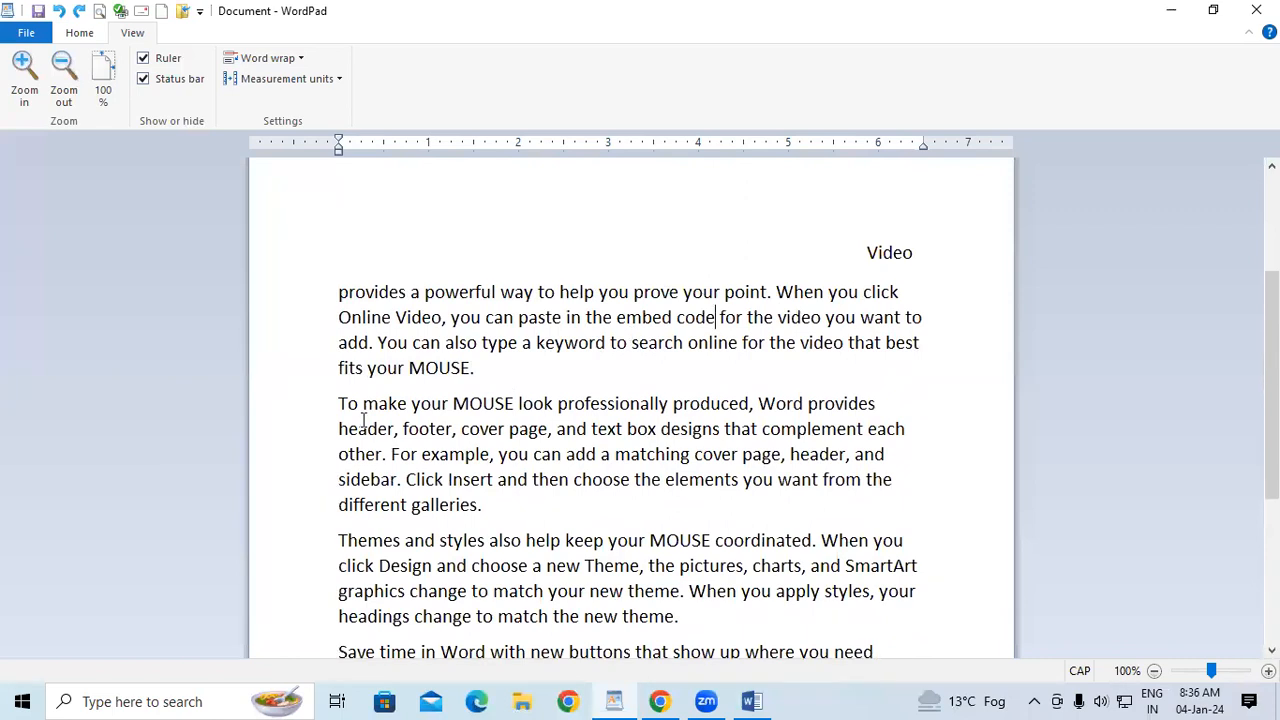
{"action": "key", "text": "ctrl+a"}
{"action": "key", "text": "Delete"}
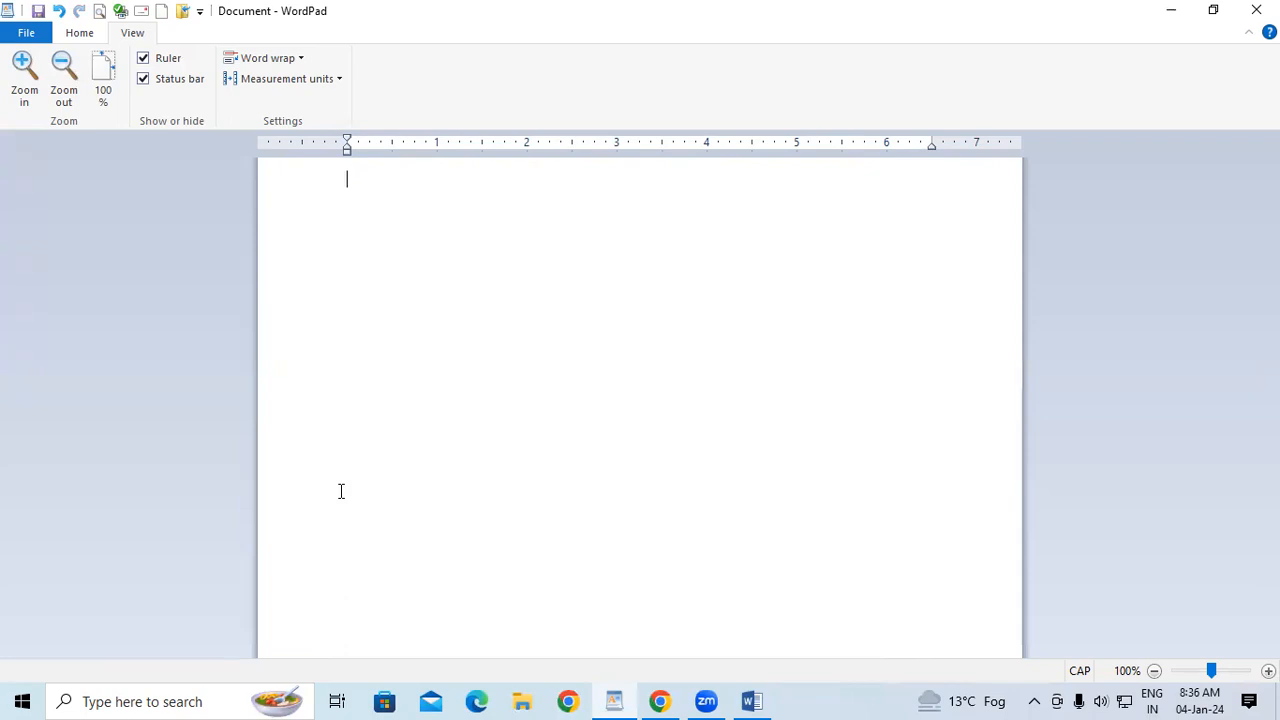
{"action": "type", "text": "Video provides a powerful way to help you prove your point. When you click Online Video, you can paste in the embed code for the video you want to add. You can also type a keyword to search online for the video that best fits your document. To make your document look professionally produced, Word provides header, footer, cover page, and text box designs that complement each other. For example, you can add a matching cover page, header, and sidebar. Click Insert and then choose the elements you want from the different galleries. Themes and styles also help keep your document coordinated. When you click Design and choose a new Theme, the pictures, charts, and SmartArt graphics change to match your new theme. When you apply styles, your headings change to match the new theme. Save time in Word with new buttons that show up where you need them. To change the way a picture fits in your document, click it and a button for layout options appears next to it. When you work on a table, click where you want to add a row or a column, and then click the plus sign. Reading is easier, too, in the new Reading view. You can collapse parts of the document and focus on the text you want. If you need to stop reading before you reach the end, Word remembers where you left off - even on another device."}
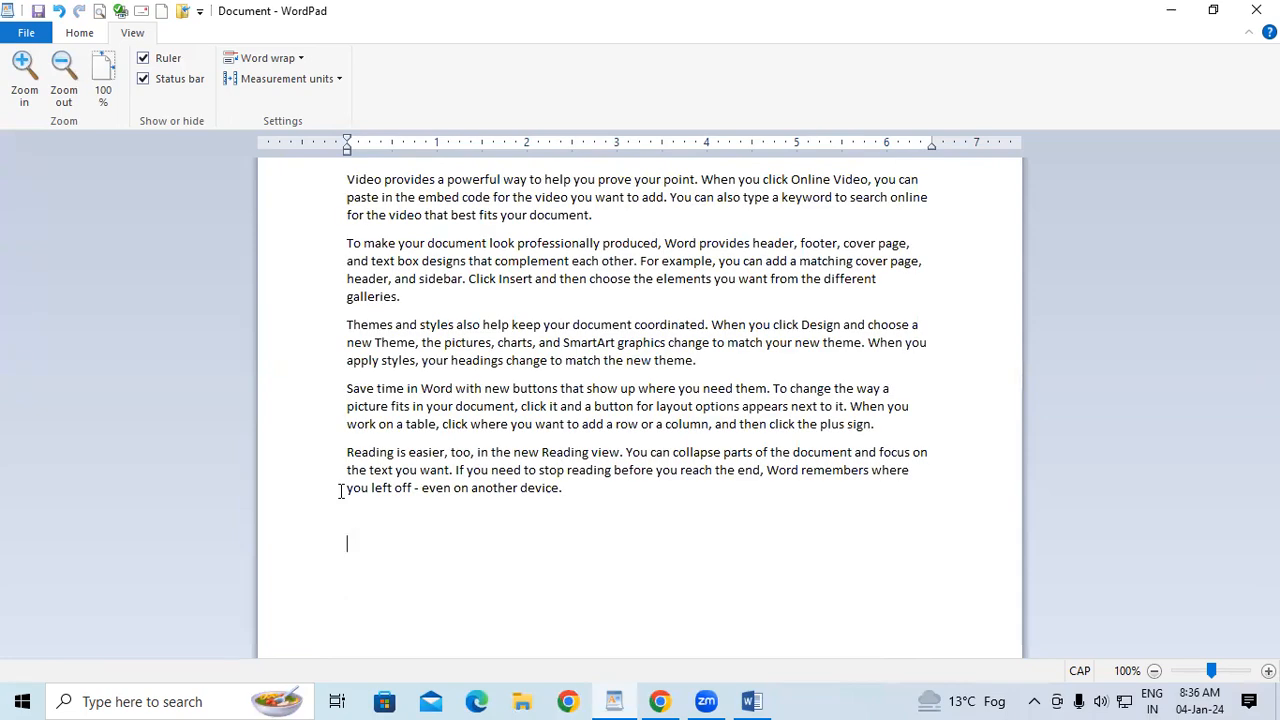
- Merge the five sample paragraphs into one continuous paragraph by removing the paragraph breaks between them
{"action": "left_click", "coordinate": [349, 246]}
{"action": "key", "text": "BackSpace"}
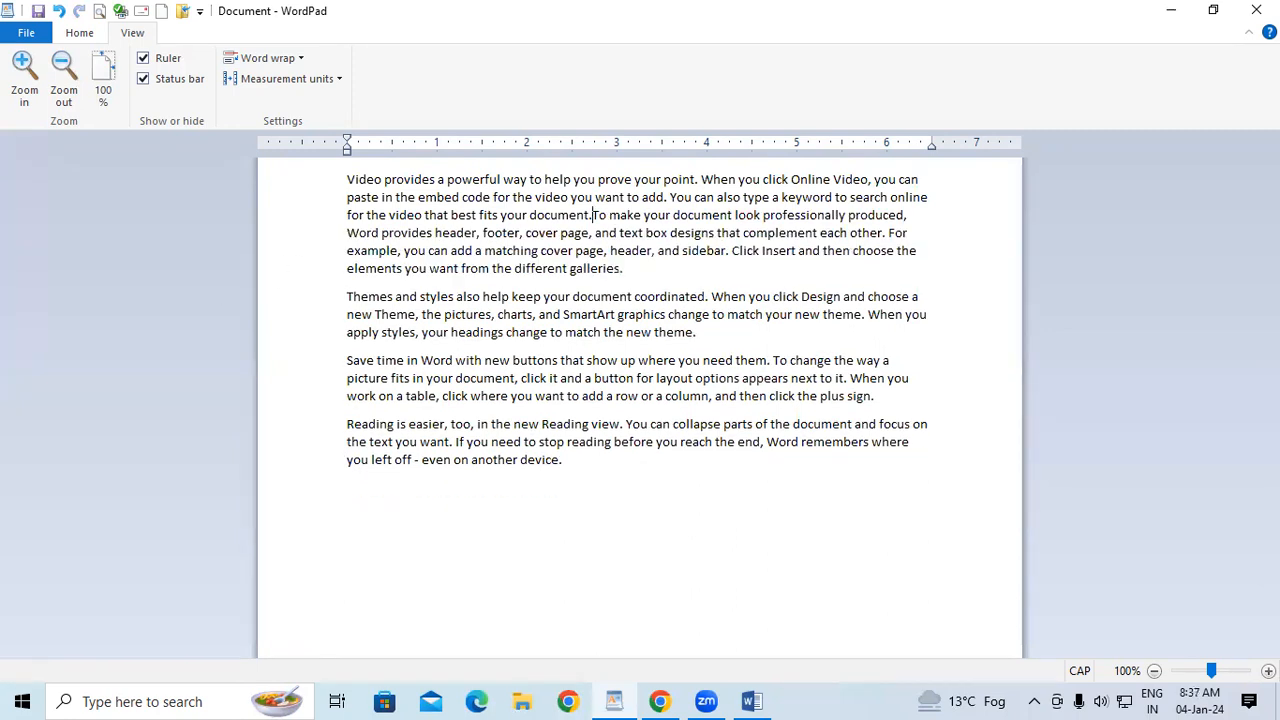
{"action": "left_click", "coordinate": [347, 296]}
{"action": "key", "text": "BackSpace"}
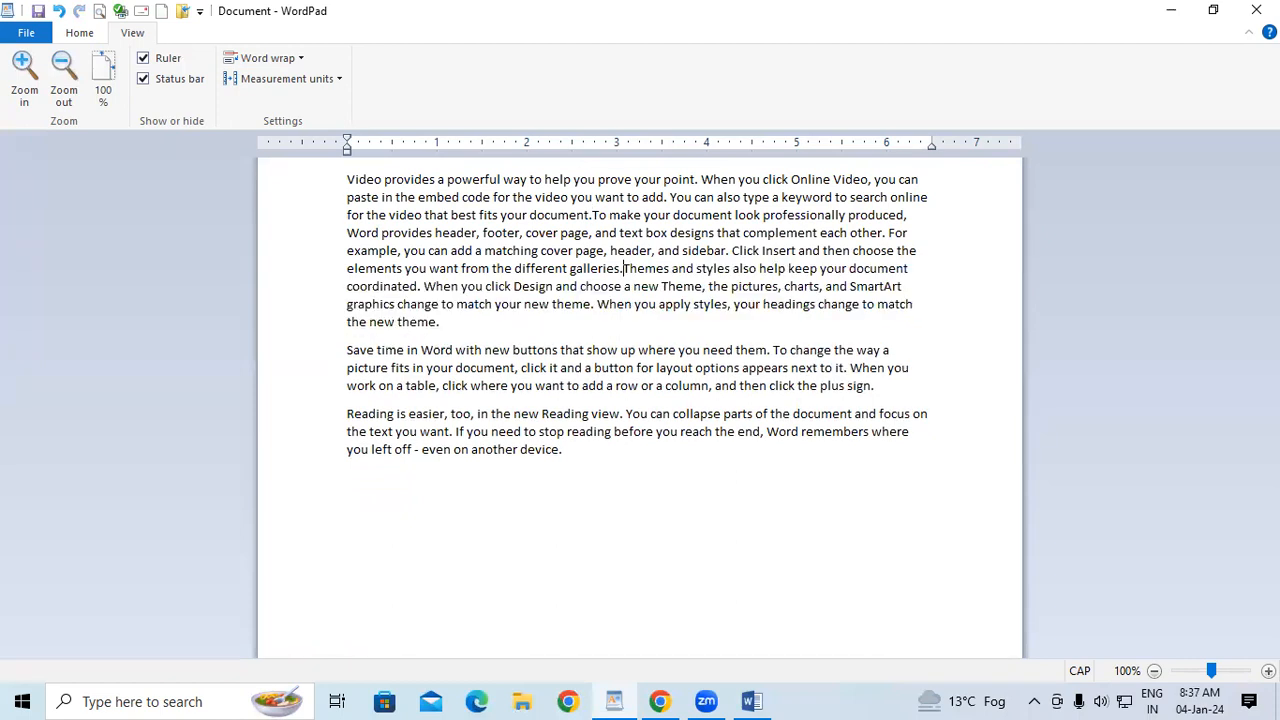
{"action": "left_click", "coordinate": [344, 343]}
{"action": "left_click", "coordinate": [353, 363]}
{"action": "left_click", "coordinate": [349, 350]}
{"action": "key", "text": "BackSpace"}
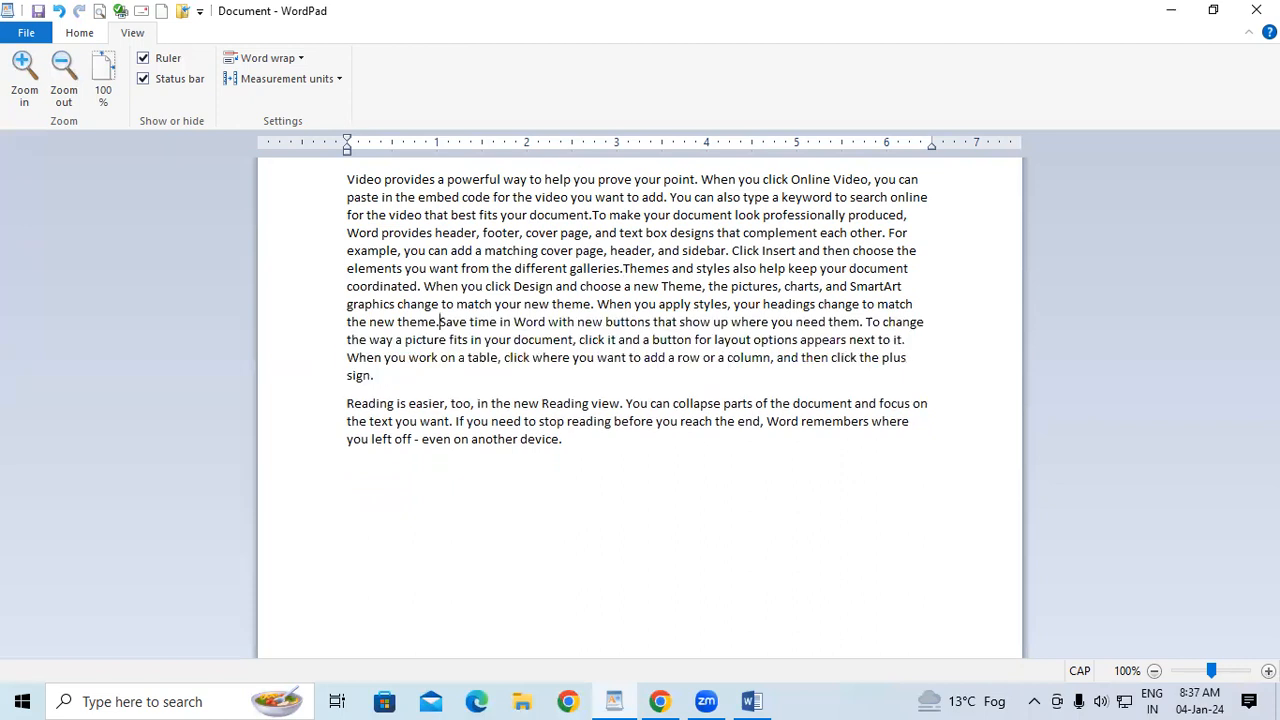
{"action": "left_click", "coordinate": [347, 404]}
{"action": "key", "text": "BackSpace"}
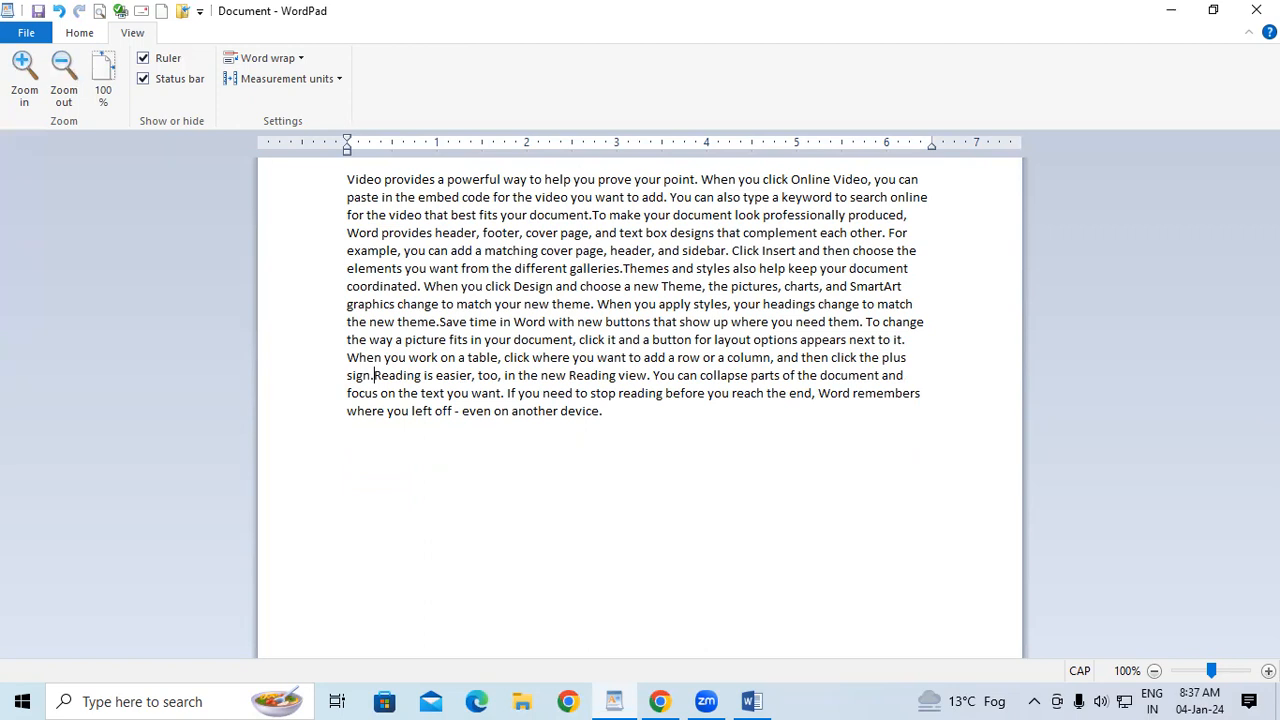
- Print the document with Microsoft Print to PDF, saving the output as RTF on the Desktop
{"action": "key", "text": "ctrl+p"}
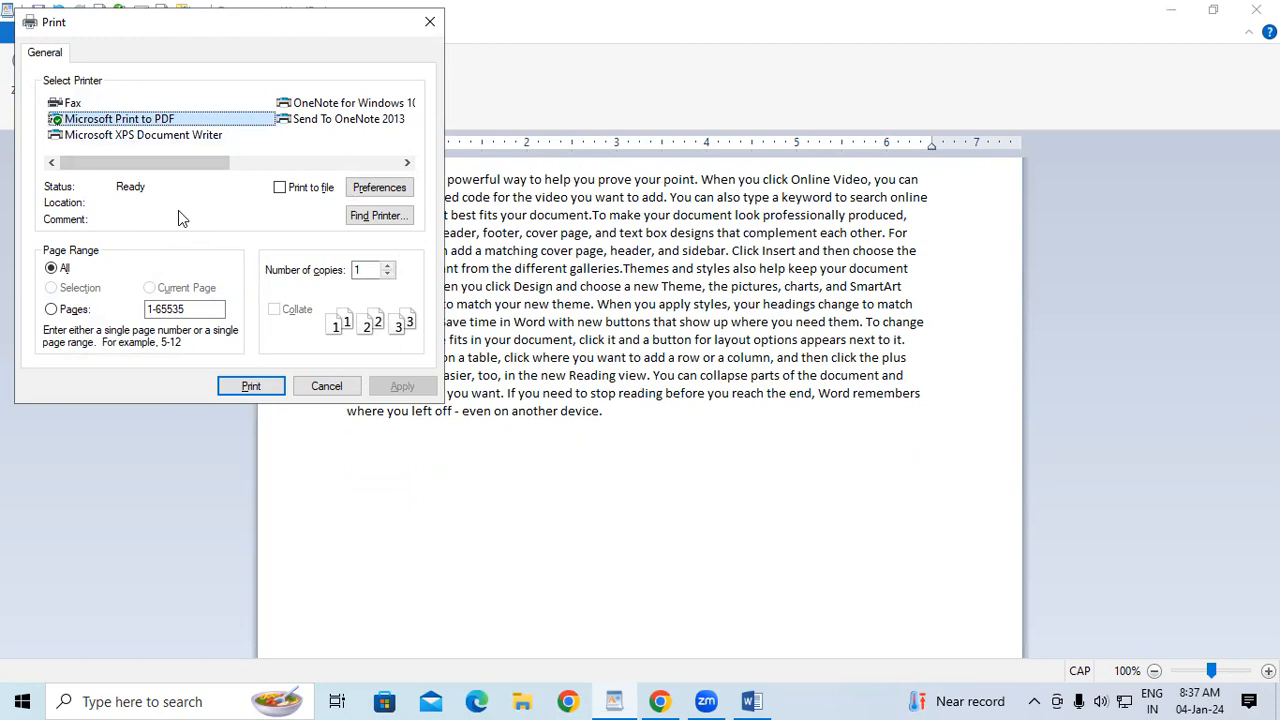
{"action": "left_click", "coordinate": [251, 386]}
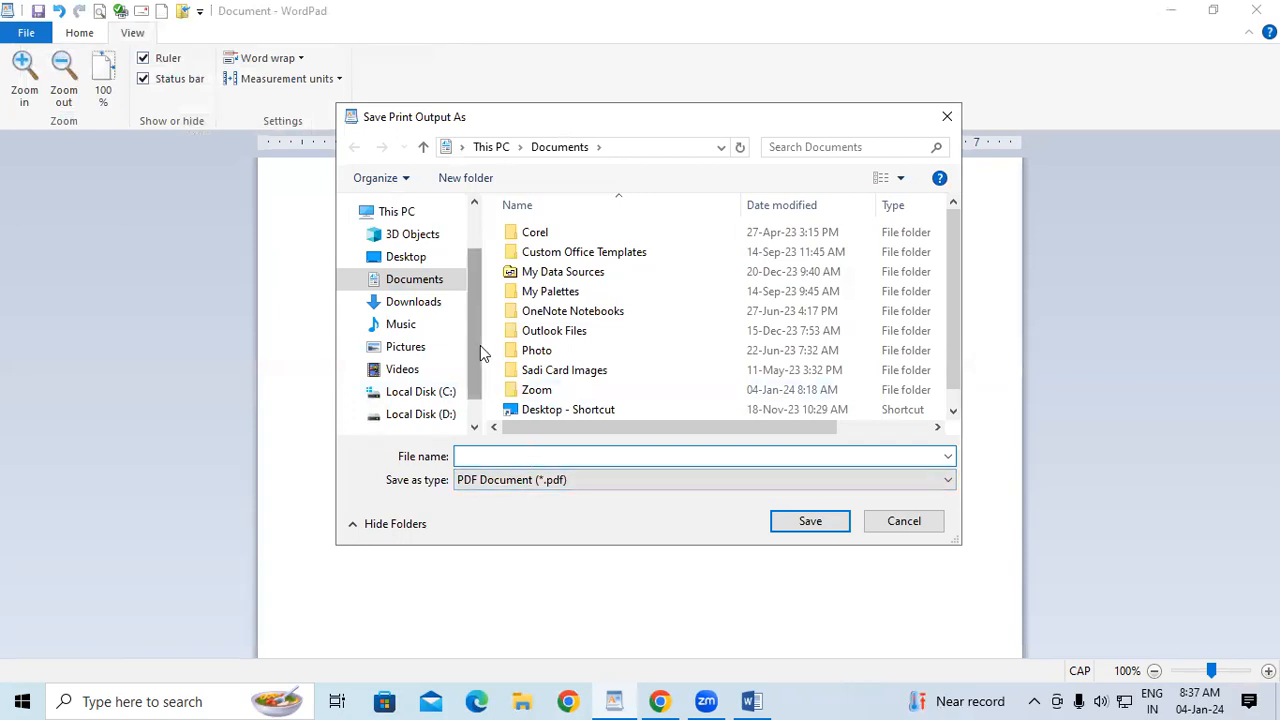
{"action": "scroll", "coordinate": [480, 345], "scroll_direction": "up", "scroll_amount": 2}
{"action": "left_click", "coordinate": [412, 326]}
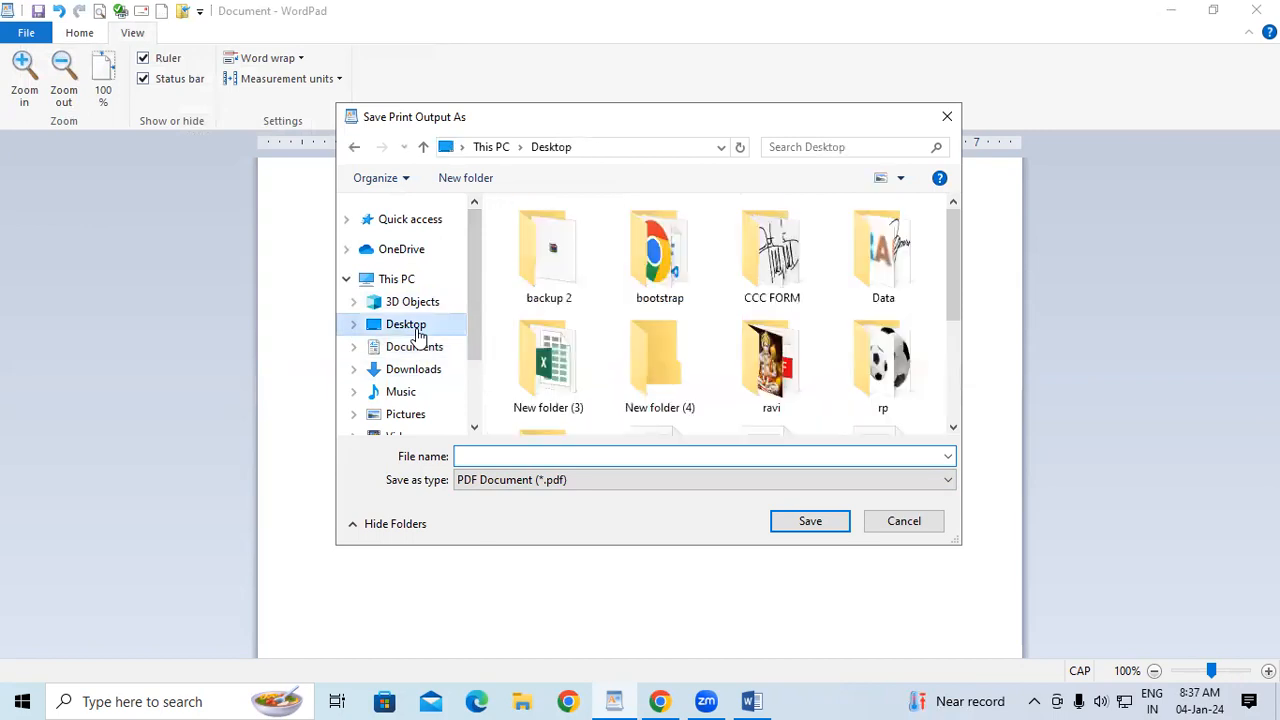
{"action": "left_click", "coordinate": [515, 456]}
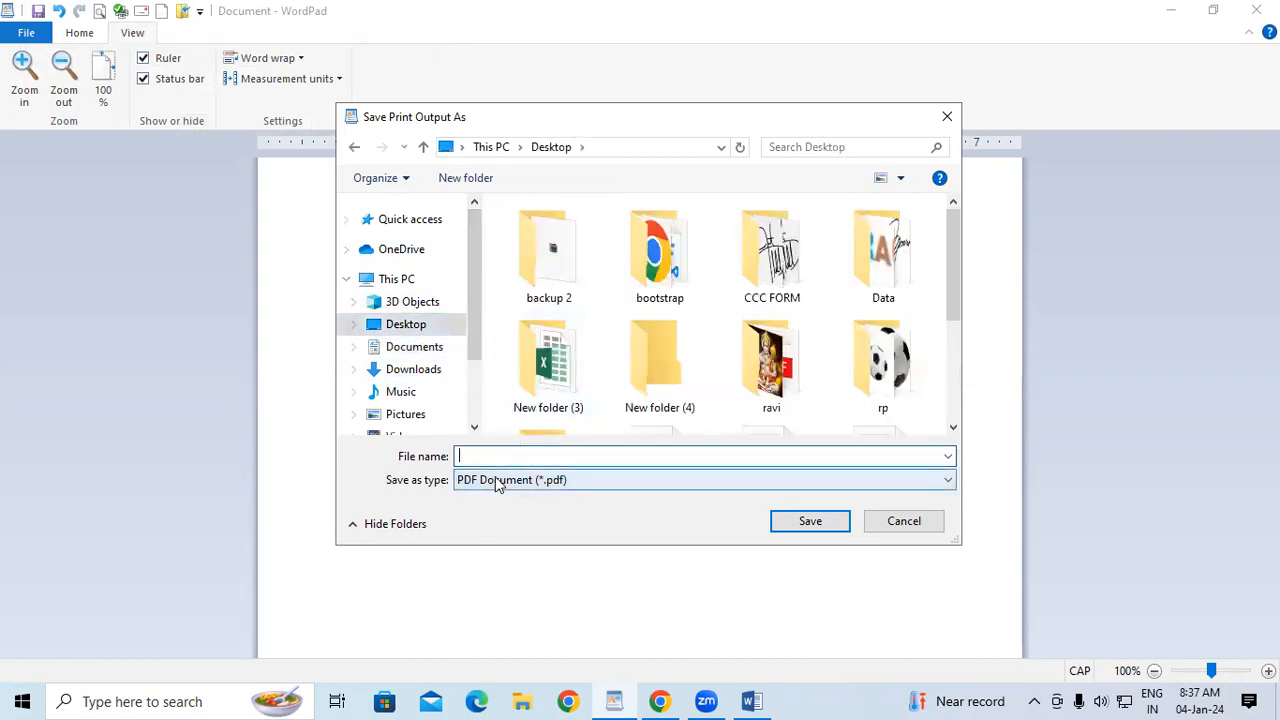
{"action": "type", "text": "RTF"}
{"action": "left_click", "coordinate": [828, 526]}
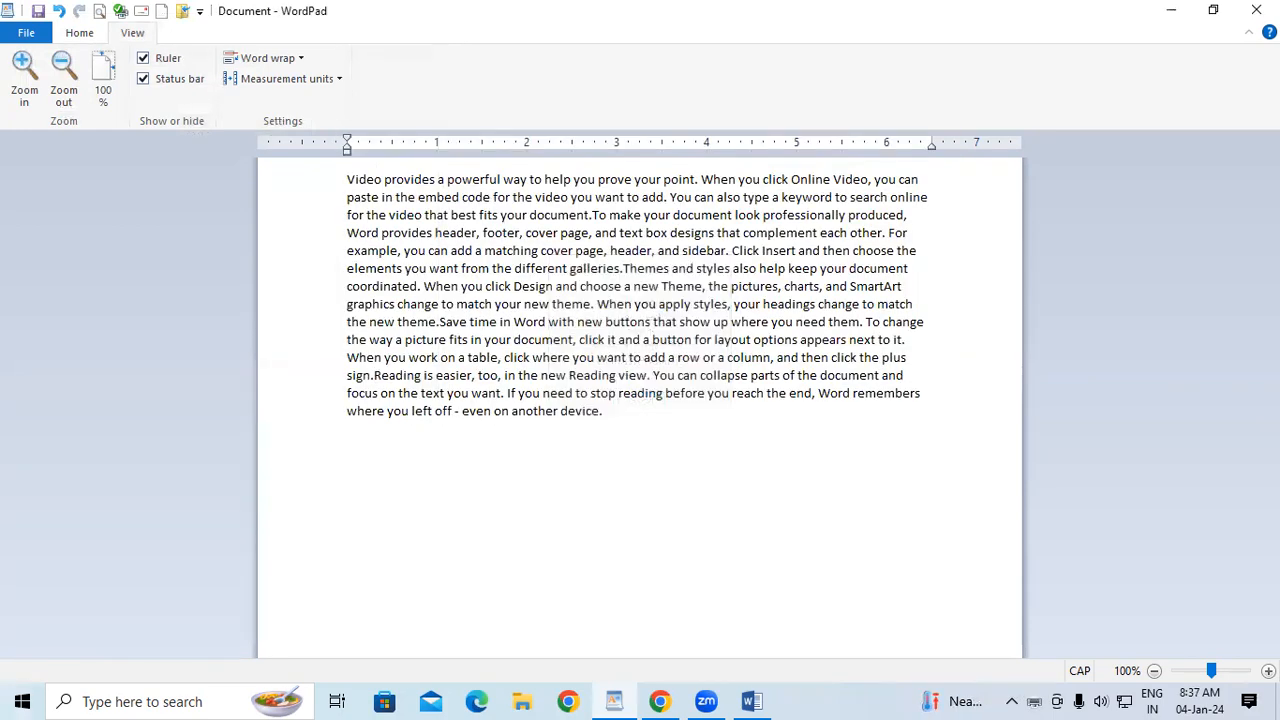
- Open the RTF PDF from the desktop, view its print preview, and close the file without printing
{"action": "left_click", "coordinate": [1171, 10]}
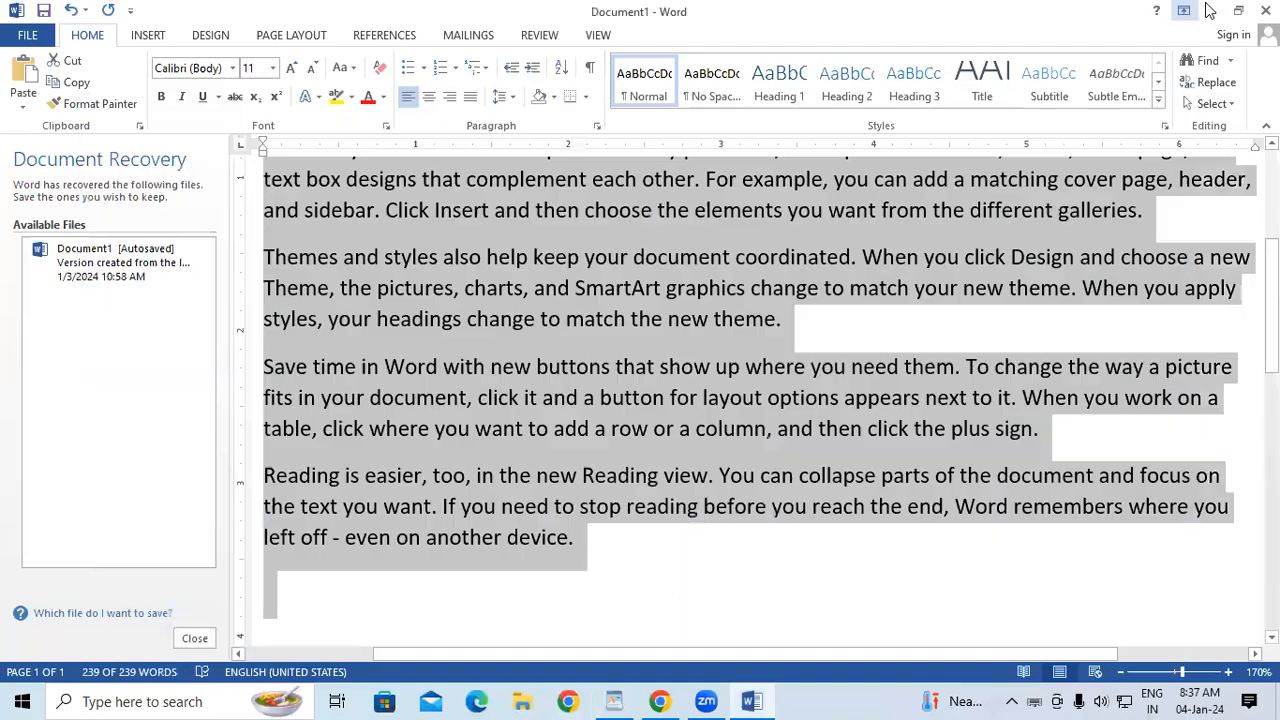
{"action": "left_click", "coordinate": [1209, 10]}
{"action": "left_click", "coordinate": [1170, 15]}
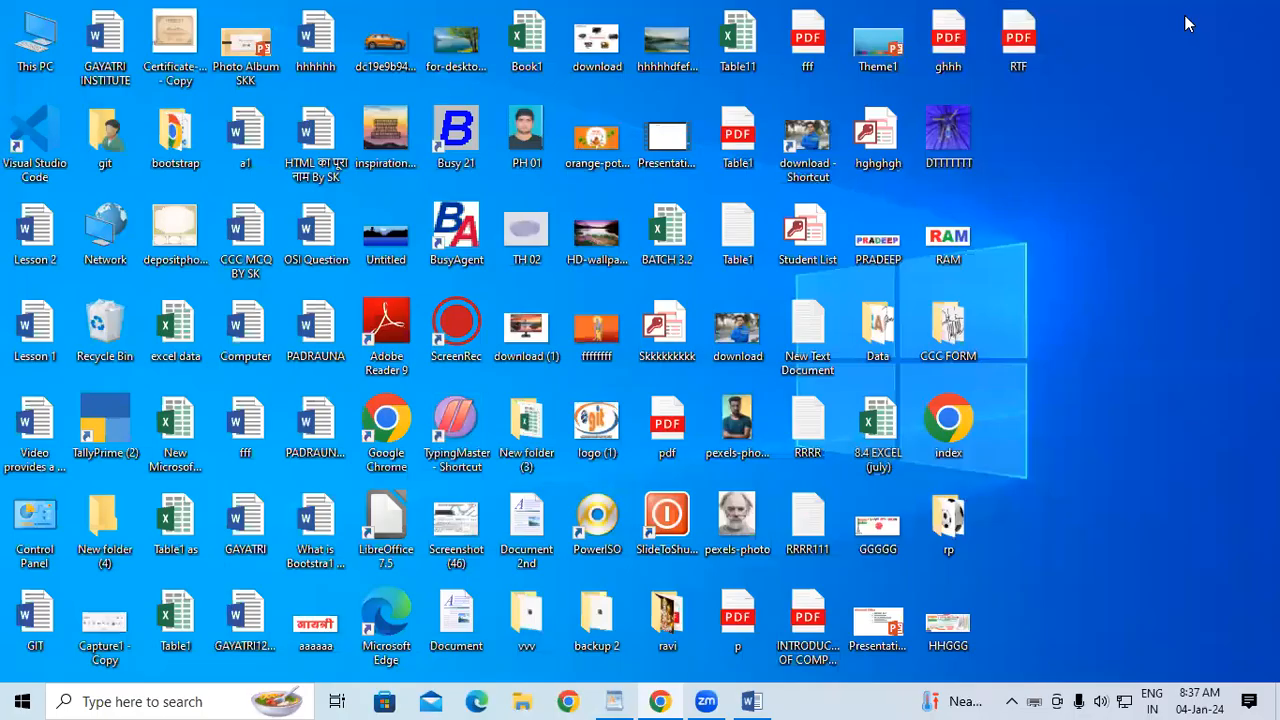
{"action": "double_click", "coordinate": [1022, 38]}
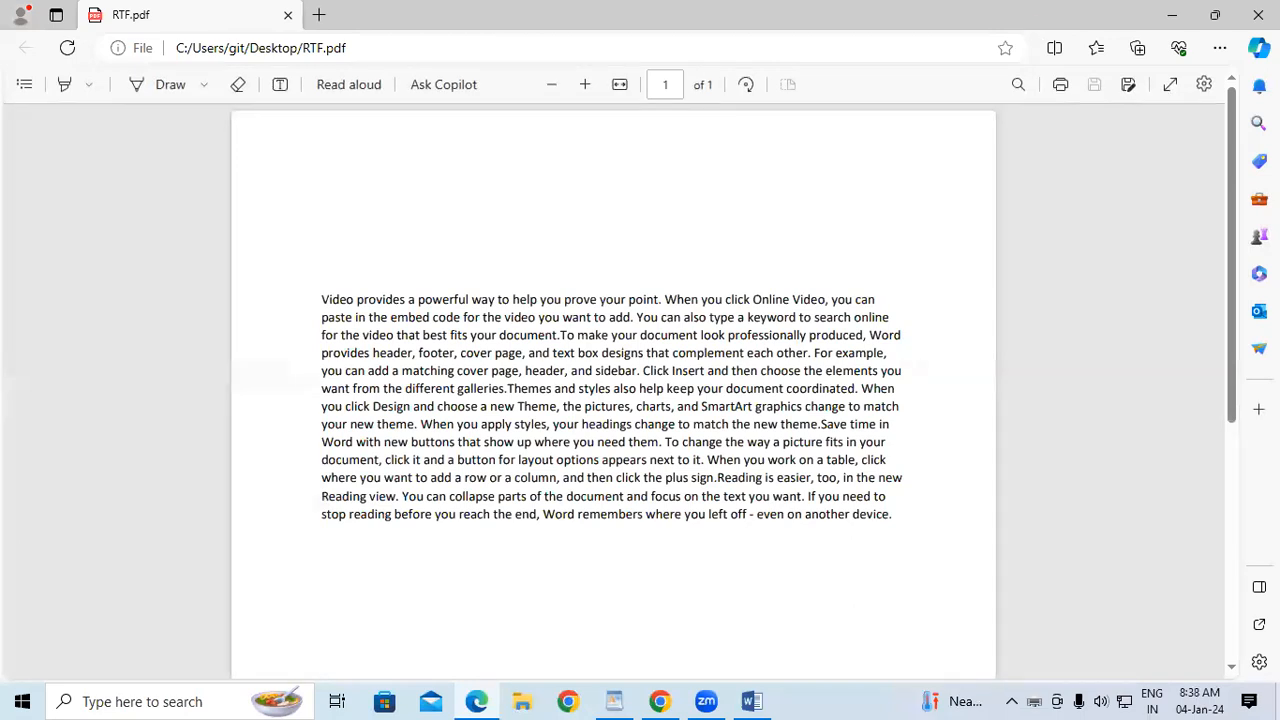
{"action": "left_click", "coordinate": [1059, 84]}
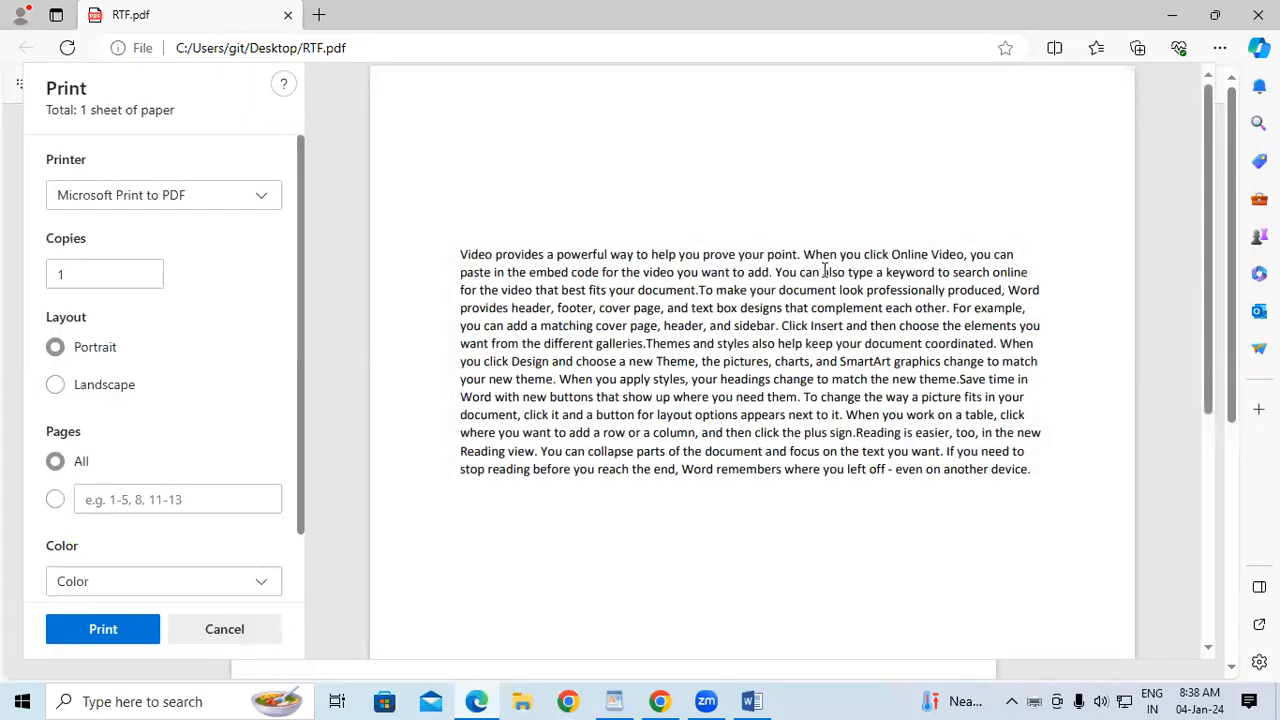
{"action": "left_click", "coordinate": [1258, 15]}
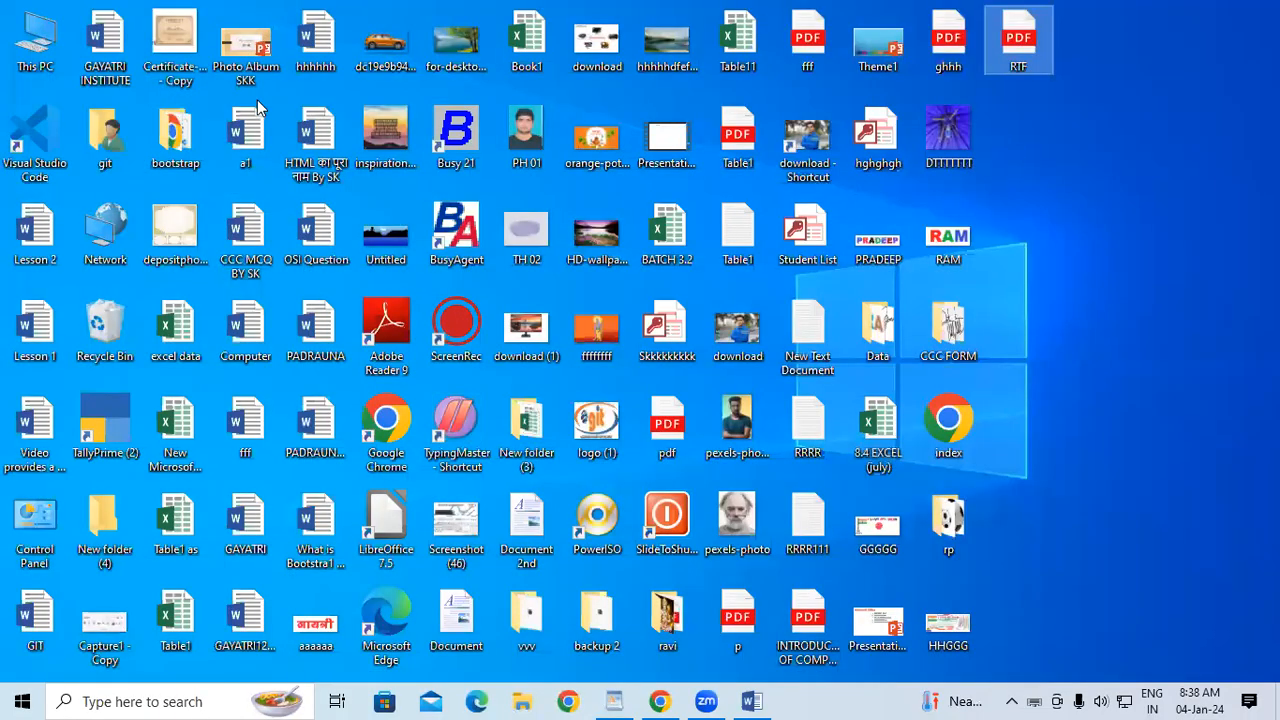
- Switch back to WordPad, move the paragraph's first-line indent to about 2.8 inches, and bring it back level with the left indent
{"action": "key", "text": "alt+Tab"}
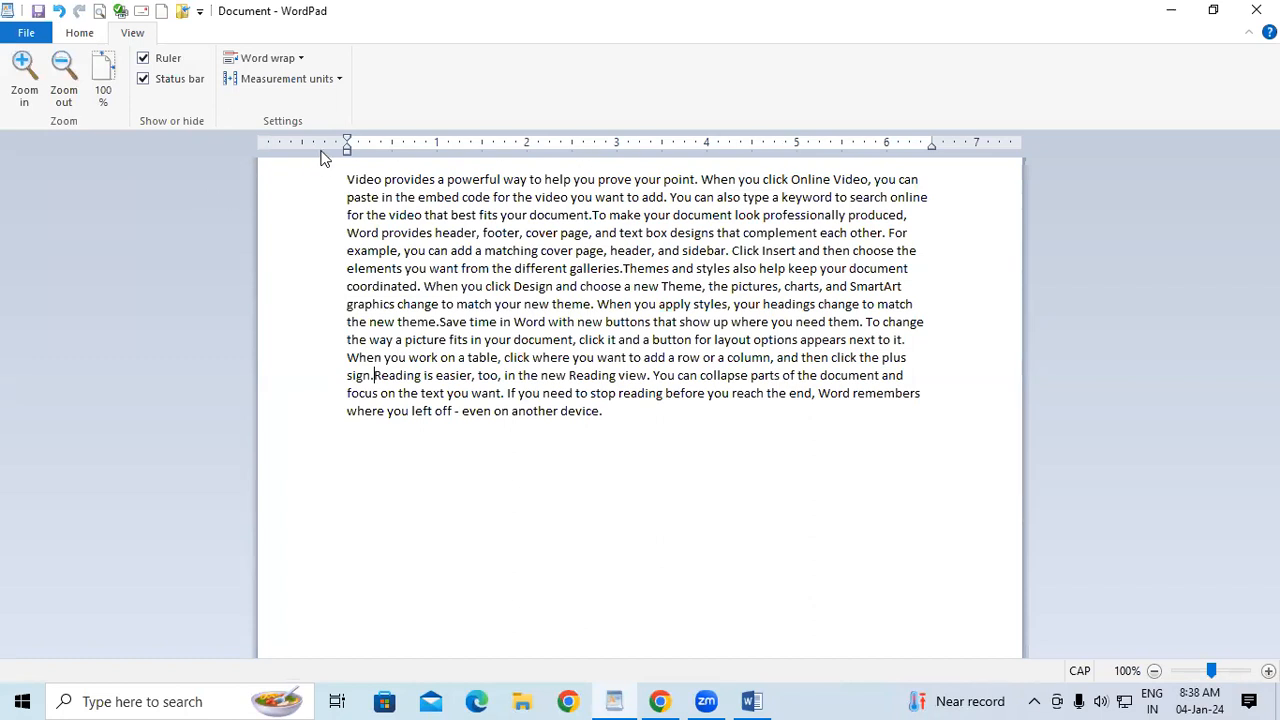
{"action": "left_click_drag", "start_coordinate": [347, 138], "coordinate": [465, 142]}
{"action": "mouse_move", "coordinate": [347, 150]}
{"action": "left_mouse_down"}
{"action": "mouse_move", "coordinate": [627, 145]}
{"action": "mouse_move", "coordinate": [341, 168]}
{"action": "left_mouse_up"}
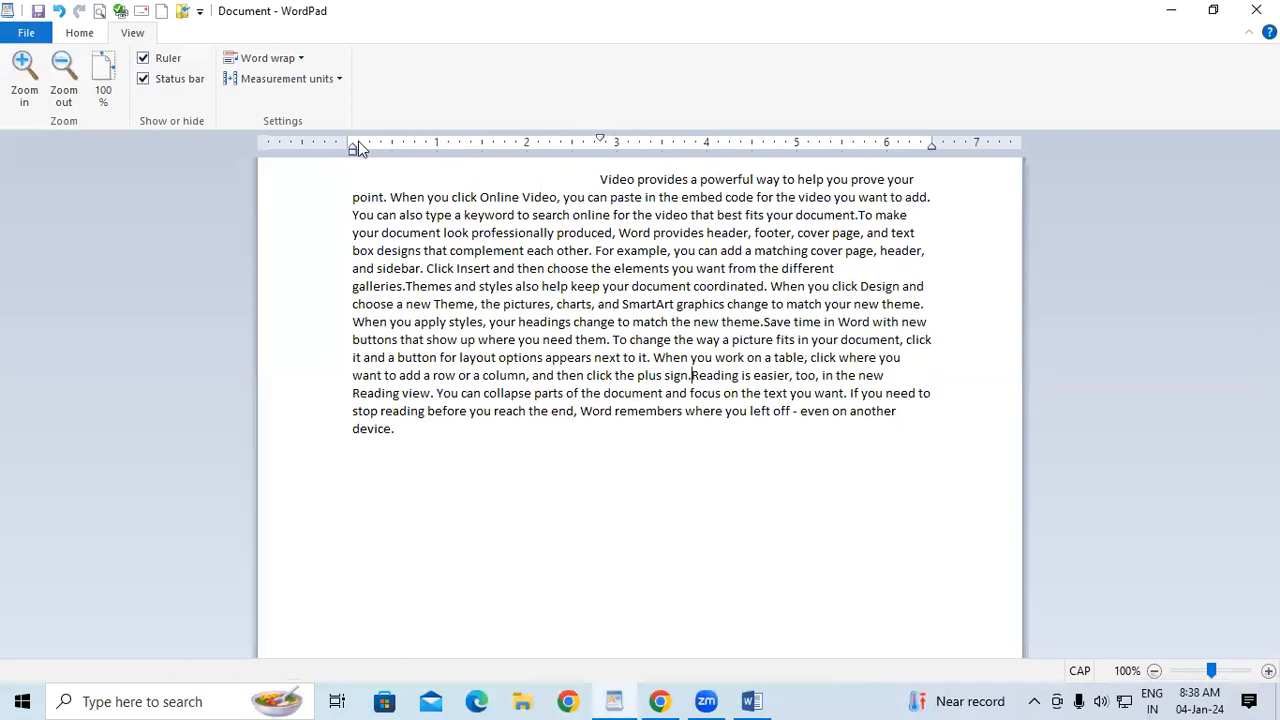
{"action": "mouse_move", "coordinate": [600, 143]}
{"action": "left_mouse_down"}
{"action": "mouse_move", "coordinate": [388, 154]}
{"action": "mouse_move", "coordinate": [336, 178]}
{"action": "mouse_move", "coordinate": [346, 183]}
{"action": "mouse_move", "coordinate": [340, 172]}
{"action": "left_mouse_up"}
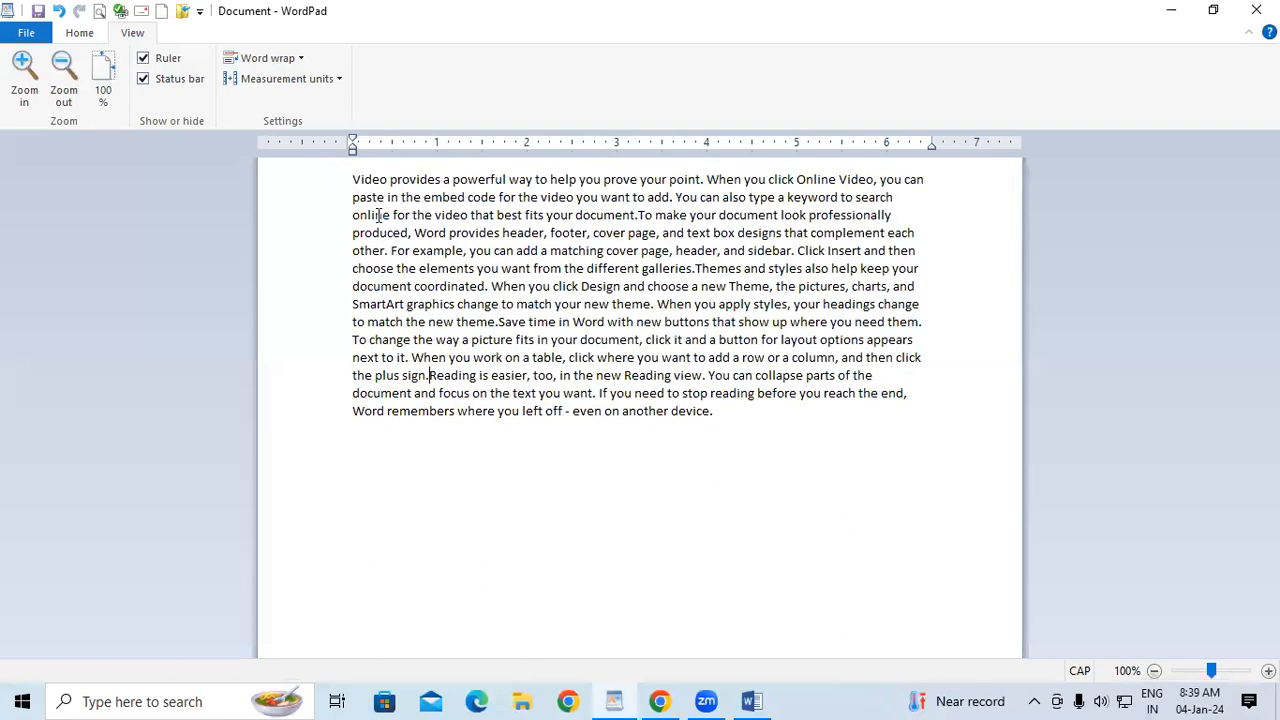
- Select all the document text and increase its indent six times, to about 3 inches
{"action": "left_click_drag", "start_coordinate": [355, 176], "coordinate": [896, 500]}
{"action": "left_click", "coordinate": [80, 35]}
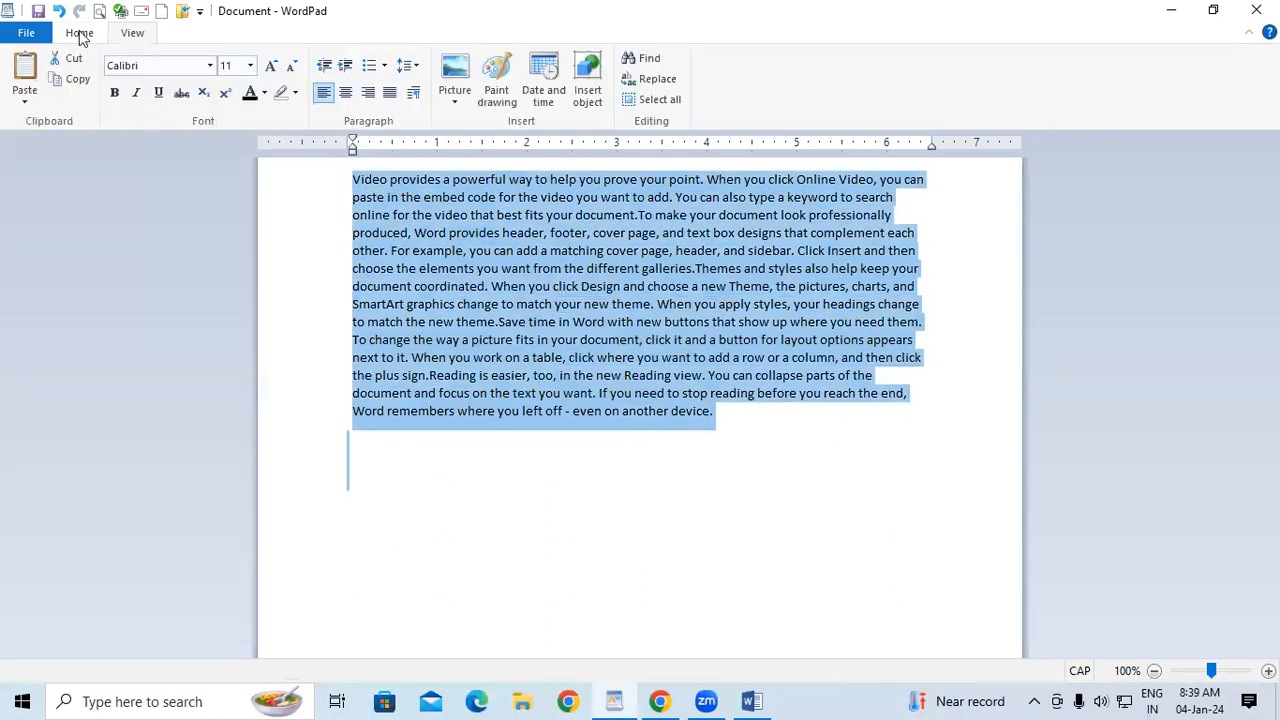
{"action": "left_click", "coordinate": [343, 68]}
{"action": "left_click", "coordinate": [343, 68]}
{"action": "left_click", "coordinate": [343, 68]}
{"action": "left_click", "coordinate": [343, 68]}
{"action": "left_click", "coordinate": [343, 68]}
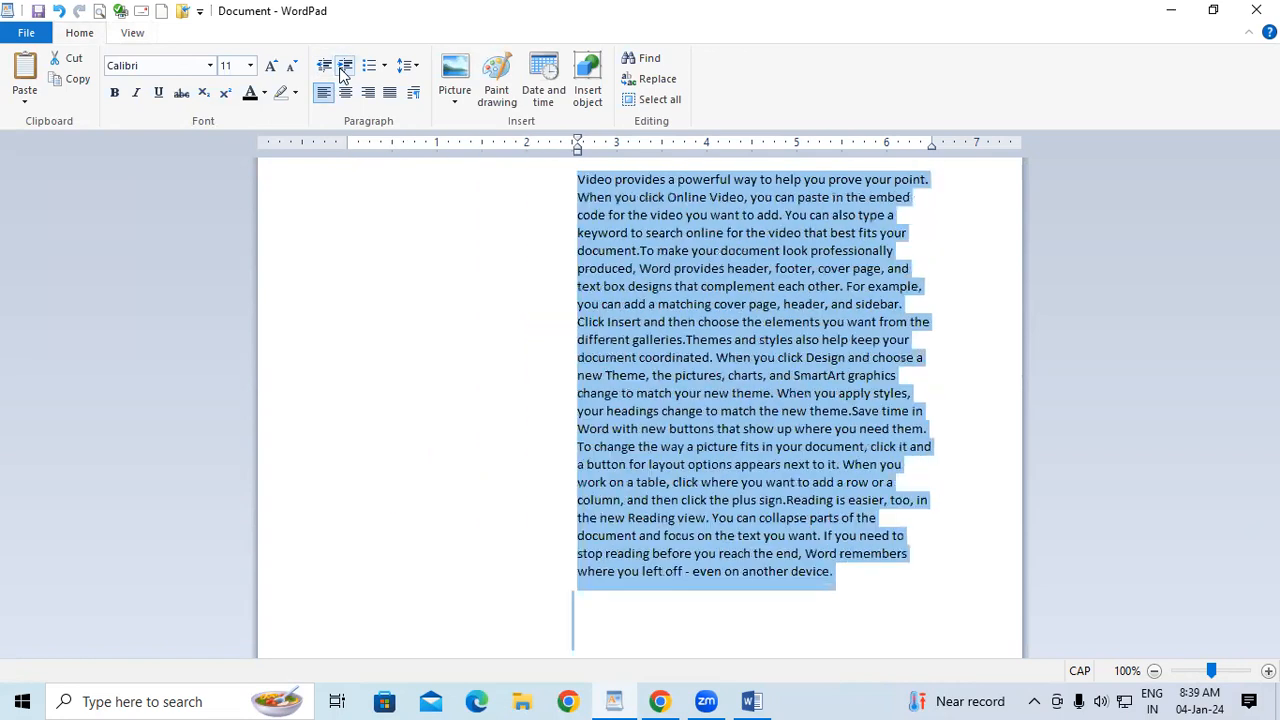
{"action": "left_click", "coordinate": [343, 68]}
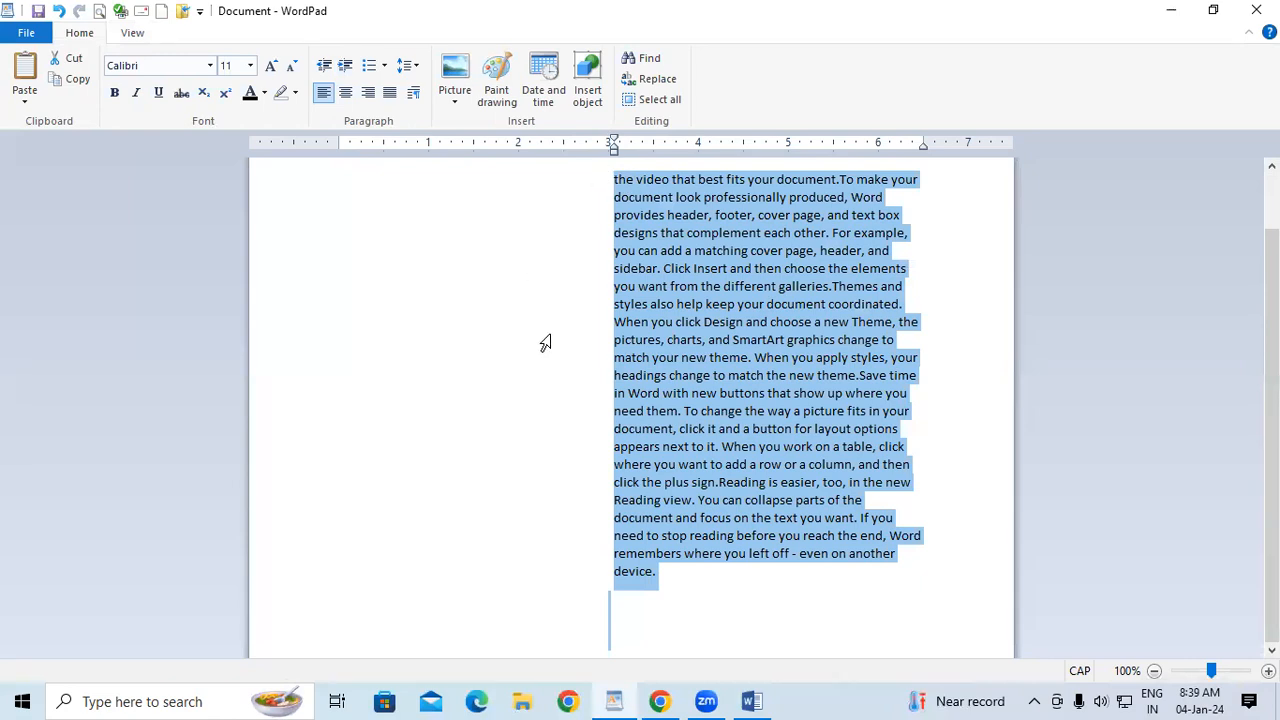
- Decrease the selected text's indent six times, back to near the left margin
{"action": "left_click", "coordinate": [324, 68]}
{"action": "left_click", "coordinate": [324, 68]}
{"action": "left_click", "coordinate": [324, 68]}
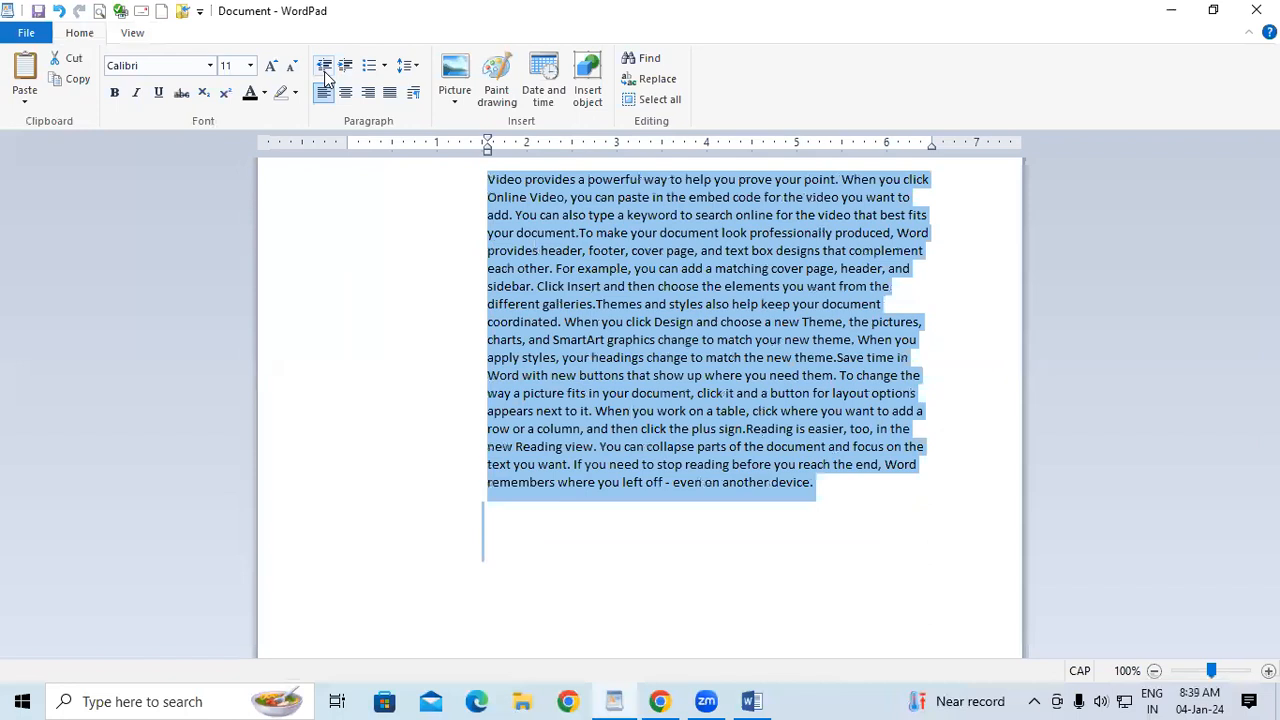
{"action": "left_click", "coordinate": [326, 75]}
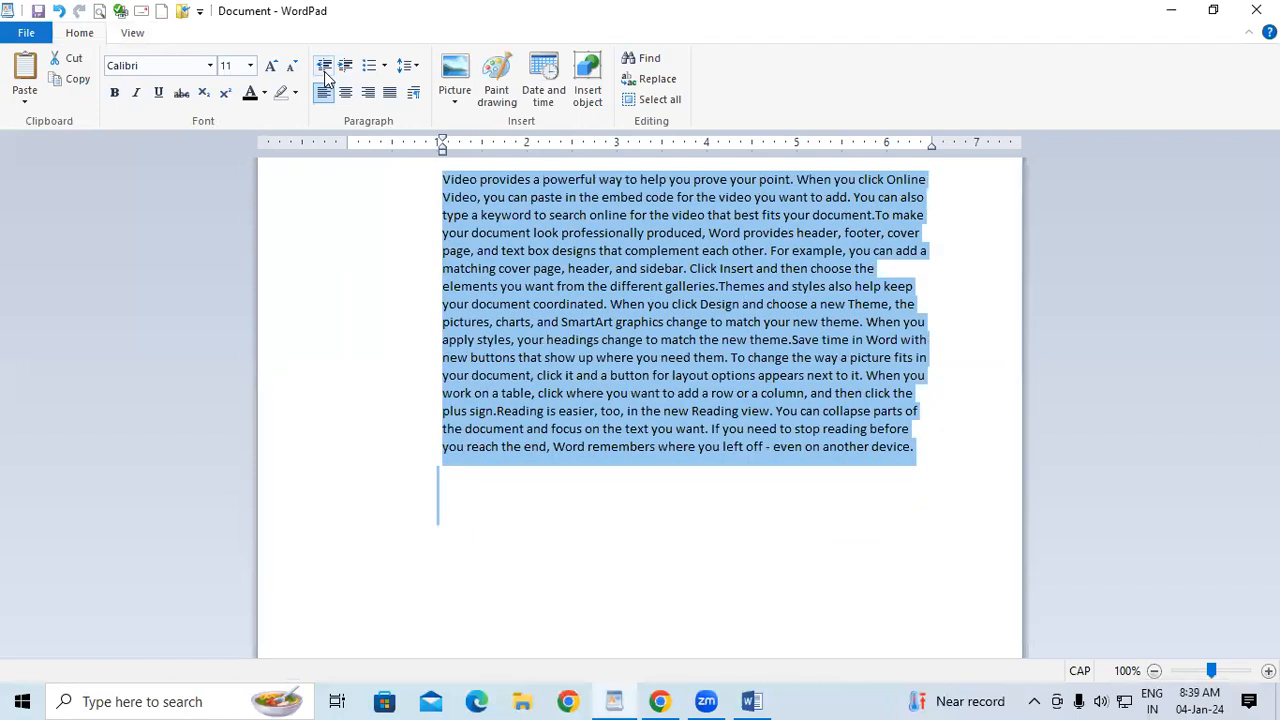
{"action": "left_click", "coordinate": [324, 68]}
{"action": "left_click", "coordinate": [324, 68]}
- Increase the selected text's indent eight times, to about 4 inches
{"action": "left_click", "coordinate": [344, 68]}
{"action": "left_click", "coordinate": [344, 68]}
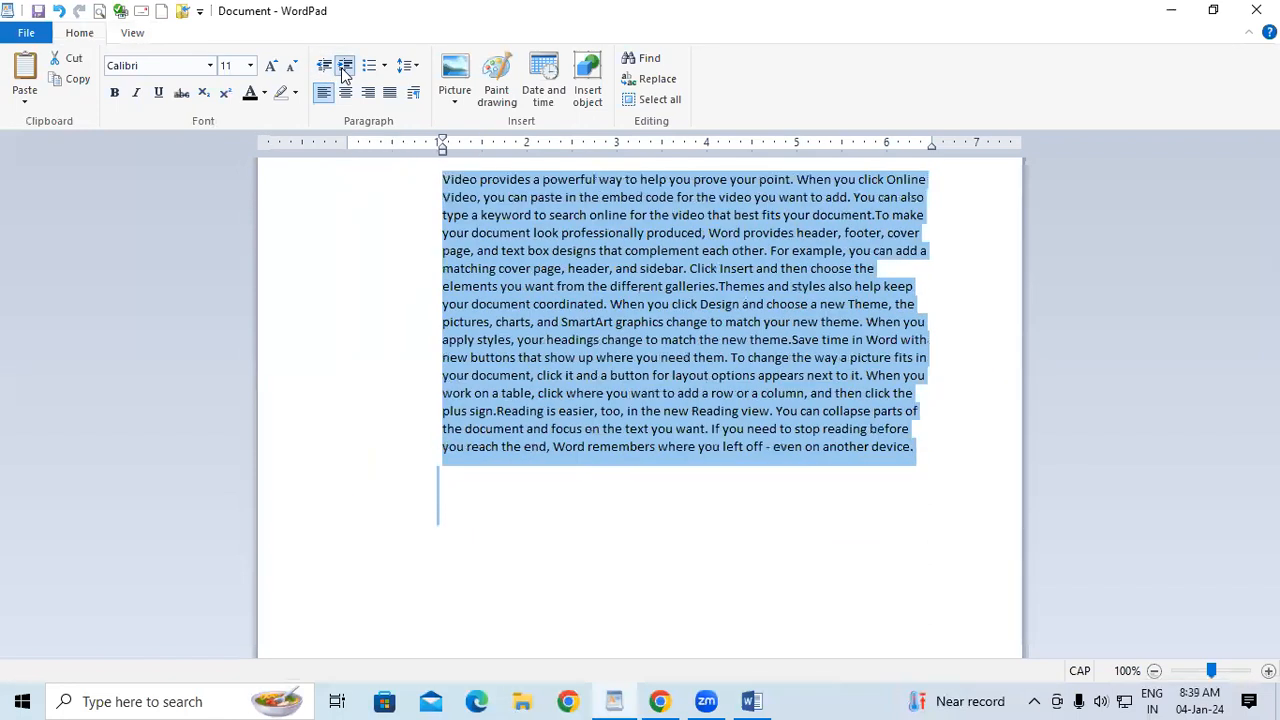
{"action": "left_click", "coordinate": [344, 68]}
{"action": "left_click", "coordinate": [344, 68]}
{"action": "left_click", "coordinate": [344, 68]}
{"action": "left_click", "coordinate": [344, 68]}
{"action": "left_click", "coordinate": [344, 68]}
{"action": "left_click", "coordinate": [344, 68]}
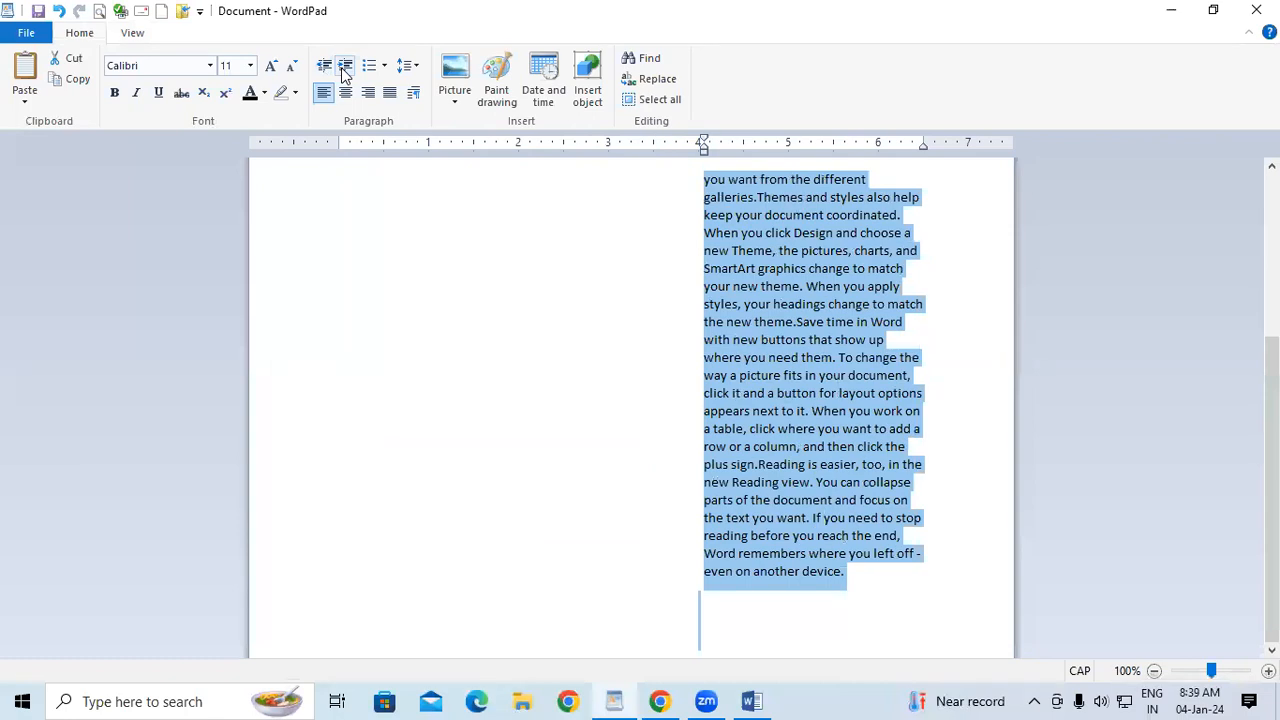
- Decrease the selected text's indent eight times, from about 4 inches back to near the left margin
{"action": "left_click", "coordinate": [326, 66]}
{"action": "left_click", "coordinate": [326, 66]}
{"action": "left_click", "coordinate": [326, 66]}
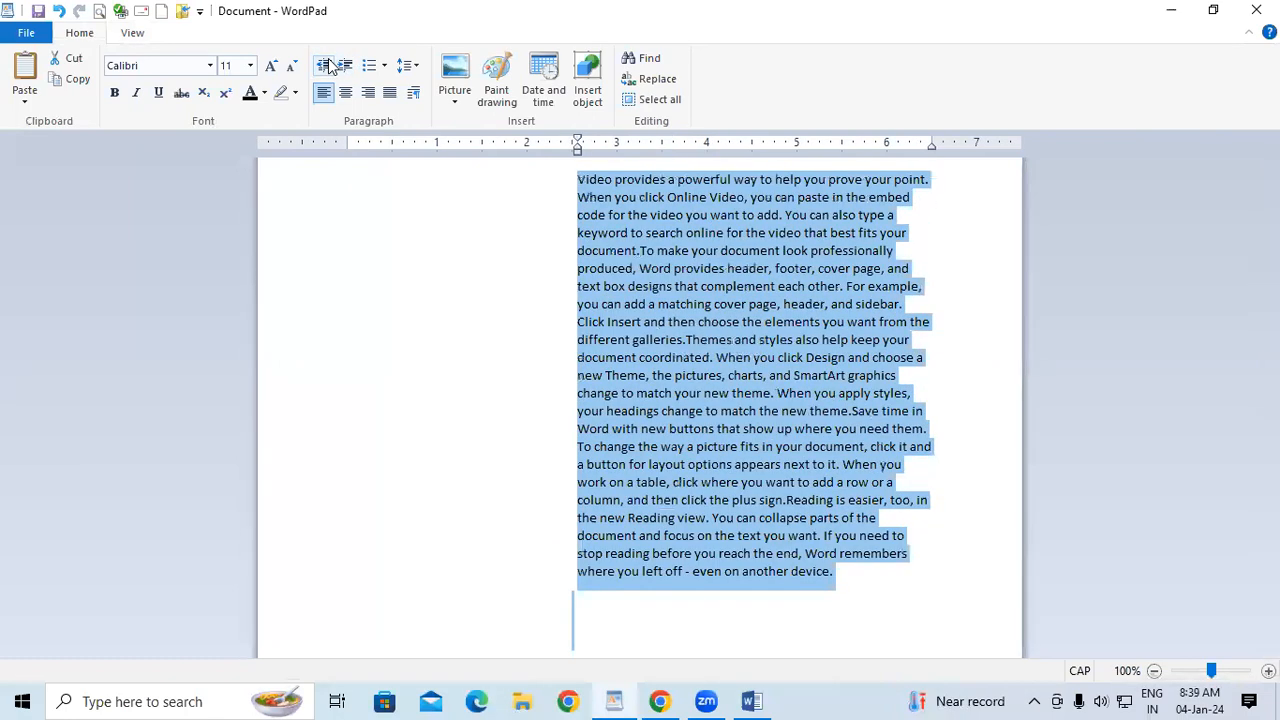
{"action": "left_click", "coordinate": [326, 66]}
{"action": "left_click", "coordinate": [326, 66]}
{"action": "left_click", "coordinate": [326, 66]}
{"action": "left_click", "coordinate": [330, 66]}
{"action": "left_click", "coordinate": [330, 66]}
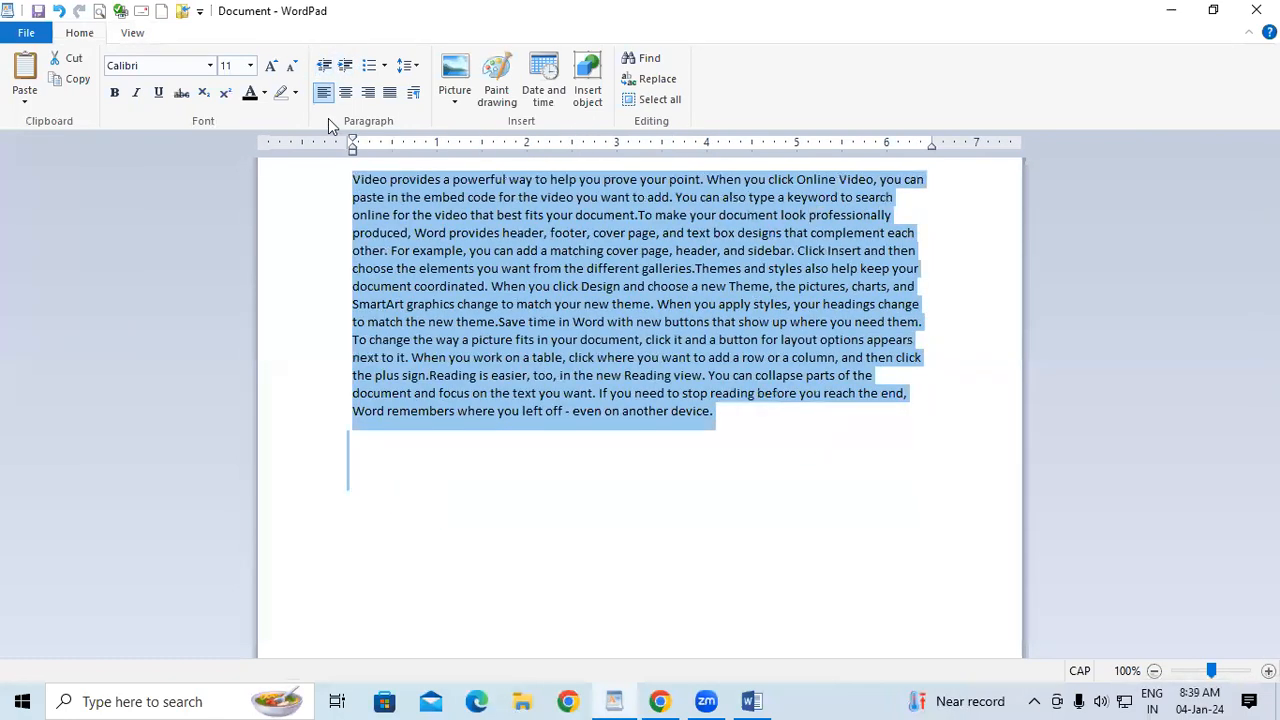
- Set the selected text's hanging indent to about 4.9 inches on the ruler
{"action": "left_click_drag", "start_coordinate": [354, 148], "coordinate": [777, 148]}
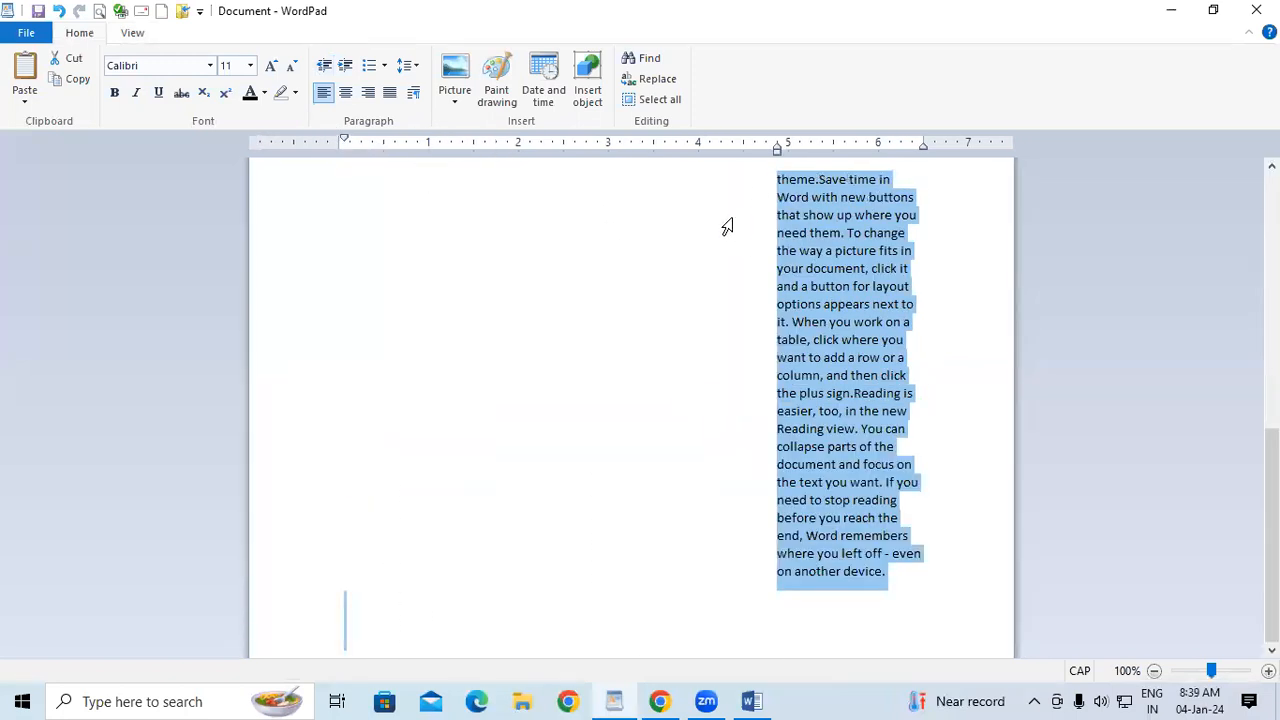
- Try to move the selected text's left indent from the hanging position back toward the left margin on the ruler
{"action": "scroll", "coordinate": [746, 300], "scroll_direction": "up", "scroll_amount": 1}
{"action": "scroll", "coordinate": [746, 300], "scroll_direction": "up", "scroll_amount": 10}
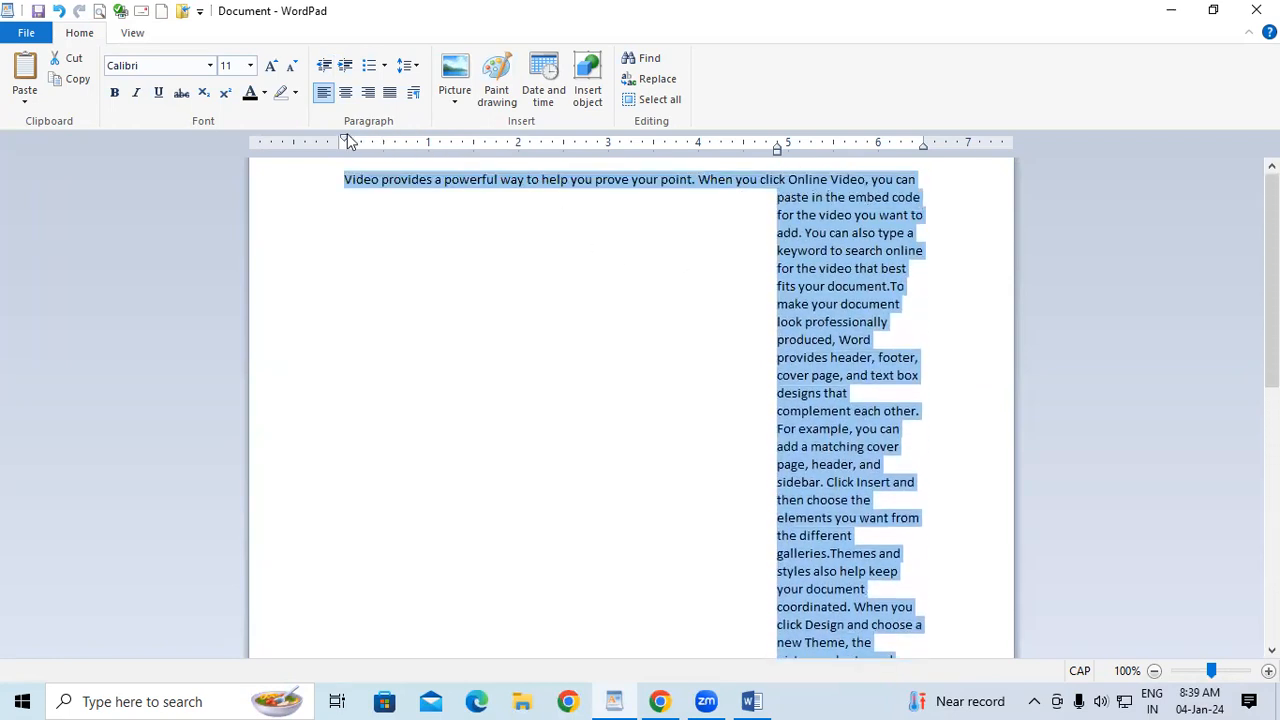
{"action": "scroll", "coordinate": [477, 158], "scroll_direction": "down", "scroll_amount": 15}
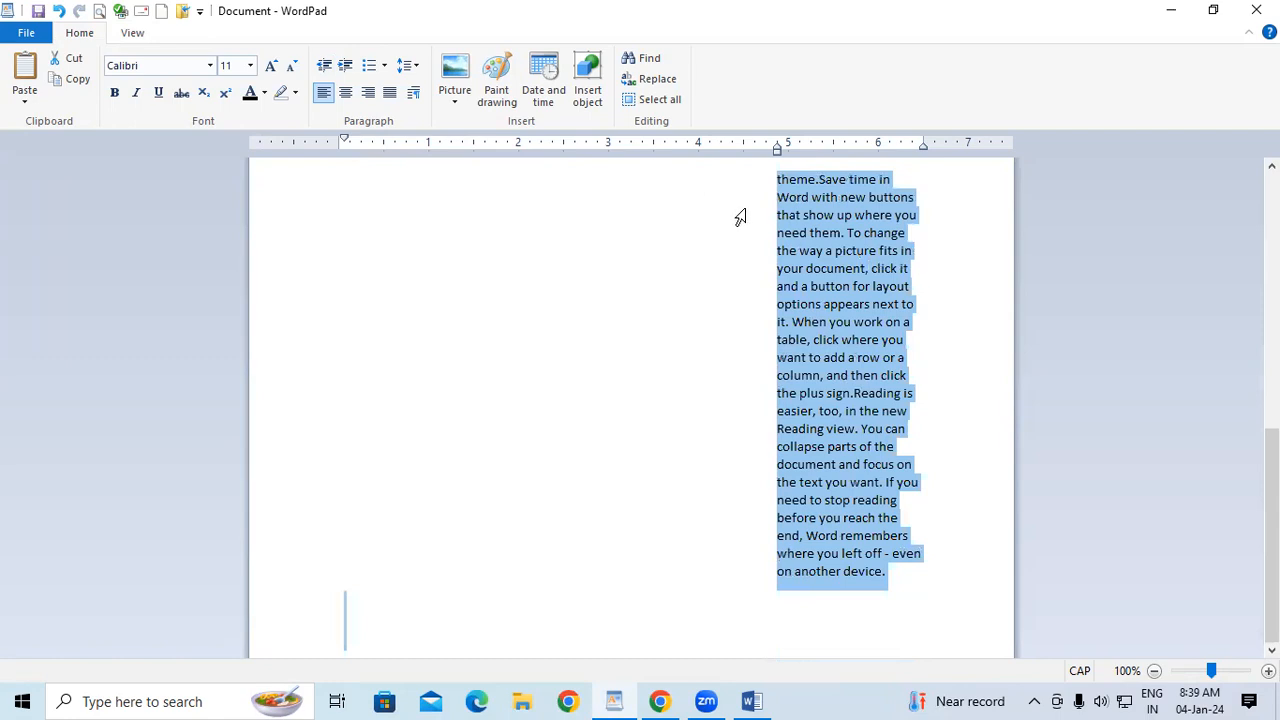
{"action": "left_click_drag", "start_coordinate": [777, 153], "coordinate": [331, 181]}
{"action": "left_click_drag", "start_coordinate": [771, 151], "coordinate": [562, 166]}
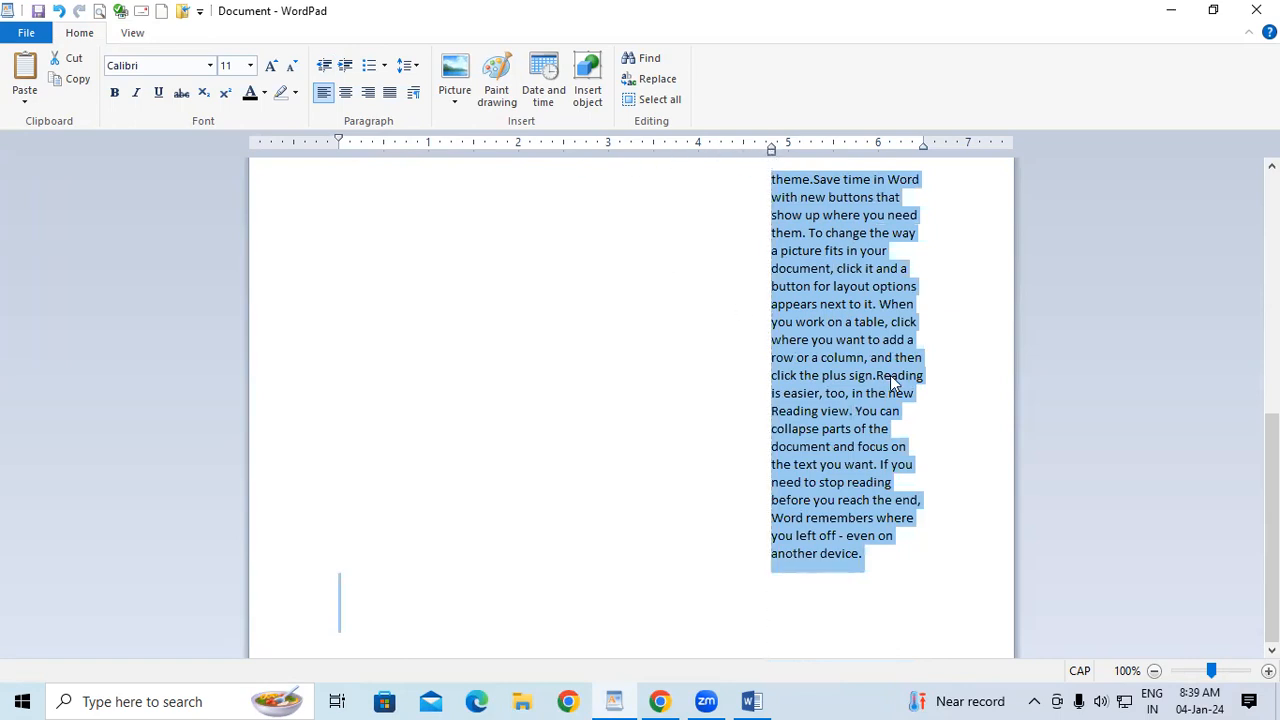
- Undo the last three indent changes to the selected text
{"action": "key", "text": "ctrl+z"}
{"action": "key", "text": "ctrl+z"}
{"action": "key", "text": "ctrl+z"}
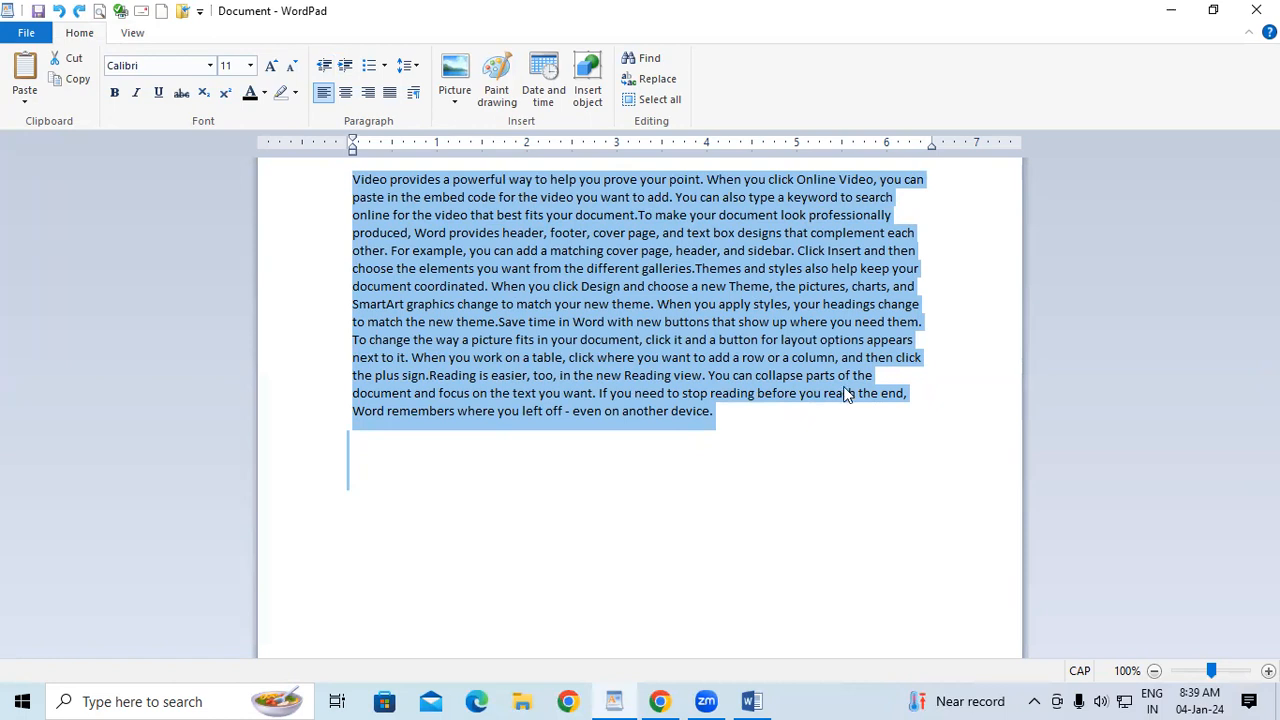
- Hide and show the ruler again twice, and hide and show the status bar once
{"action": "left_click", "coordinate": [146, 38]}
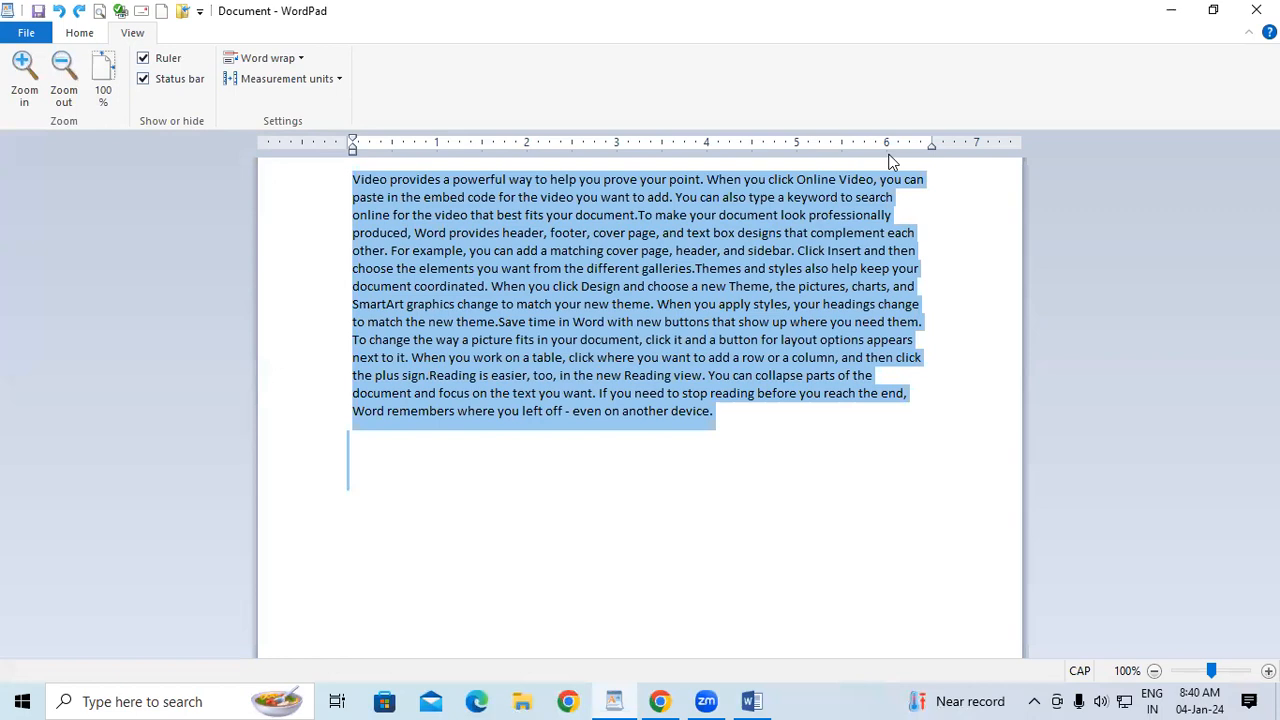
{"action": "left_click", "coordinate": [160, 63]}
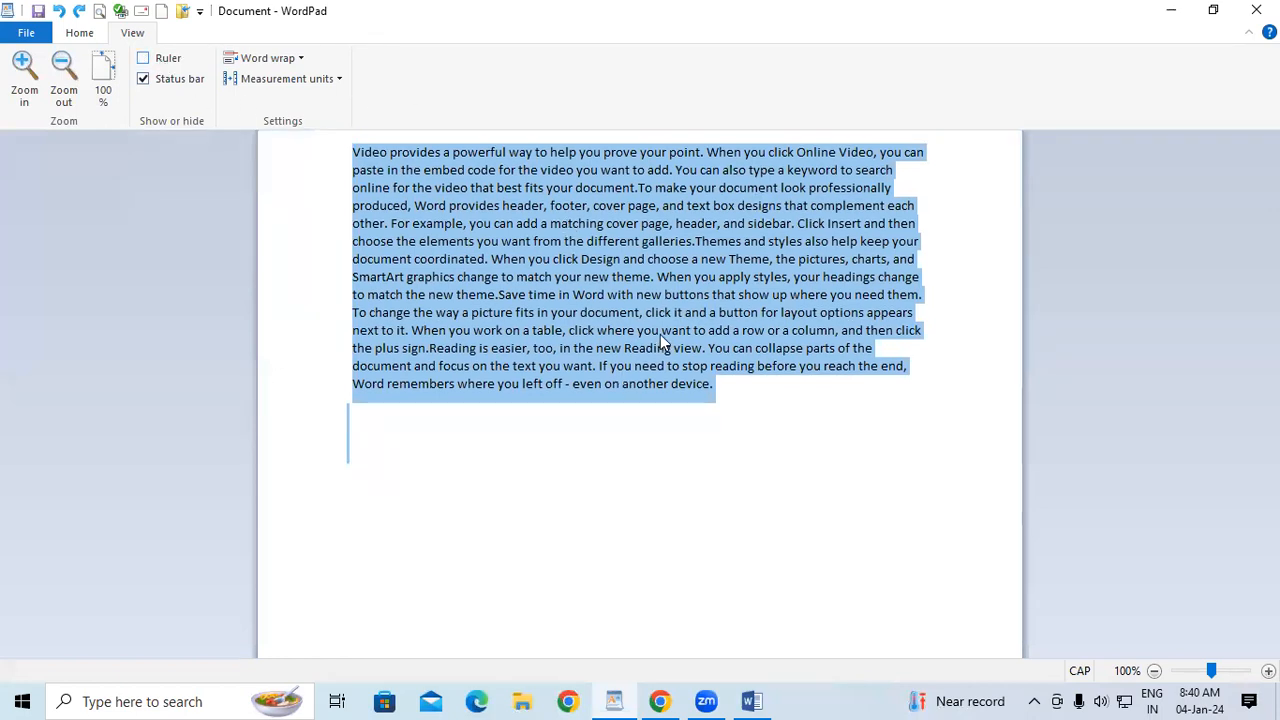
{"action": "left_click", "coordinate": [152, 62]}
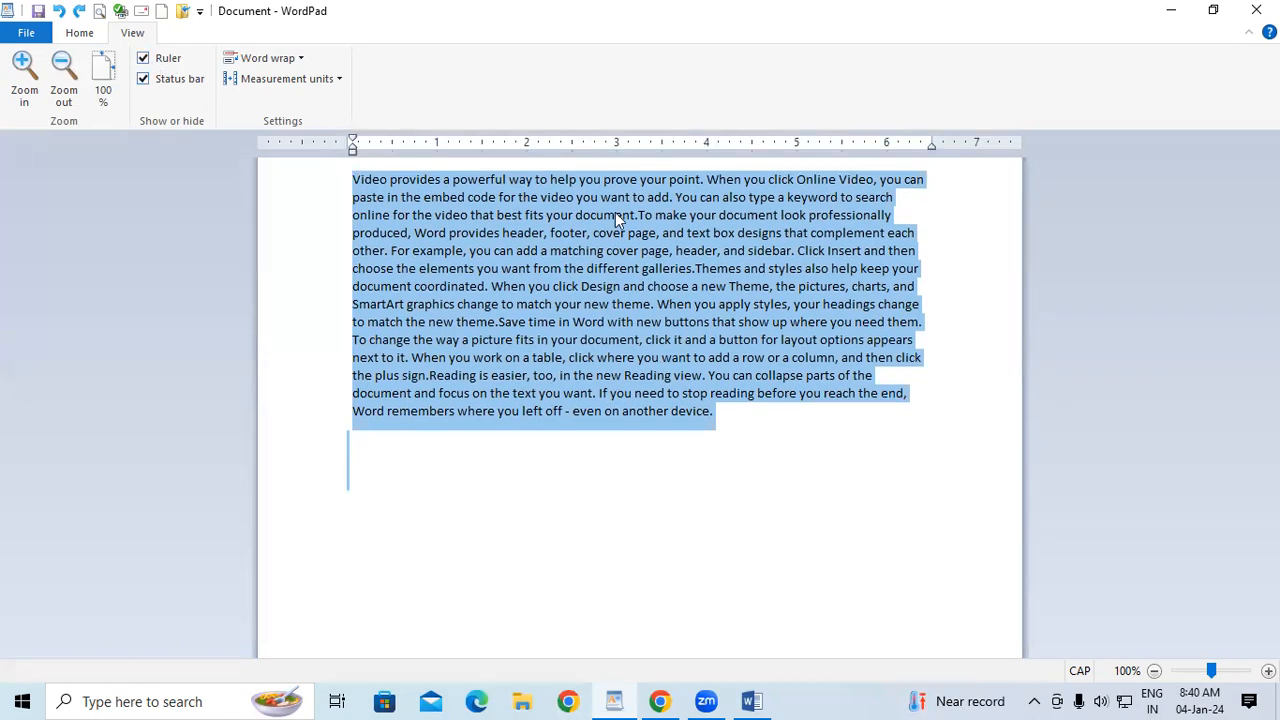
{"action": "left_click", "coordinate": [166, 61]}
{"action": "left_click", "coordinate": [181, 66]}
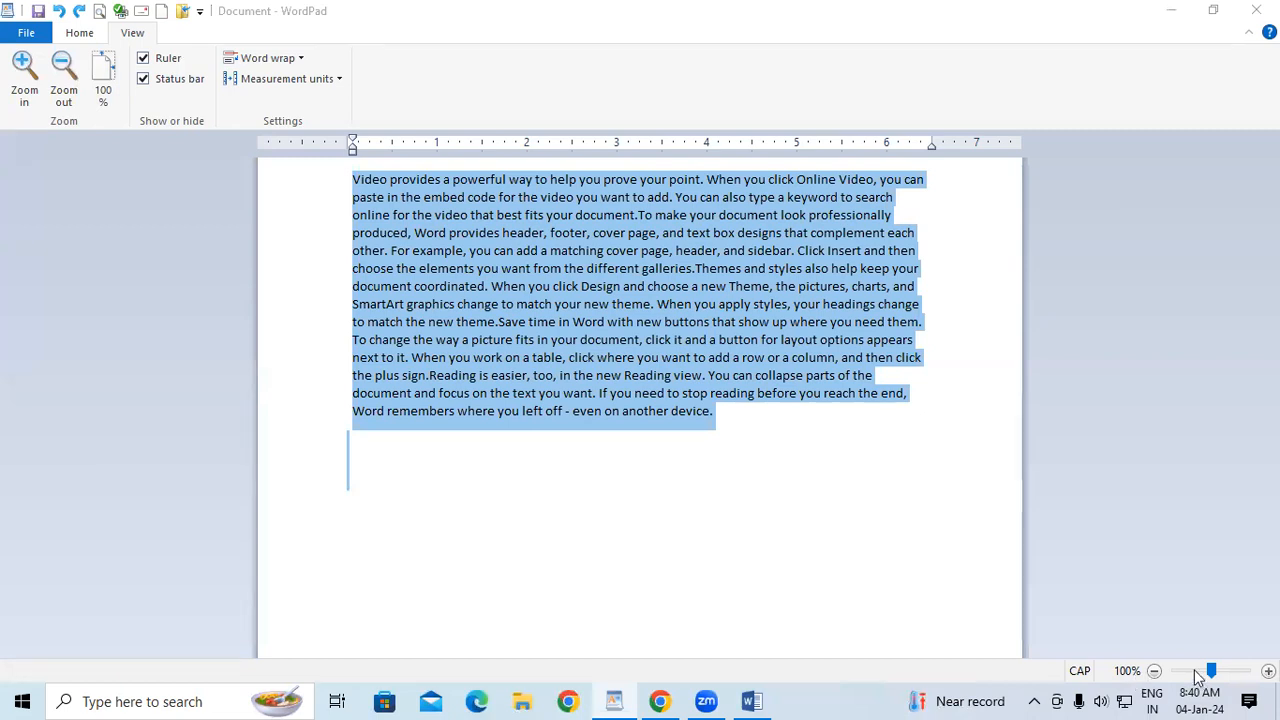
{"action": "left_click", "coordinate": [145, 86]}
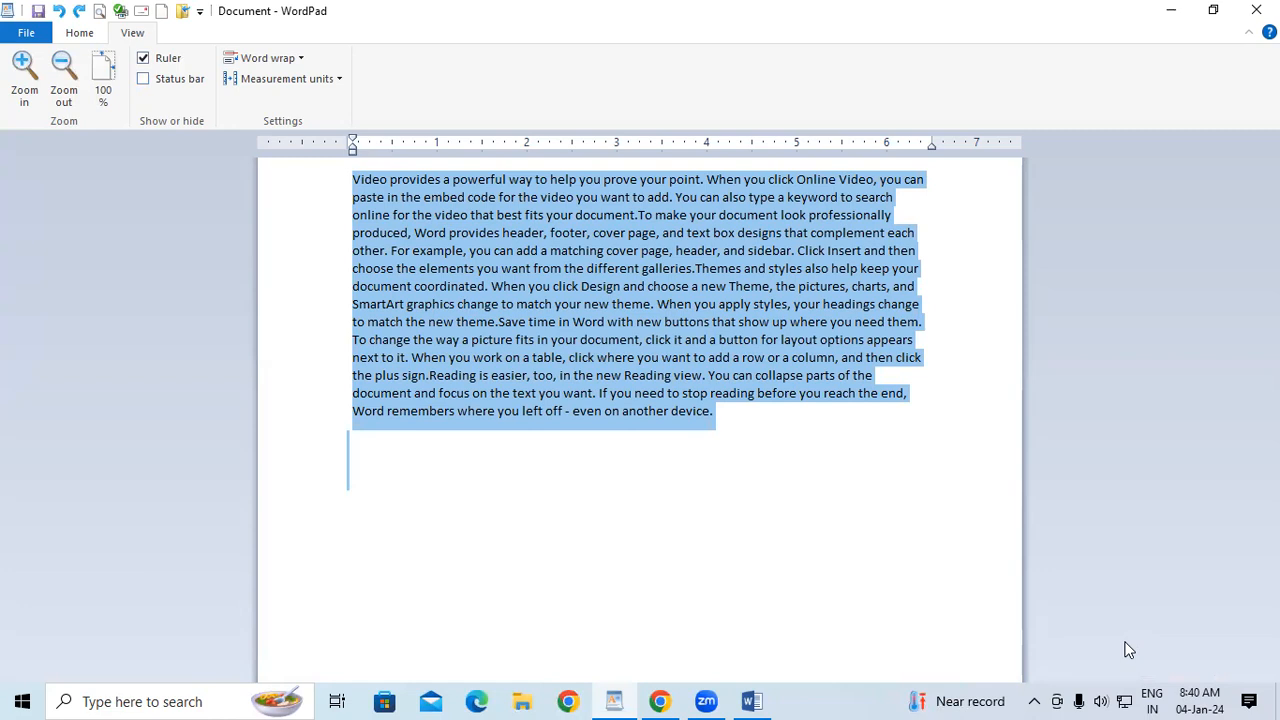
{"action": "left_click", "coordinate": [143, 79]}
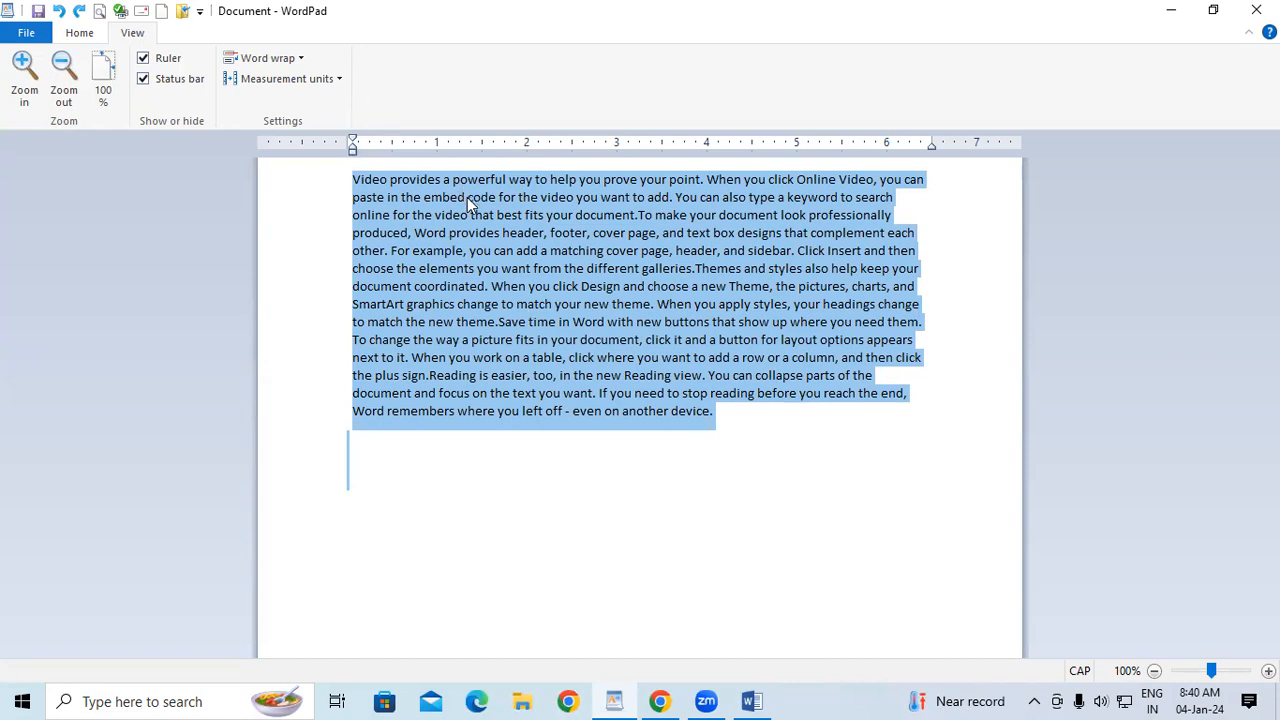
- Set the document's word wrap to No wrap and inspect the unwrapped line along its length
{"action": "left_click", "coordinate": [294, 62]}
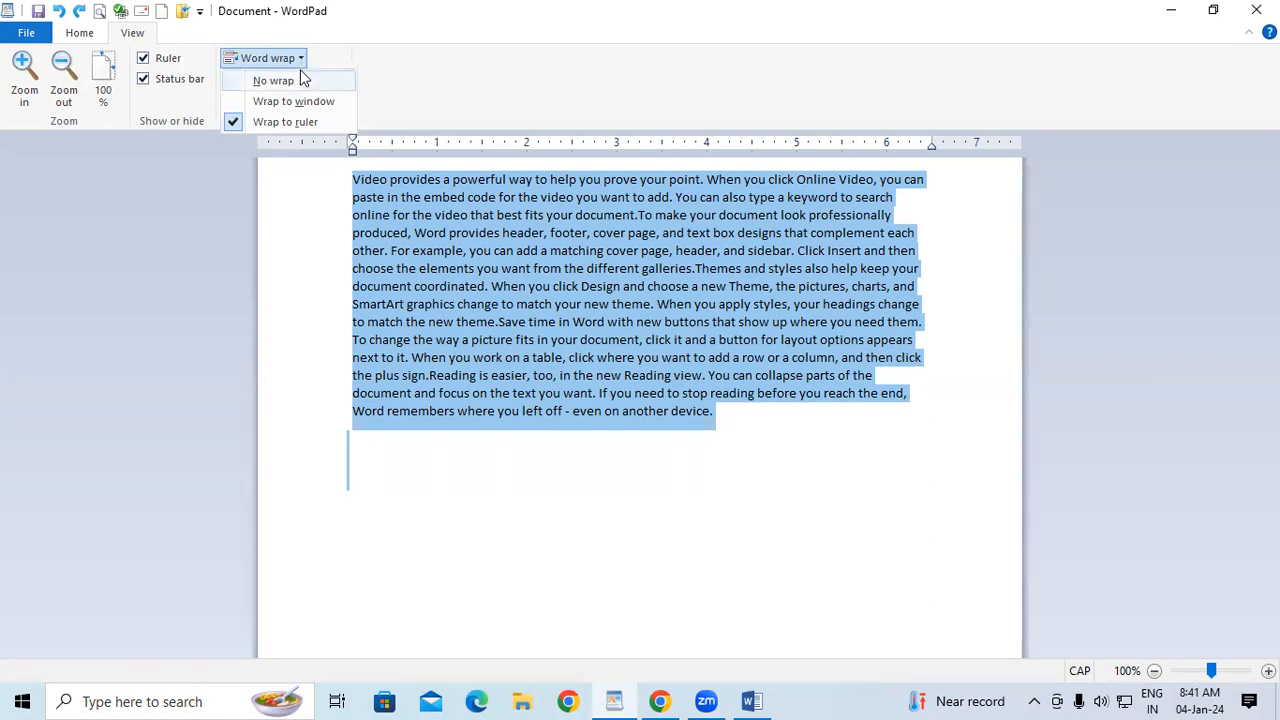
{"action": "left_click", "coordinate": [304, 80]}
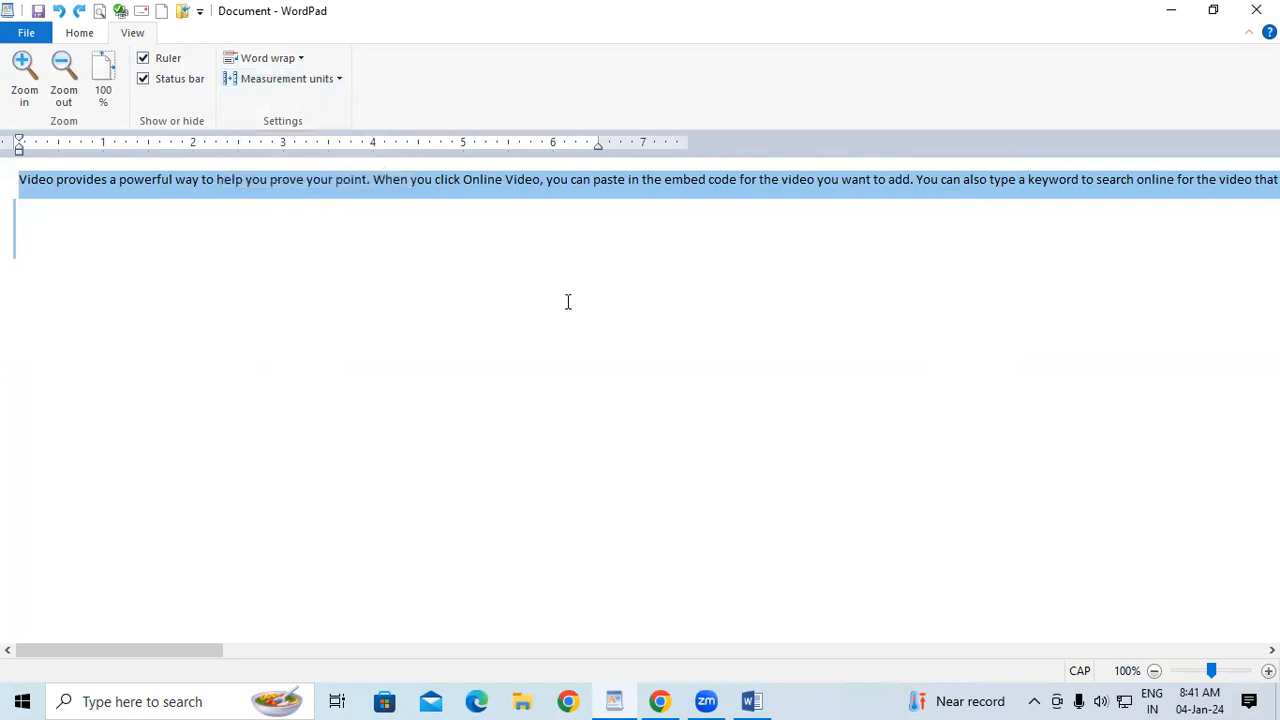
{"action": "left_click_drag", "start_coordinate": [220, 652], "coordinate": [49, 557]}
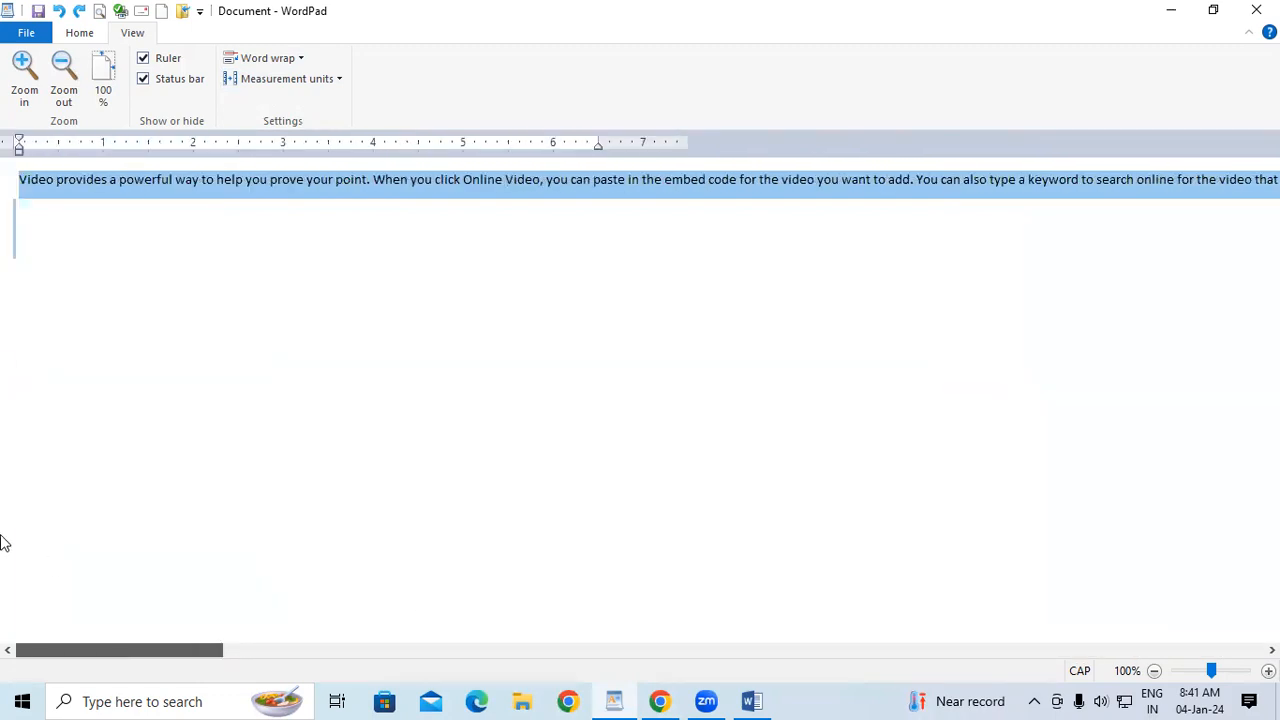
{"action": "left_click_drag", "start_coordinate": [20, 513], "coordinate": [50, 450]}
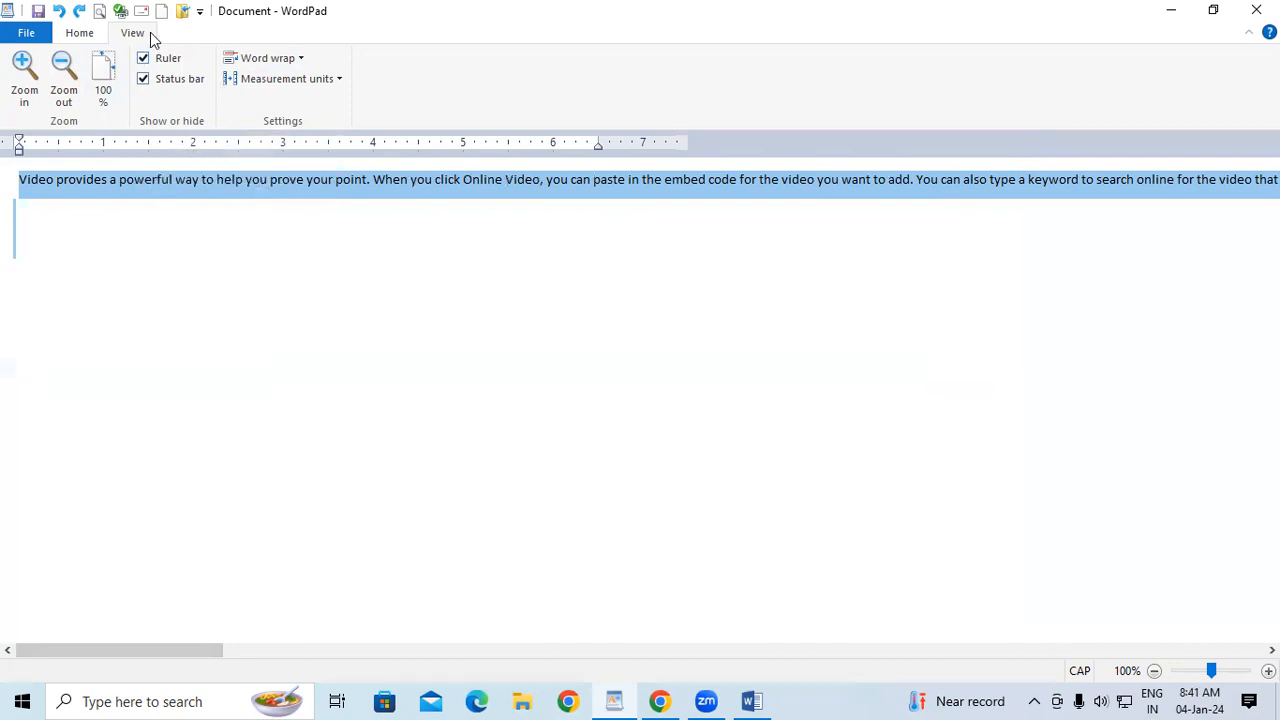
- Switch the word wrap to Wrap to window and back to Wrap to ruler
{"action": "left_click", "coordinate": [252, 62]}
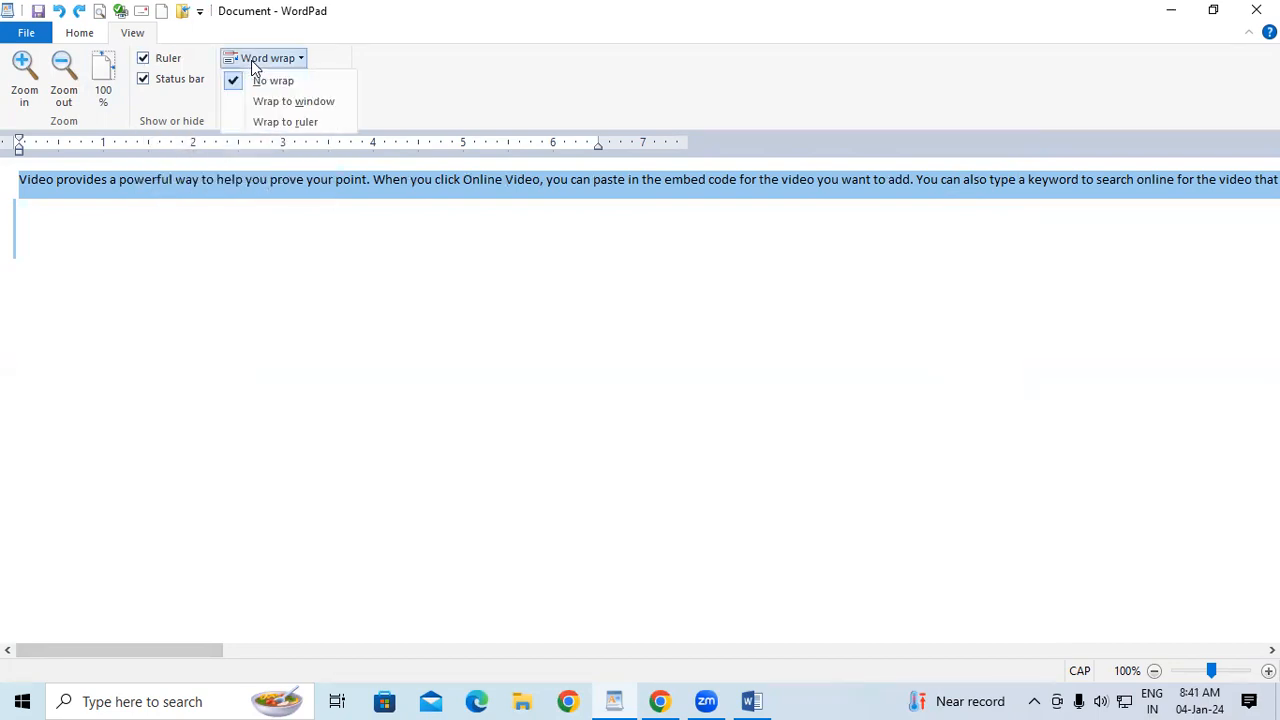
{"action": "left_click", "coordinate": [293, 102]}
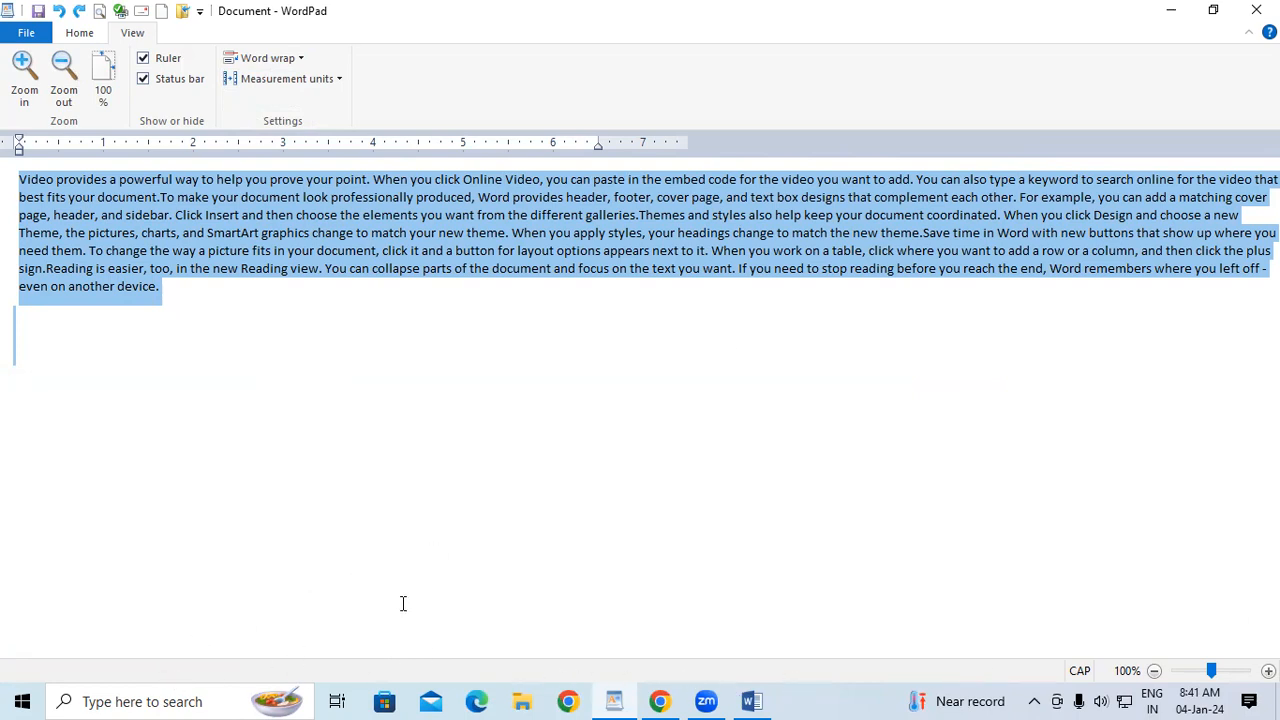
{"action": "left_click", "coordinate": [294, 60]}
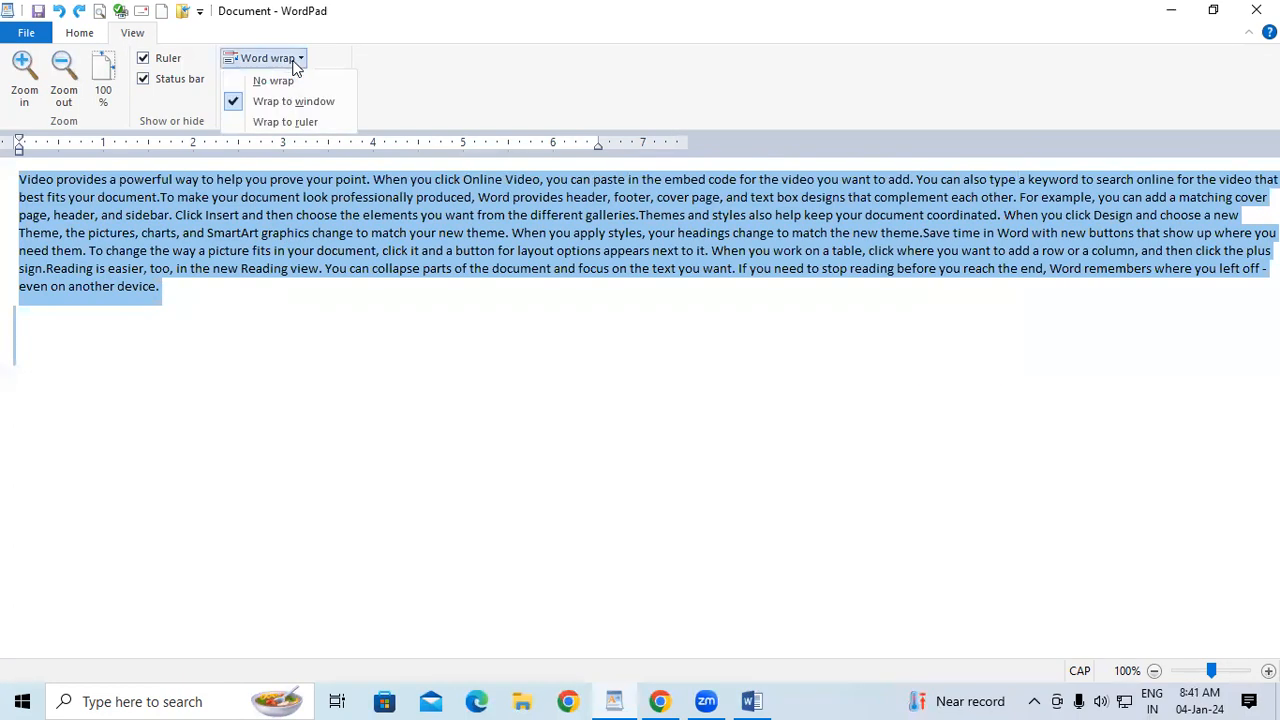
{"action": "left_click", "coordinate": [319, 122]}
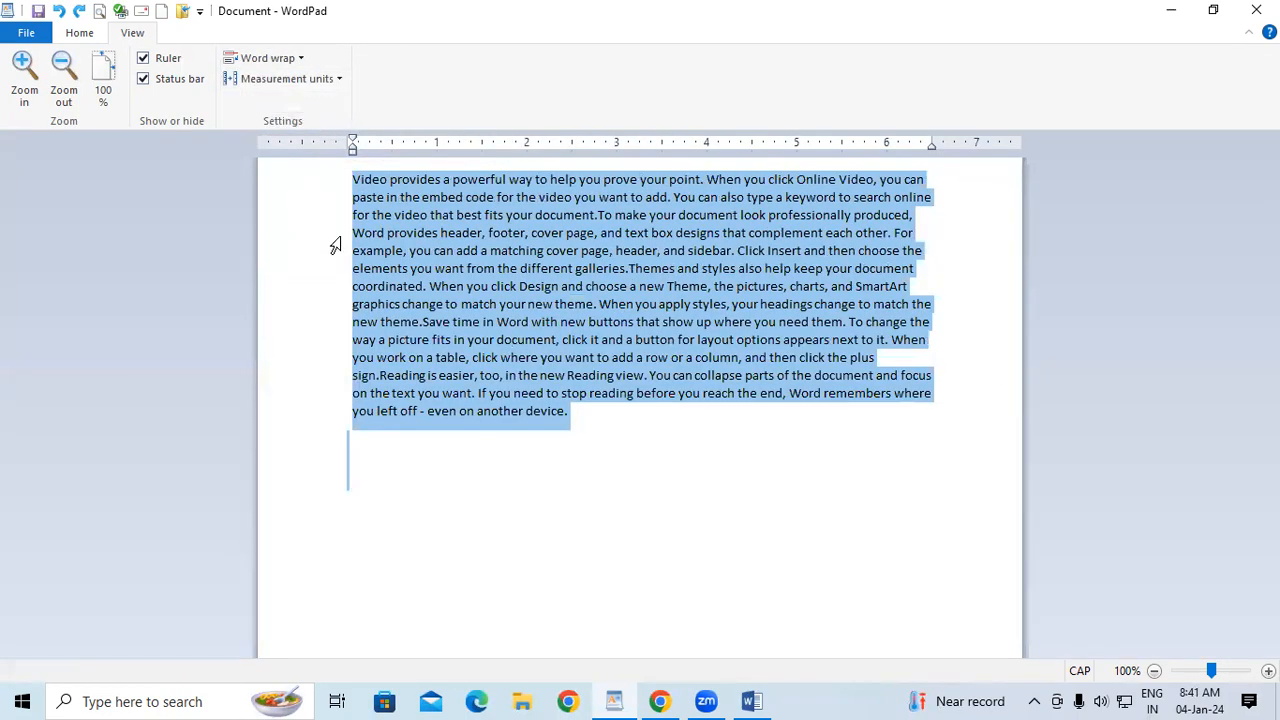
- Copy the selected text and paste it four times below the original paragraph
{"action": "right_click", "coordinate": [493, 311]}
{"action": "left_click", "coordinate": [555, 345]}
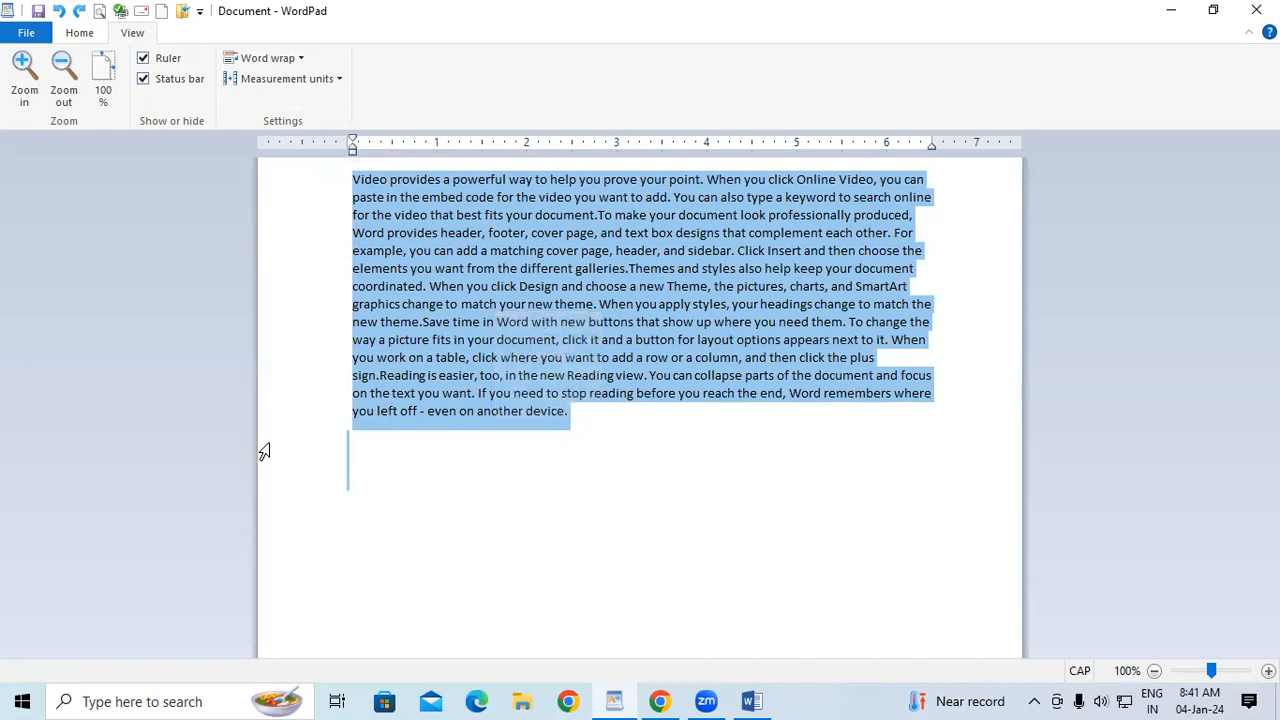
{"action": "left_click", "coordinate": [406, 458]}
{"action": "right_click", "coordinate": [405, 462]}
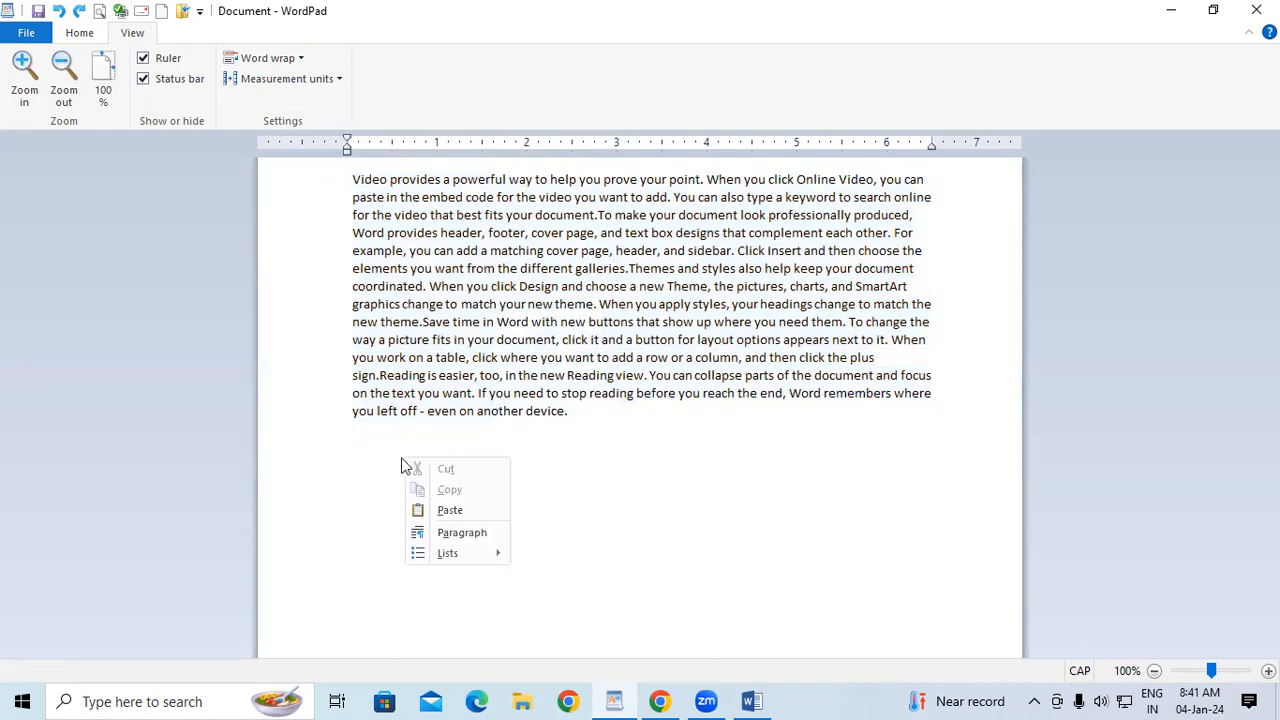
{"action": "left_click", "coordinate": [449, 510]}
{"action": "right_click", "coordinate": [364, 607]}
{"action": "left_click", "coordinate": [408, 556]}
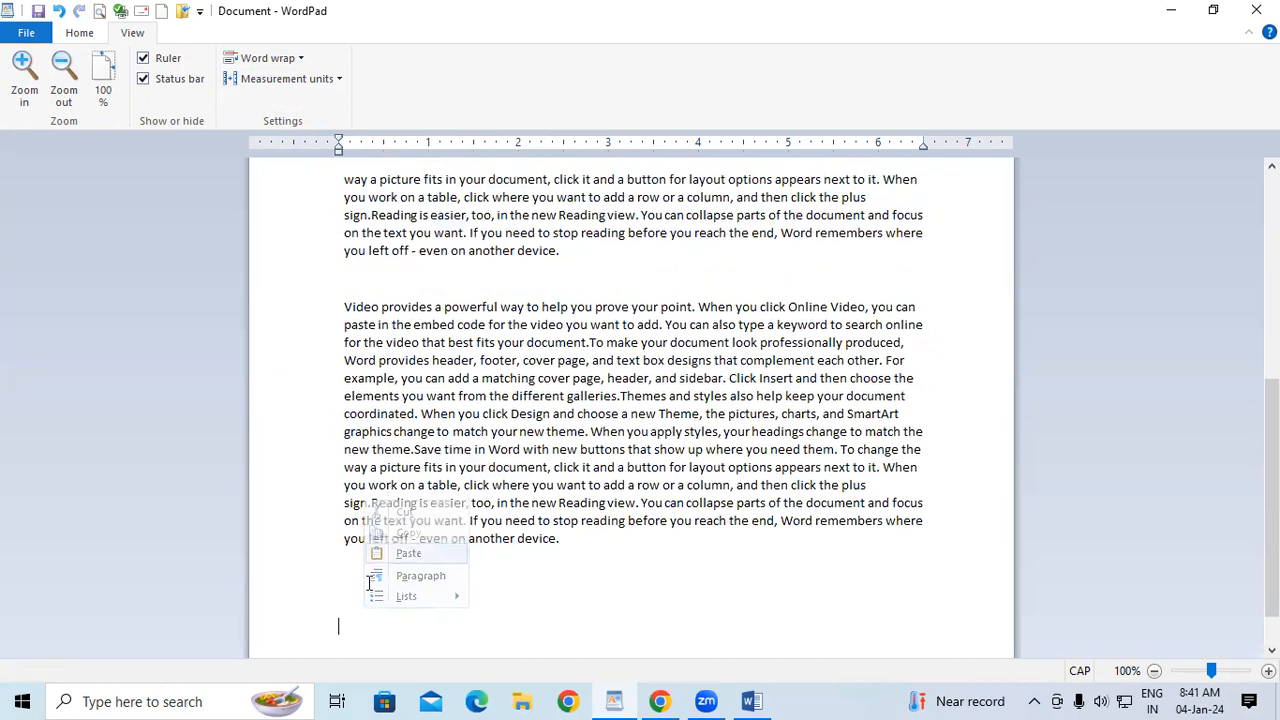
{"action": "right_click", "coordinate": [354, 580]}
{"action": "left_click", "coordinate": [397, 523]}
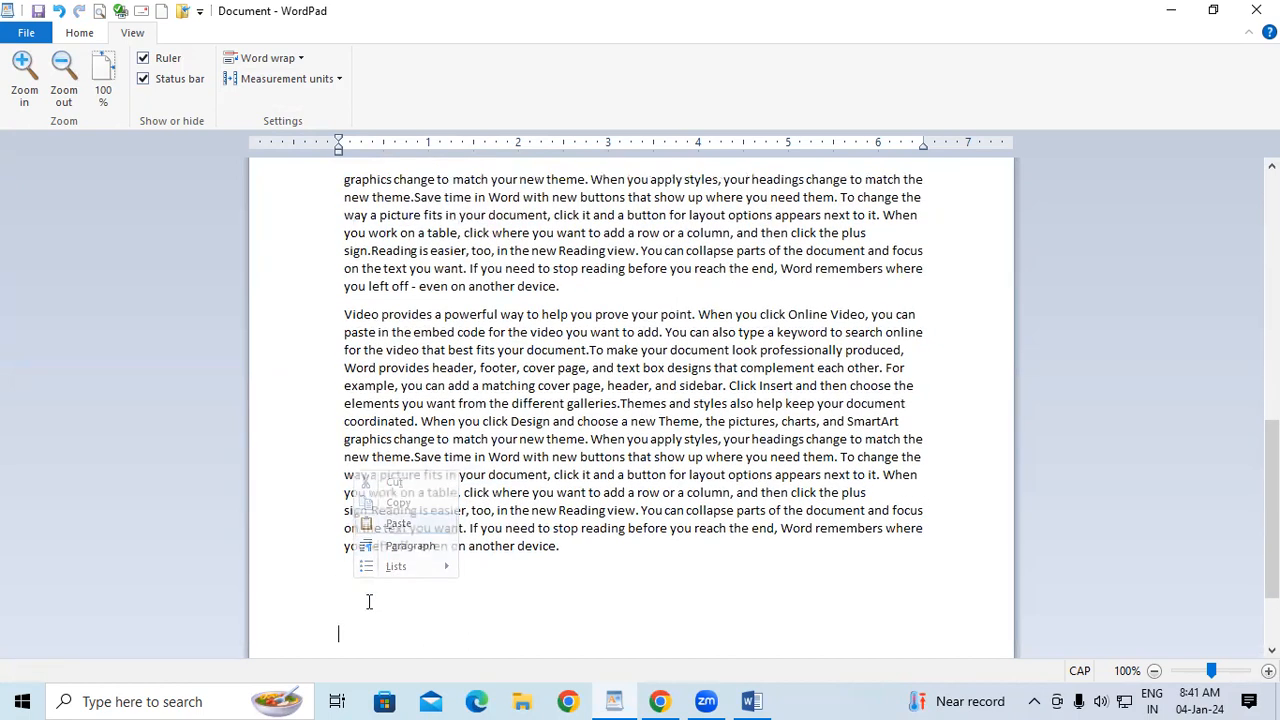
{"action": "right_click", "coordinate": [361, 577]}
{"action": "left_click", "coordinate": [412, 523]}
{"action": "scroll", "coordinate": [414, 567], "scroll_direction": "up", "scroll_amount": 8}
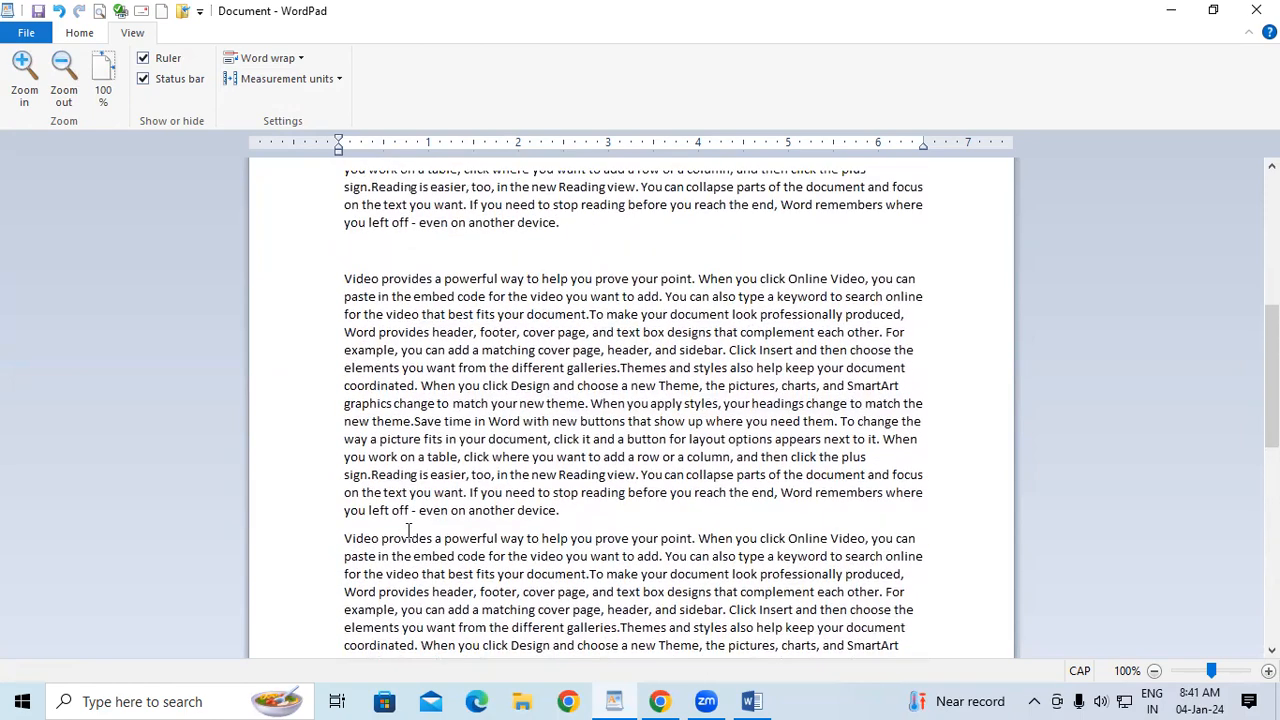
- Select the whole document, set the word wrap to No wrap and inspect the long lines
{"action": "key", "text": "ctrl+a"}
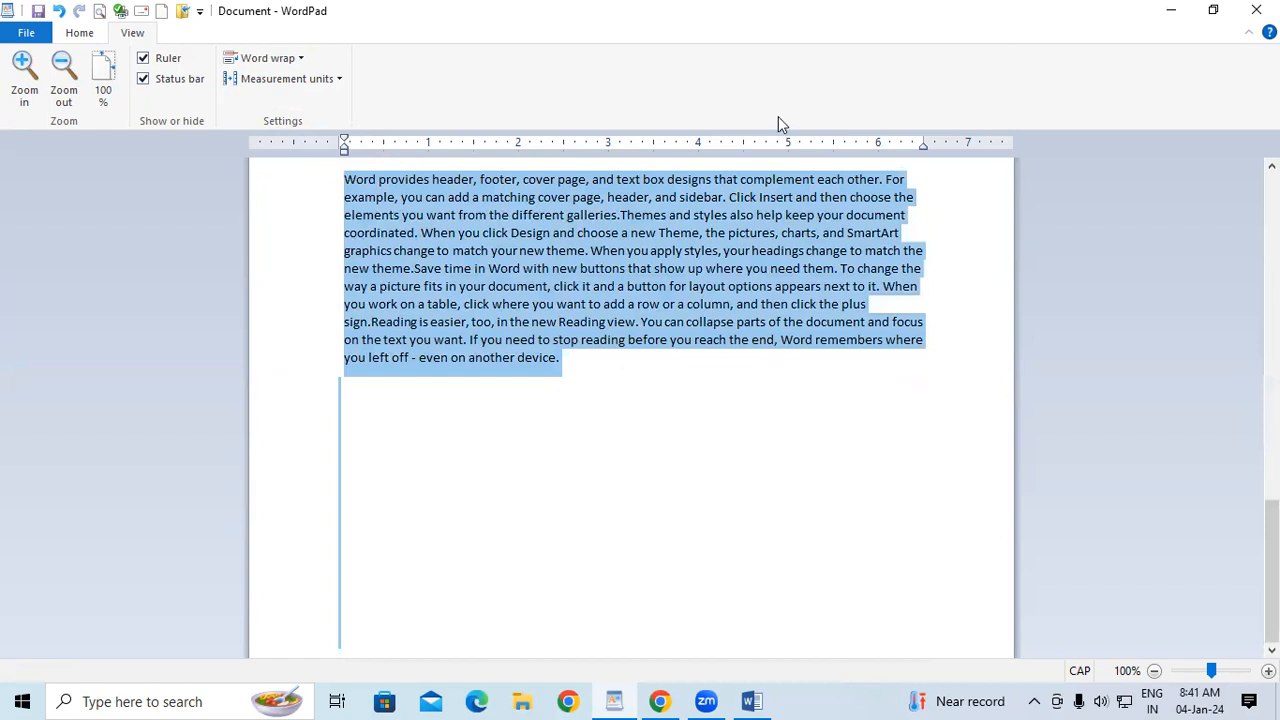
{"action": "left_click", "coordinate": [264, 60]}
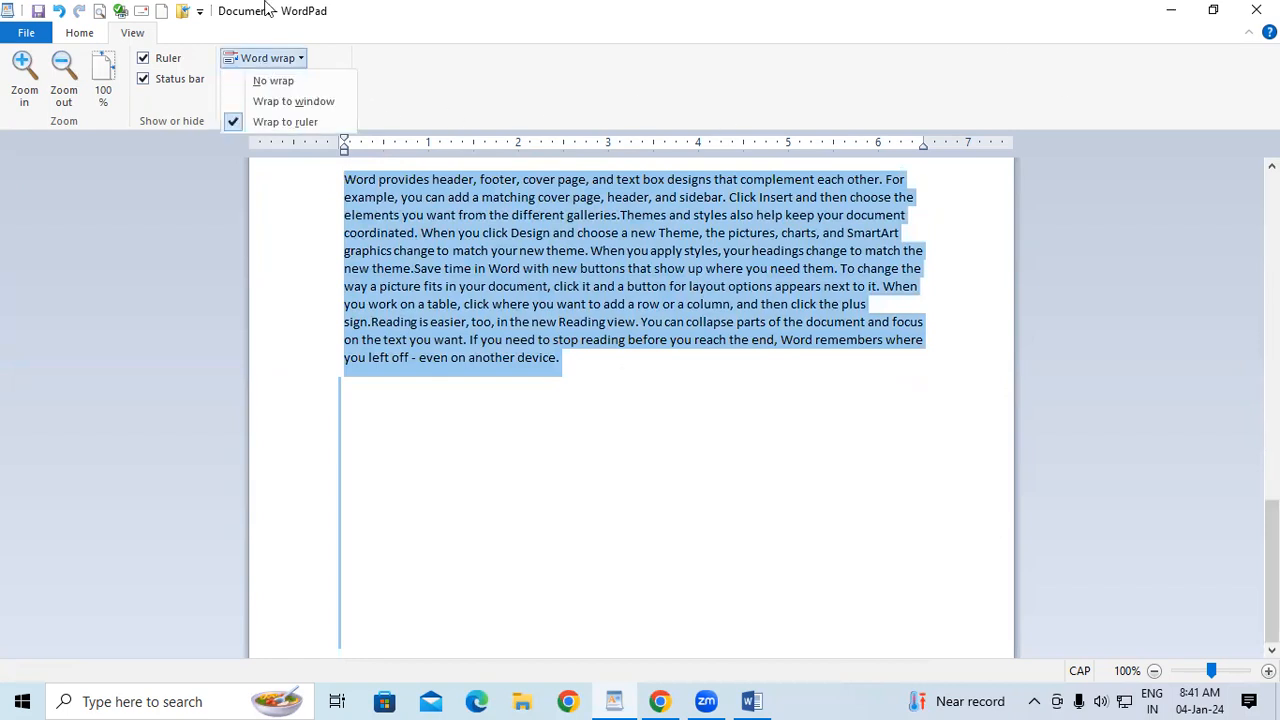
{"action": "left_click", "coordinate": [292, 81]}
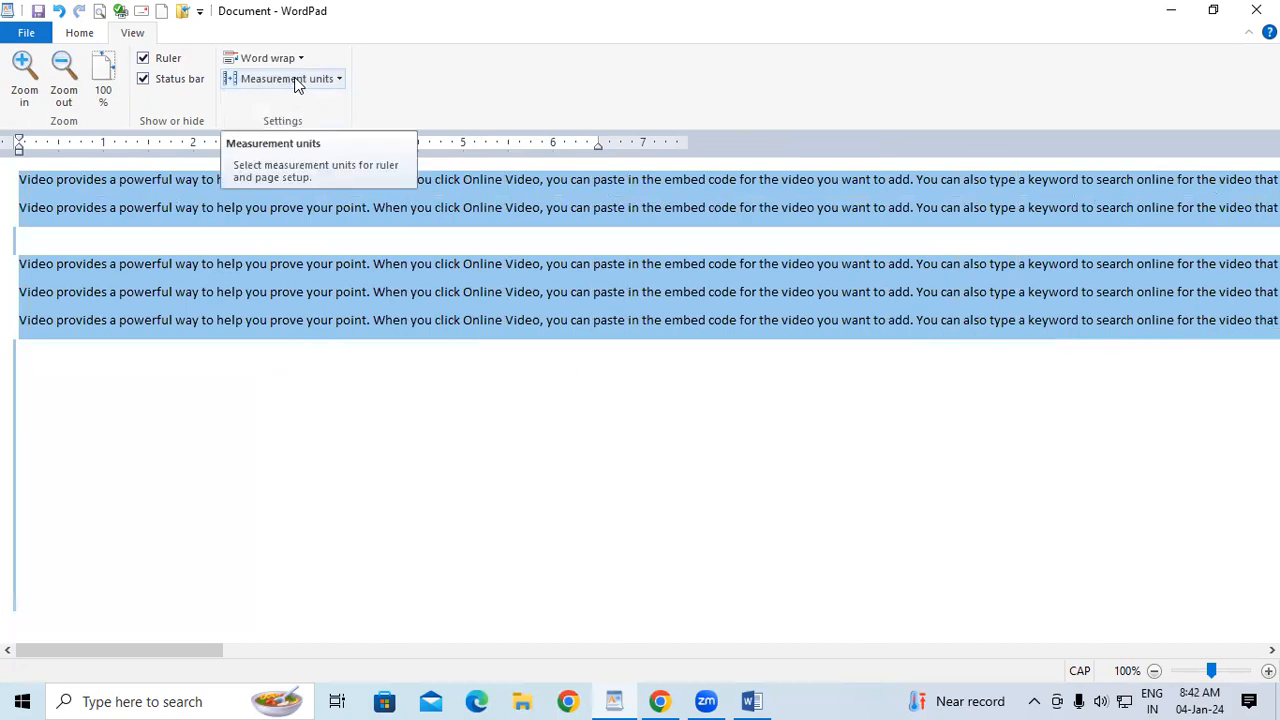
{"action": "left_click_drag", "start_coordinate": [280, 653], "coordinate": [22, 532]}
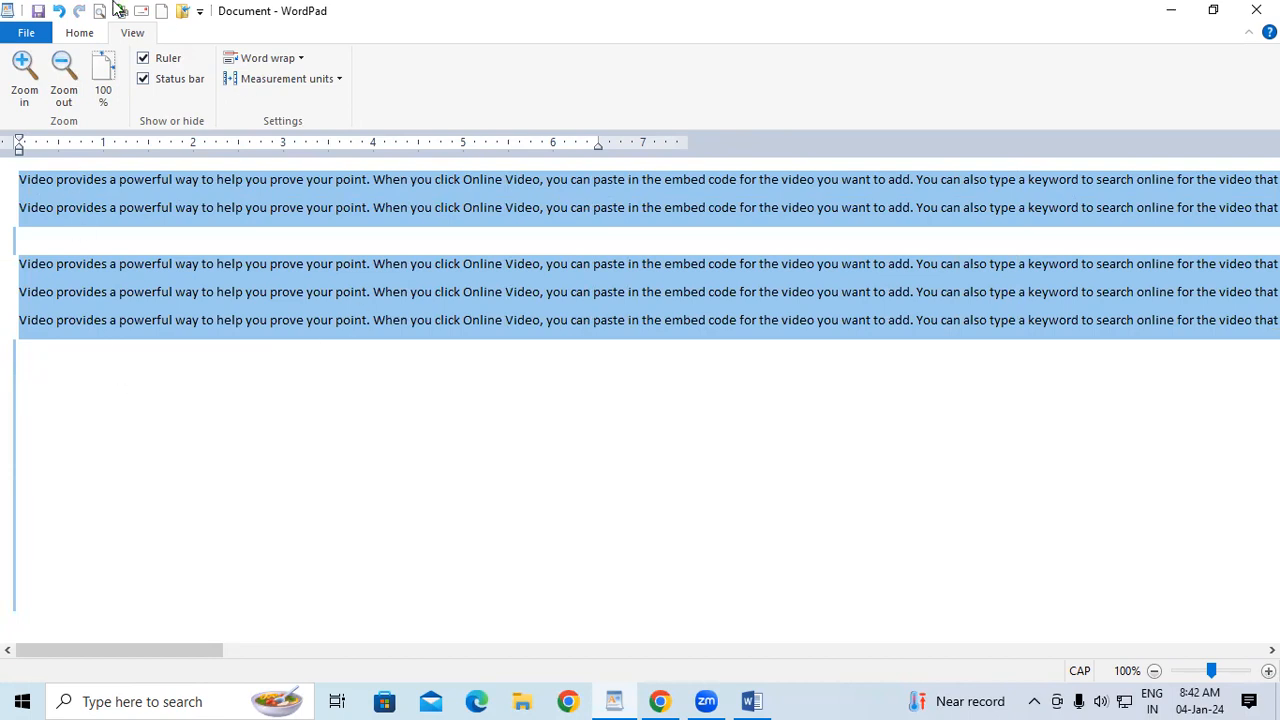
- Apply Wrap to window to the multi-paragraph document and return it to Wrap to ruler
{"action": "left_click", "coordinate": [264, 59]}
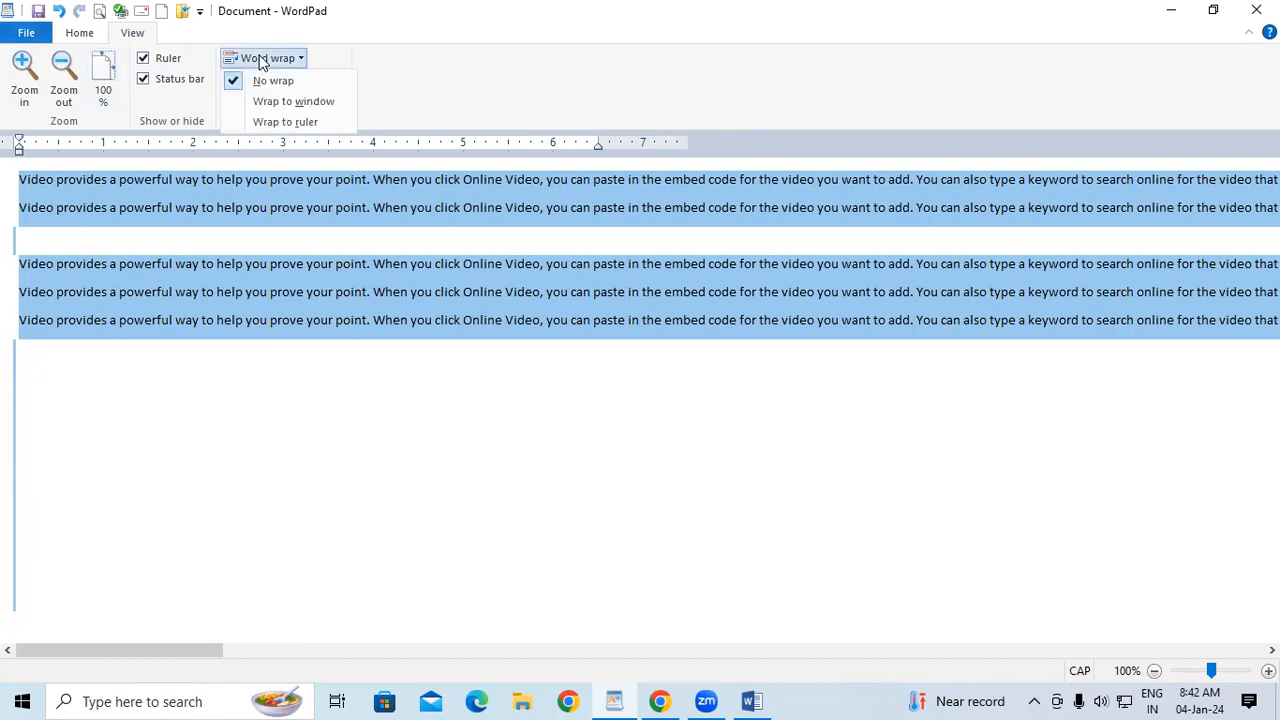
{"action": "left_click", "coordinate": [295, 102]}
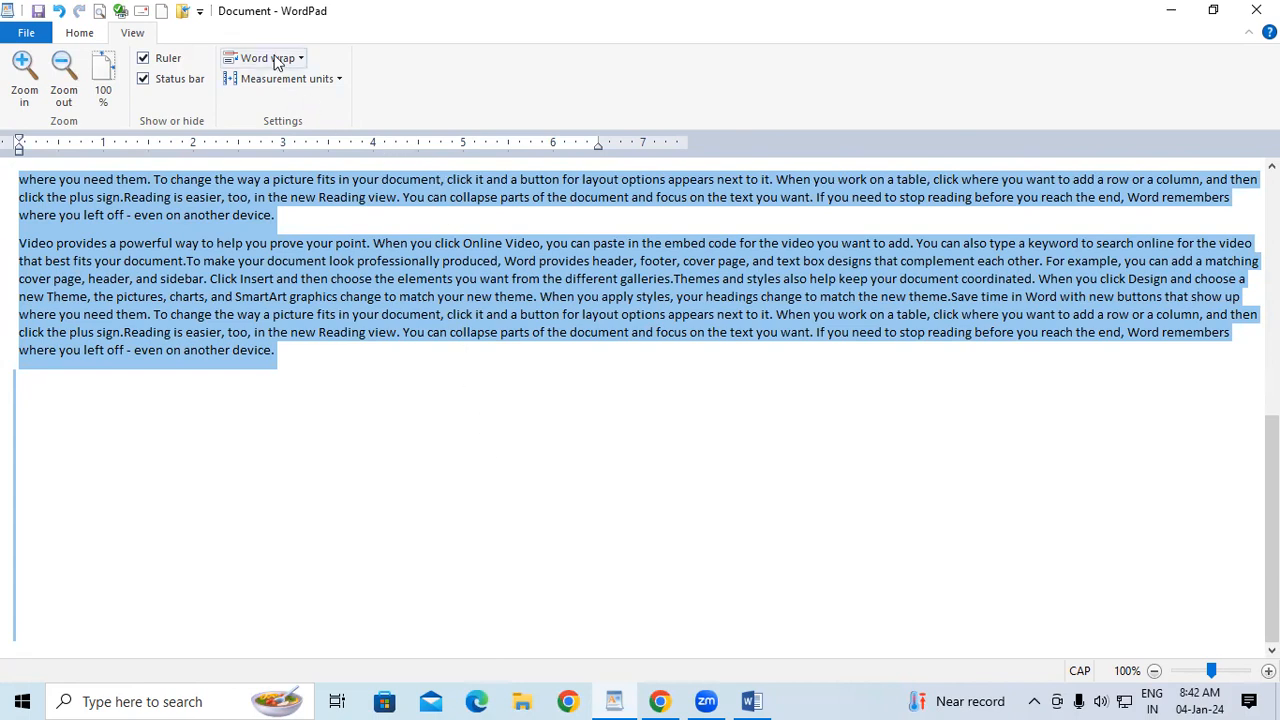
{"action": "left_click", "coordinate": [266, 58]}
{"action": "left_click", "coordinate": [298, 122]}
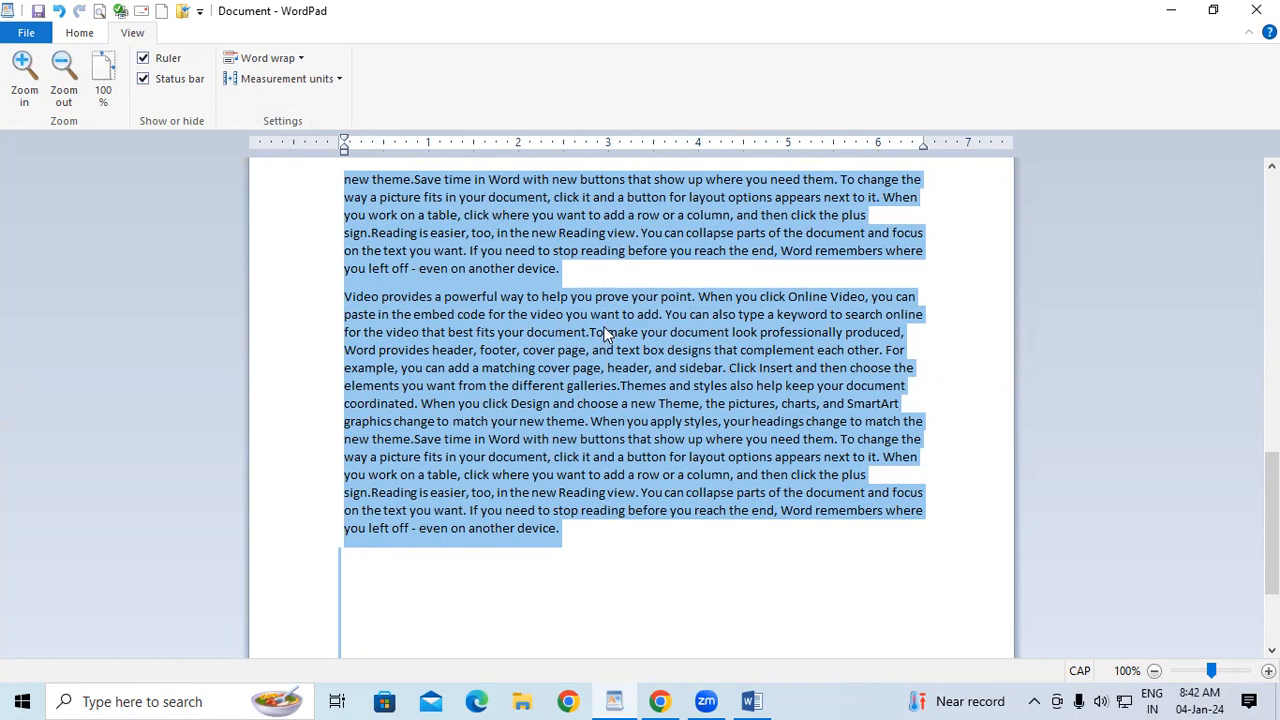
- Switch the ruler's measurement units to centimeters and from there to points
{"action": "left_click", "coordinate": [287, 79]}
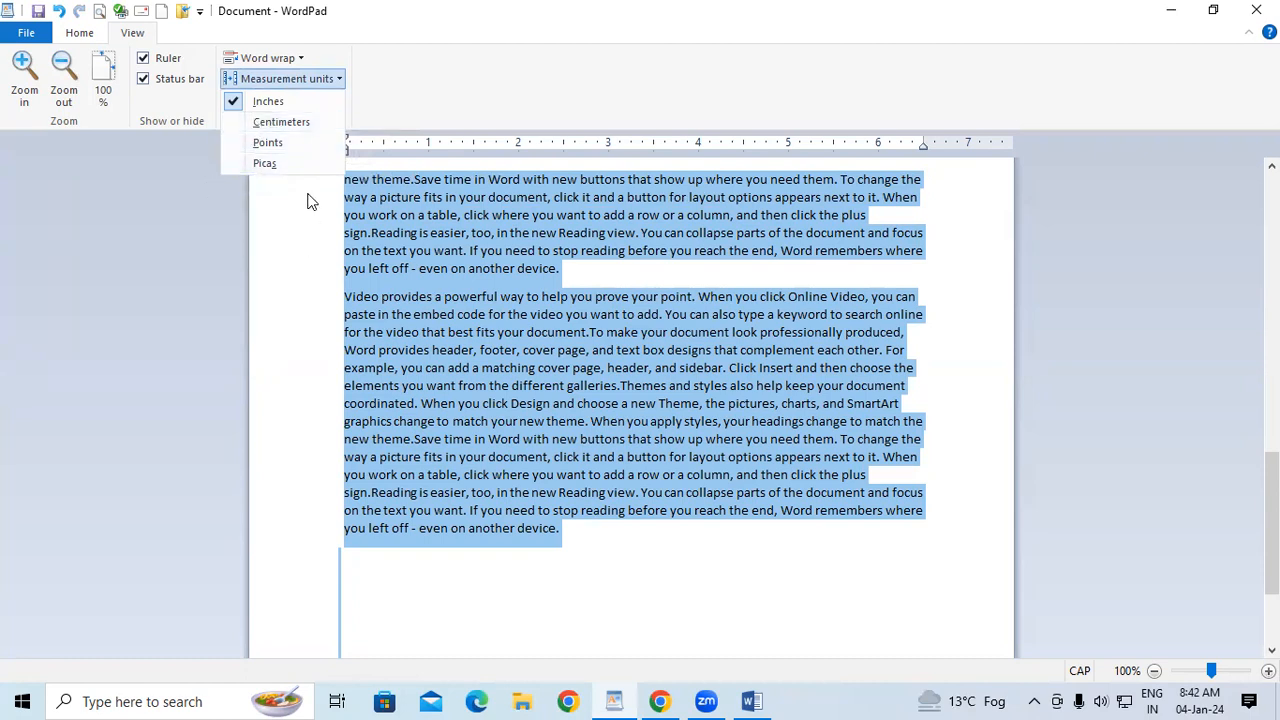
{"action": "left_click", "coordinate": [300, 124]}
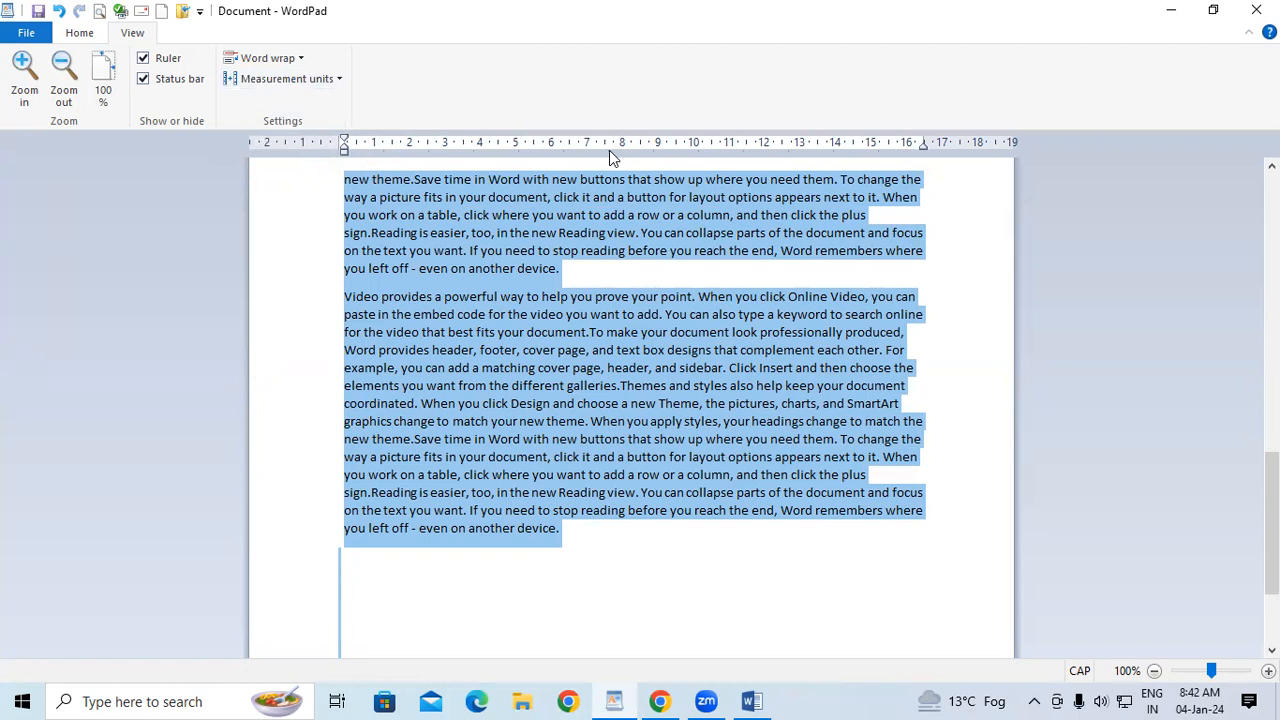
{"action": "left_click", "coordinate": [320, 79]}
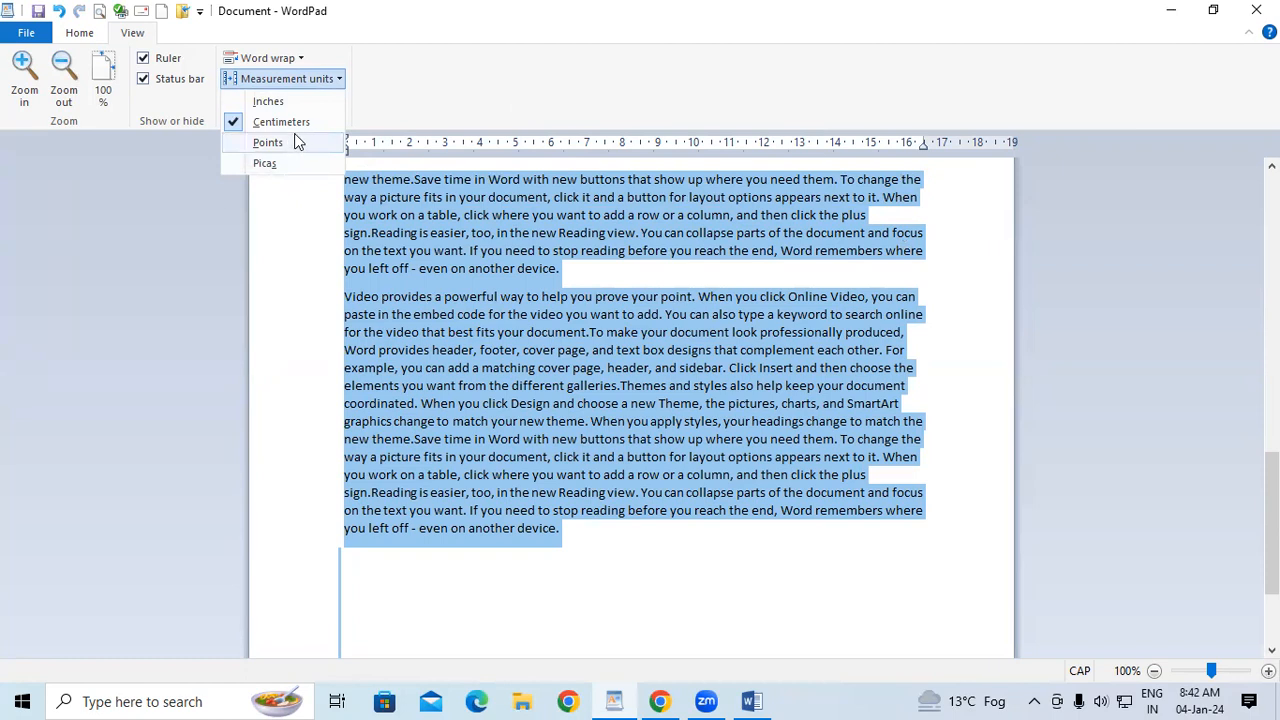
{"action": "left_click", "coordinate": [268, 142]}
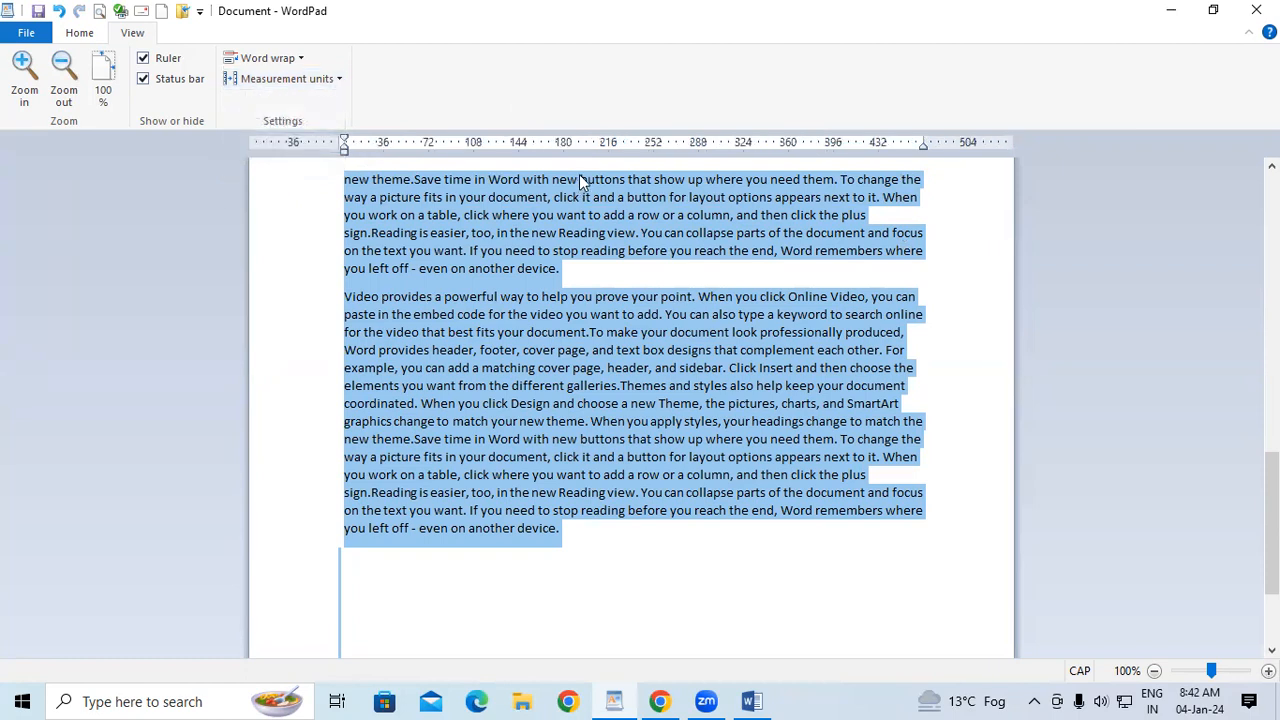
- Switch the ruler's measurement units to picas and return them to inches
{"action": "left_click", "coordinate": [310, 80]}
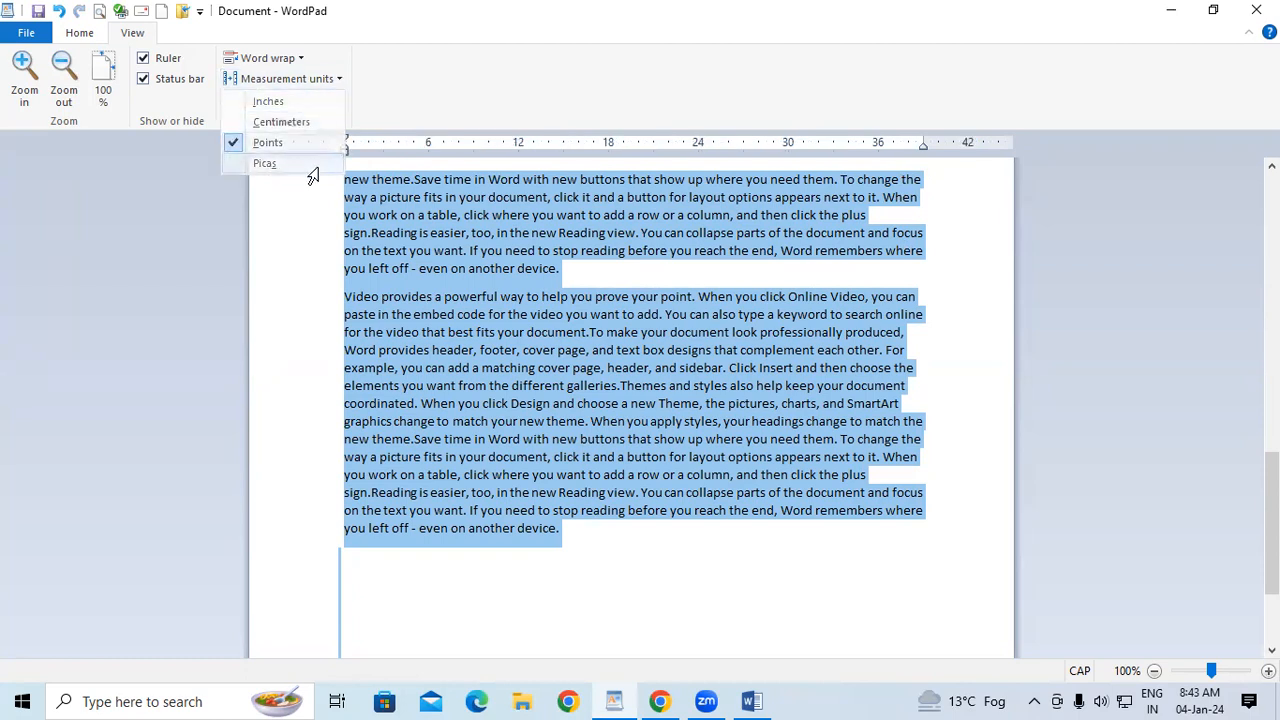
{"action": "left_click", "coordinate": [268, 164]}
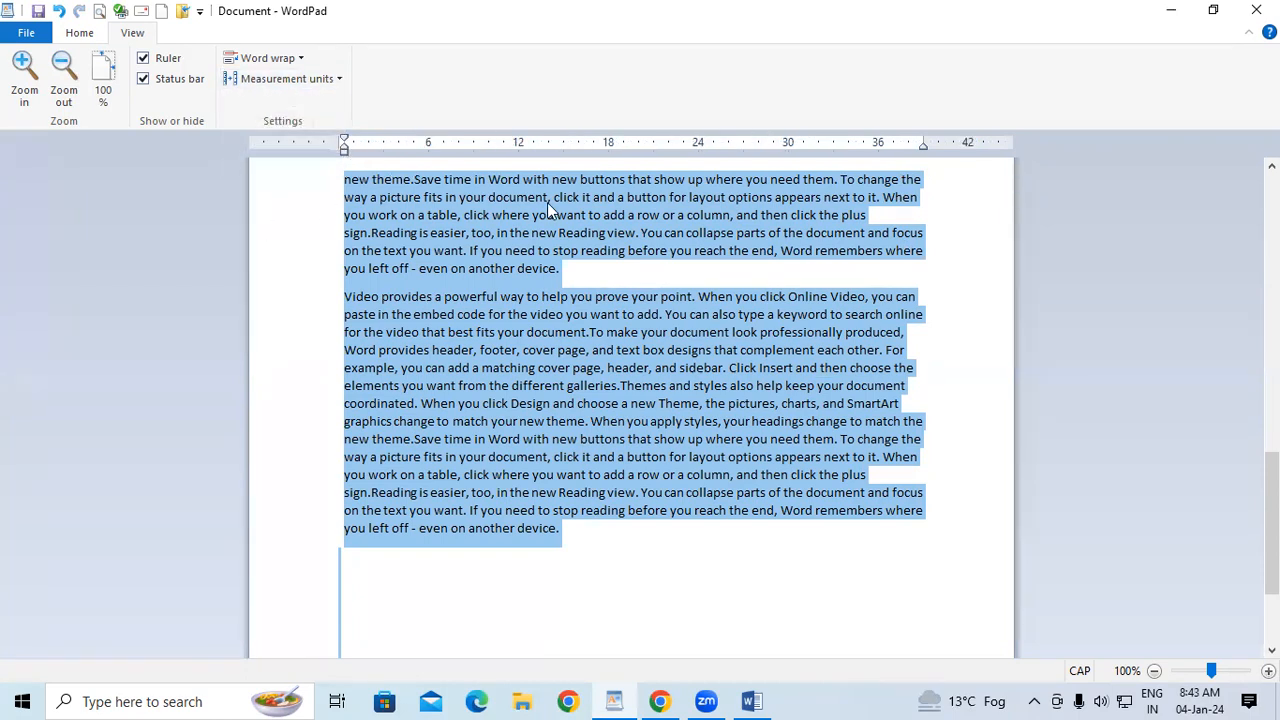
{"action": "left_click", "coordinate": [328, 82]}
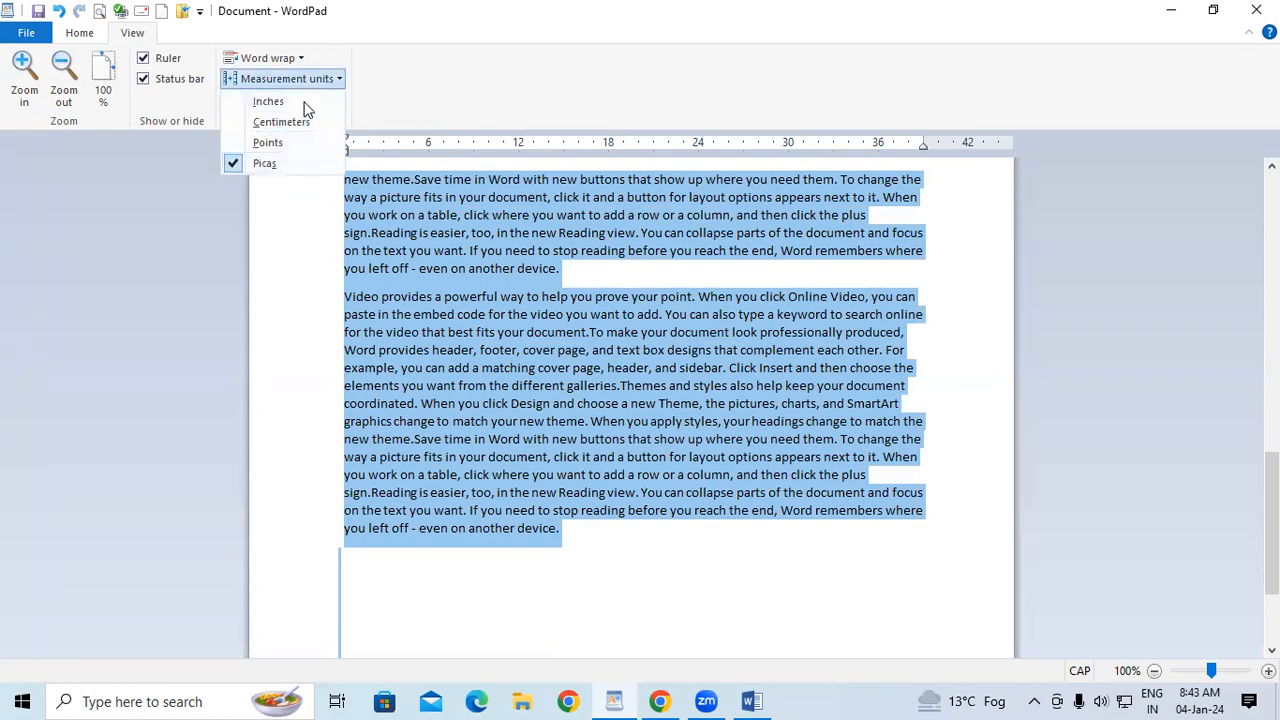
{"action": "left_click", "coordinate": [300, 108]}
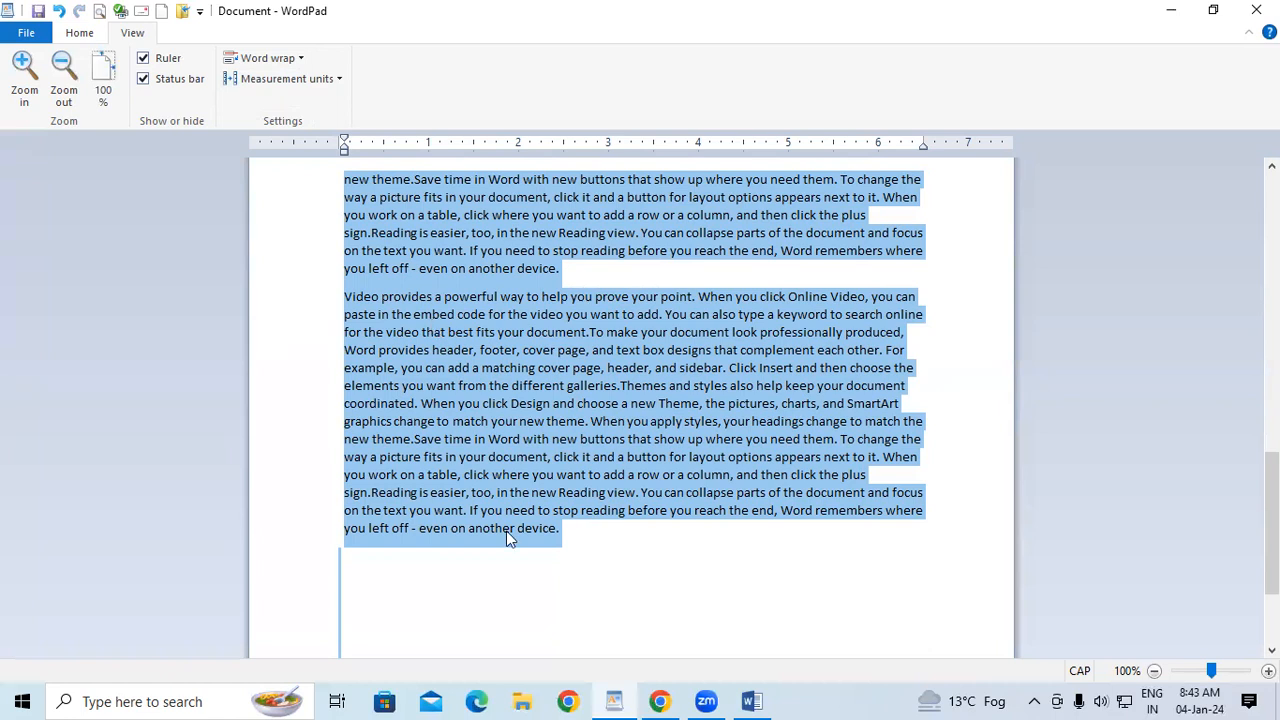
{"action": "scroll", "coordinate": [667, 358], "scroll_direction": "down", "scroll_amount": 1}
{"action": "scroll", "coordinate": [667, 358], "scroll_direction": "up", "scroll_amount": 1}
{"action": "scroll", "coordinate": [670, 360], "scroll_direction": "up", "scroll_amount": 4}
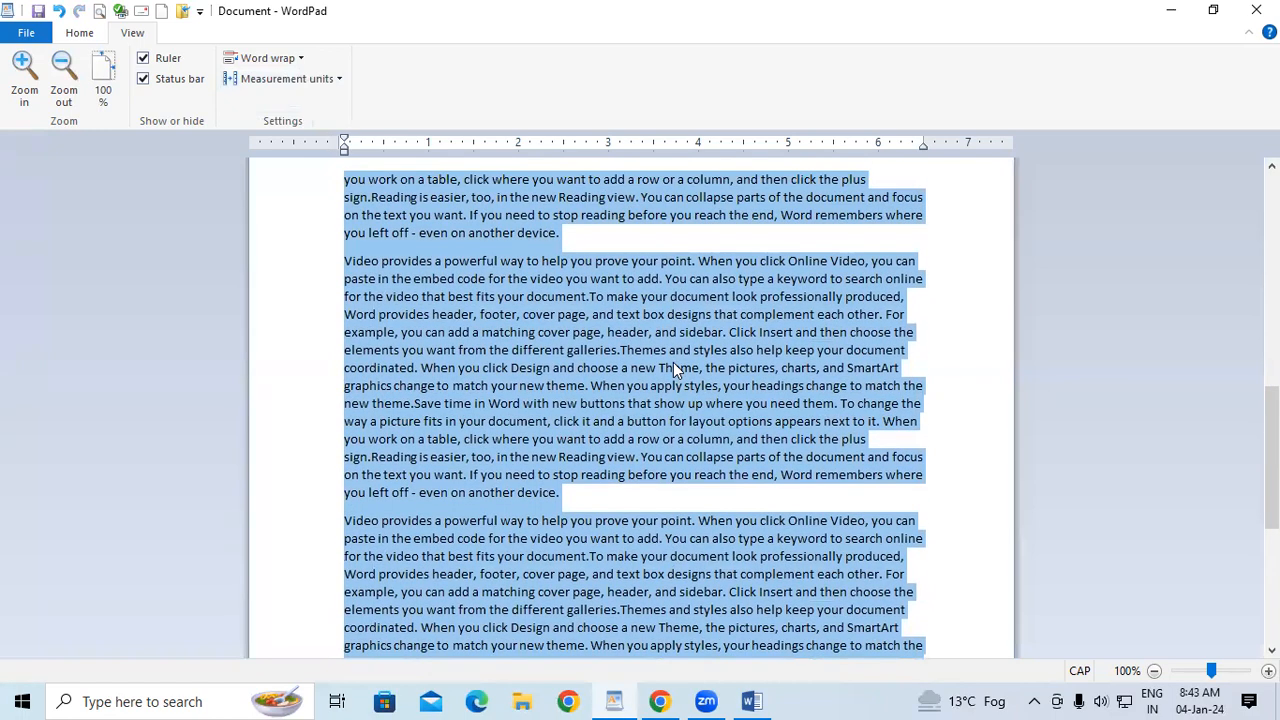
{"action": "scroll", "coordinate": [673, 364], "scroll_direction": "up", "scroll_amount": 2}
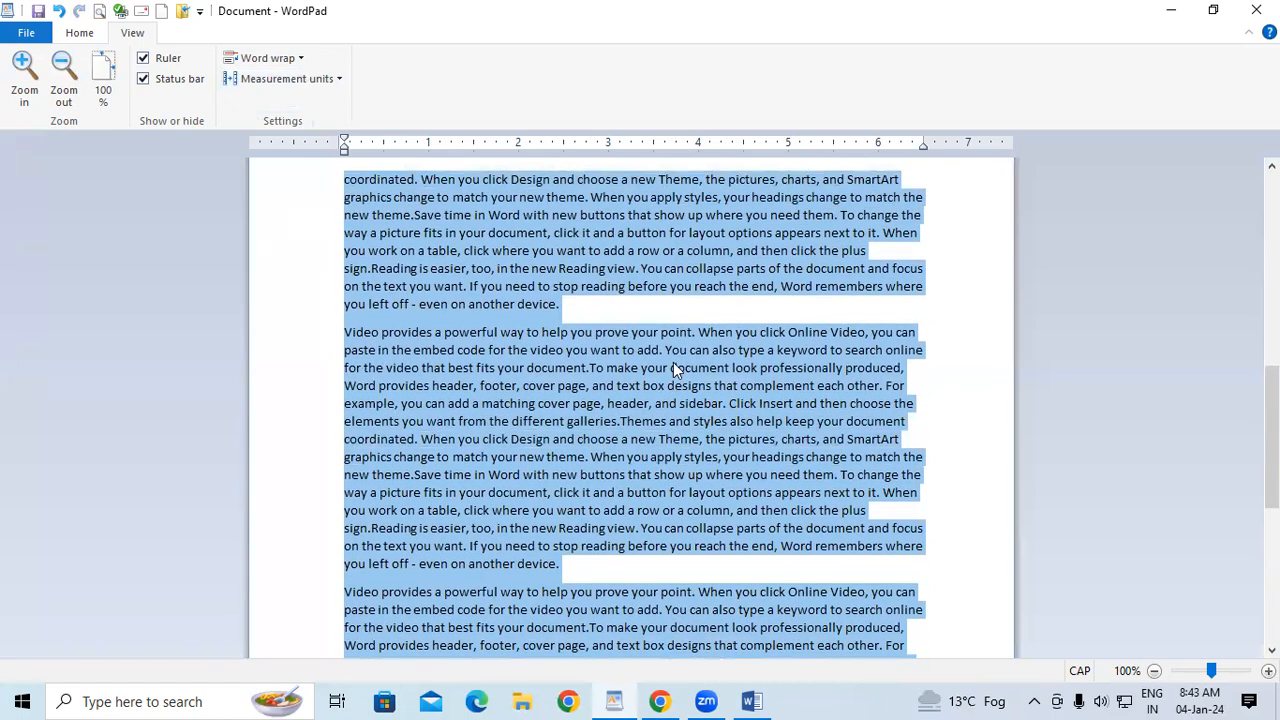
{"action": "scroll", "coordinate": [673, 364], "scroll_direction": "up", "scroll_amount": 3}
{"action": "scroll", "coordinate": [673, 362], "scroll_direction": "up", "scroll_amount": 3}
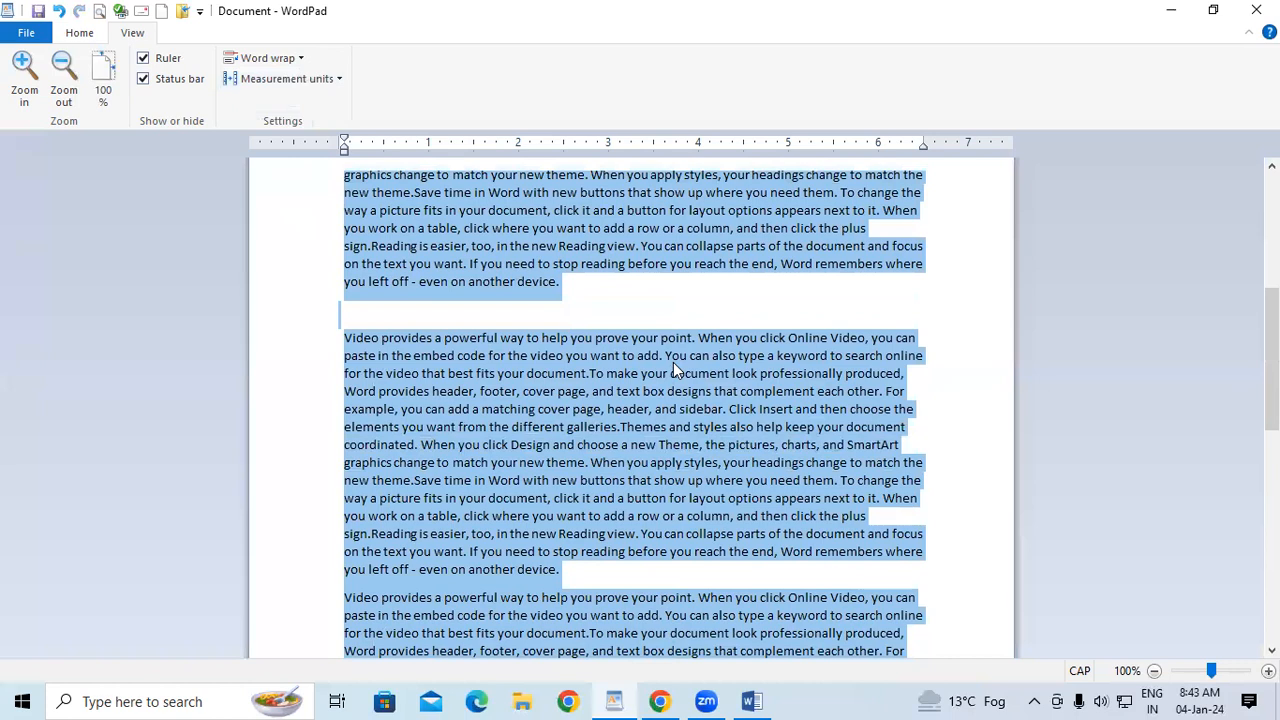
{"action": "scroll", "coordinate": [673, 362], "scroll_direction": "up", "scroll_amount": 2}
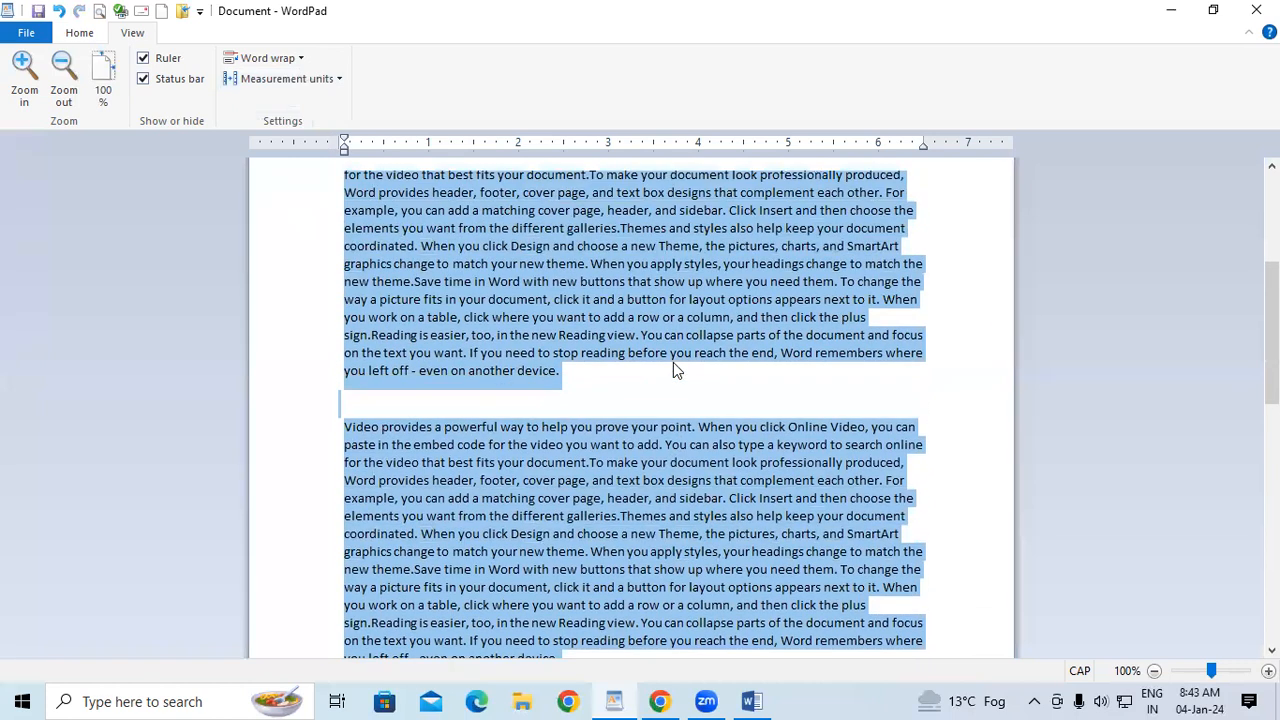
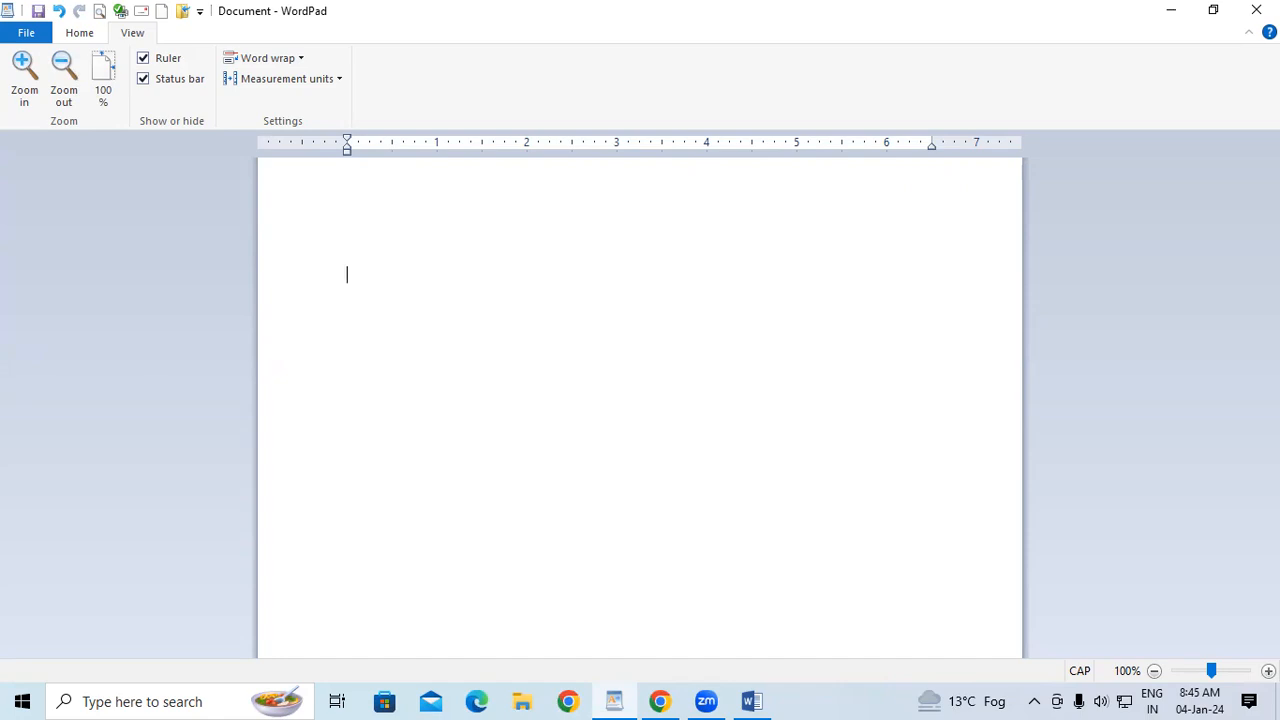
{"action": "type", "text": "+--"}
{"action": "key", "text": "BackSpace"}
{"action": "key", "text": "BackSpace"}
{"action": "key", "text": "BackSpace"}
- Create a one-row, four-column table from the text pattern +--+--+--+--+ in the empty document, and delete it
{"action": "left_click", "coordinate": [84, 38]}
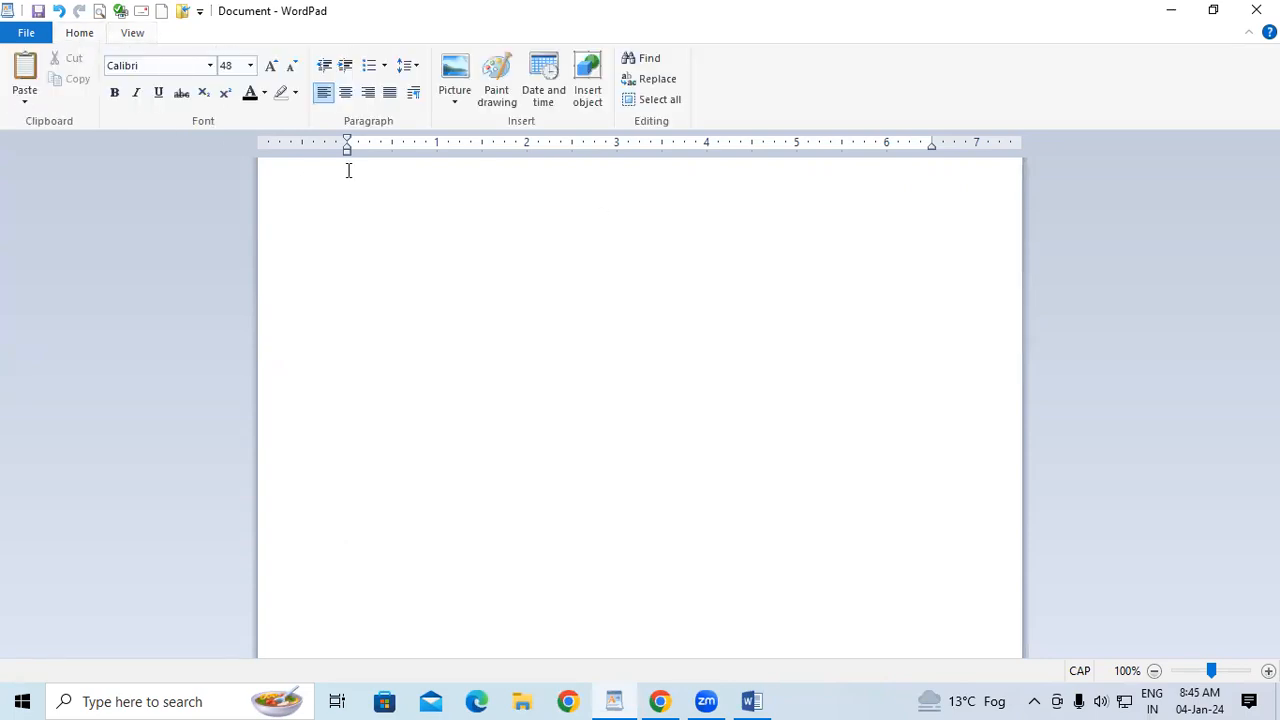
{"action": "type", "text": "+--+--+--+--+"}
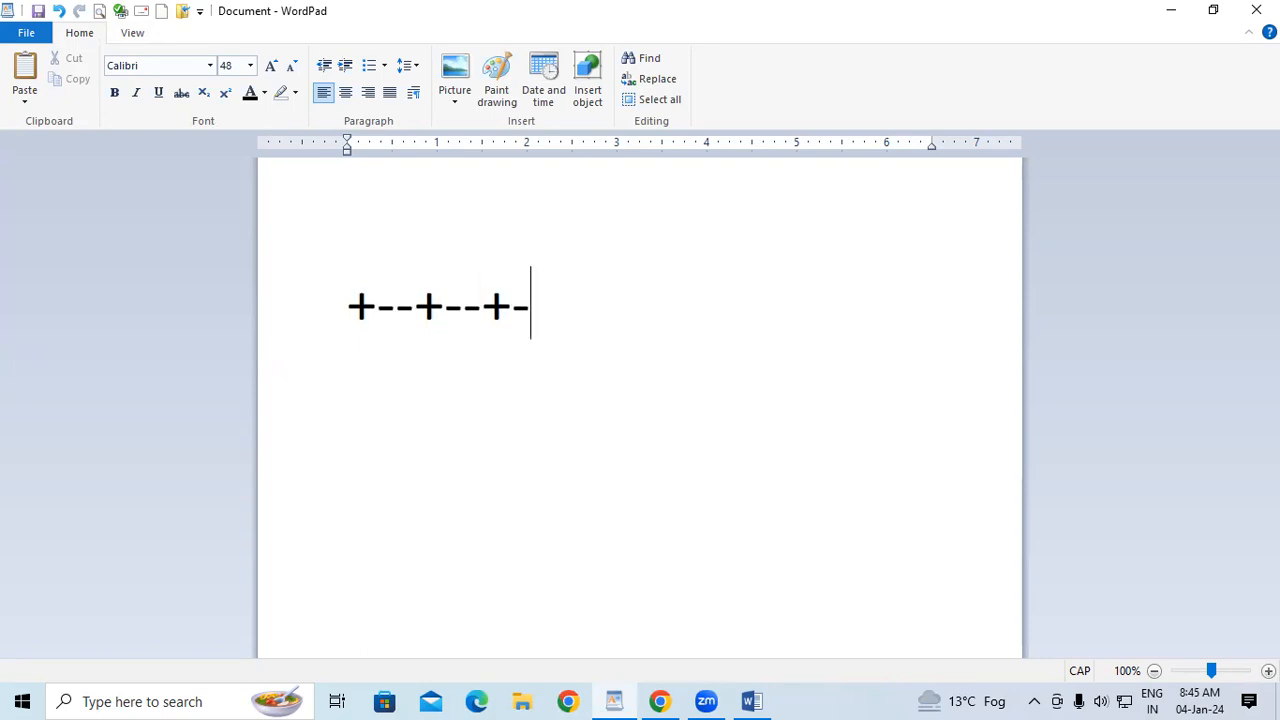
{"action": "key", "text": "Return"}
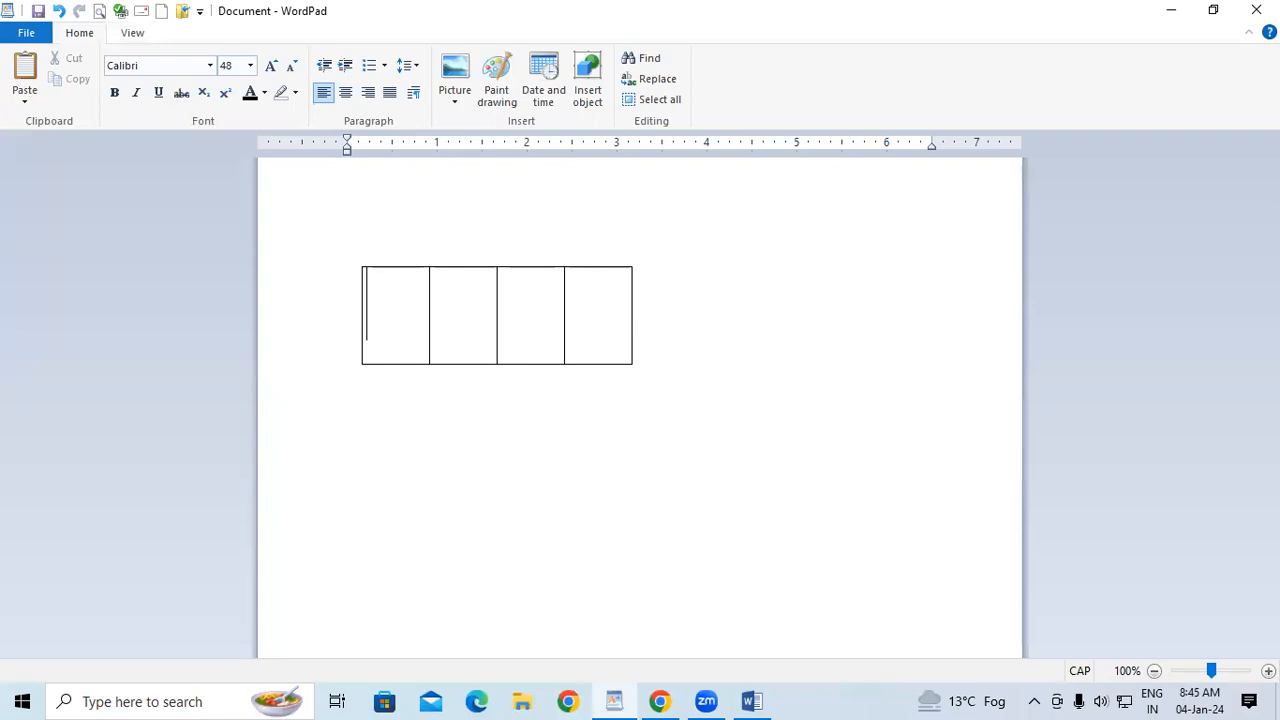
{"action": "key", "text": "ctrl+a"}
{"action": "key", "text": "Delete"}
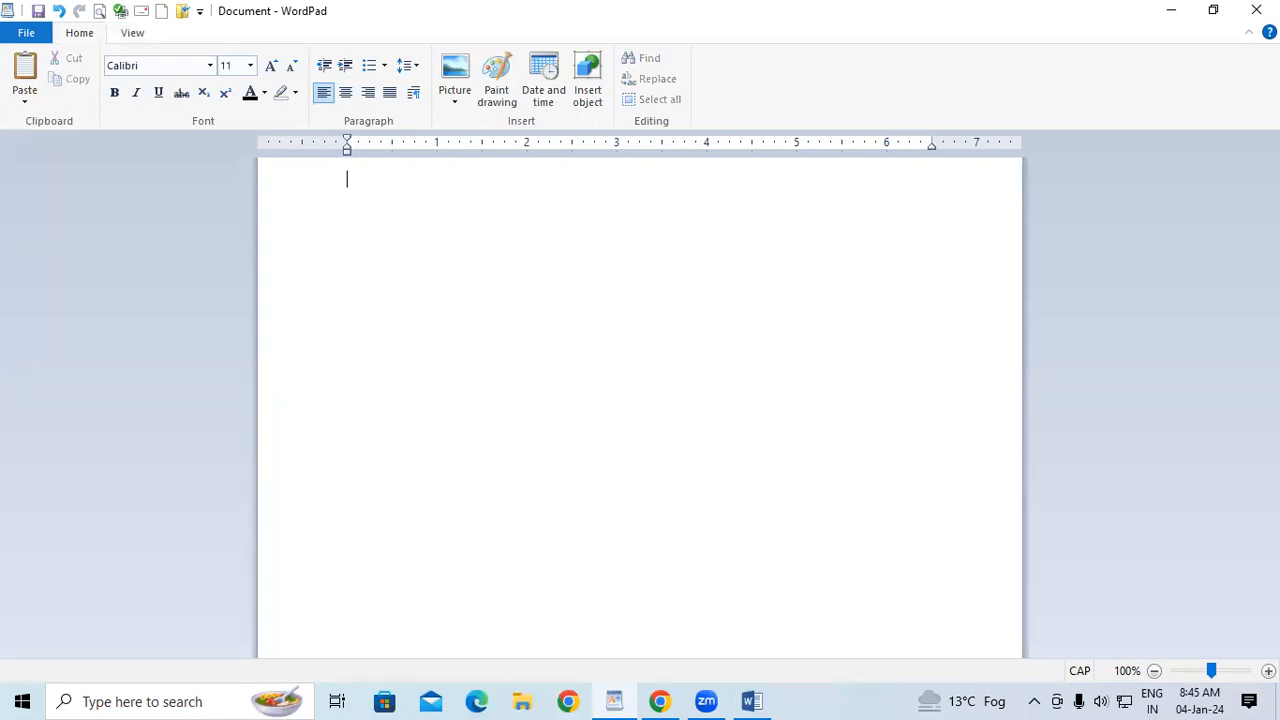
- Create a one-row, six-column table near the top of the page from the text pattern +--+--+--+--+--+--+
{"action": "key", "text": "Return"}
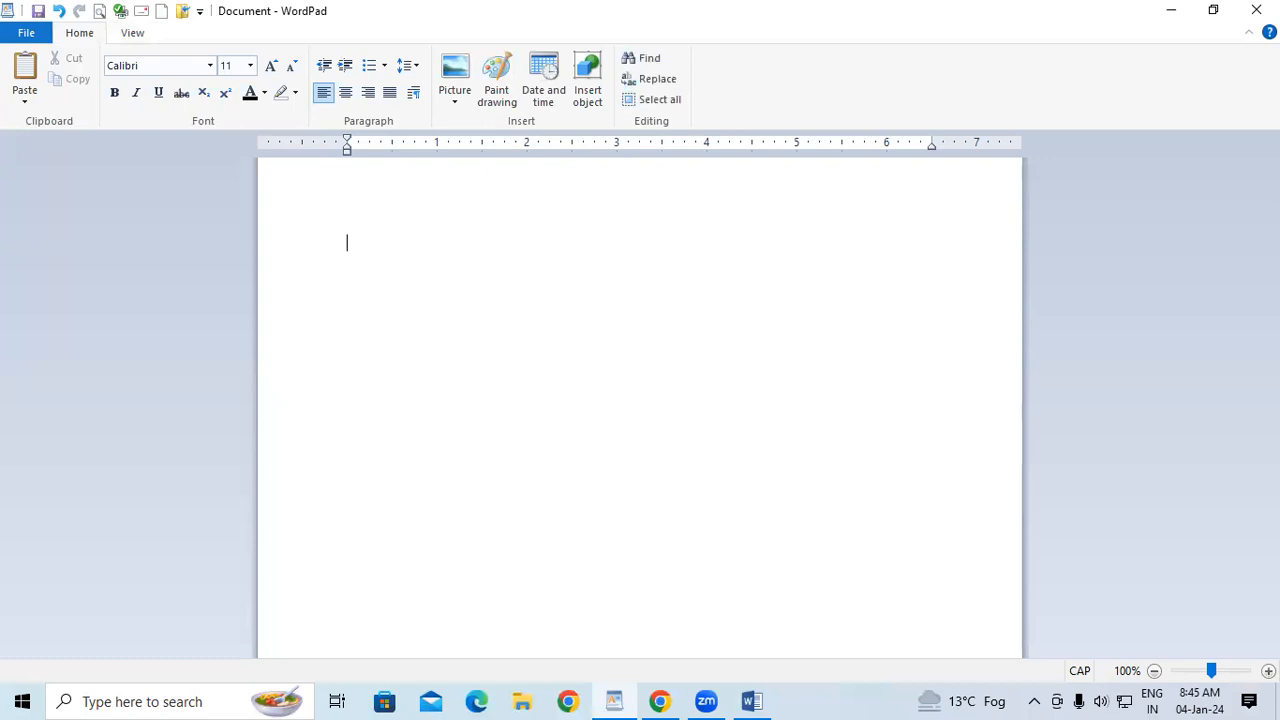
{"action": "type", "text": "+--+--+--+--+--+--+"}
{"action": "key", "text": "Return"}
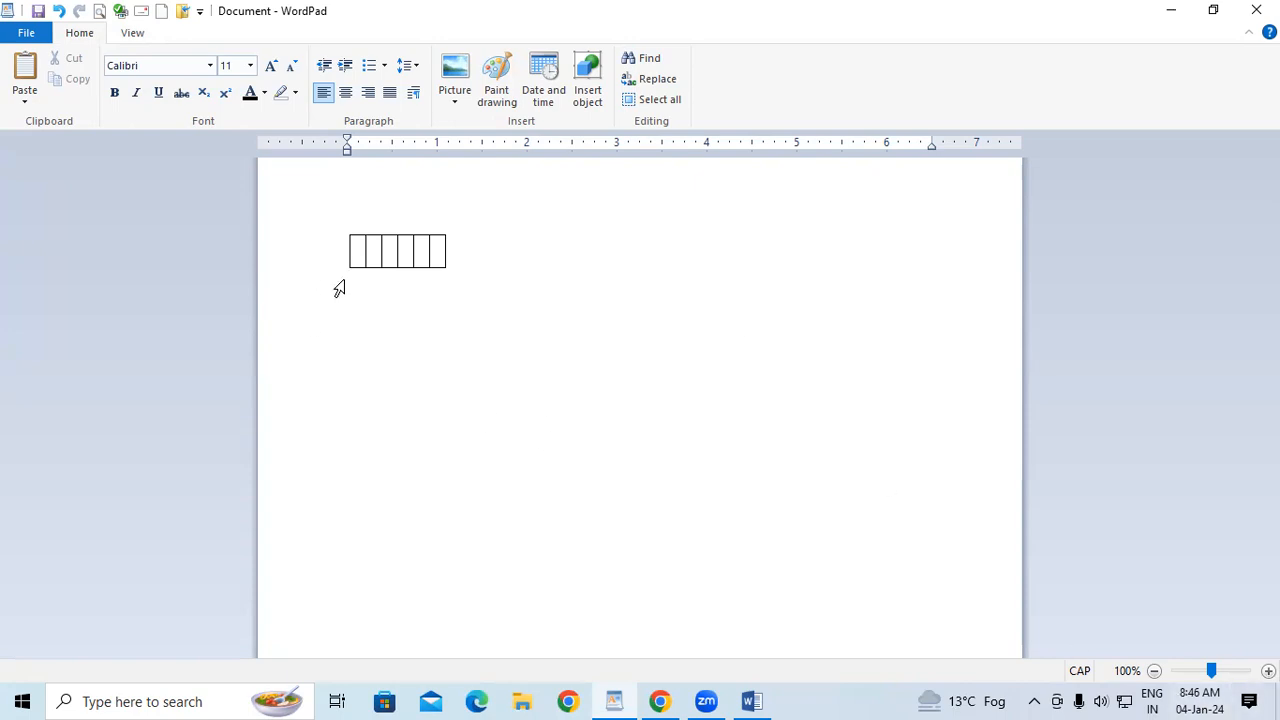
- Widen all six columns so the table spans almost the full text width, with the first column narrowest
{"action": "left_click", "coordinate": [439, 249]}
{"action": "left_click_drag", "start_coordinate": [444, 243], "coordinate": [906, 320]}
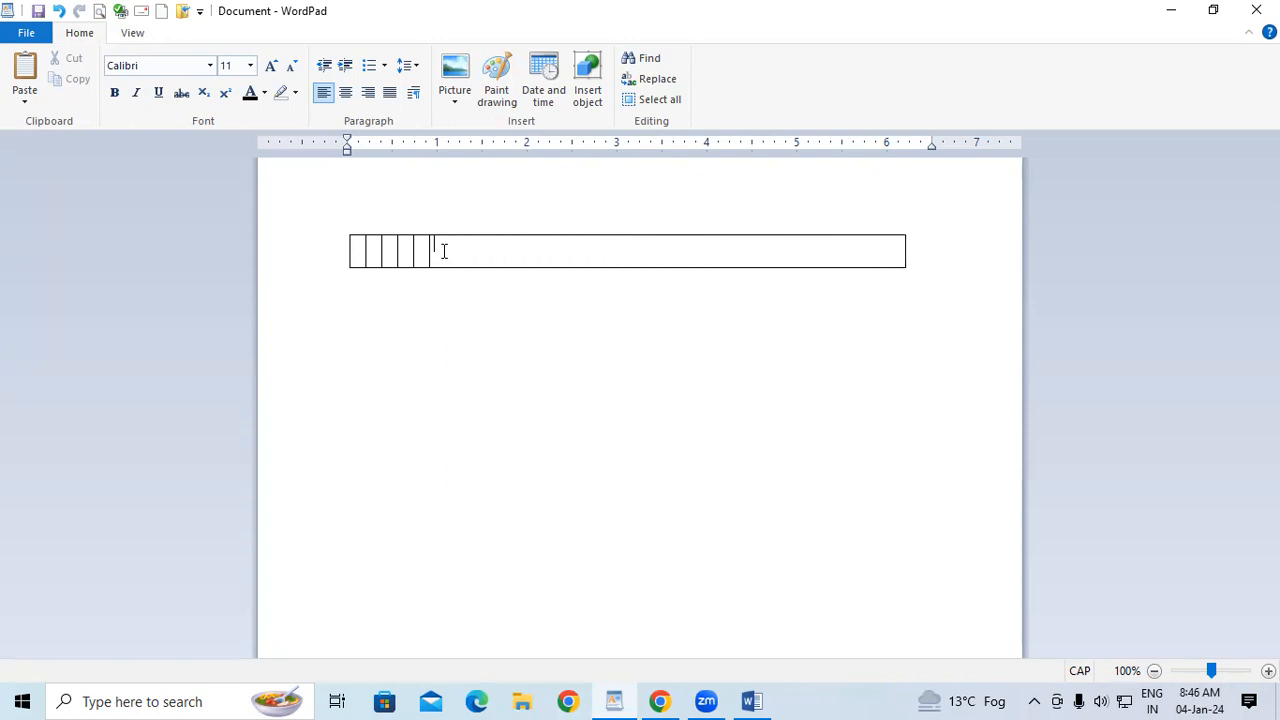
{"action": "left_click_drag", "start_coordinate": [428, 249], "coordinate": [784, 272]}
{"action": "left_click_drag", "start_coordinate": [427, 250], "coordinate": [651, 264]}
{"action": "left_click_drag", "start_coordinate": [394, 252], "coordinate": [535, 262]}
{"action": "left_click_drag", "start_coordinate": [381, 252], "coordinate": [459, 256]}
{"action": "left_click_drag", "start_coordinate": [367, 252], "coordinate": [397, 252]}
- Enter the headings SR.NO., STUDENT NAME and COURSE in the first three cells of the table
{"action": "left_click", "coordinate": [372, 245]}
{"action": "type", "text": "SR.N"}
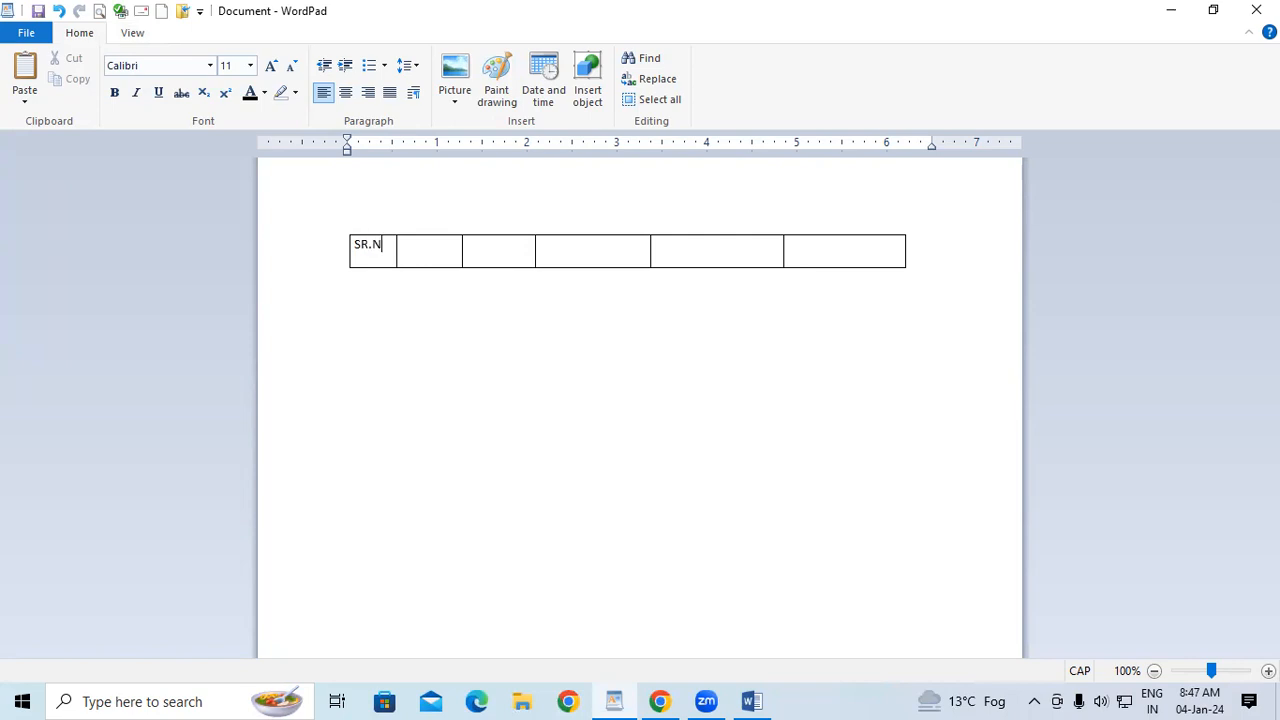
{"action": "type", "text": "O."}
{"action": "key", "text": "Tab"}
{"action": "type", "text": "STUDENT N"}
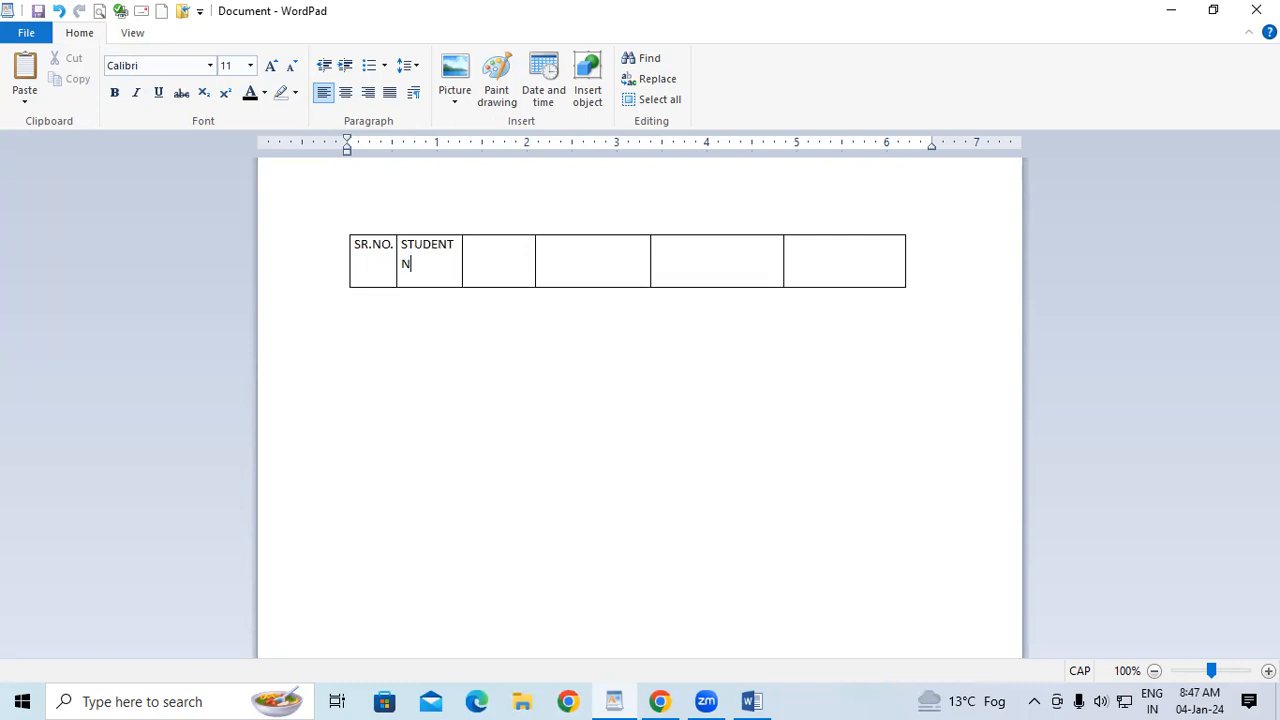
{"action": "type", "text": "AME "}
{"action": "type", "text": "COURSE"}
- Try adding two empty rows below the heading row and undo them
{"action": "key", "text": "Tab"}
{"action": "key", "text": "Tab"}
{"action": "key", "text": "Tab"}
{"action": "key", "text": "Tab"}
{"action": "key", "text": "Tab"}
{"action": "key", "text": "Tab"}
{"action": "key", "text": "Tab"}
{"action": "key", "text": "Tab"}
{"action": "key", "text": "Tab"}
{"action": "key", "text": "Tab"}
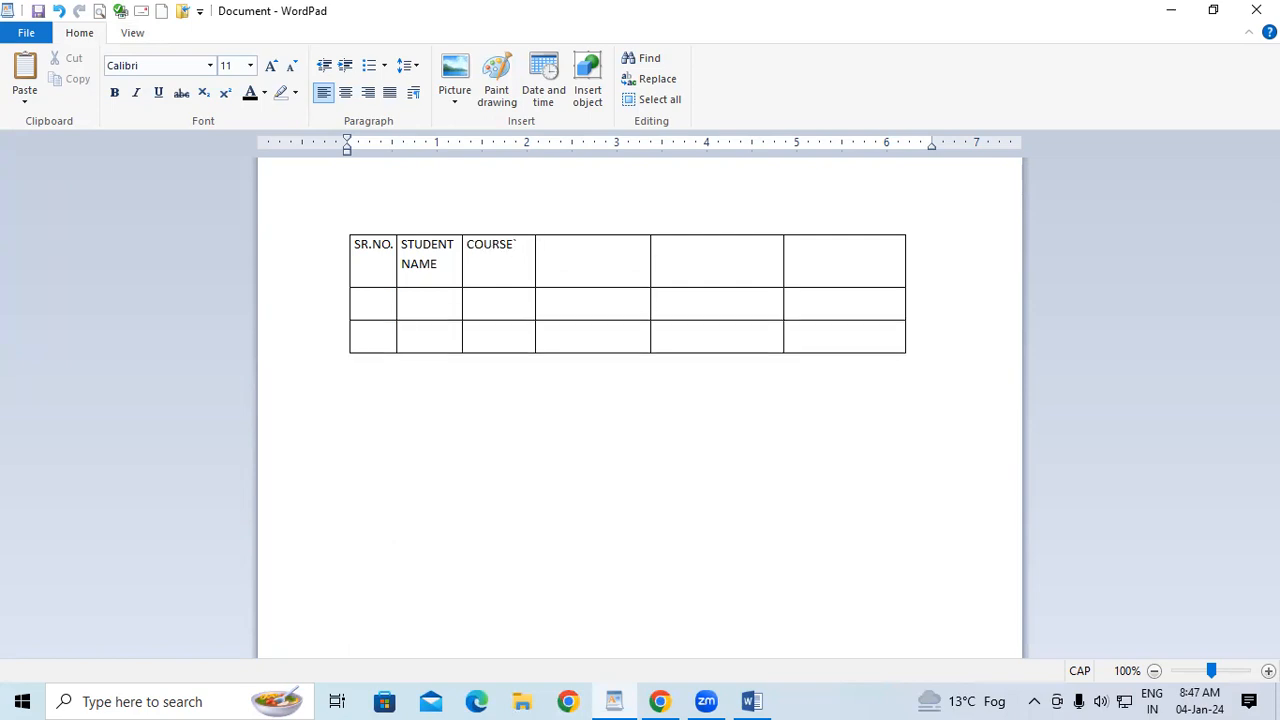
{"action": "key", "text": "ctrl+z"}
{"action": "key", "text": "ctrl+z"}
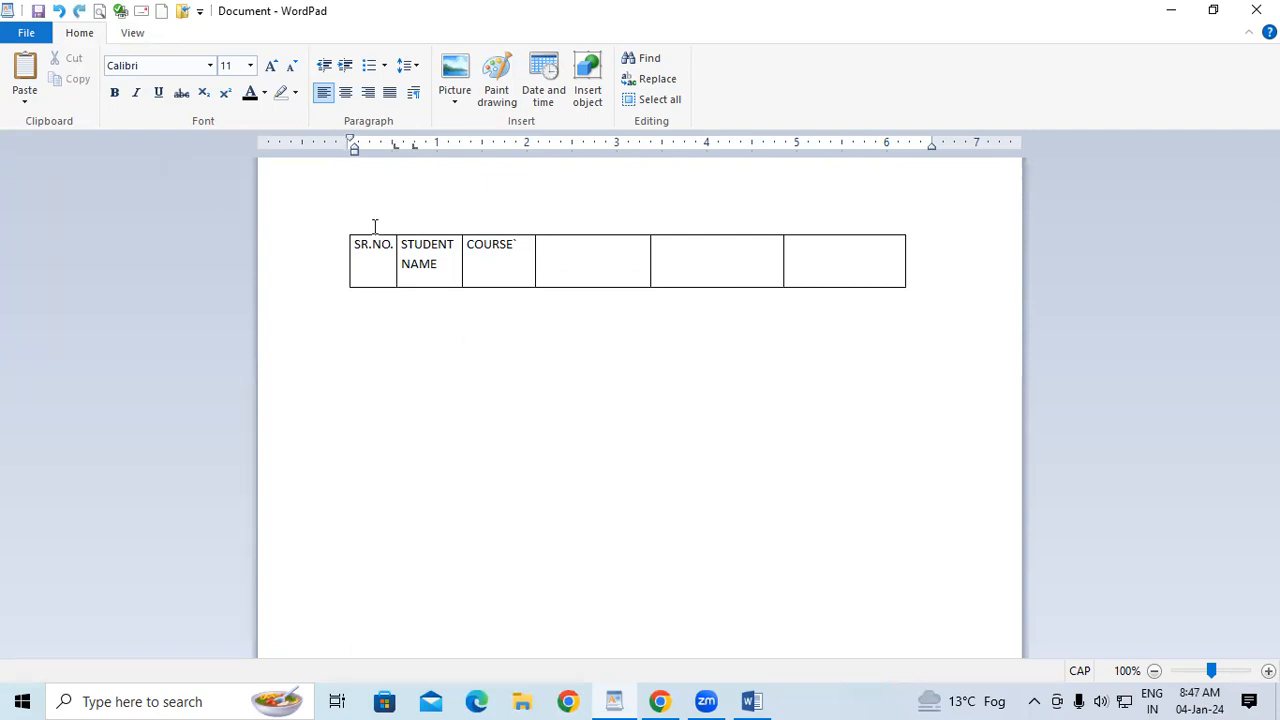
- Remove the stray backtick after COURSE and enter the headings FEE, PAID and DUE in the remaining cells
{"action": "left_click", "coordinate": [523, 248]}
{"action": "key", "text": "BackSpace"}
{"action": "left_click", "coordinate": [569, 263]}
{"action": "type", "text": "FEE"}
{"action": "key", "text": "Tab"}
{"action": "type", "text": "PAID"}
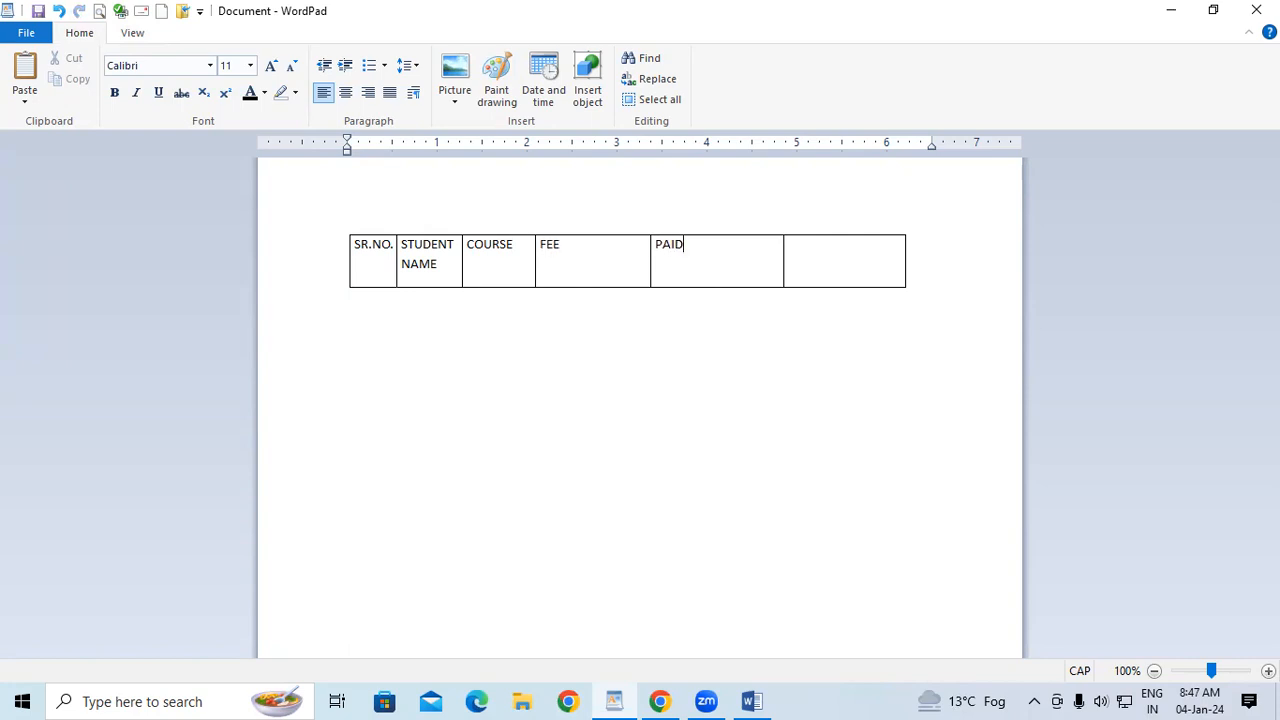
{"action": "key", "text": "Tab"}
{"action": "type", "text": "DUE"}
- Resize the columns so STUDENT NAME is widest and the others fit their headings, and push STUDENT NAME inward with spaces
{"action": "left_click_drag", "start_coordinate": [649, 262], "coordinate": [729, 268]}
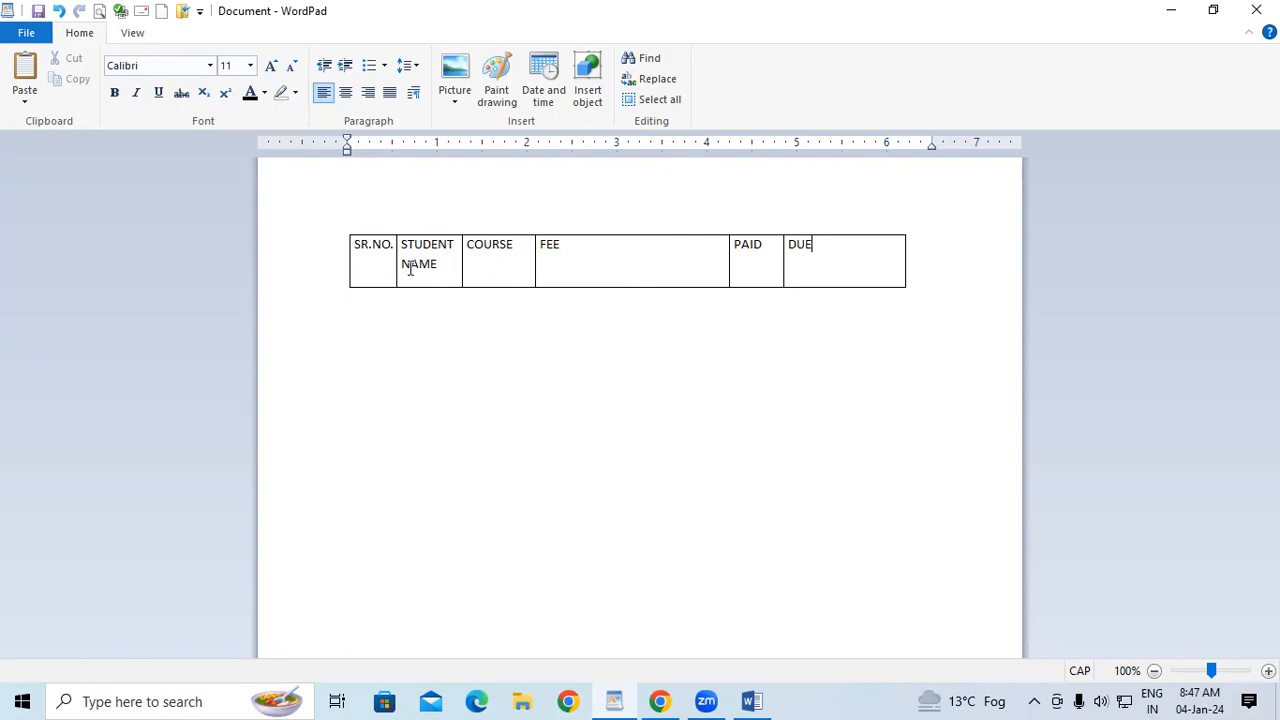
{"action": "left_click_drag", "start_coordinate": [536, 262], "coordinate": [637, 266]}
{"action": "left_click_drag", "start_coordinate": [461, 262], "coordinate": [557, 268]}
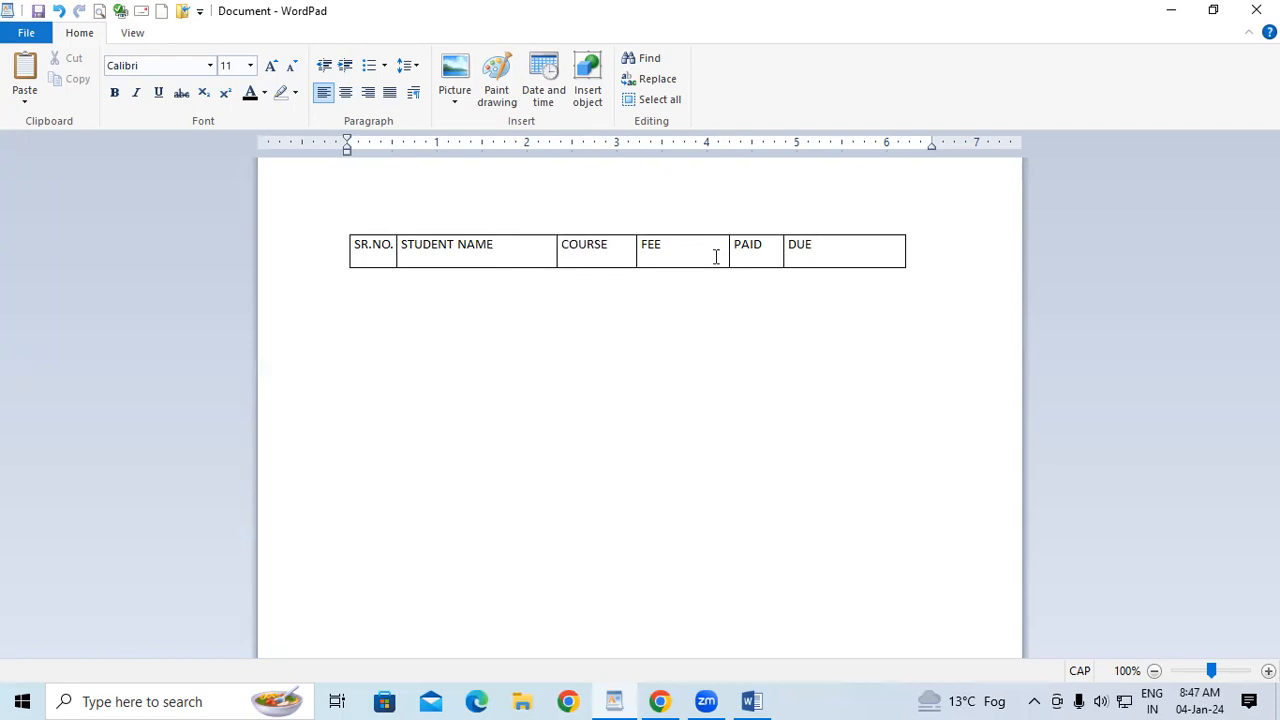
{"action": "left_click_drag", "start_coordinate": [634, 250], "coordinate": [669, 258]}
{"action": "left_click_drag", "start_coordinate": [782, 252], "coordinate": [825, 257]}
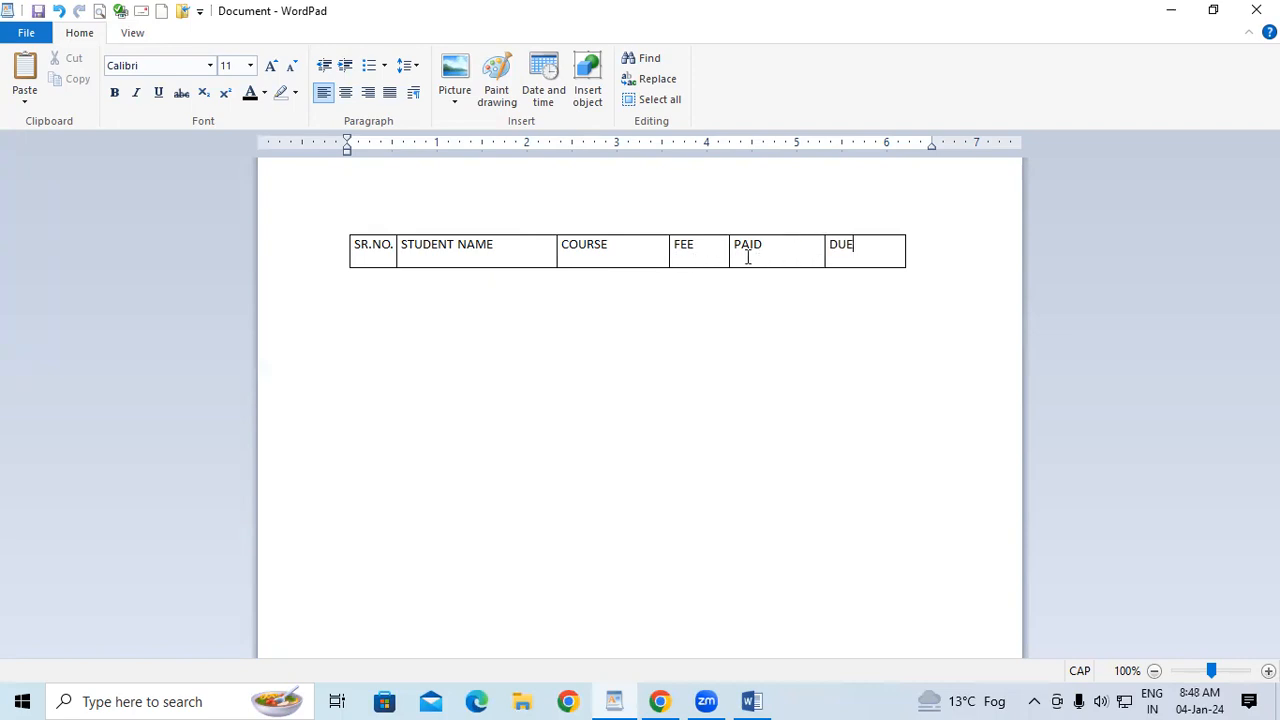
{"action": "left_click_drag", "start_coordinate": [729, 253], "coordinate": [750, 260]}
{"action": "left_click_drag", "start_coordinate": [670, 252], "coordinate": [698, 253]}
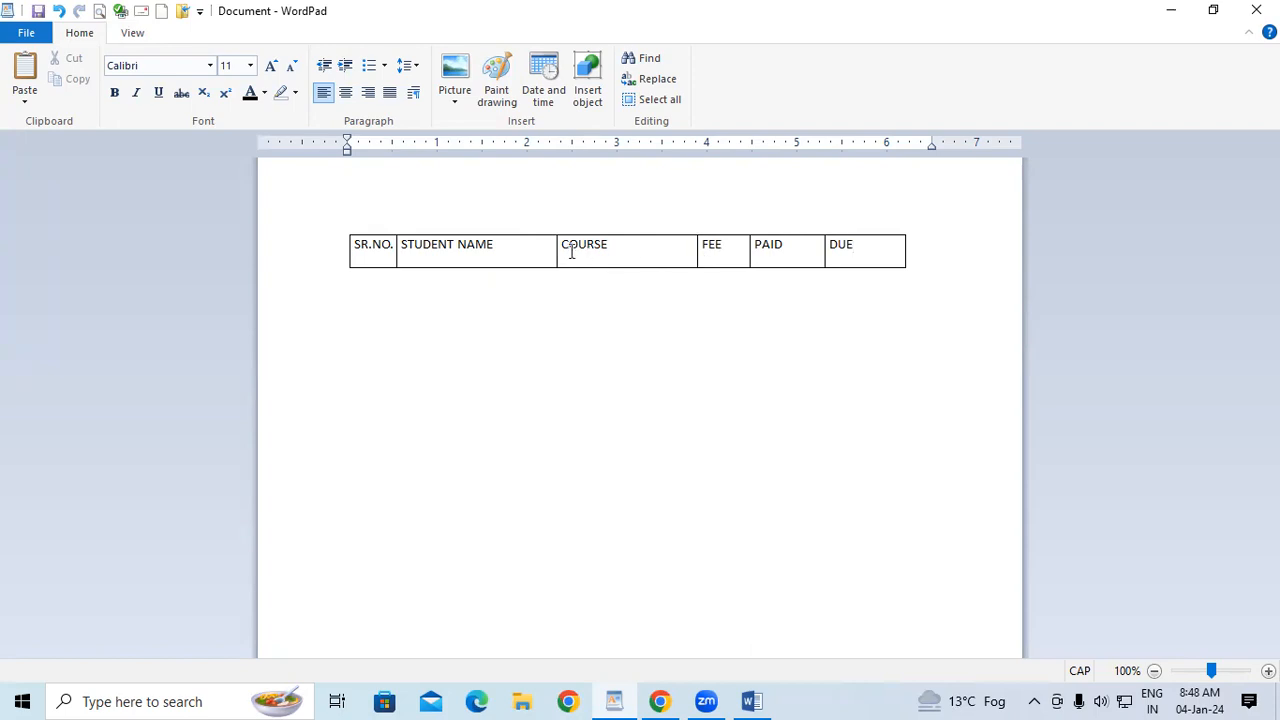
{"action": "left_click_drag", "start_coordinate": [555, 250], "coordinate": [623, 254]}
{"action": "left_click", "coordinate": [403, 244]}
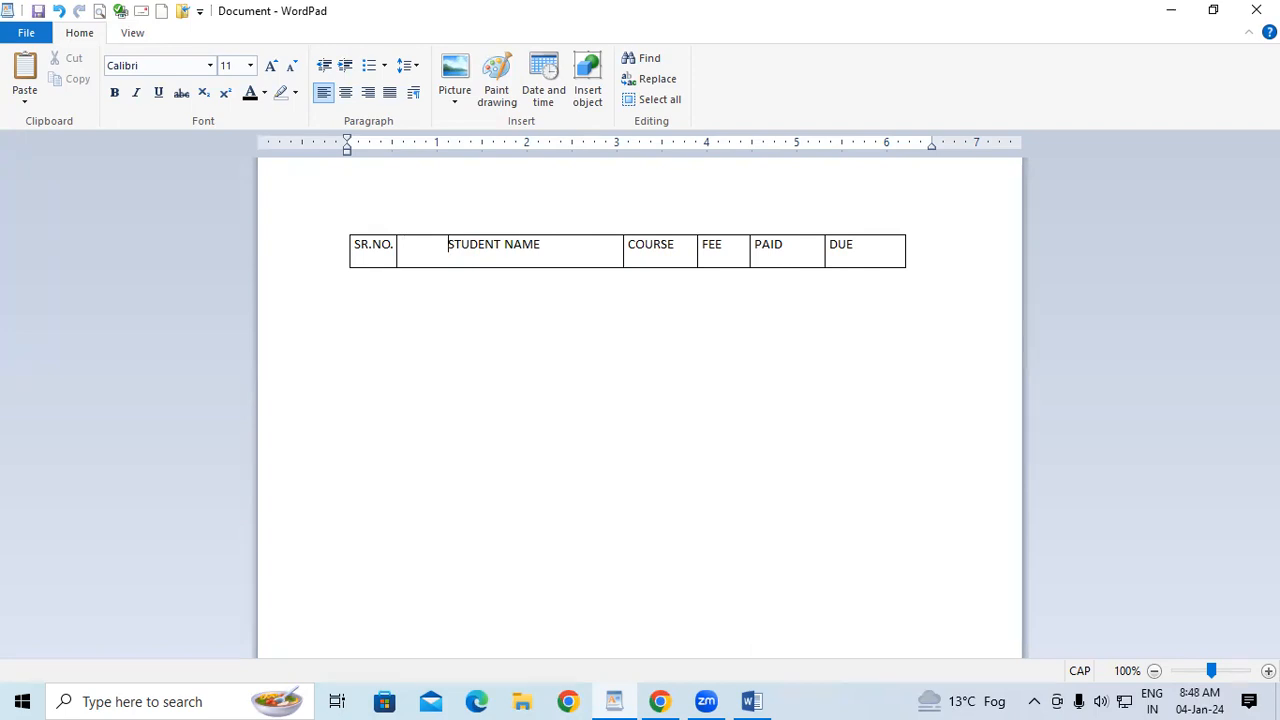
- Enlarge the heading row's text to 14 pt and widen the first column so SR.NO. fits on one line
{"action": "left_click_drag", "start_coordinate": [354, 244], "coordinate": [855, 260]}
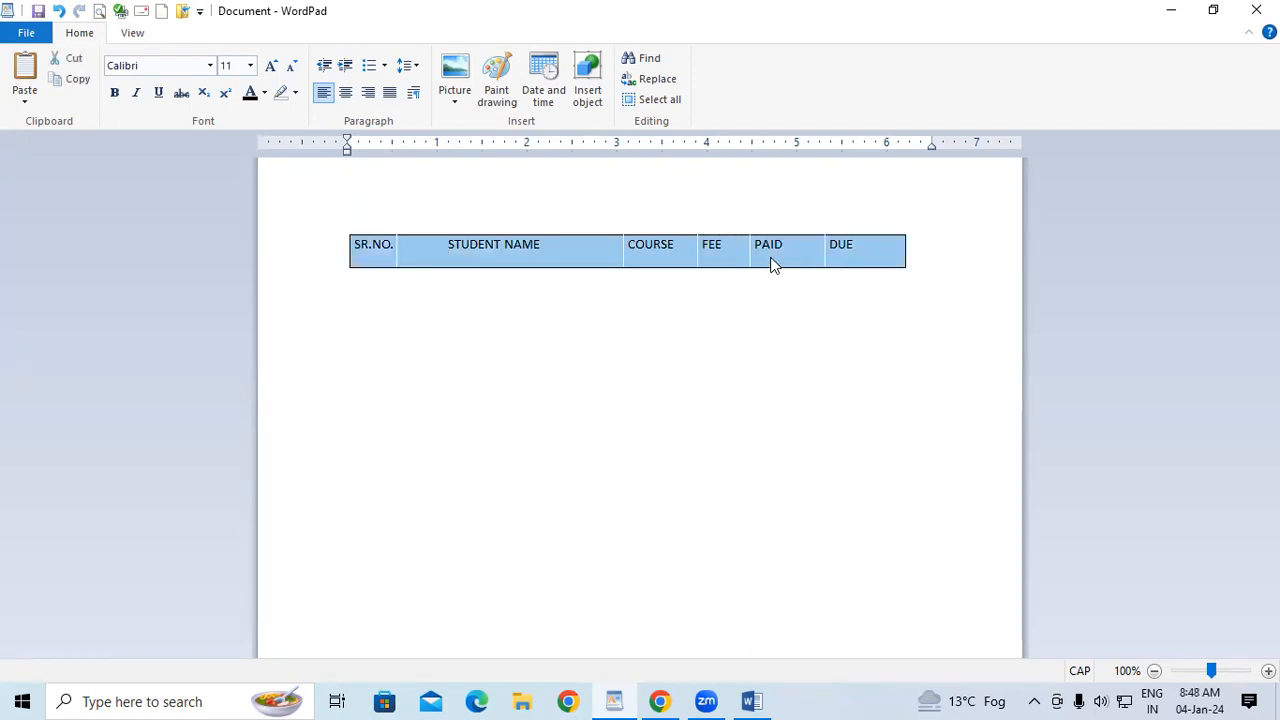
{"action": "left_click", "coordinate": [270, 67]}
{"action": "left_click", "coordinate": [270, 67]}
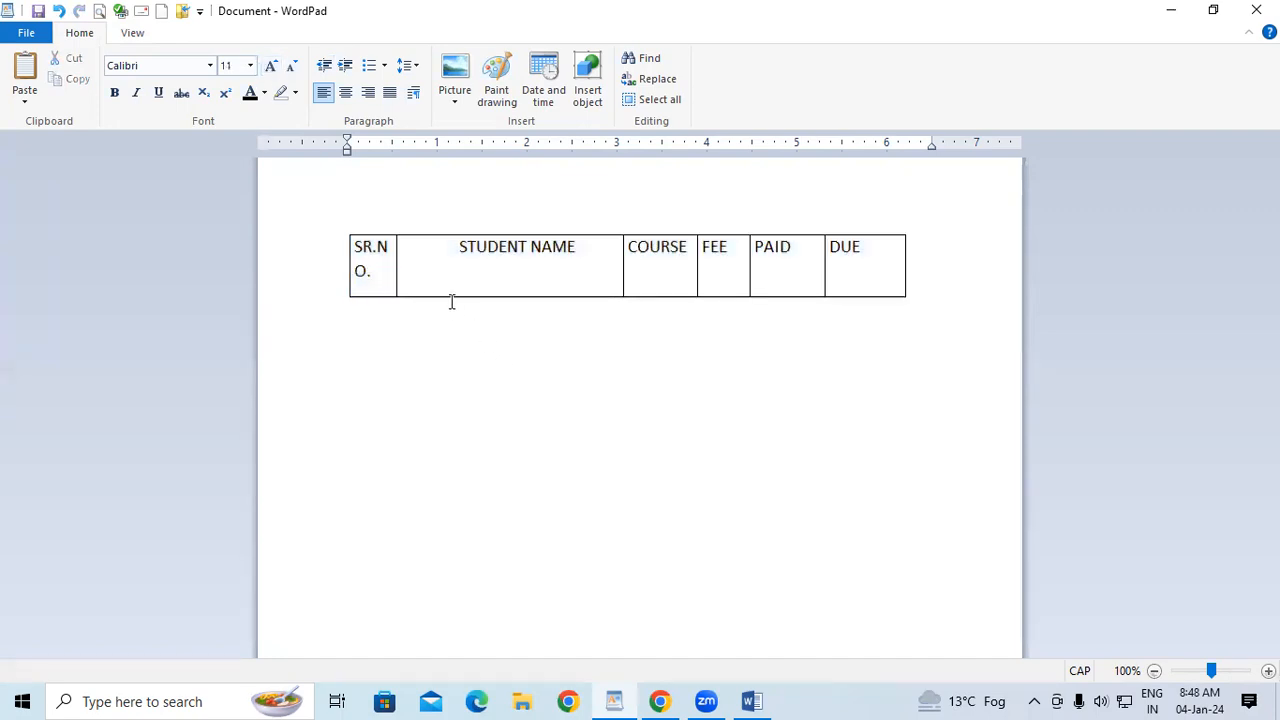
{"action": "left_click", "coordinate": [459, 251]}
{"action": "left_click_drag", "start_coordinate": [397, 261], "coordinate": [414, 265]}
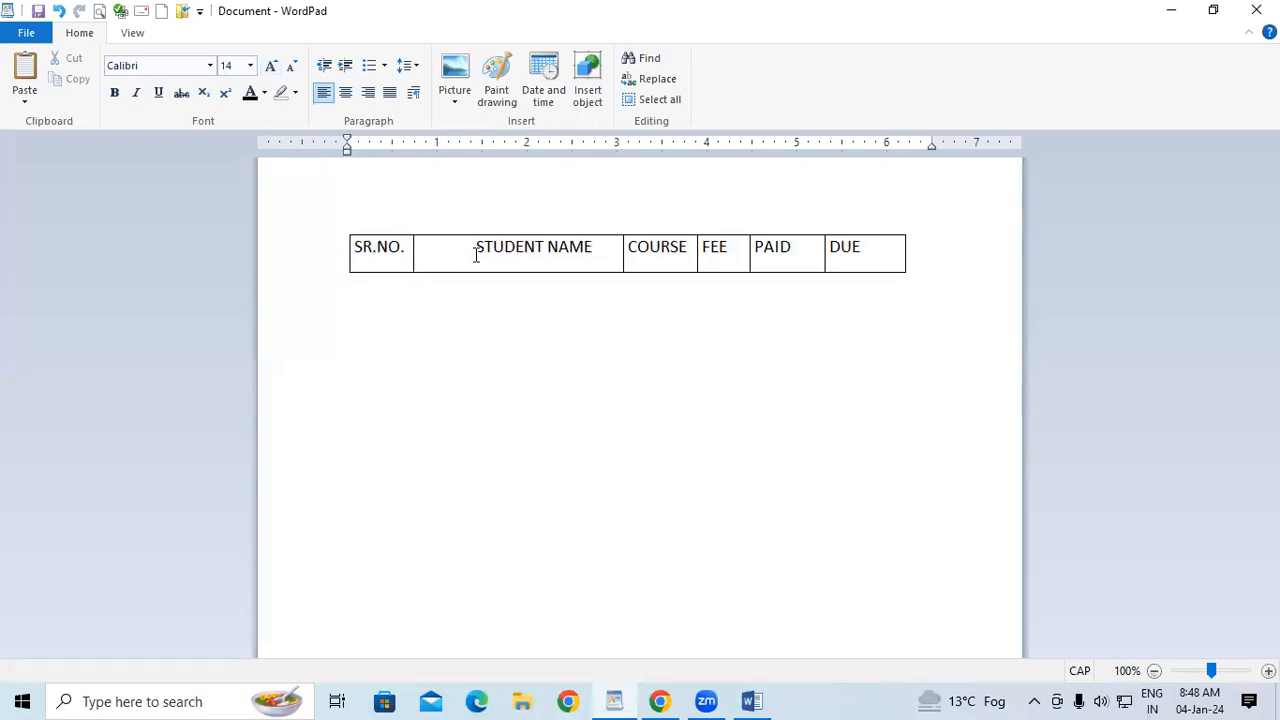
- Delete three of the spaces before STUDENT NAME to centre the heading in its cell
{"action": "left_click", "coordinate": [474, 252]}
{"action": "key", "text": "BackSpace"}
{"action": "key", "text": "BackSpace"}
{"action": "key", "text": "BackSpace"}
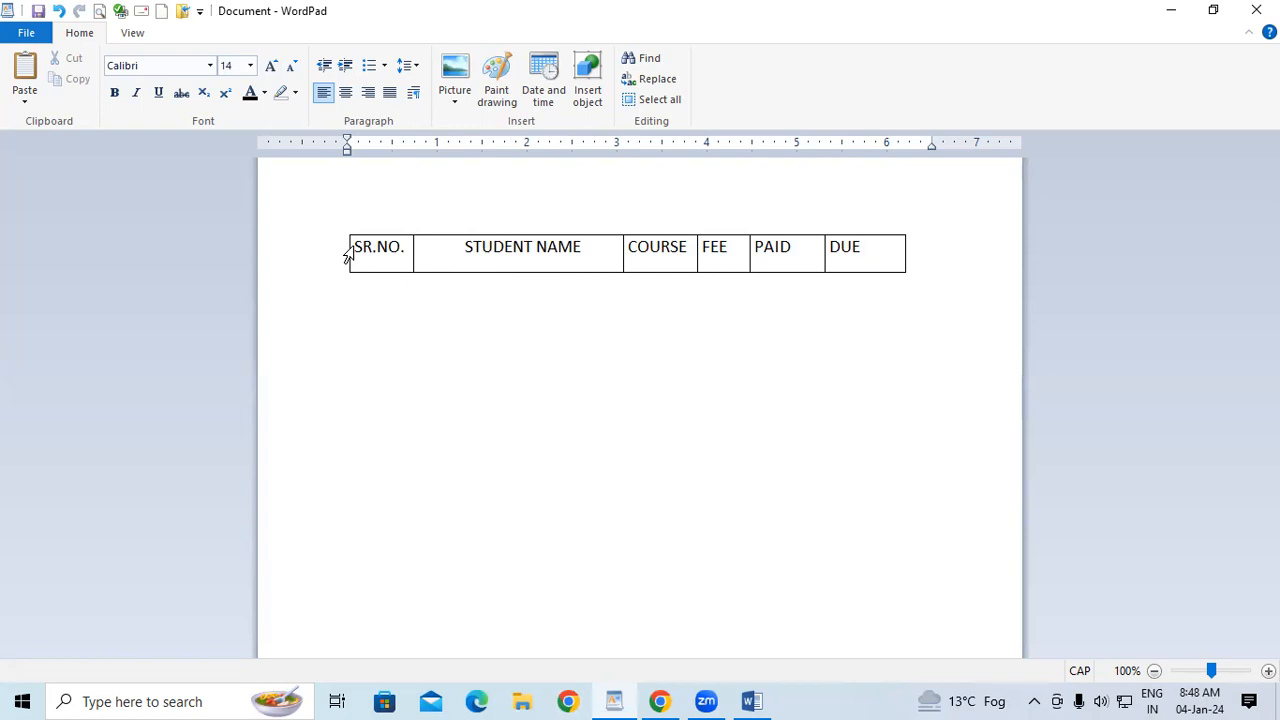
- Format the heading row in bold red text and add an empty row below it
{"action": "left_click", "coordinate": [323, 263]}
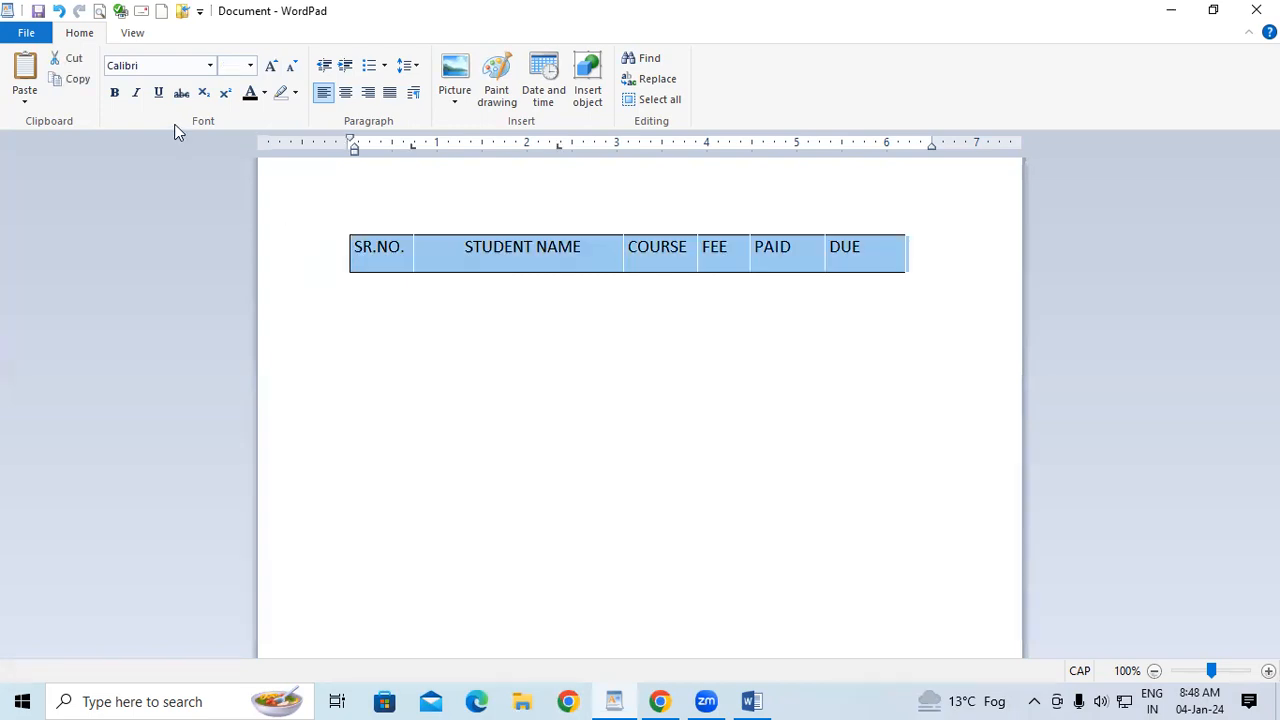
{"action": "left_click", "coordinate": [114, 92]}
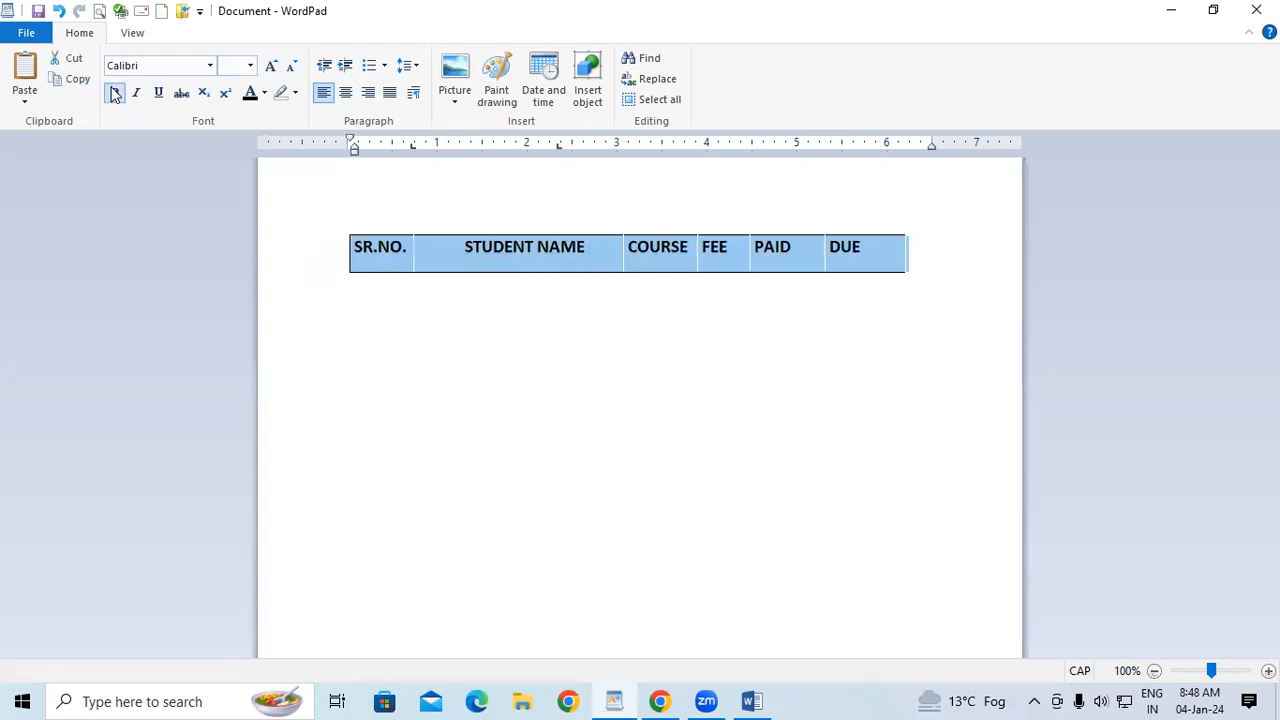
{"action": "left_click", "coordinate": [266, 95]}
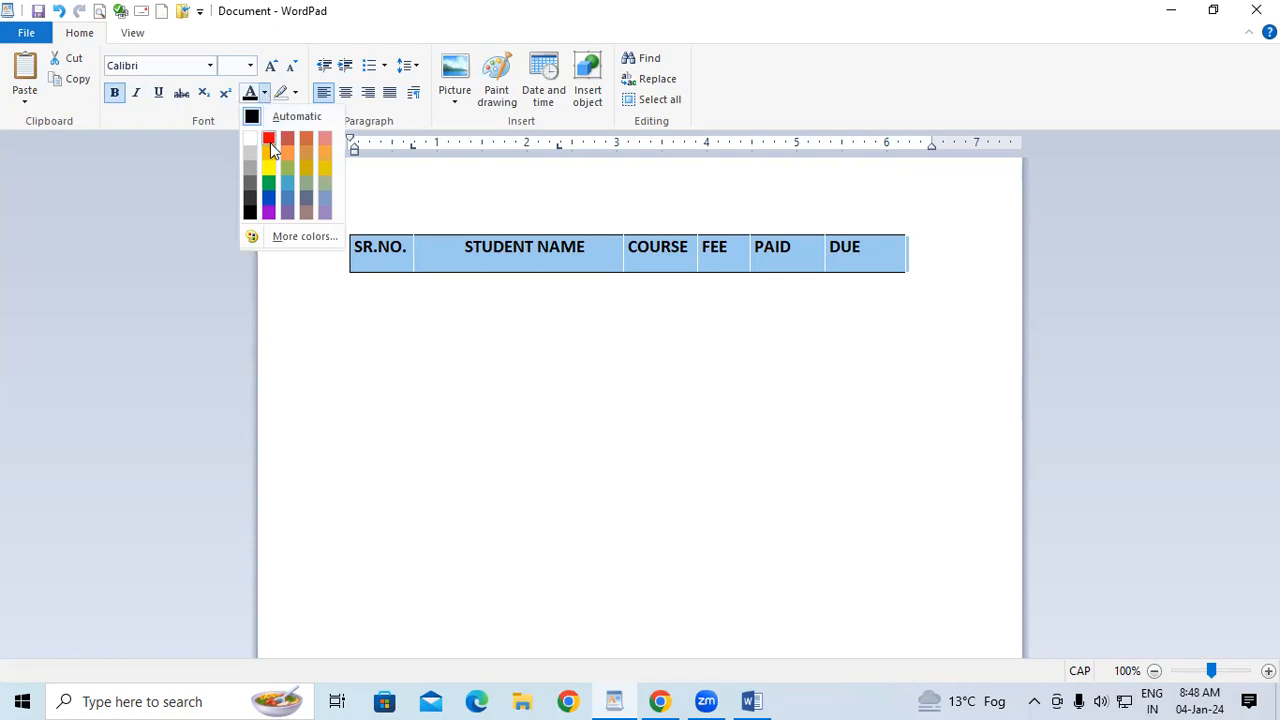
{"action": "left_click", "coordinate": [267, 140]}
{"action": "left_click", "coordinate": [500, 334]}
{"action": "left_click", "coordinate": [883, 249]}
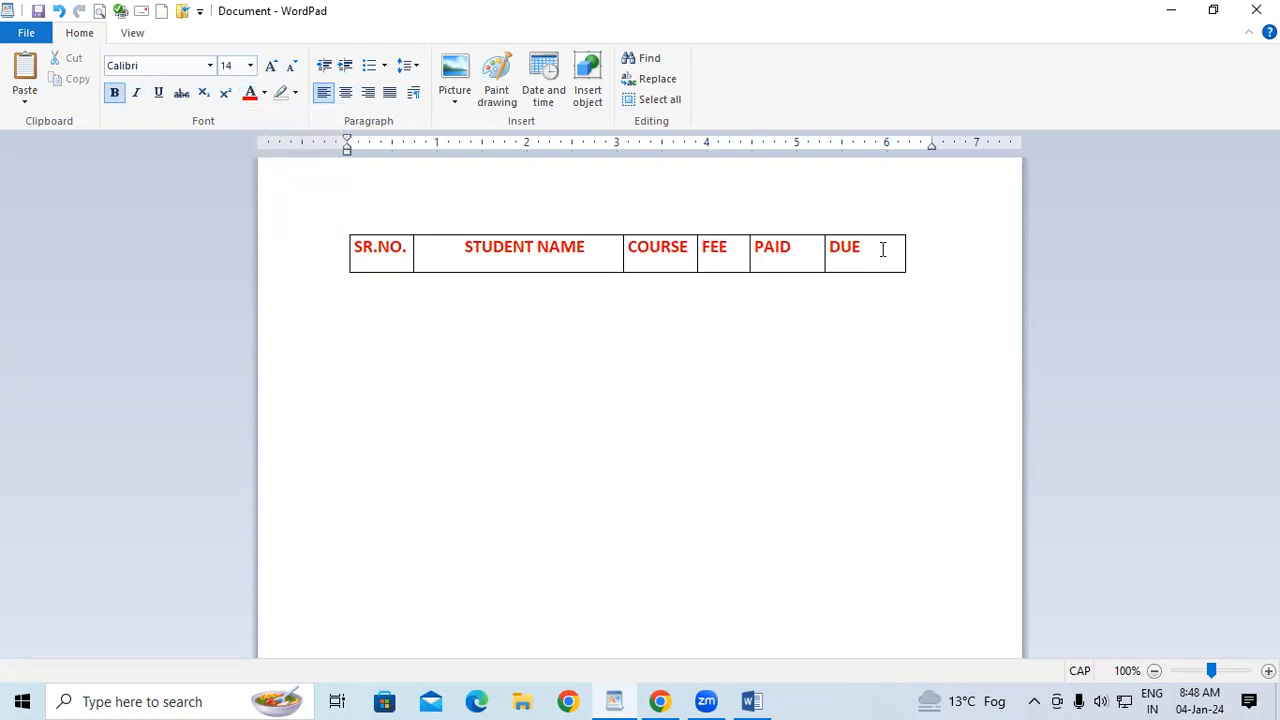
{"action": "key", "text": "Tab"}
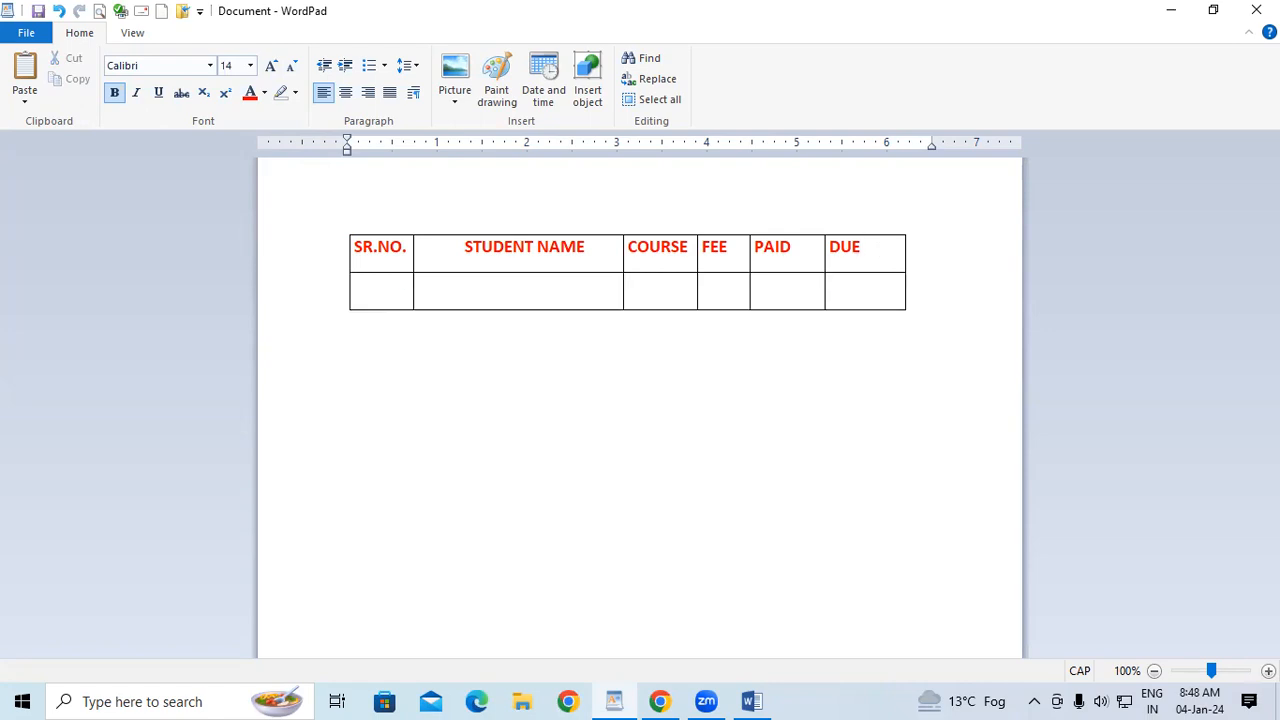
- Add six more empty rows at the end of the table, below the existing empty row
{"action": "left_click", "coordinate": [884, 284]}
{"action": "key", "text": "Tab"}
{"action": "left_click", "coordinate": [875, 333]}
{"action": "key", "text": "Tab"}
{"action": "left_click", "coordinate": [855, 365]}
{"action": "key", "text": "Tab"}
{"action": "left_click", "coordinate": [852, 400]}
{"action": "key", "text": "Tab"}
{"action": "left_click", "coordinate": [848, 435]}
{"action": "key", "text": "Tab"}
{"action": "left_click", "coordinate": [843, 478]}
{"action": "key", "text": "Tab"}
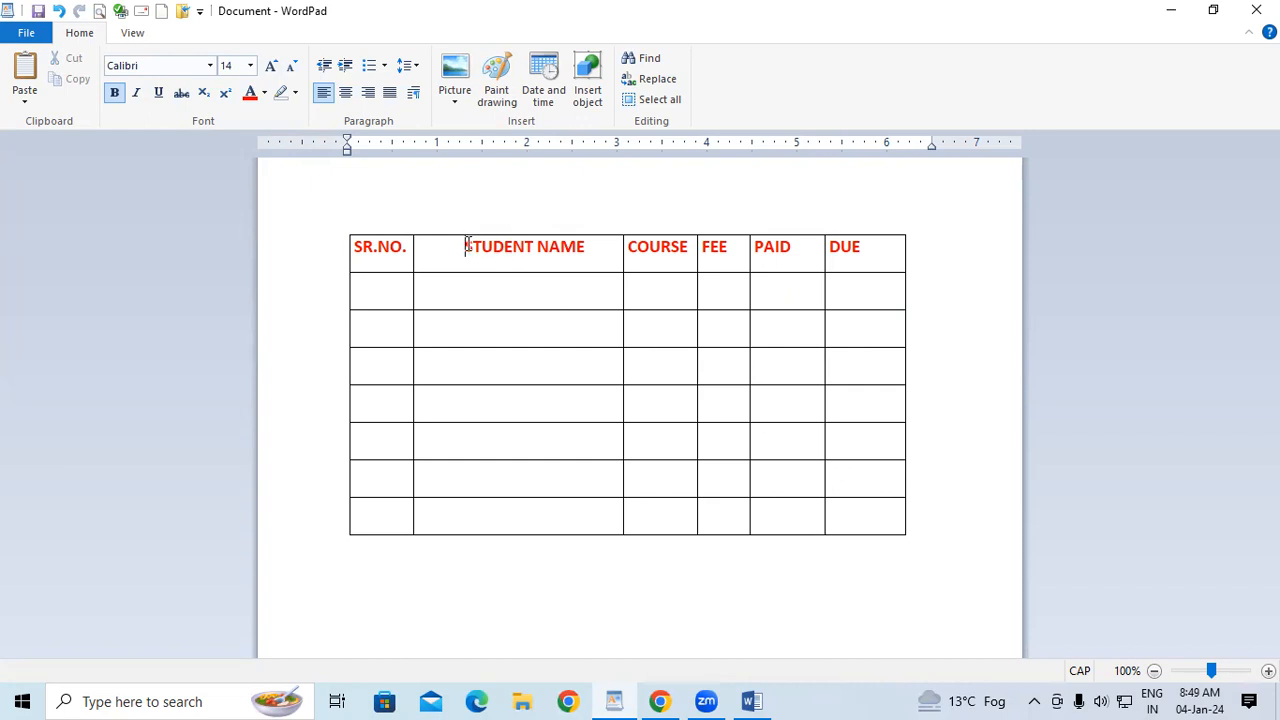
- Delete five of the spaces before STUDENT NAME in the heading row
{"action": "key", "text": "BackSpace"}
{"action": "key", "text": "BackSpace"}
{"action": "key", "text": "BackSpace"}
{"action": "key", "text": "BackSpace"}
{"action": "key", "text": "BackSpace"}
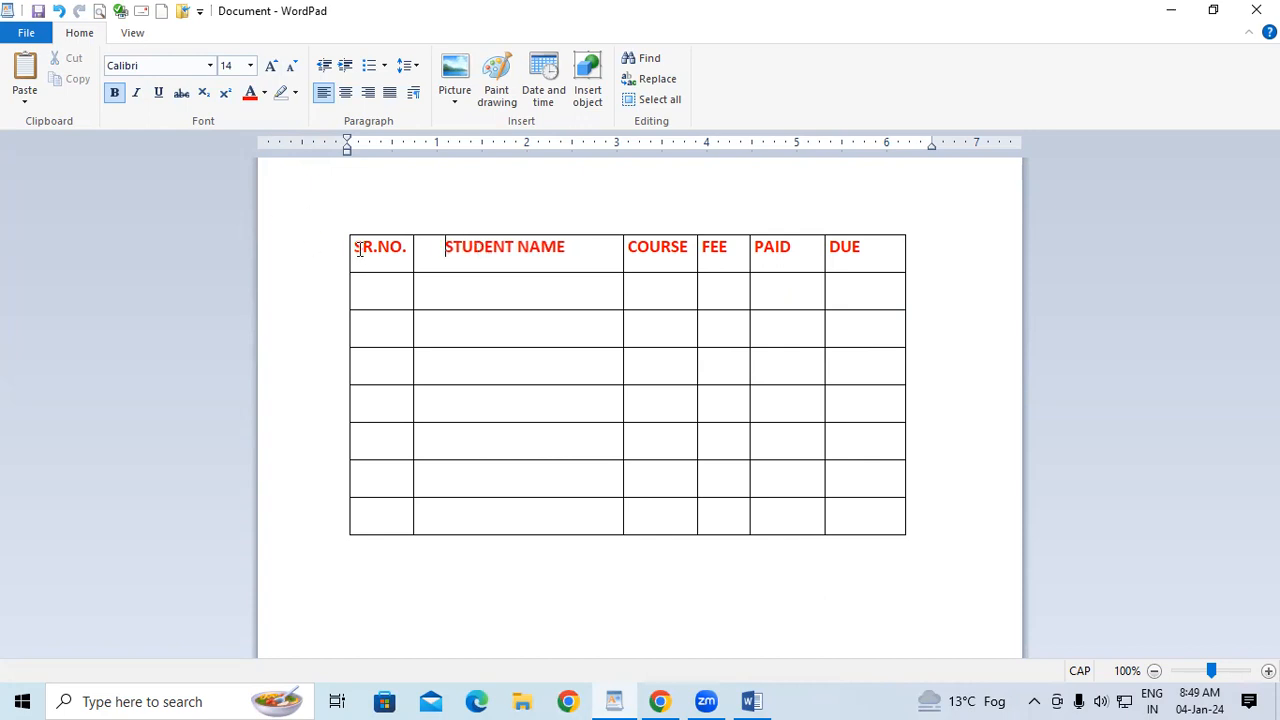
- Enlarge the text of the whole heading row to 20 pt
{"action": "left_click_drag", "start_coordinate": [357, 247], "coordinate": [789, 223]}
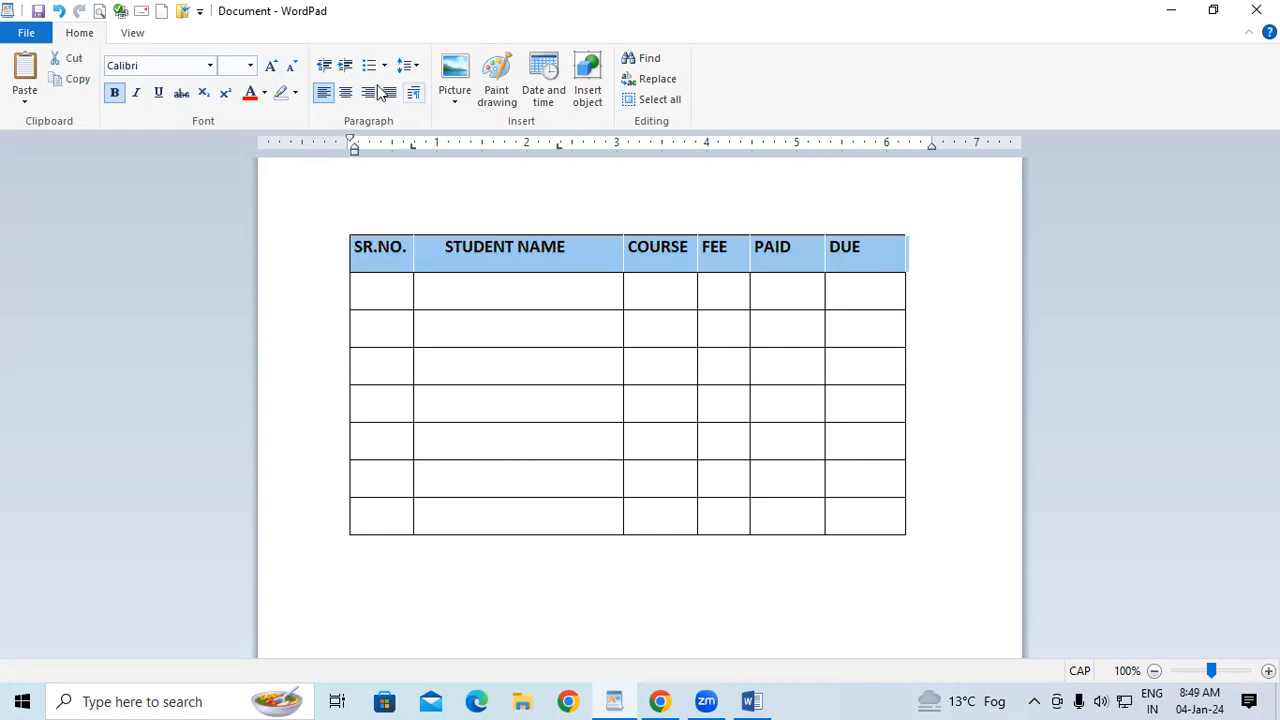
{"action": "left_click", "coordinate": [272, 66]}
{"action": "left_click", "coordinate": [272, 66]}
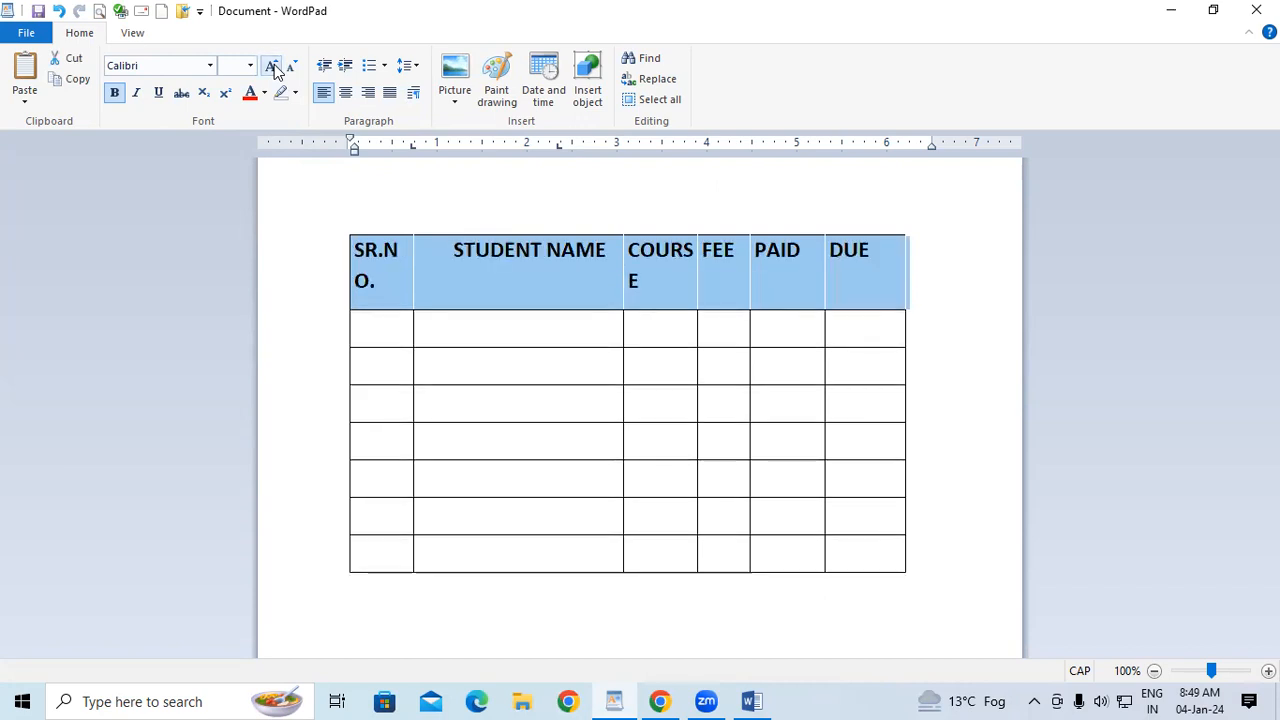
{"action": "left_click", "coordinate": [272, 66]}
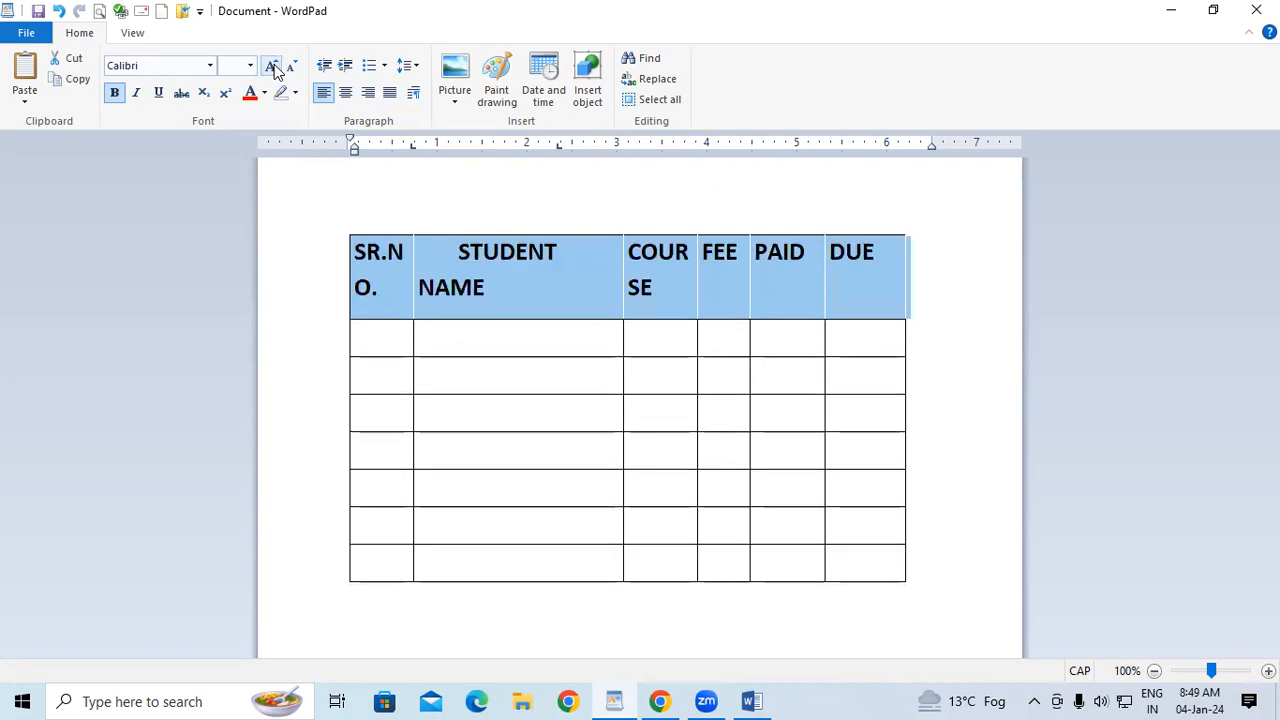
{"action": "left_click", "coordinate": [1023, 311]}
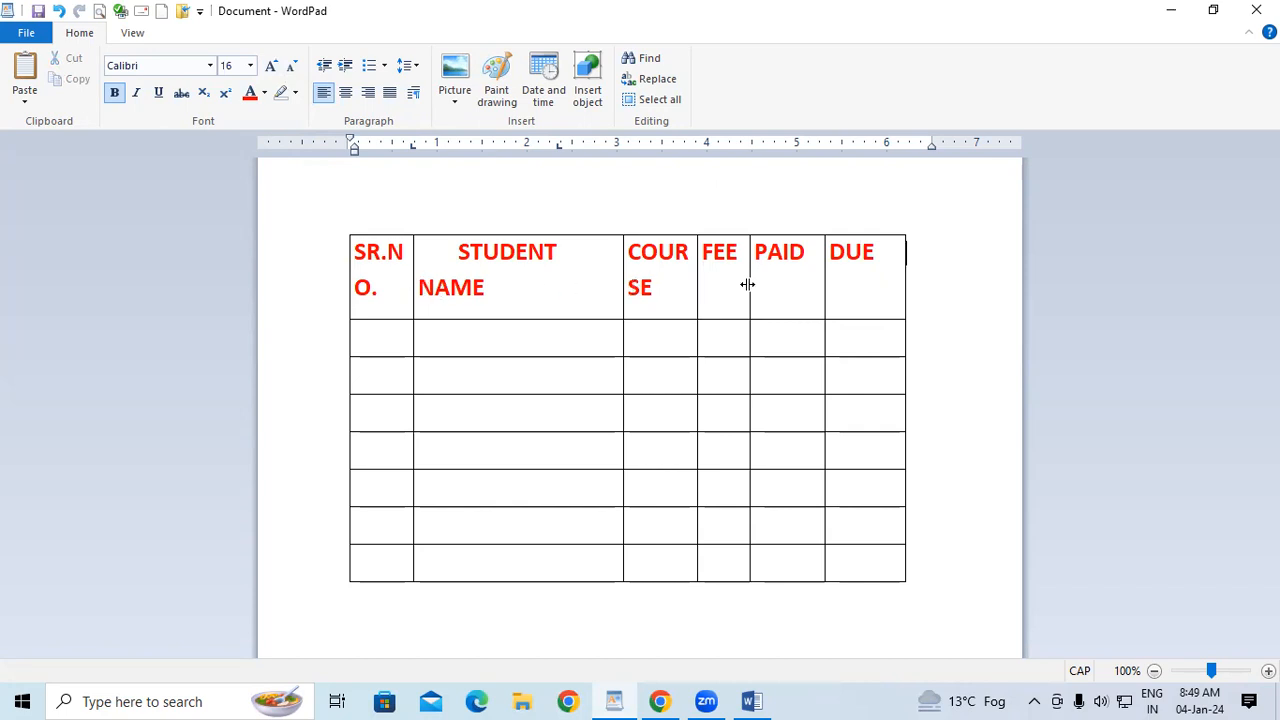
- Resize the columns so that SR.NO., COURSE, FEE, PAID and DUE each fit on one line
{"action": "left_click_drag", "start_coordinate": [826, 280], "coordinate": [850, 295]}
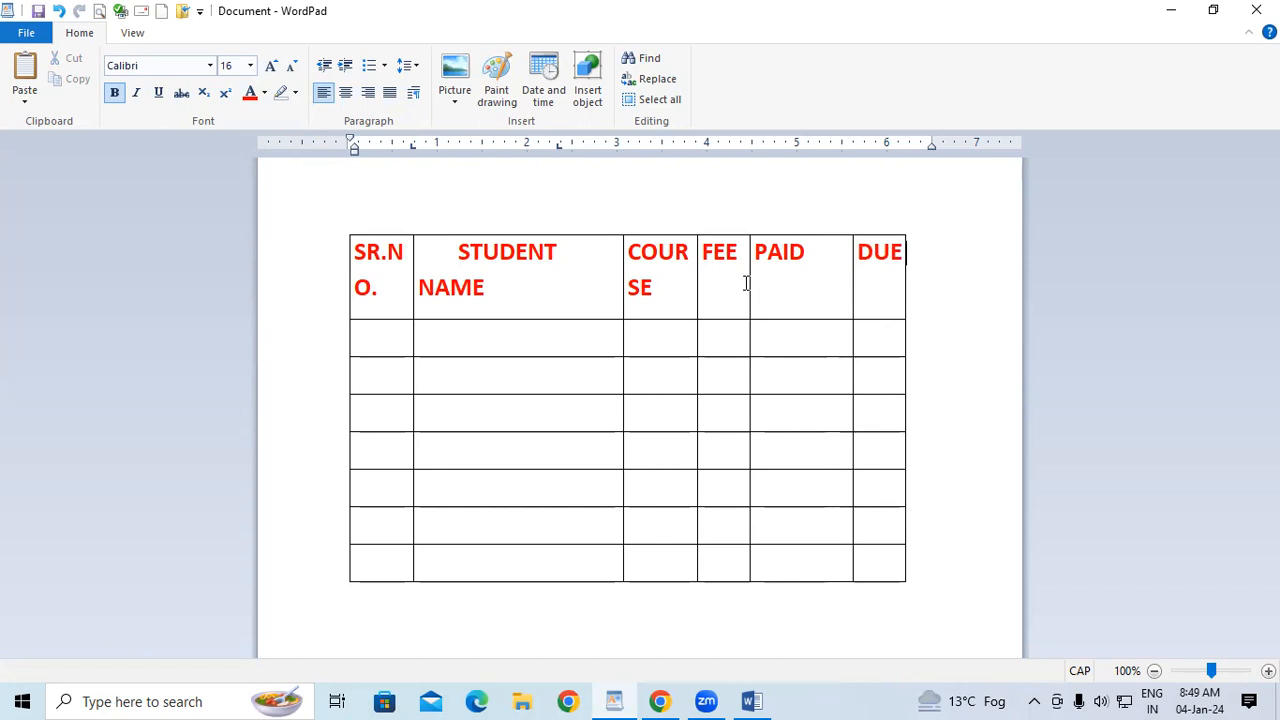
{"action": "left_click_drag", "start_coordinate": [750, 283], "coordinate": [790, 297]}
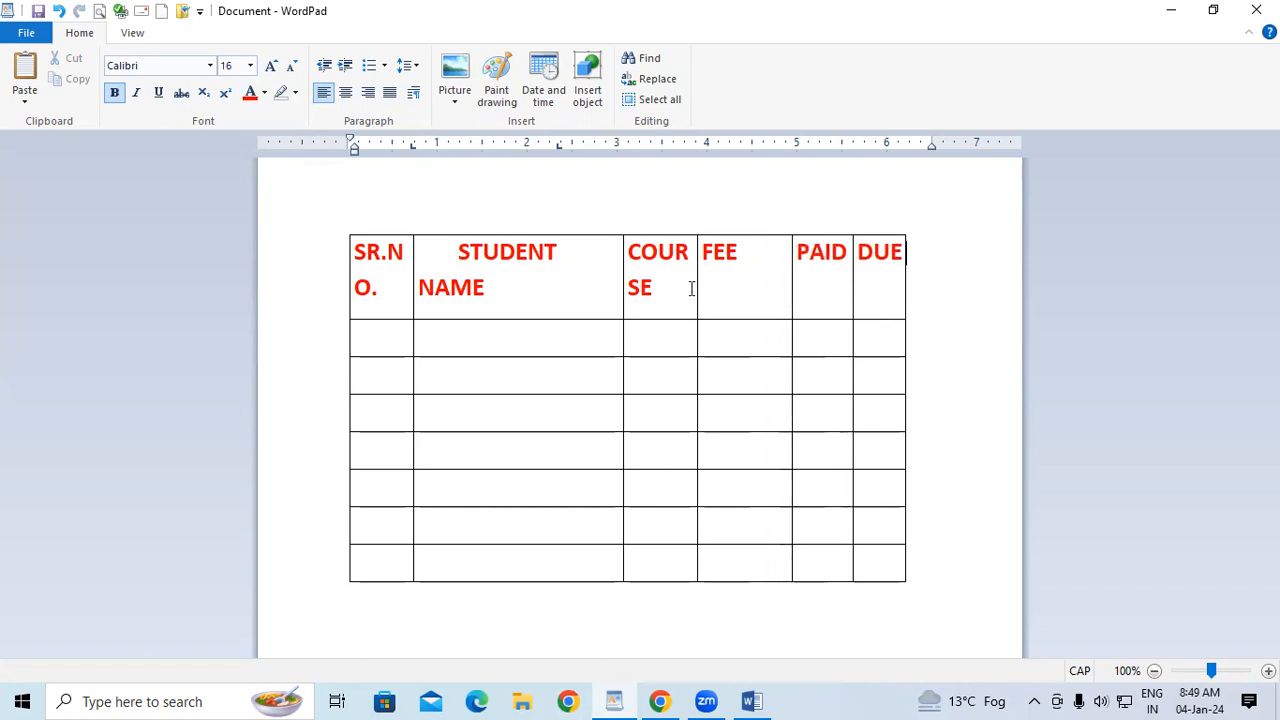
{"action": "left_click_drag", "start_coordinate": [697, 288], "coordinate": [746, 297]}
{"action": "left_click_drag", "start_coordinate": [621, 281], "coordinate": [651, 281]}
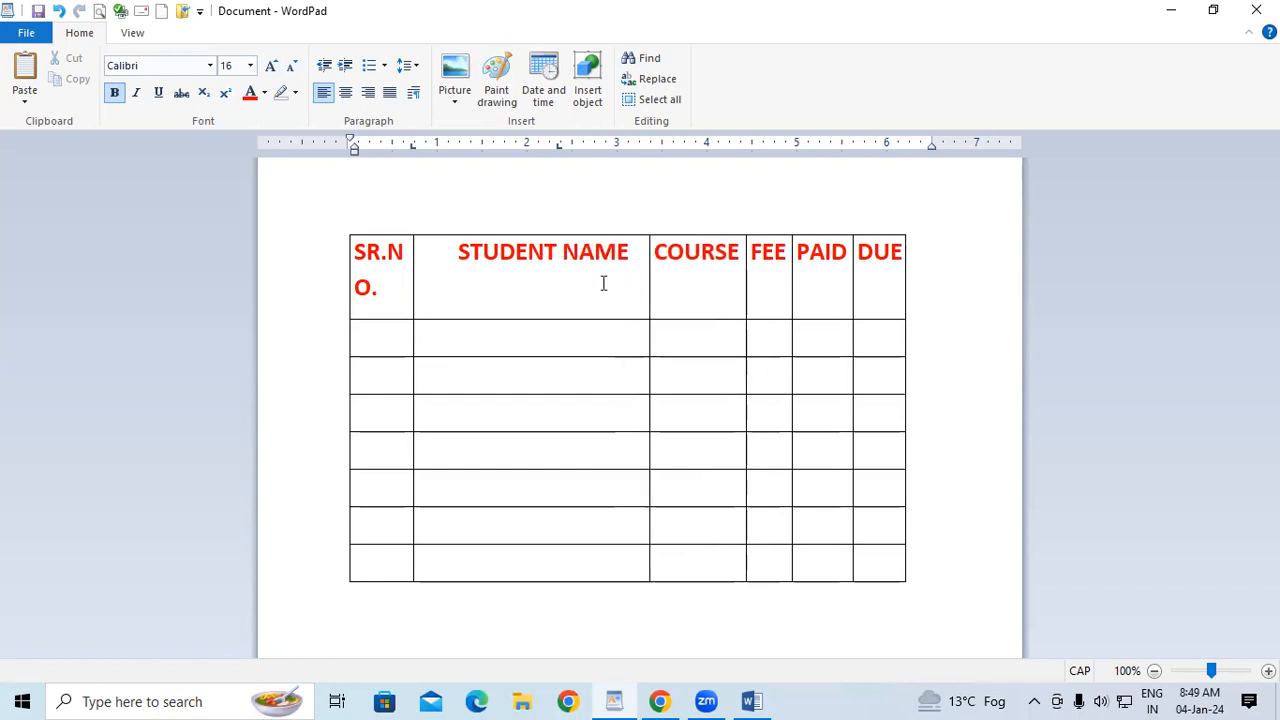
{"action": "left_click_drag", "start_coordinate": [414, 286], "coordinate": [434, 285]}
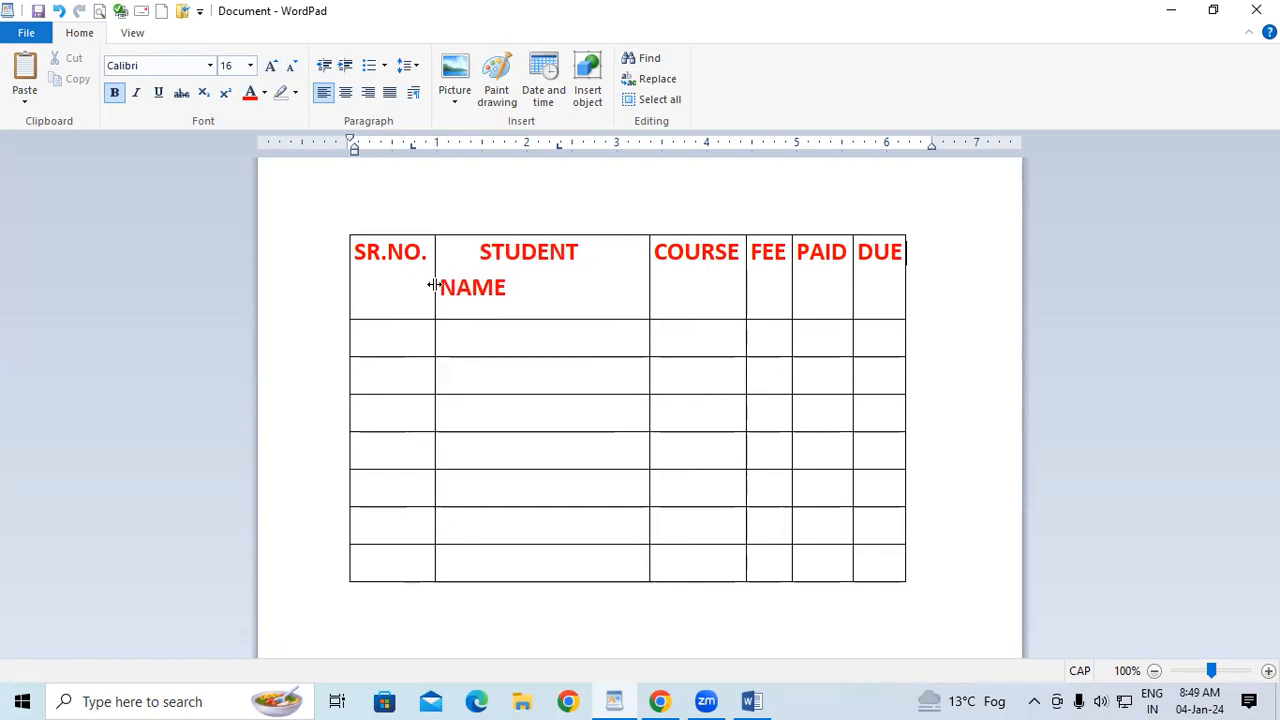
- Remove spaces before STUDENT NAME so that the heading fits on one line
{"action": "left_click", "coordinate": [478, 251]}
{"action": "key", "text": "BackSpace"}
{"action": "key", "text": "BackSpace"}
{"action": "key", "text": "BackSpace"}
{"action": "key", "text": "BackSpace"}
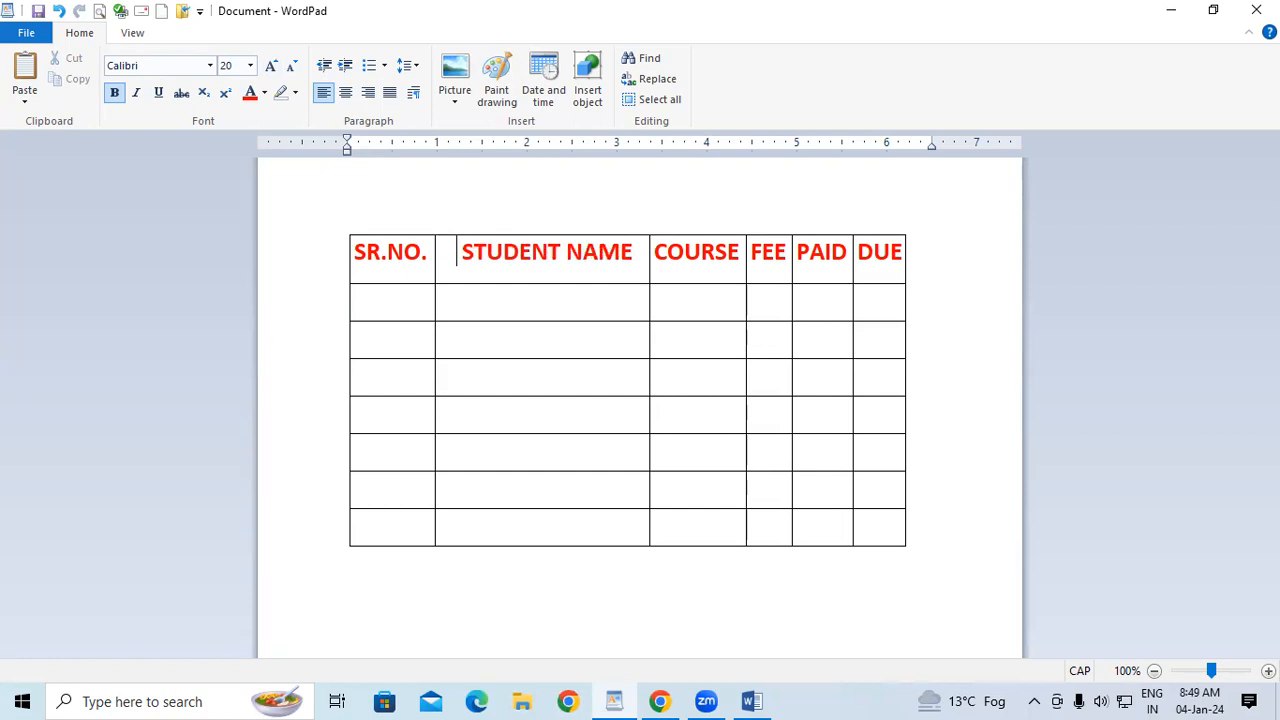
- Fill the SR.NO. column below the heading with 1, 2, 3, 5, 6, 7 and 8
{"action": "left_click", "coordinate": [393, 305]}
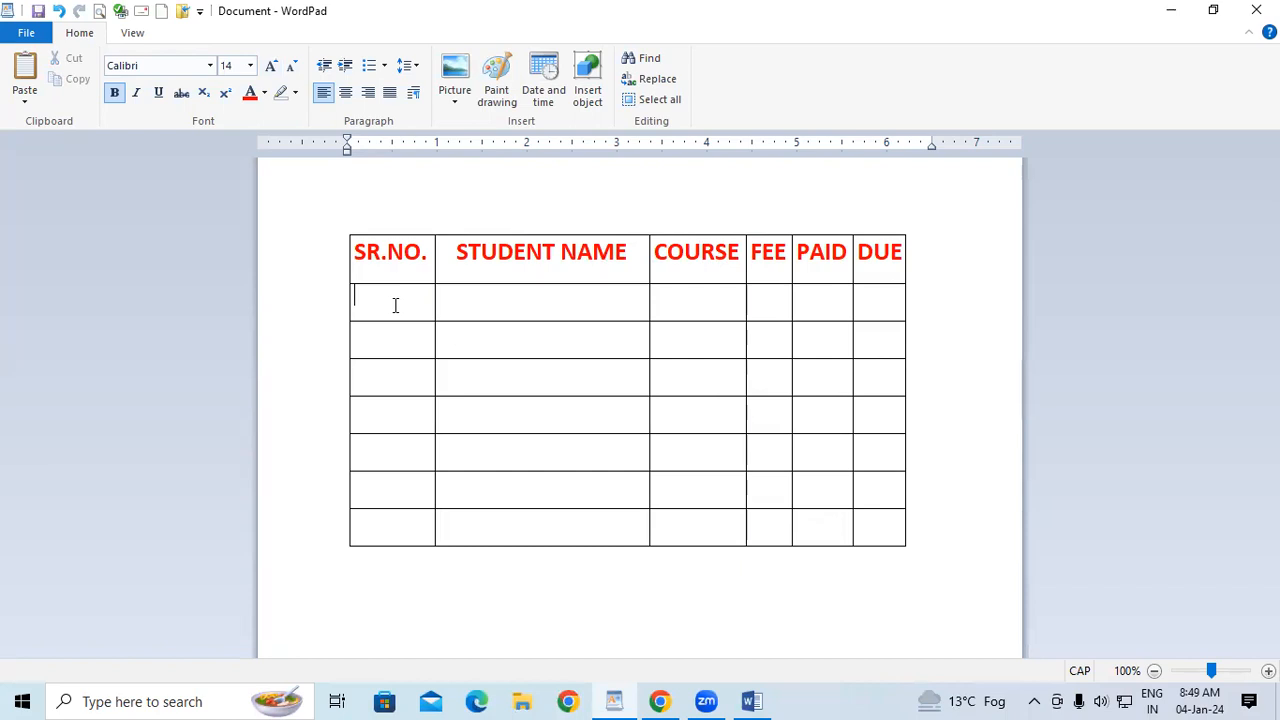
{"action": "type", "text": "1"}
{"action": "key", "text": "Down"}
{"action": "type", "text": "2"}
{"action": "key", "text": "Down"}
{"action": "type", "text": "3"}
{"action": "key", "text": "Down"}
{"action": "type", "text": "5"}
{"action": "key", "text": "Down"}
{"action": "type", "text": "6"}
{"action": "key", "text": "Down"}
{"action": "type", "text": "+"}
{"action": "key", "text": "Down"}
{"action": "left_click", "coordinate": [388, 487]}
{"action": "key", "text": "BackSpace"}
{"action": "type", "text": "7"}
{"action": "key", "text": "Down"}
{"action": "type", "text": "8"}
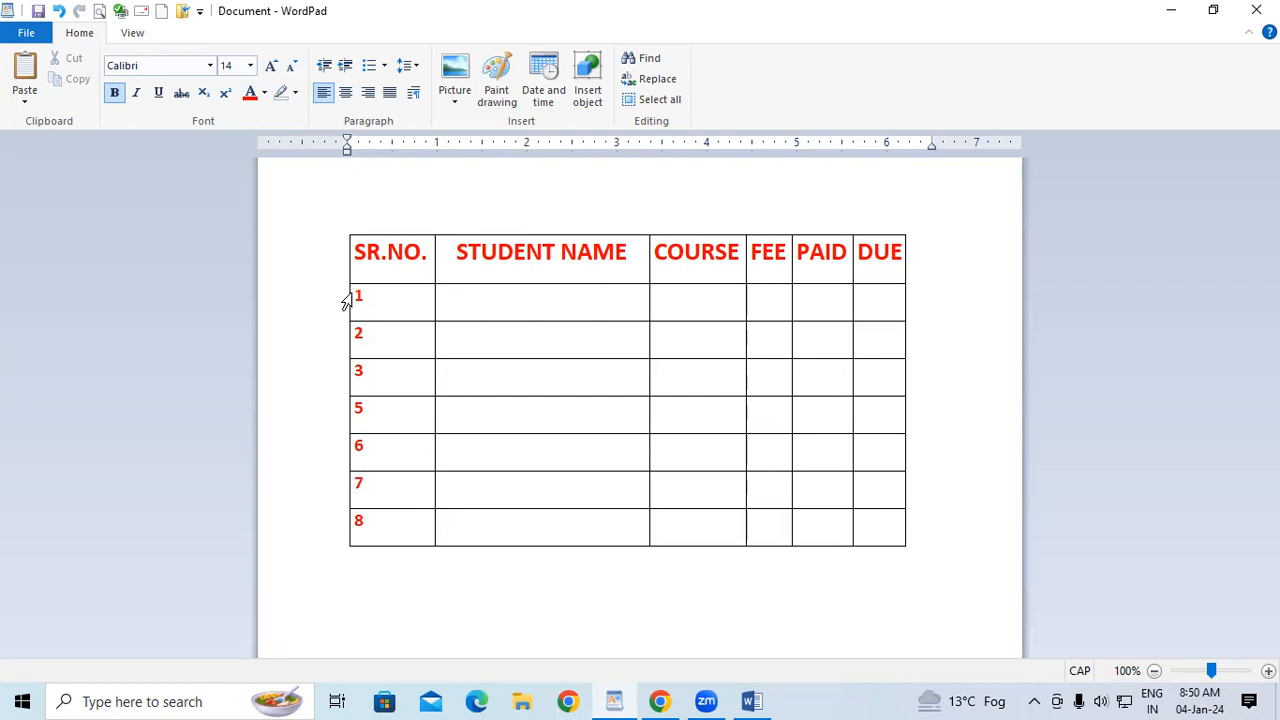
- Enlarge the text of all rows below the heading to 20 pt
{"action": "left_click_drag", "start_coordinate": [357, 292], "coordinate": [411, 514]}
{"action": "left_click", "coordinate": [273, 65]}
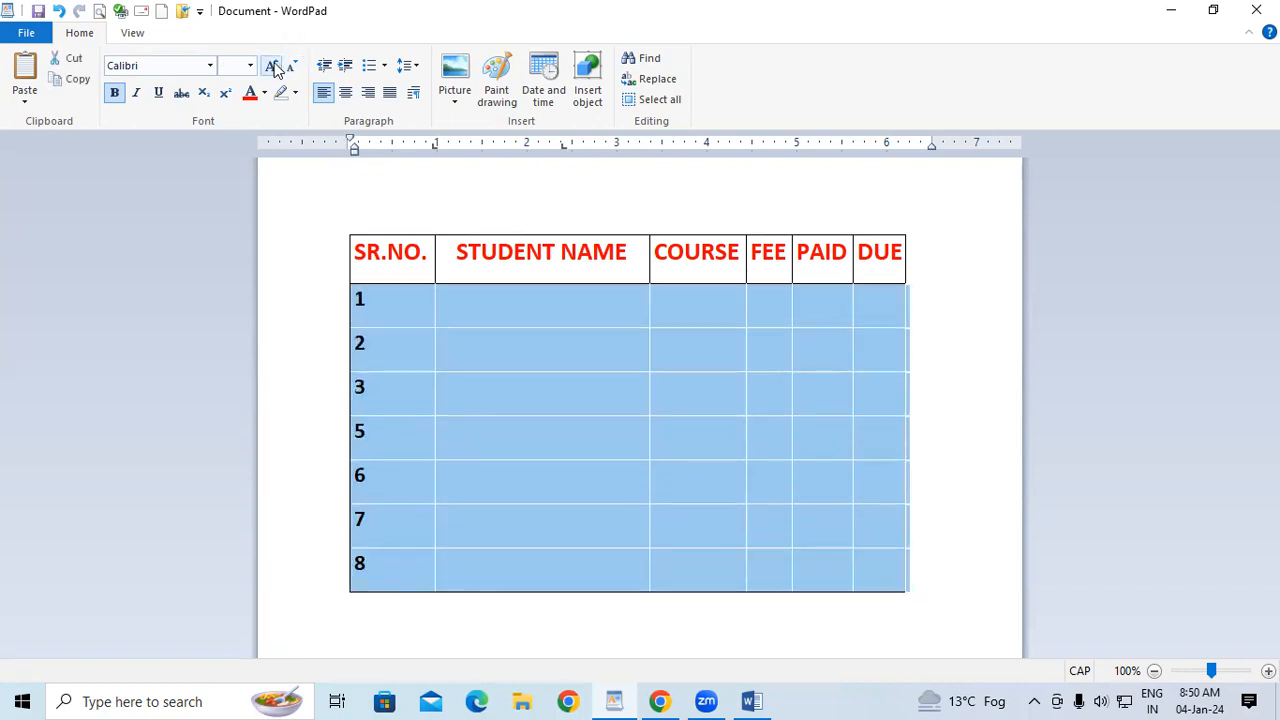
{"action": "left_click", "coordinate": [273, 65]}
- Fill in the first student's name, the course DFA and the fee 4000 in row 1
{"action": "left_click", "coordinate": [485, 305]}
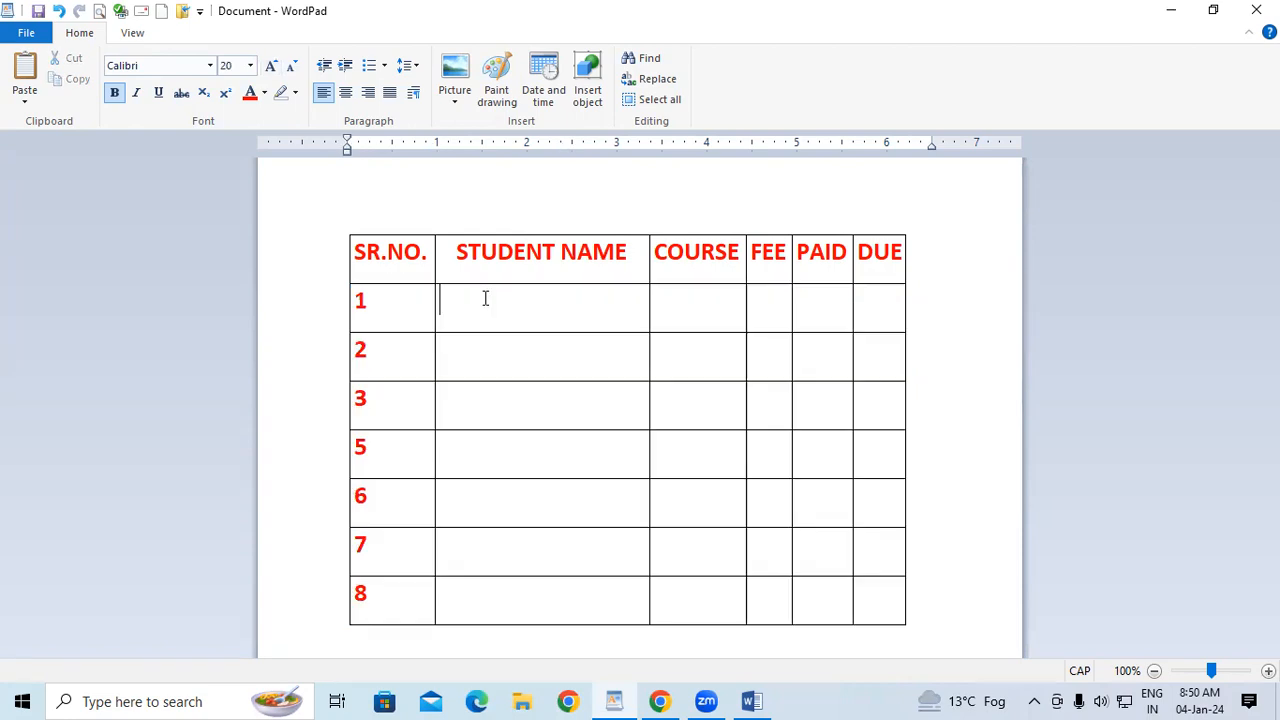
{"action": "type", "text": "RAJESH"}
{"action": "left_click", "coordinate": [710, 298]}
{"action": "type", "text": "DFA"}
{"action": "left_click", "coordinate": [772, 298]}
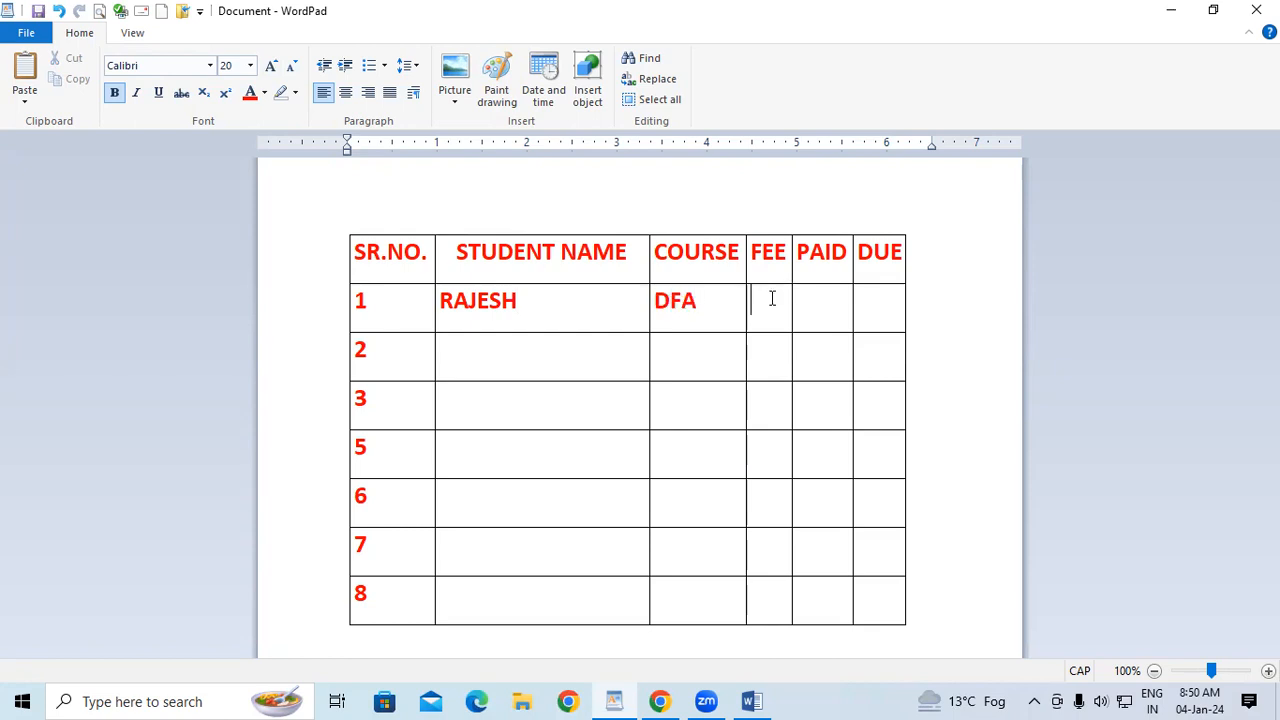
{"action": "type", "text": "4000"}
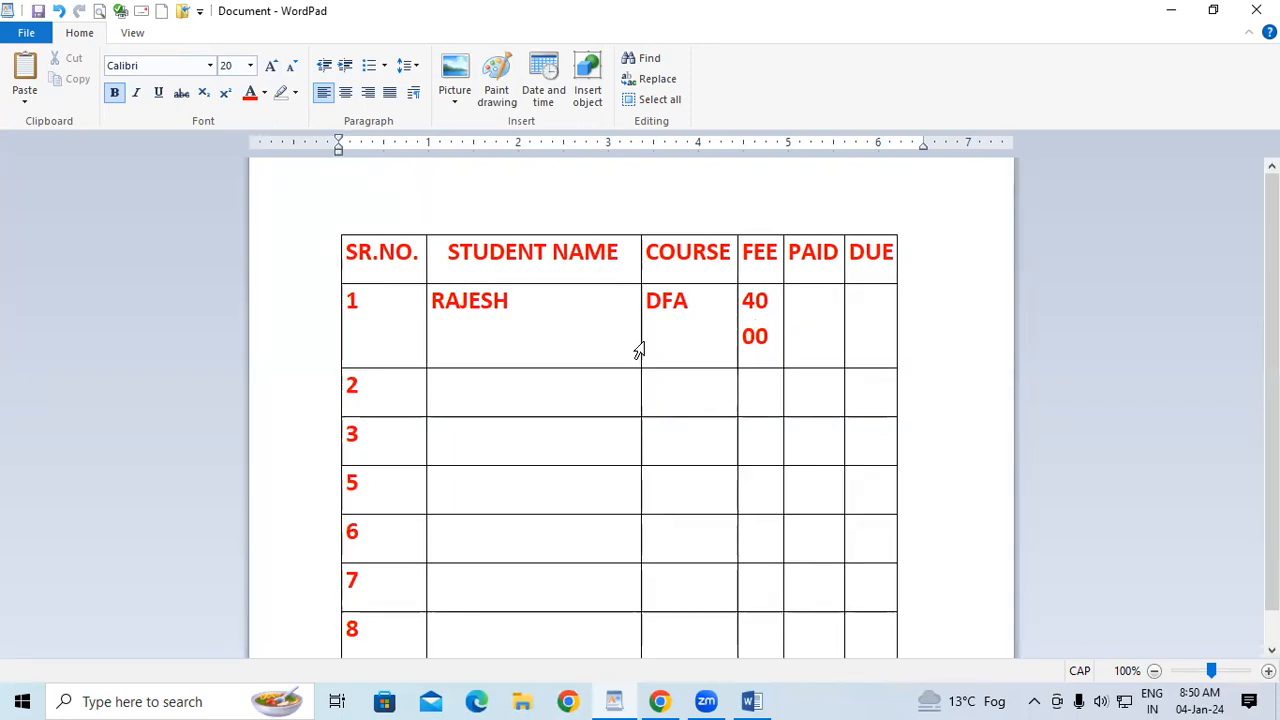
- Widen the FEE column so 4000 fits on one line, and enter 1000 as PAID and 3000 as DUE in row 1
{"action": "mouse_move", "coordinate": [640, 340]}
{"action": "left_mouse_down"}
{"action": "mouse_move", "coordinate": [611, 346]}
{"action": "mouse_move", "coordinate": [624, 352]}
{"action": "left_mouse_up"}
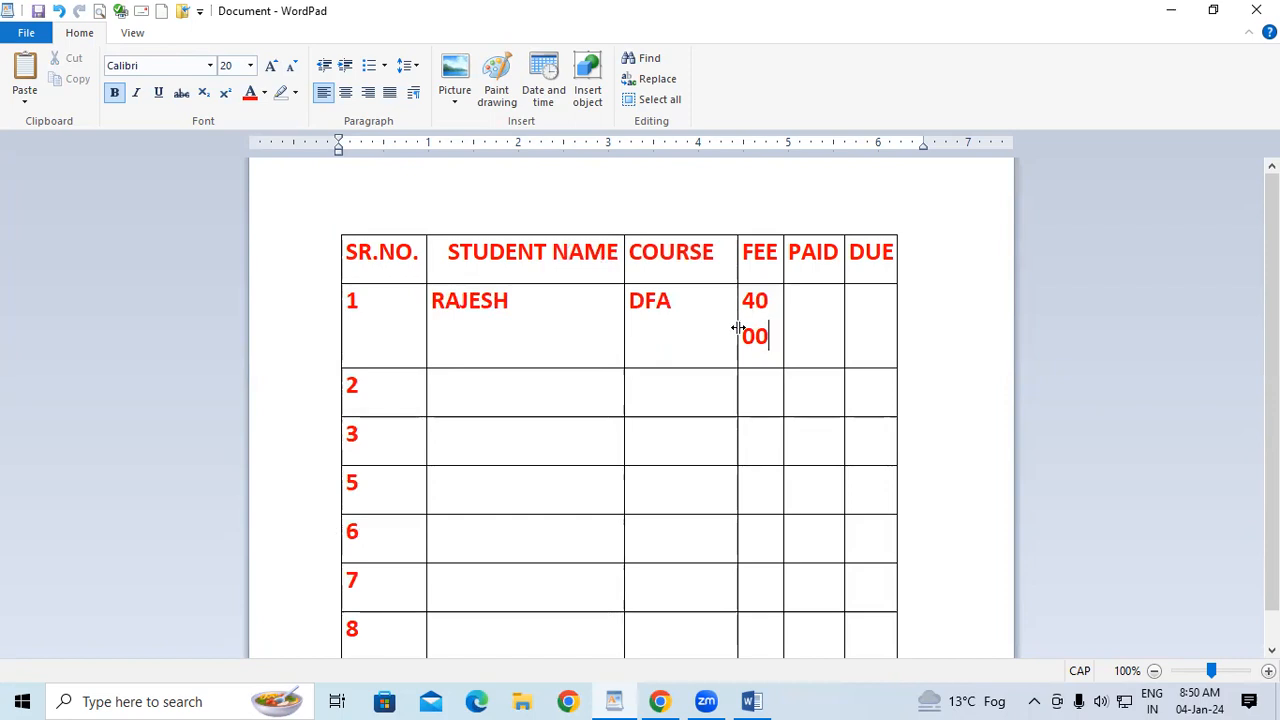
{"action": "left_click_drag", "start_coordinate": [740, 331], "coordinate": [724, 336]}
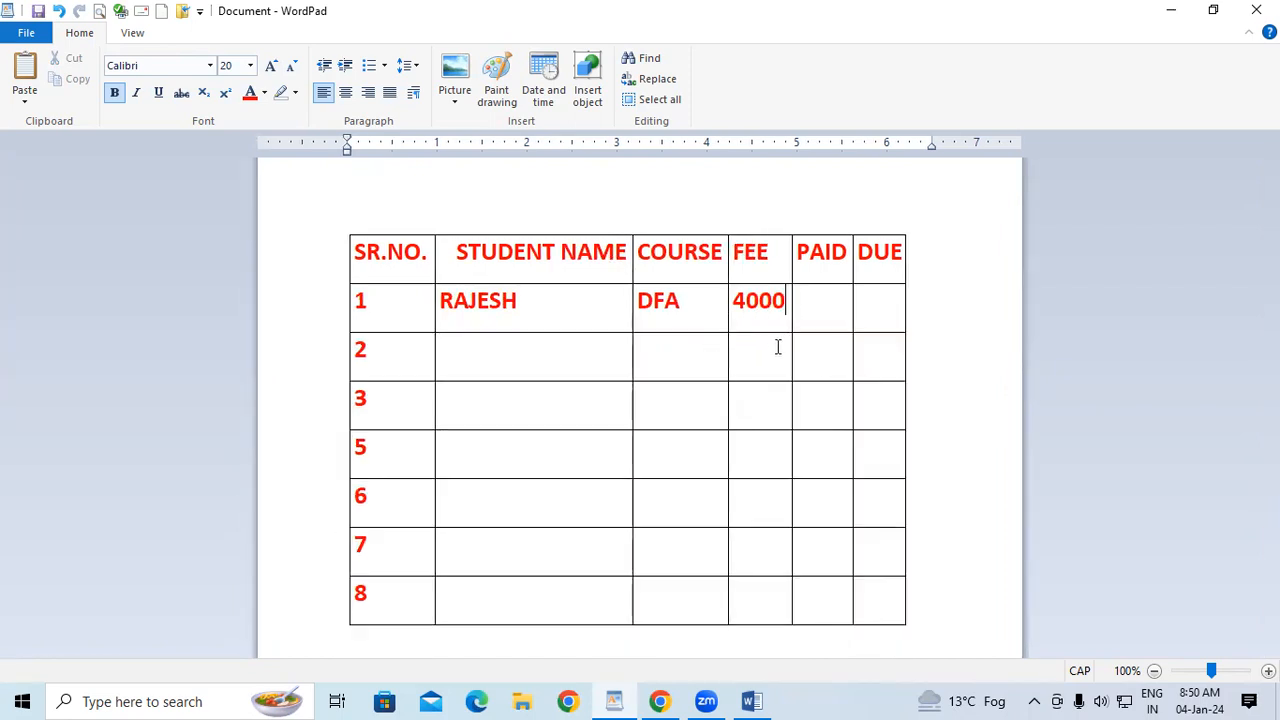
{"action": "type", "text": "1000"}
{"action": "left_click", "coordinate": [880, 304]}
{"action": "type", "text": "3000"}
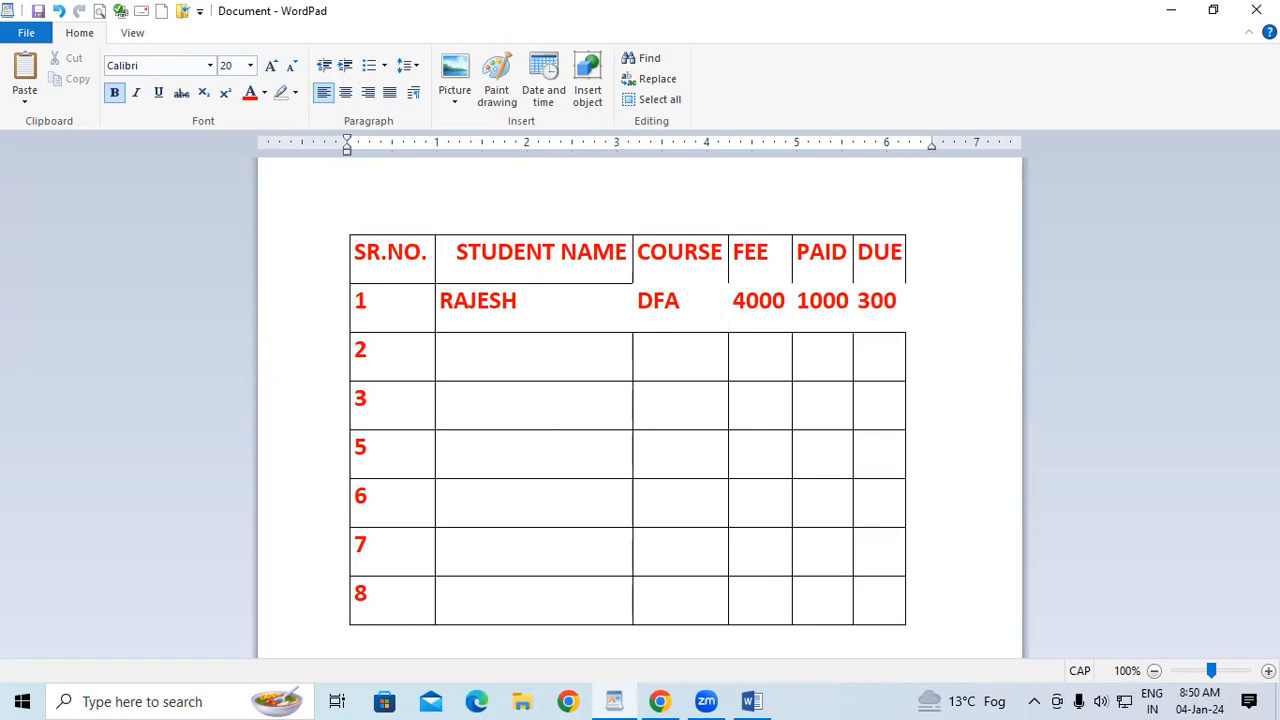
- Delete the remaining spaces before STUDENT NAME so the heading starts at its cell's edge
{"action": "left_click", "coordinate": [451, 258]}
{"action": "key", "text": "BackSpace"}
{"action": "key", "text": "BackSpace"}
{"action": "key", "text": "BackSpace"}
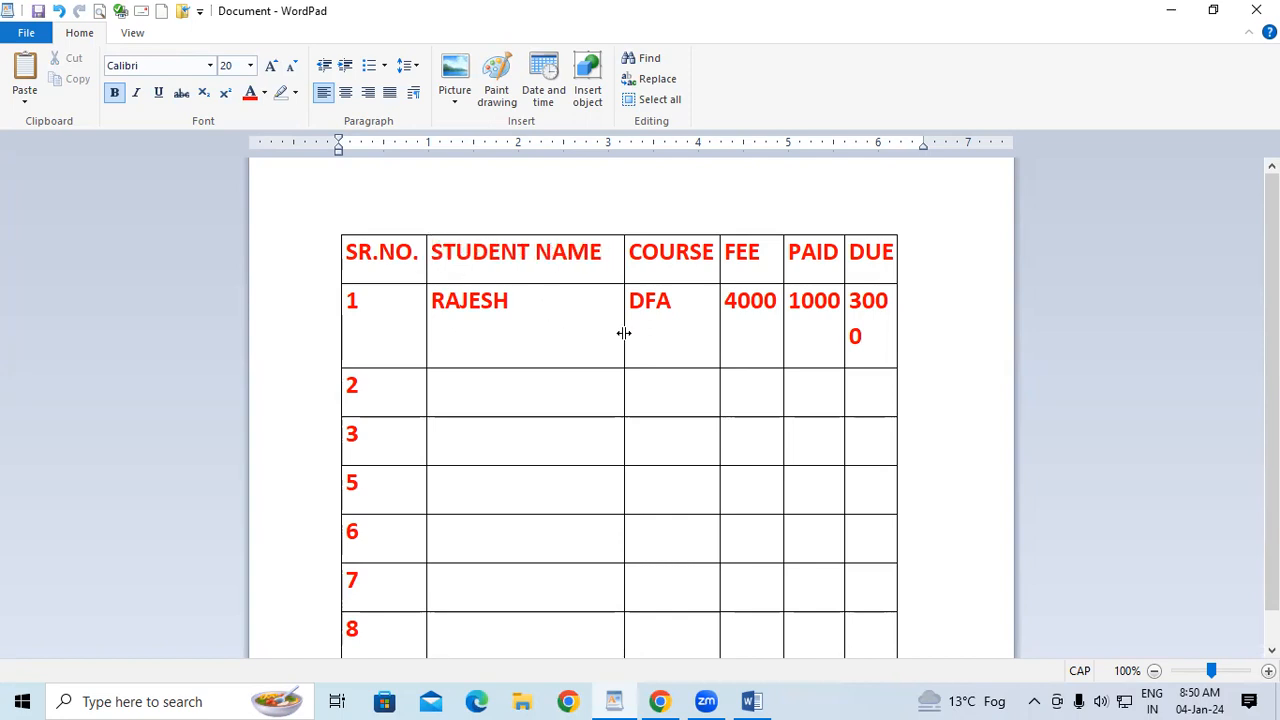
- Narrow the STUDENT NAME column and shift the following column borders until 3000 fits on one line under DUE
{"action": "left_click_drag", "start_coordinate": [624, 331], "coordinate": [605, 333]}
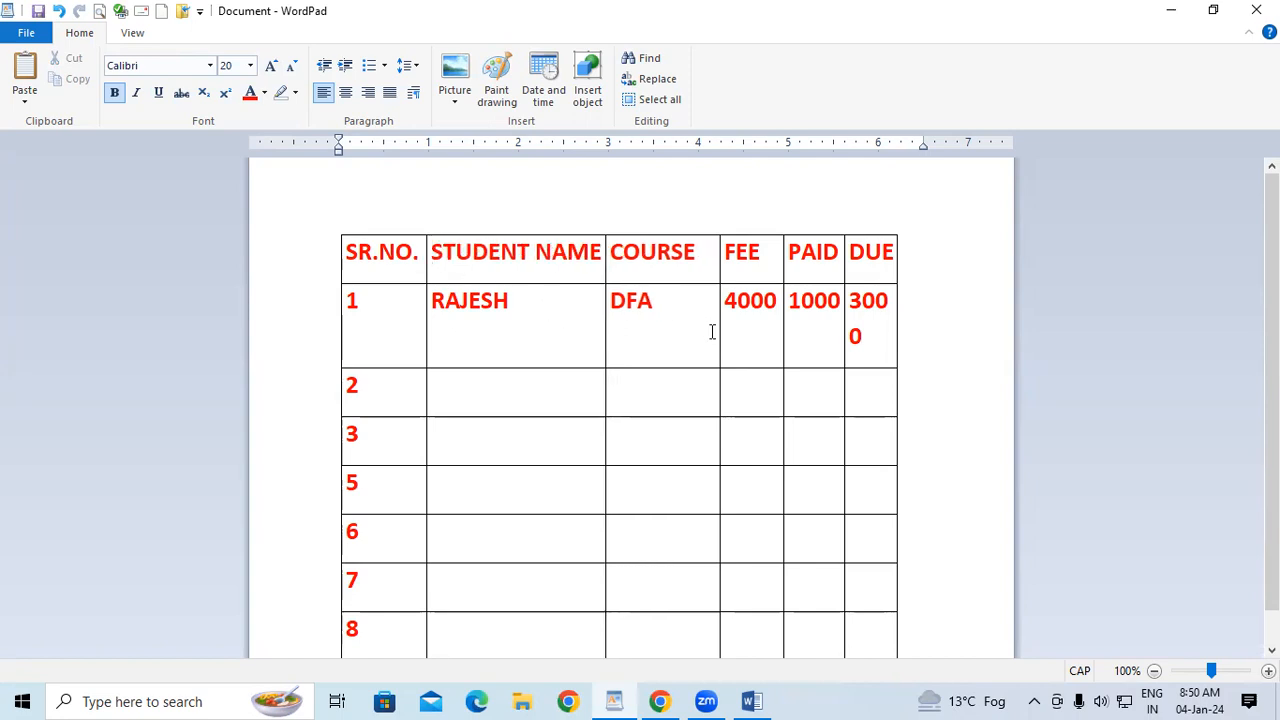
{"action": "left_click_drag", "start_coordinate": [710, 337], "coordinate": [703, 334]}
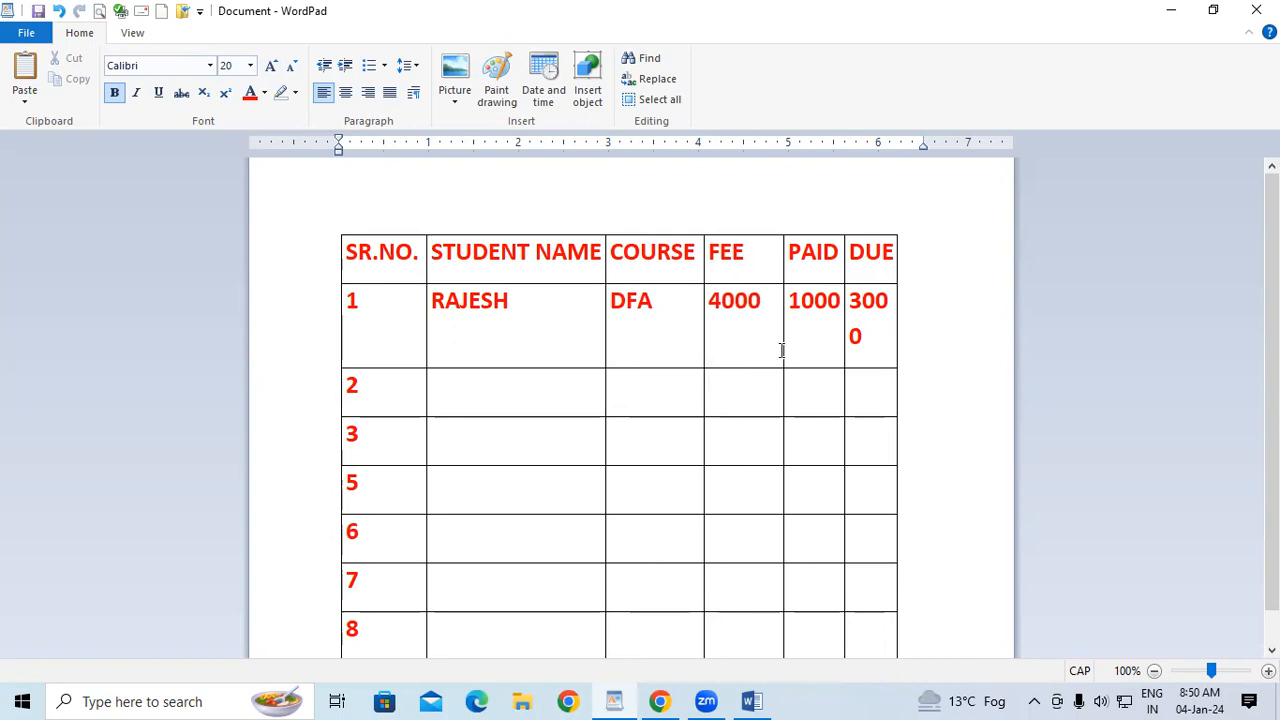
{"action": "left_click_drag", "start_coordinate": [783, 333], "coordinate": [766, 329]}
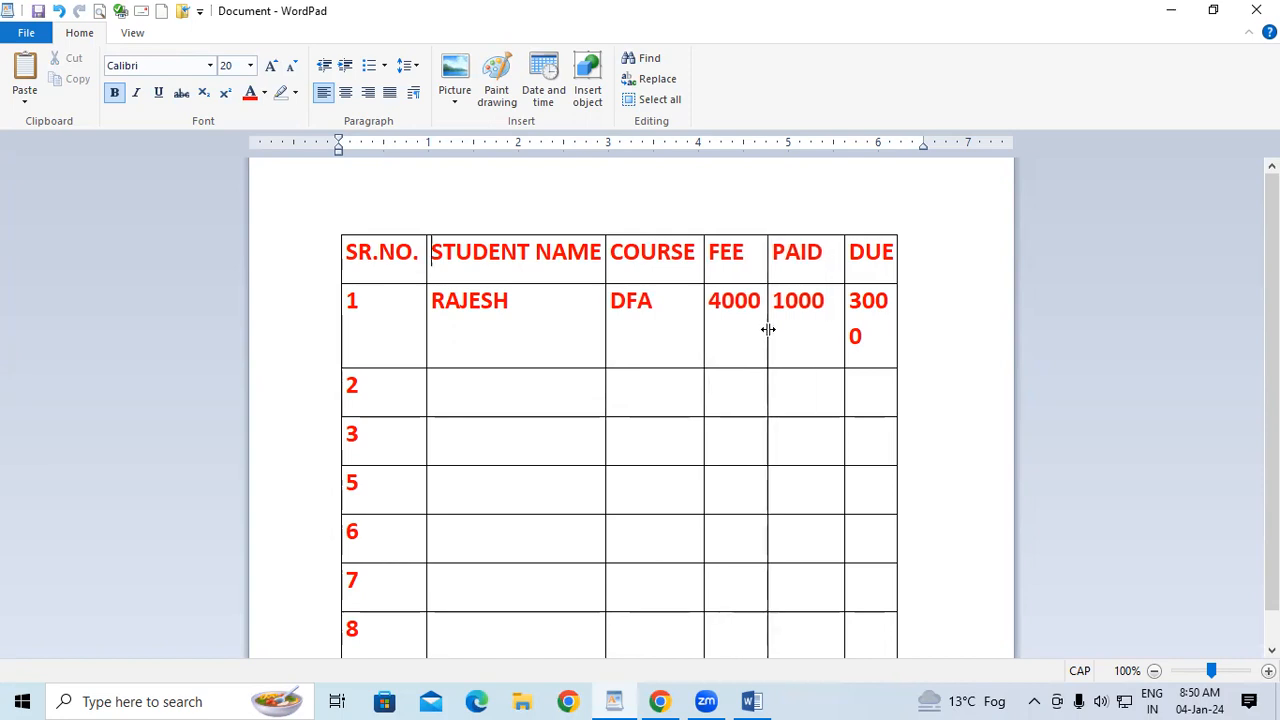
{"action": "left_click_drag", "start_coordinate": [846, 334], "coordinate": [838, 340]}
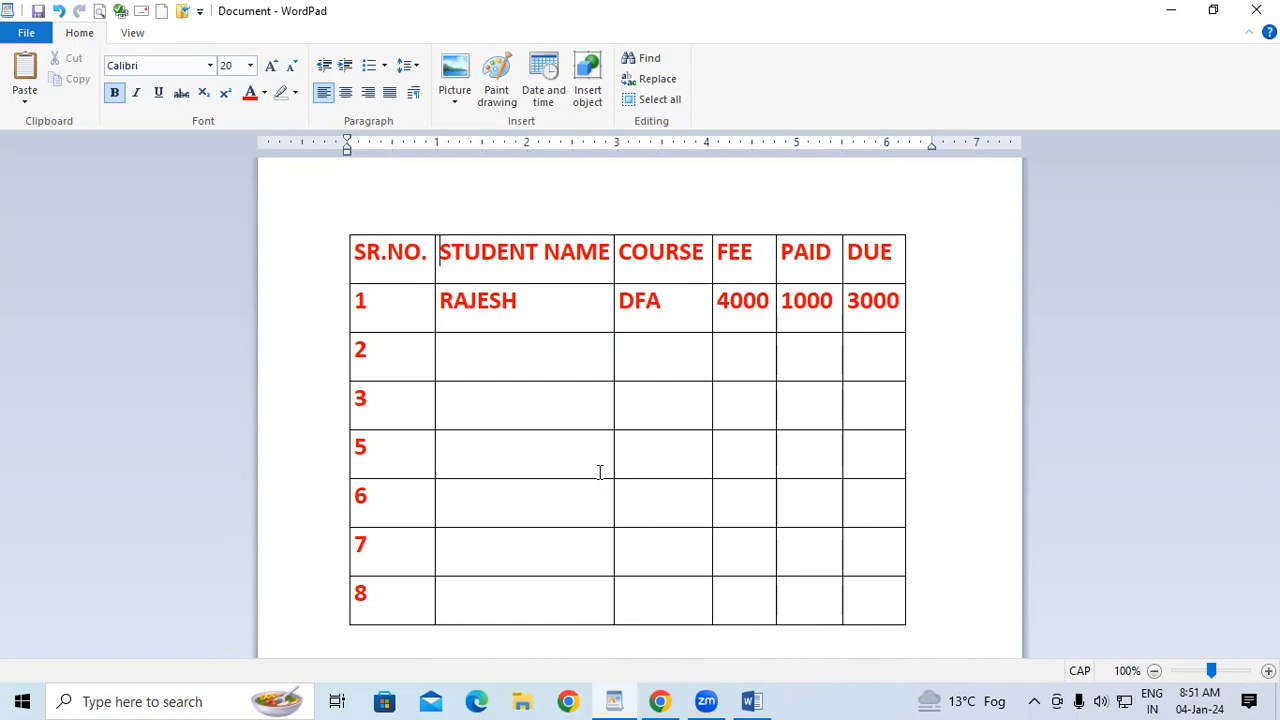
- Clear the whole document and create a new one-row, six-column table with the pattern +--+--+--+--+--+--+
{"action": "key", "text": "ctrl+a"}
{"action": "key", "text": "Delete"}
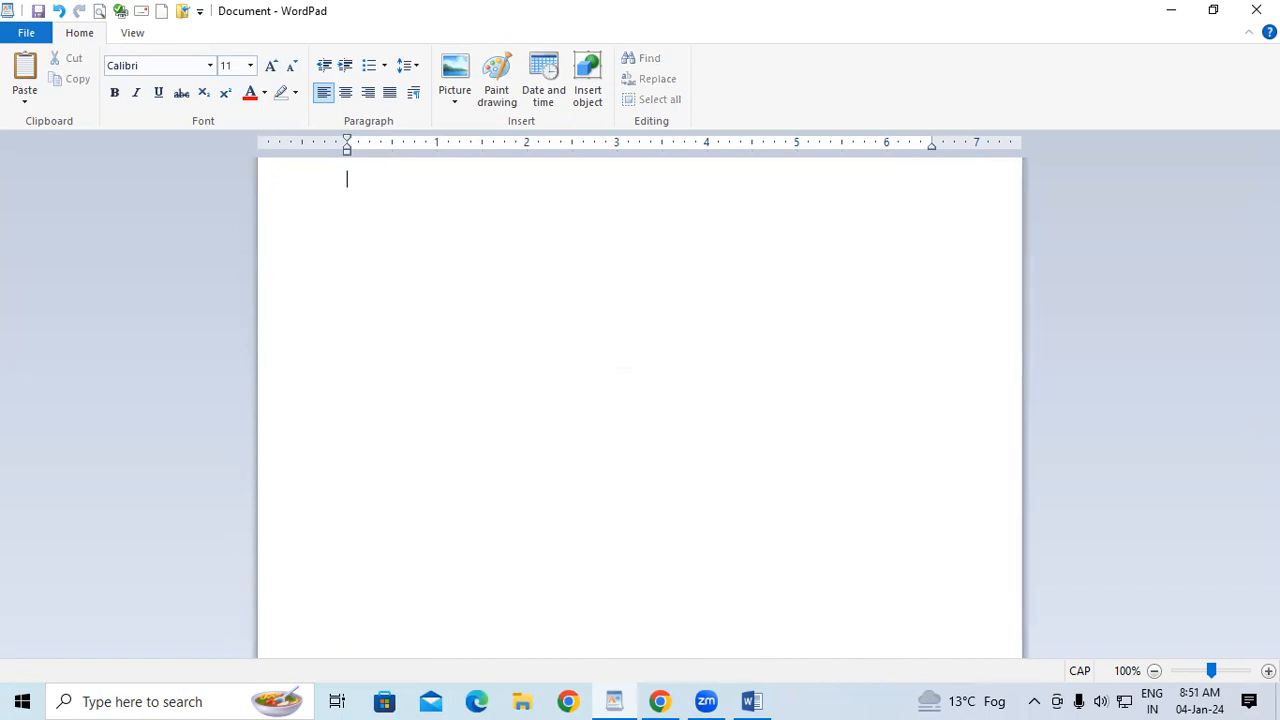
{"action": "type", "text": "+--+--+--+--+--+--+"}
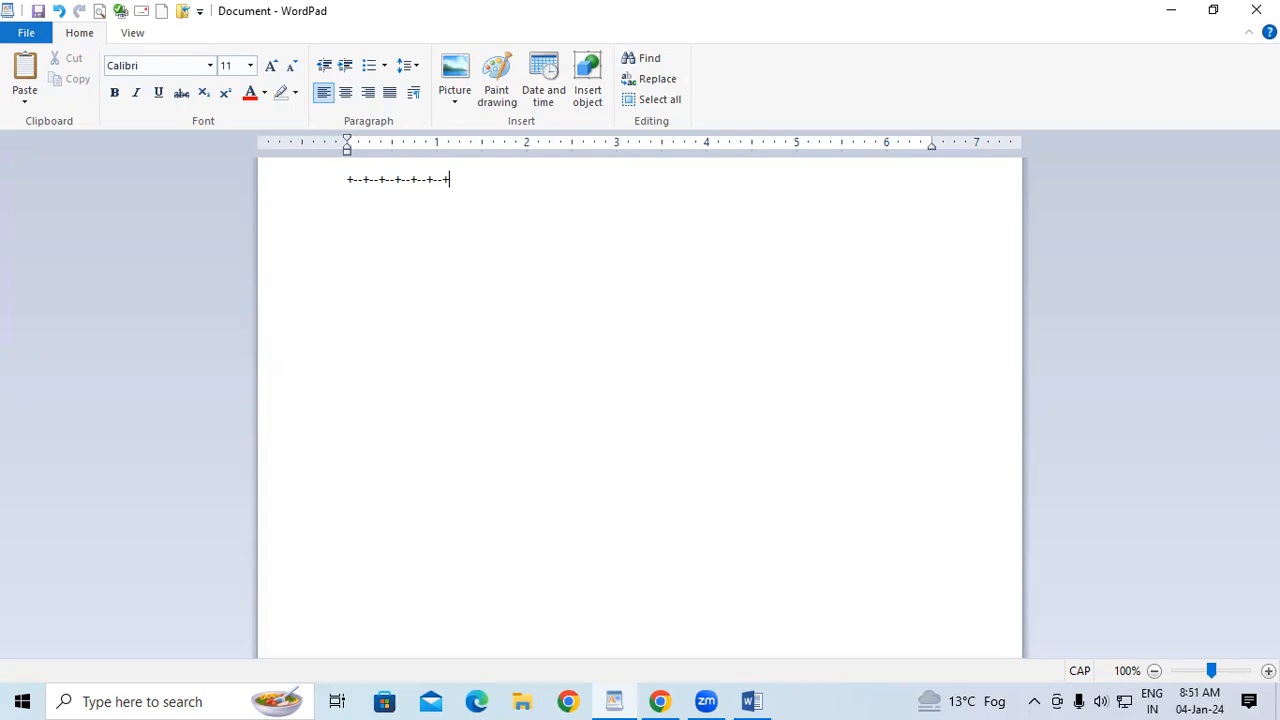
{"action": "key", "text": "Return"}
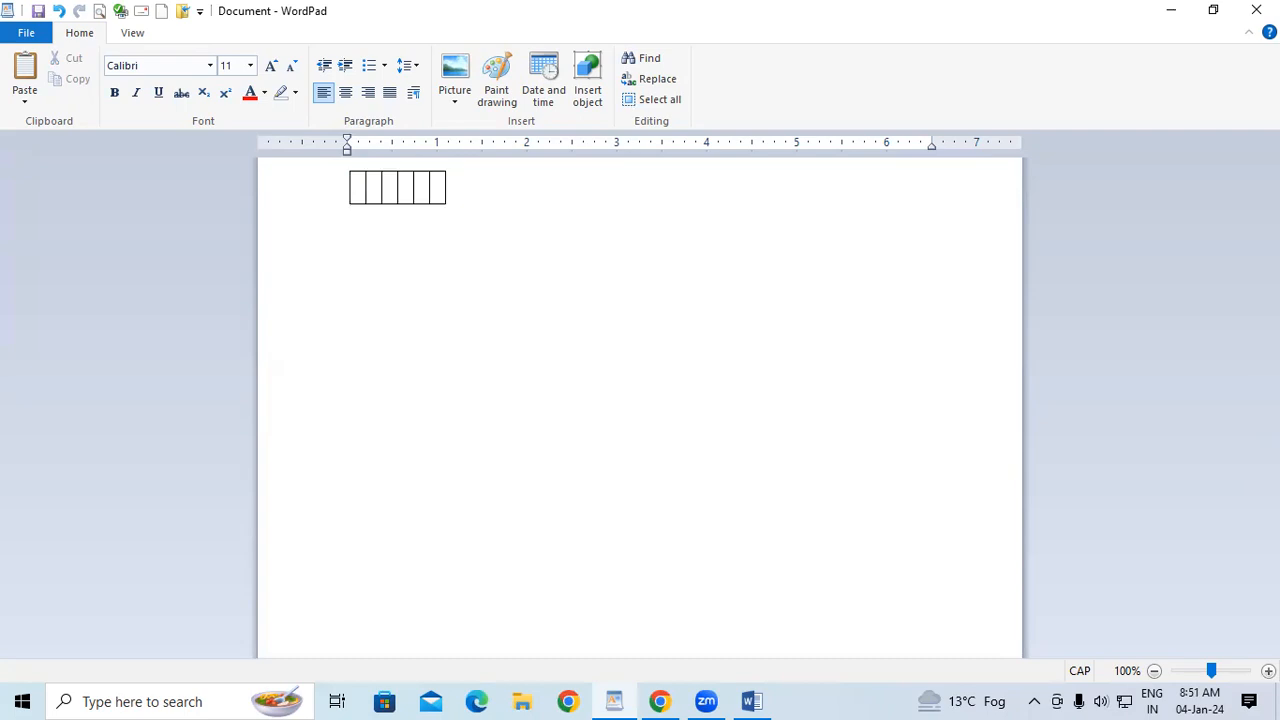